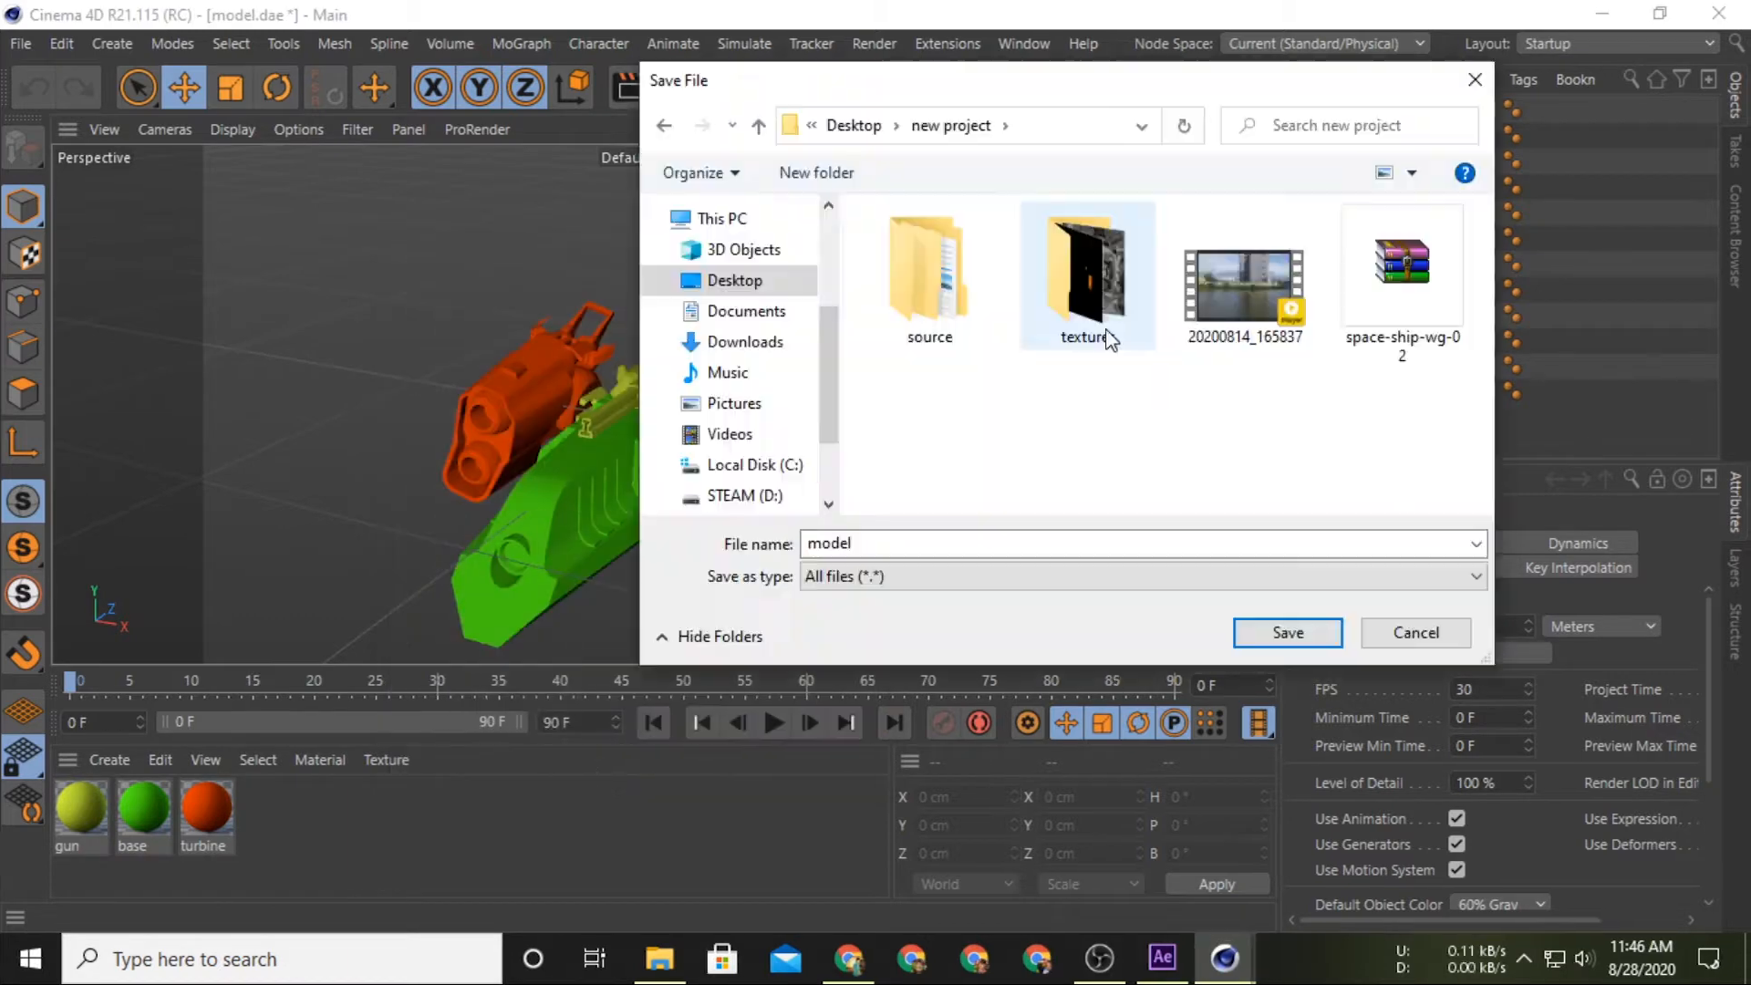
Look through the textures folder, return to the new project folder and save the exported model there as obj.
double_click(1107, 338)
scroll(996, 364, down, 5)
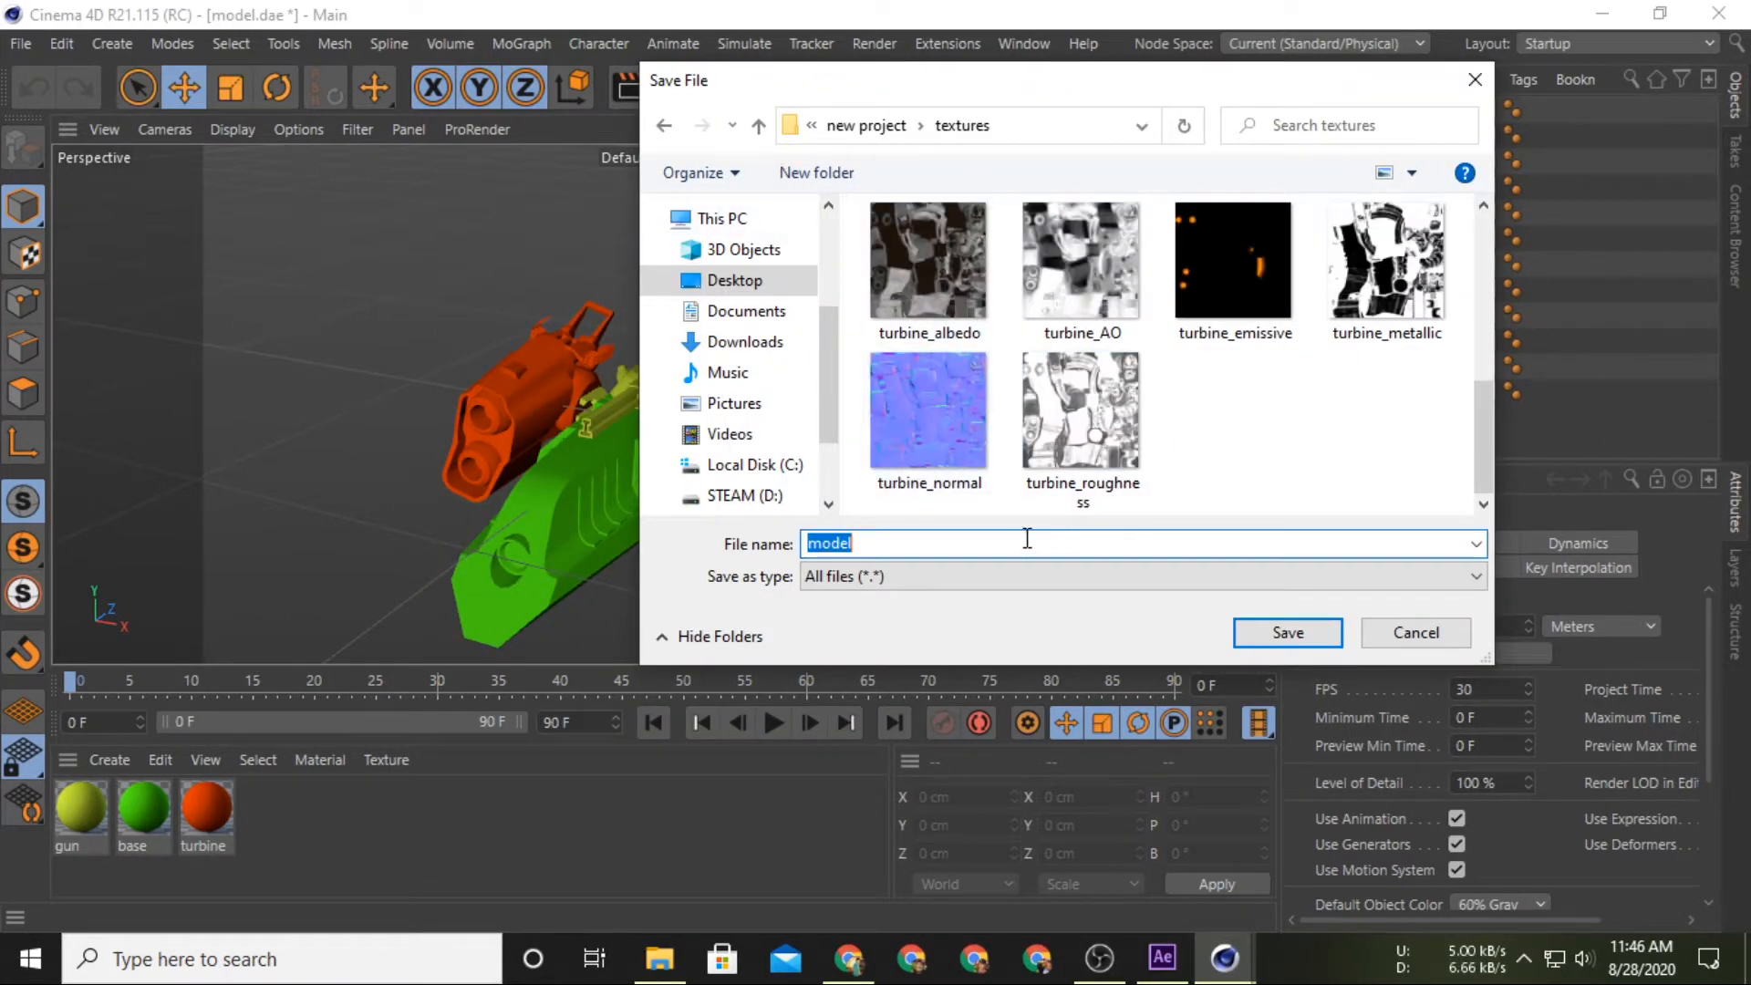
click(759, 125)
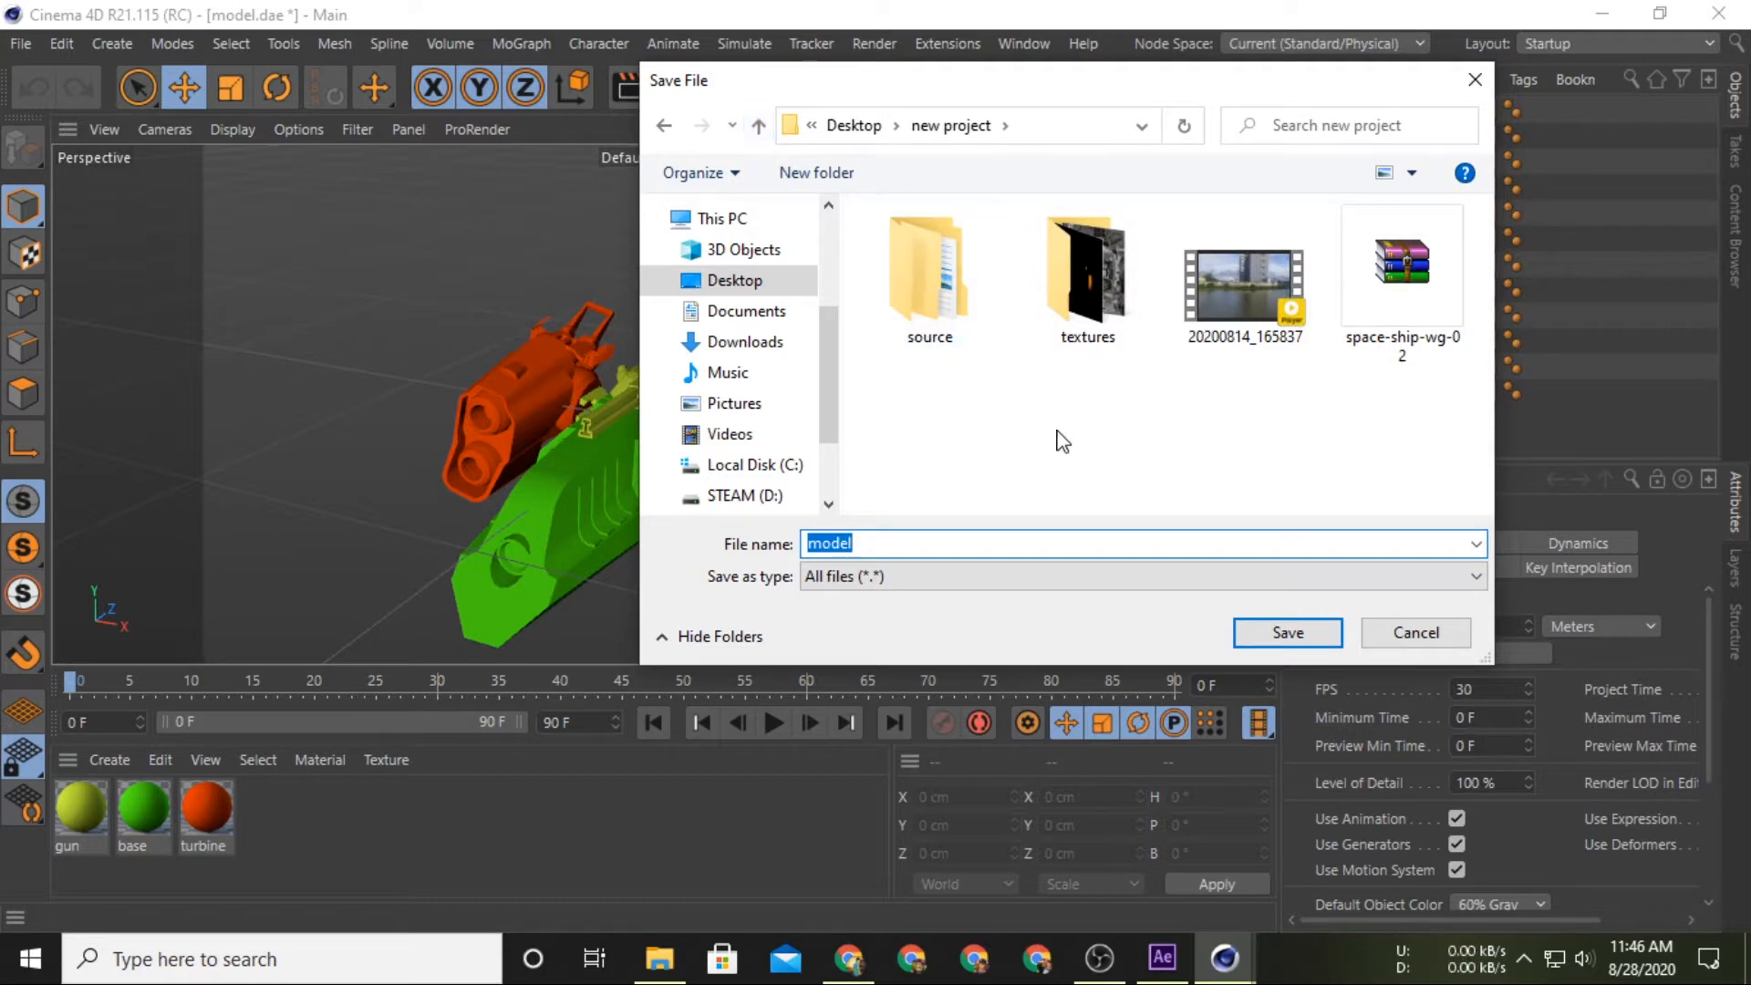
key(Return)
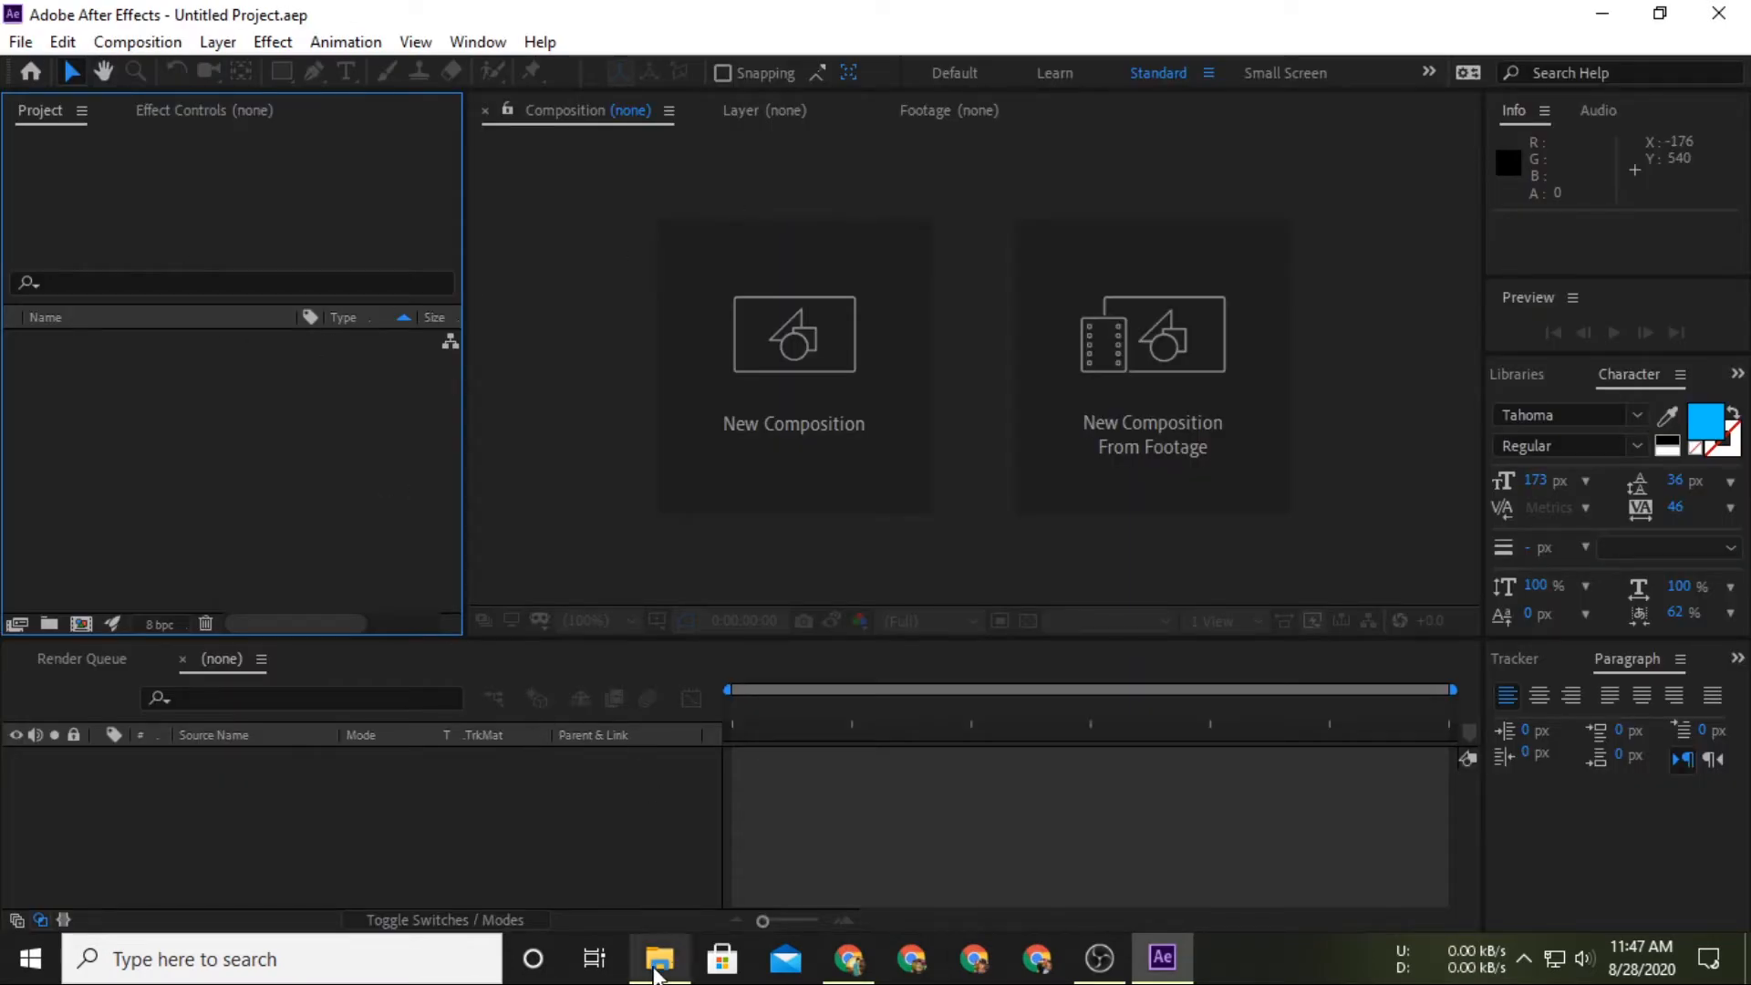
Switch to After Effects, import the clip 20200814_165837 from the Desktop's new project folder, and create a composition from it to preview.
click(655, 972)
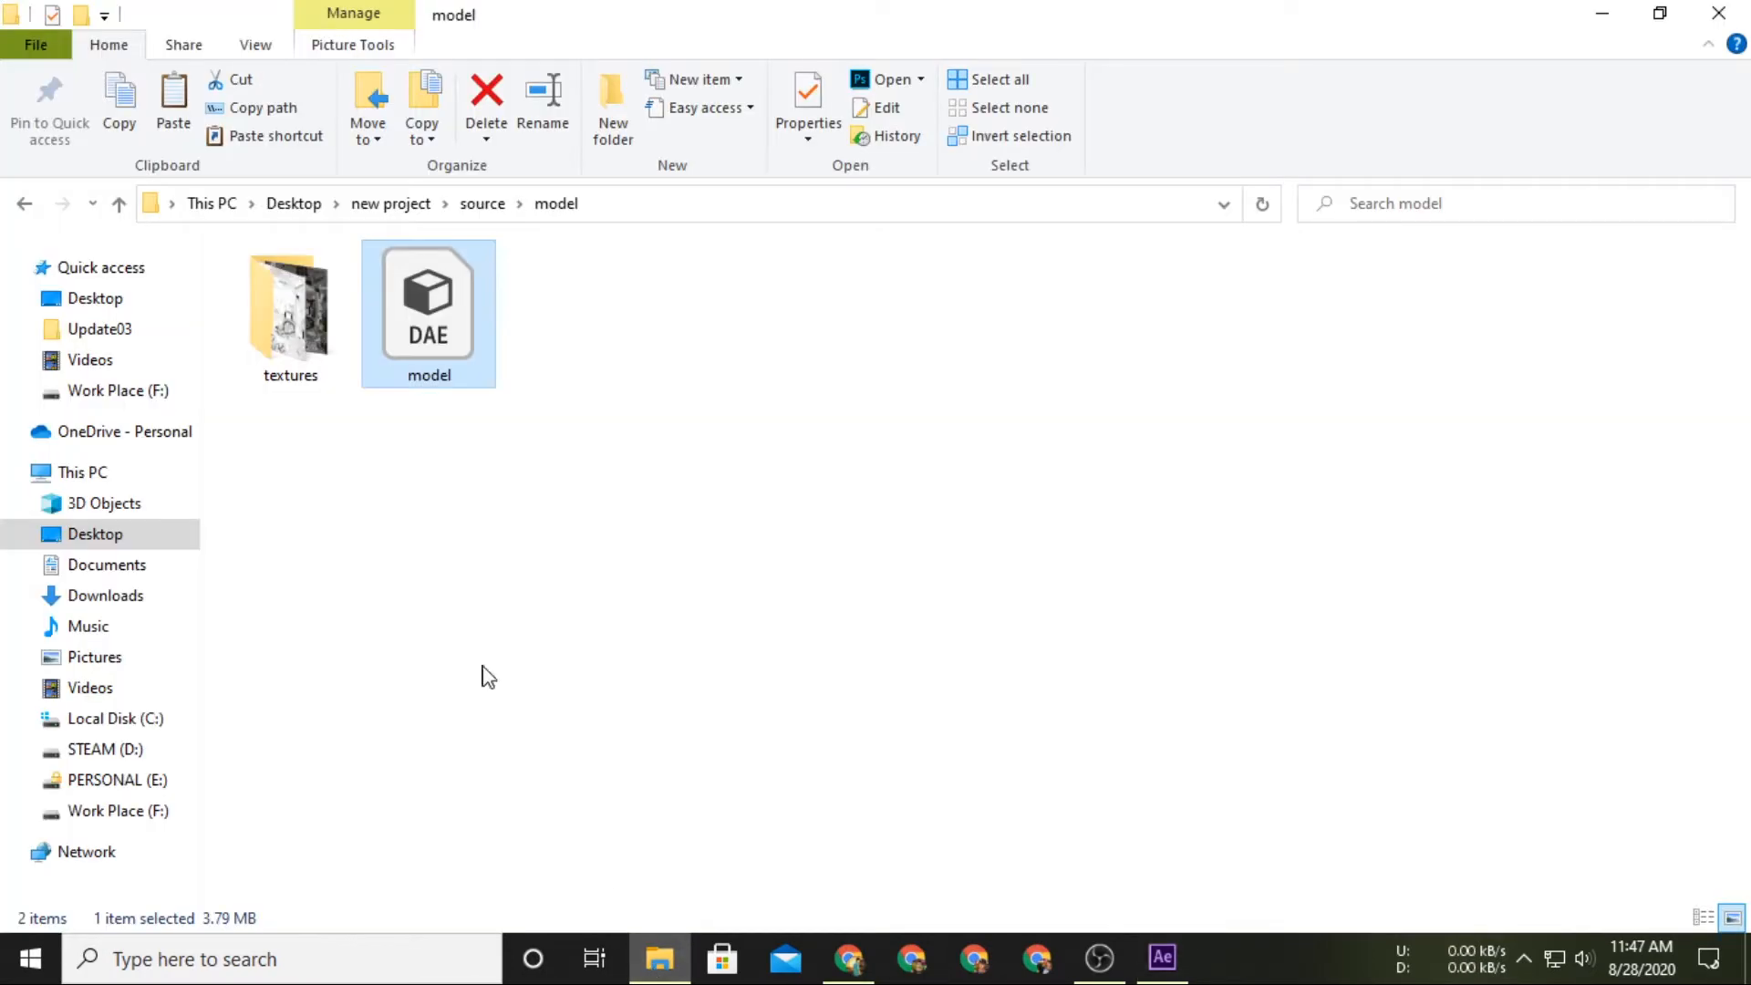
click(95, 538)
double_click(564, 305)
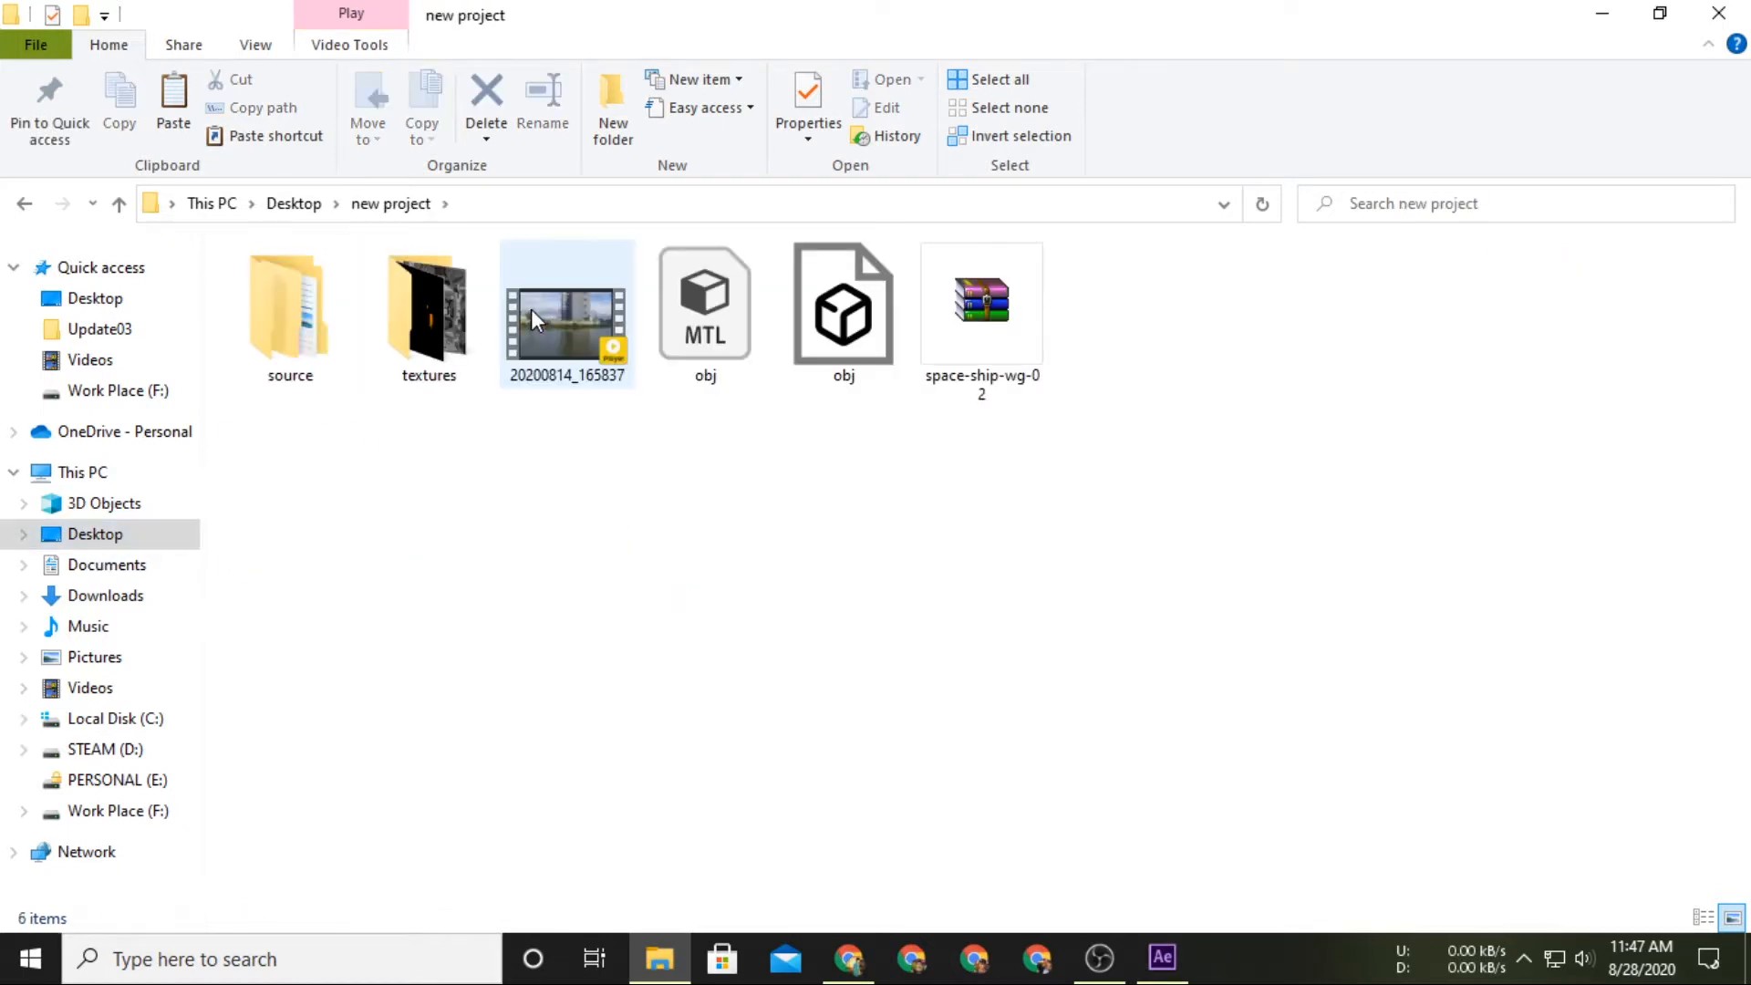
drag(559, 321, 821, 812)
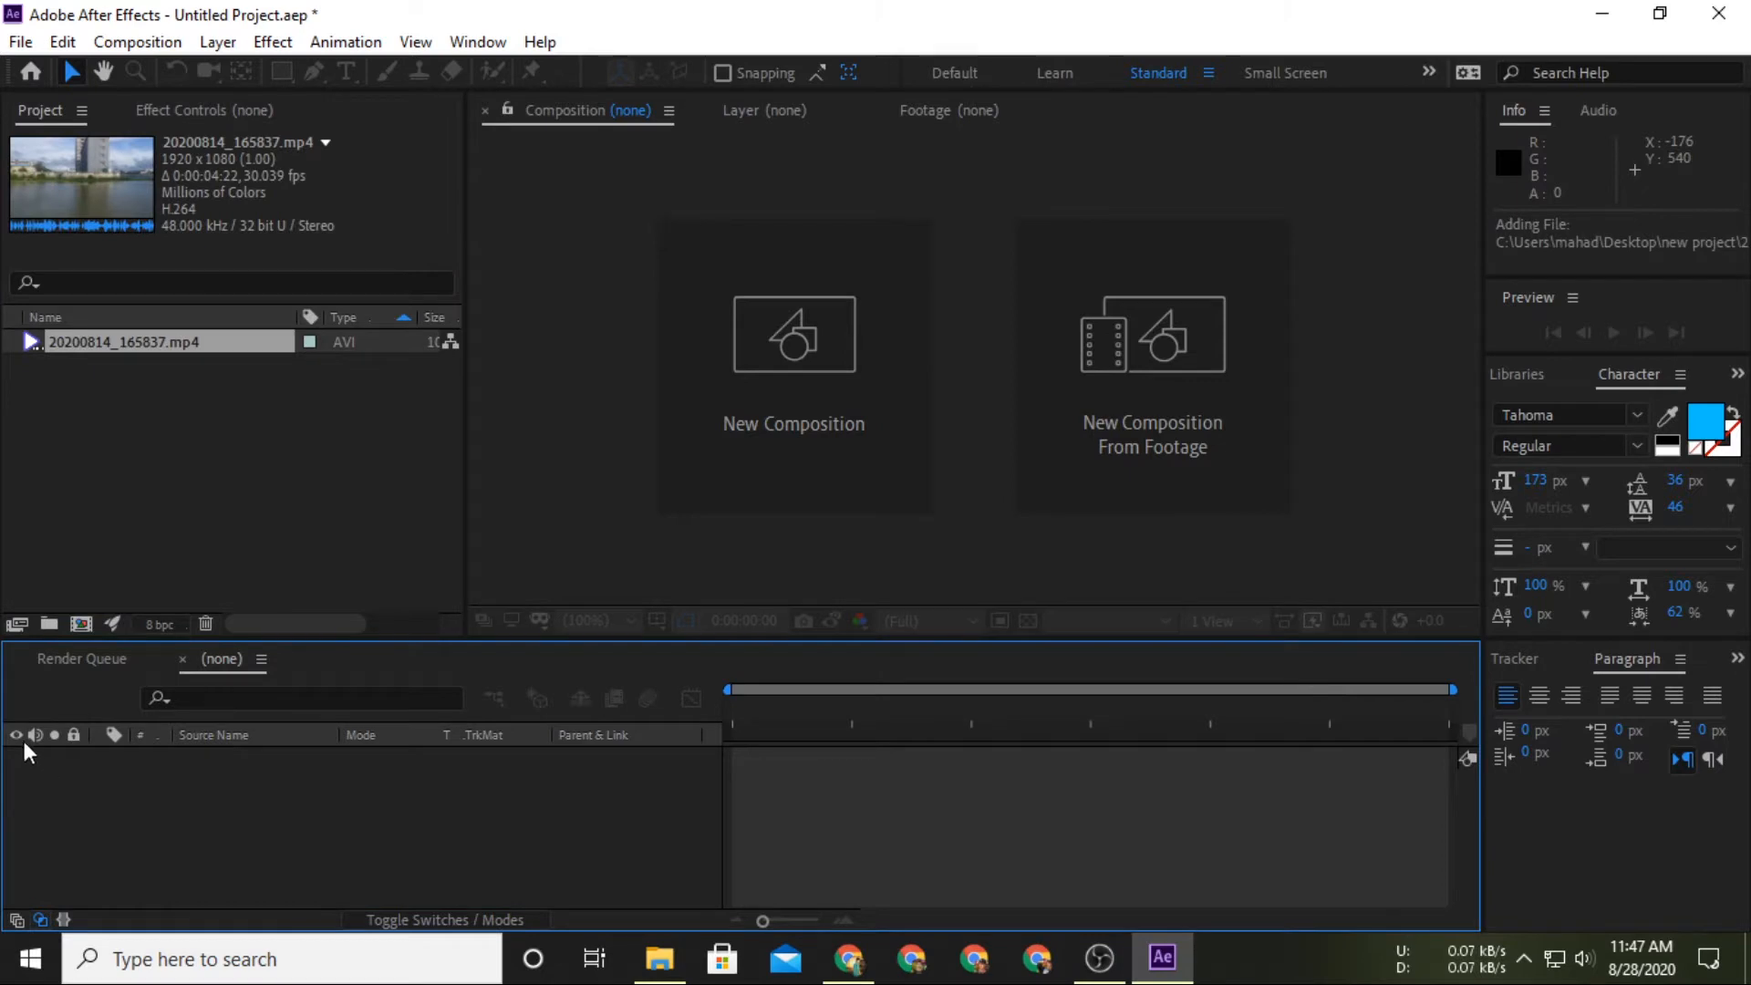
drag(223, 345, 166, 799)
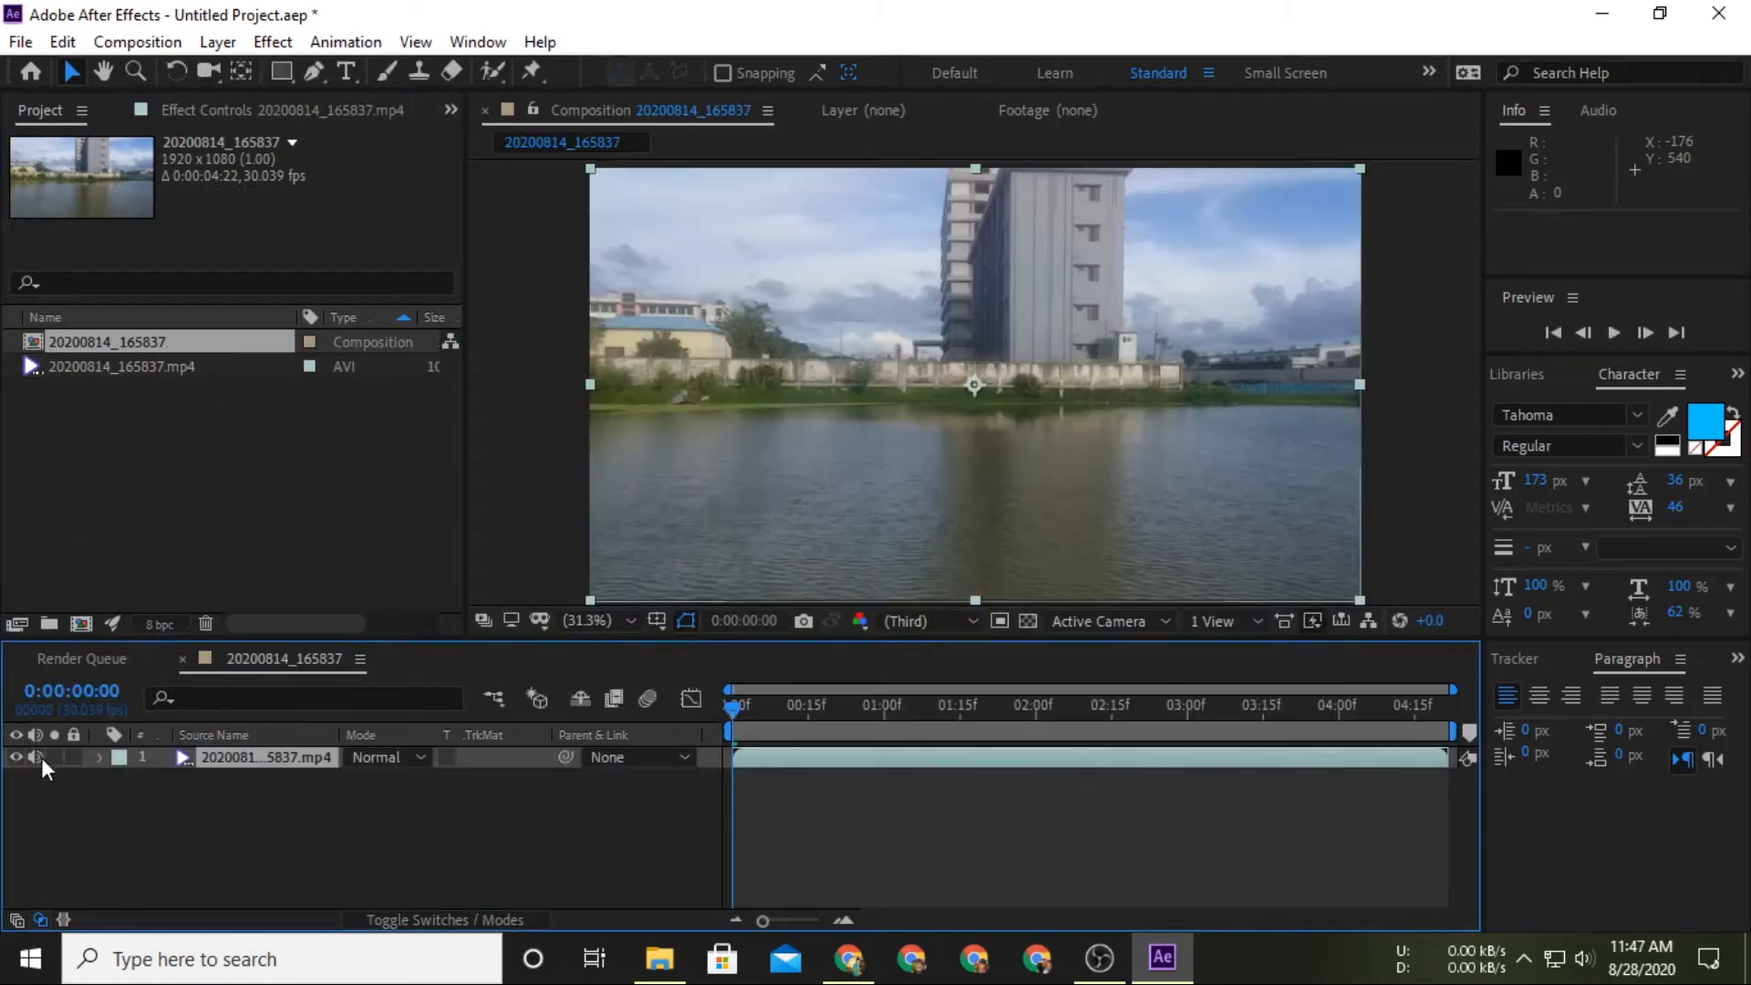
drag(735, 710, 641, 699)
key(space)
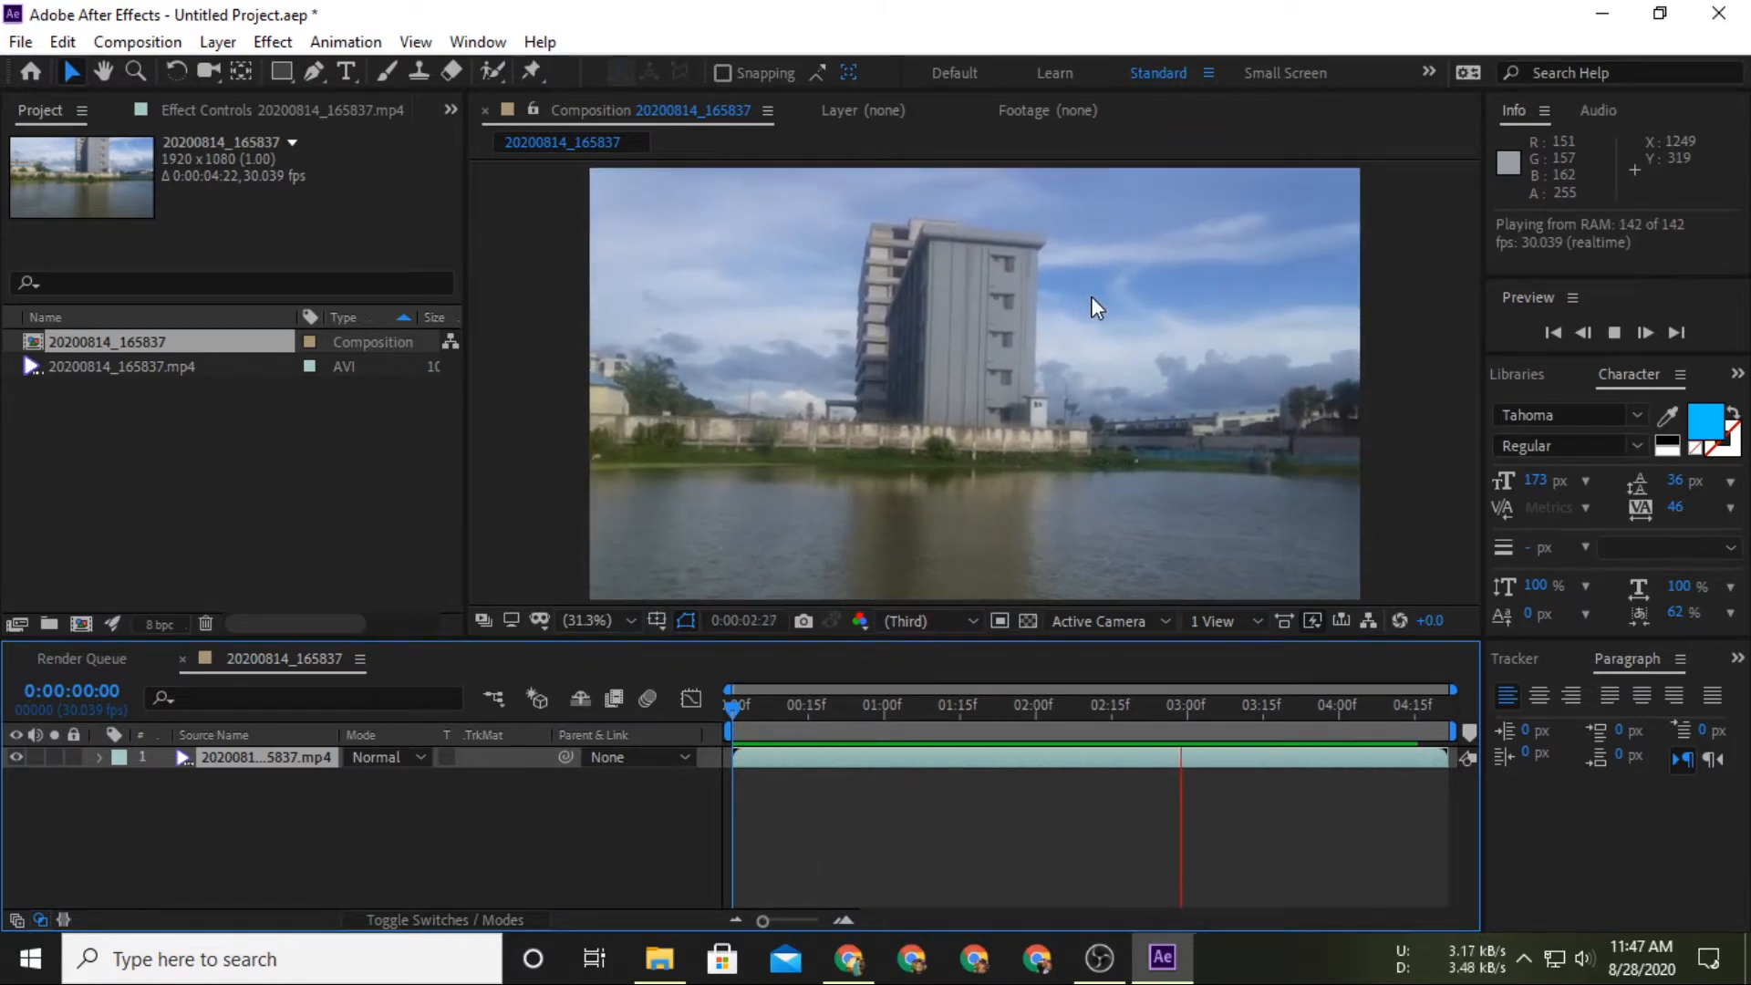
Find the Warp Stabilizer effect and apply it to the 20200814_165837.mp4 layer.
key(ctrl+5)
click(1519, 219)
text(sta)
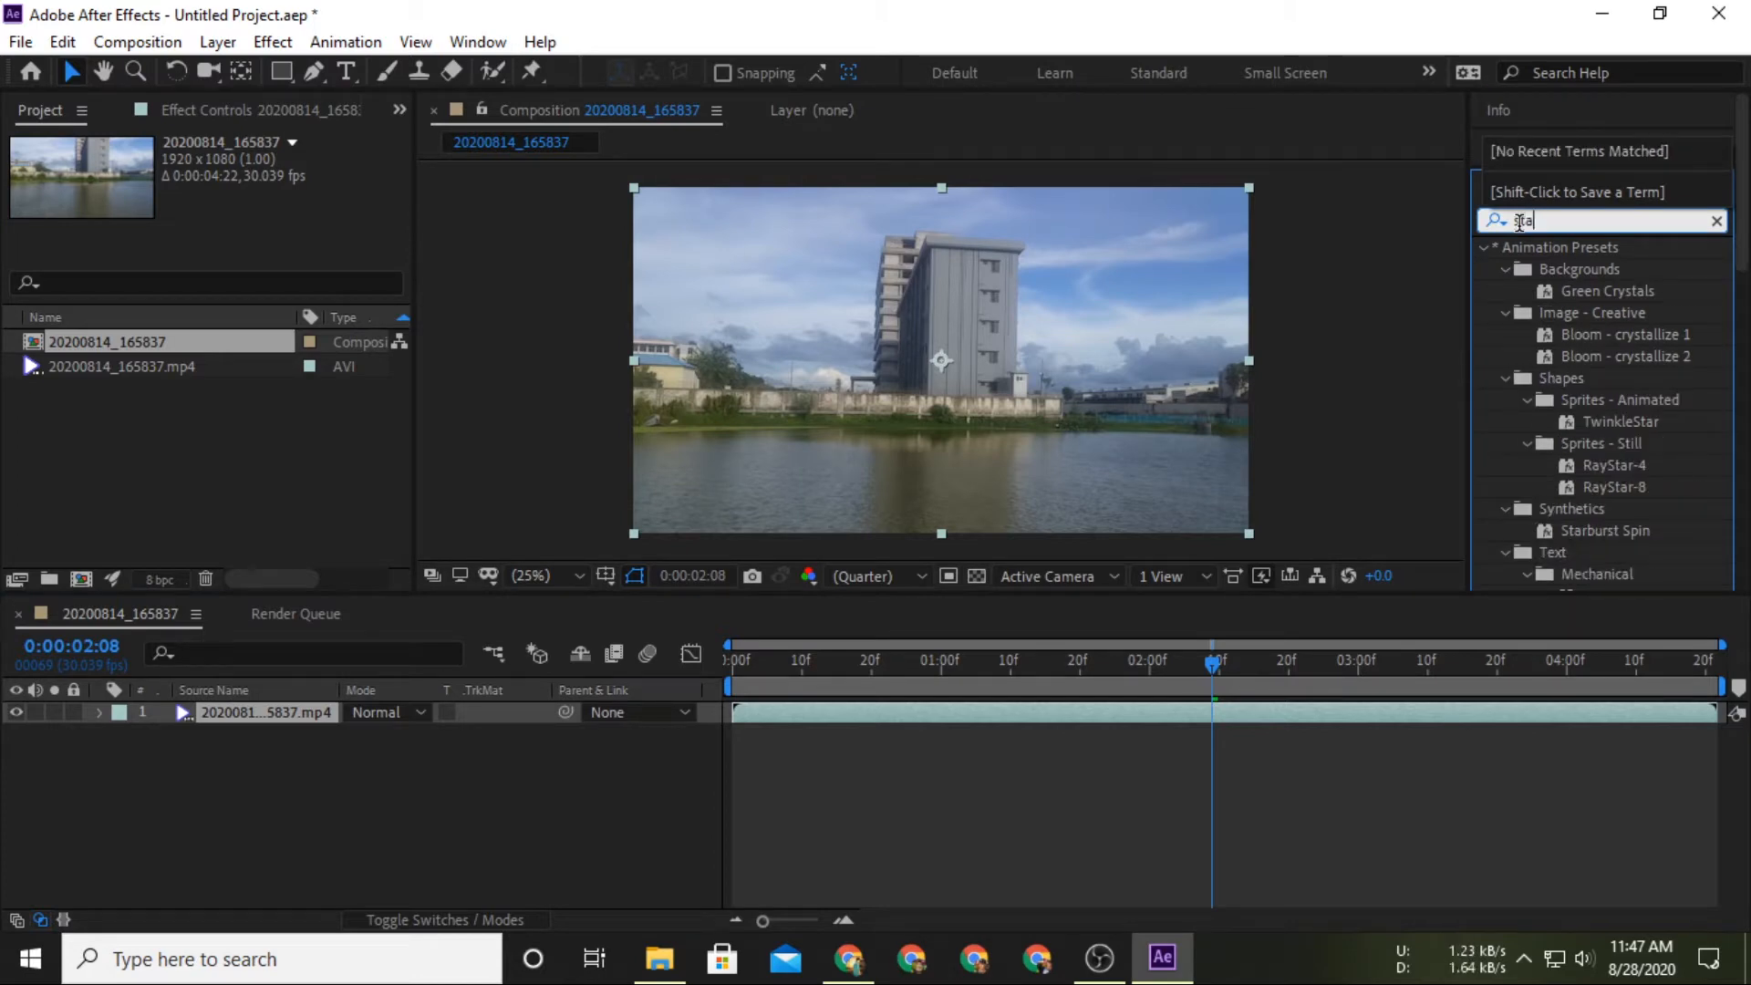
text(b)
click(1612, 316)
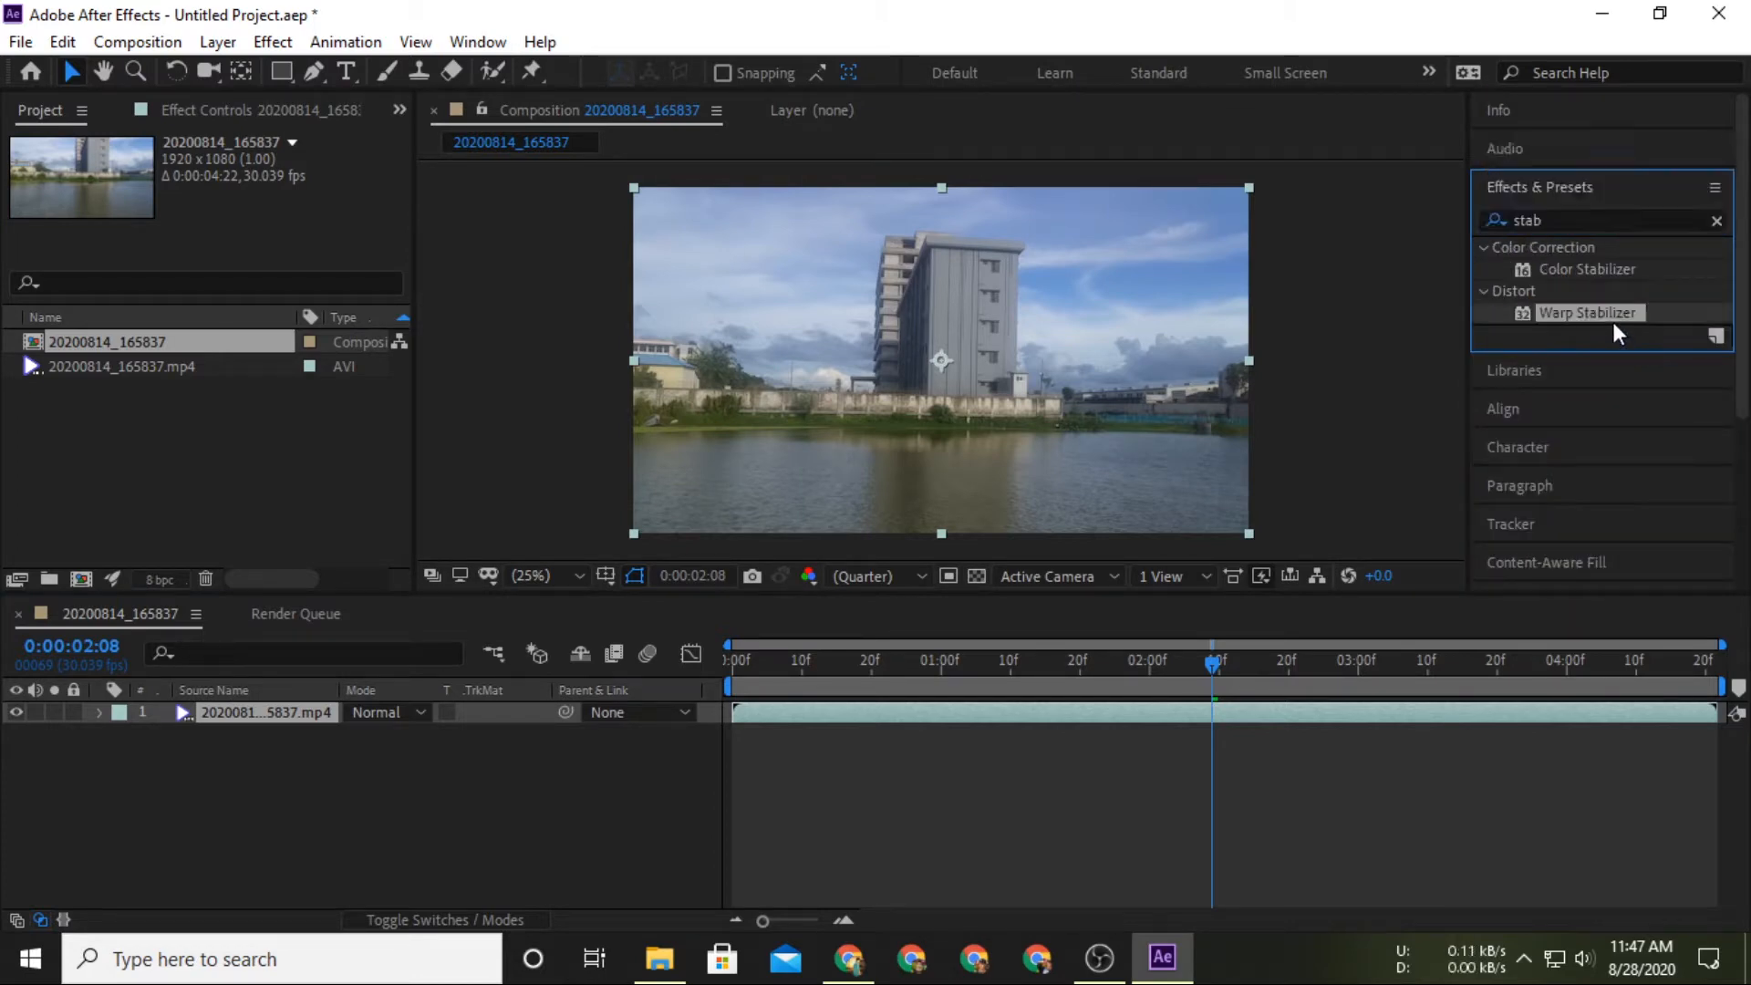
drag(1117, 632, 1046, 706)
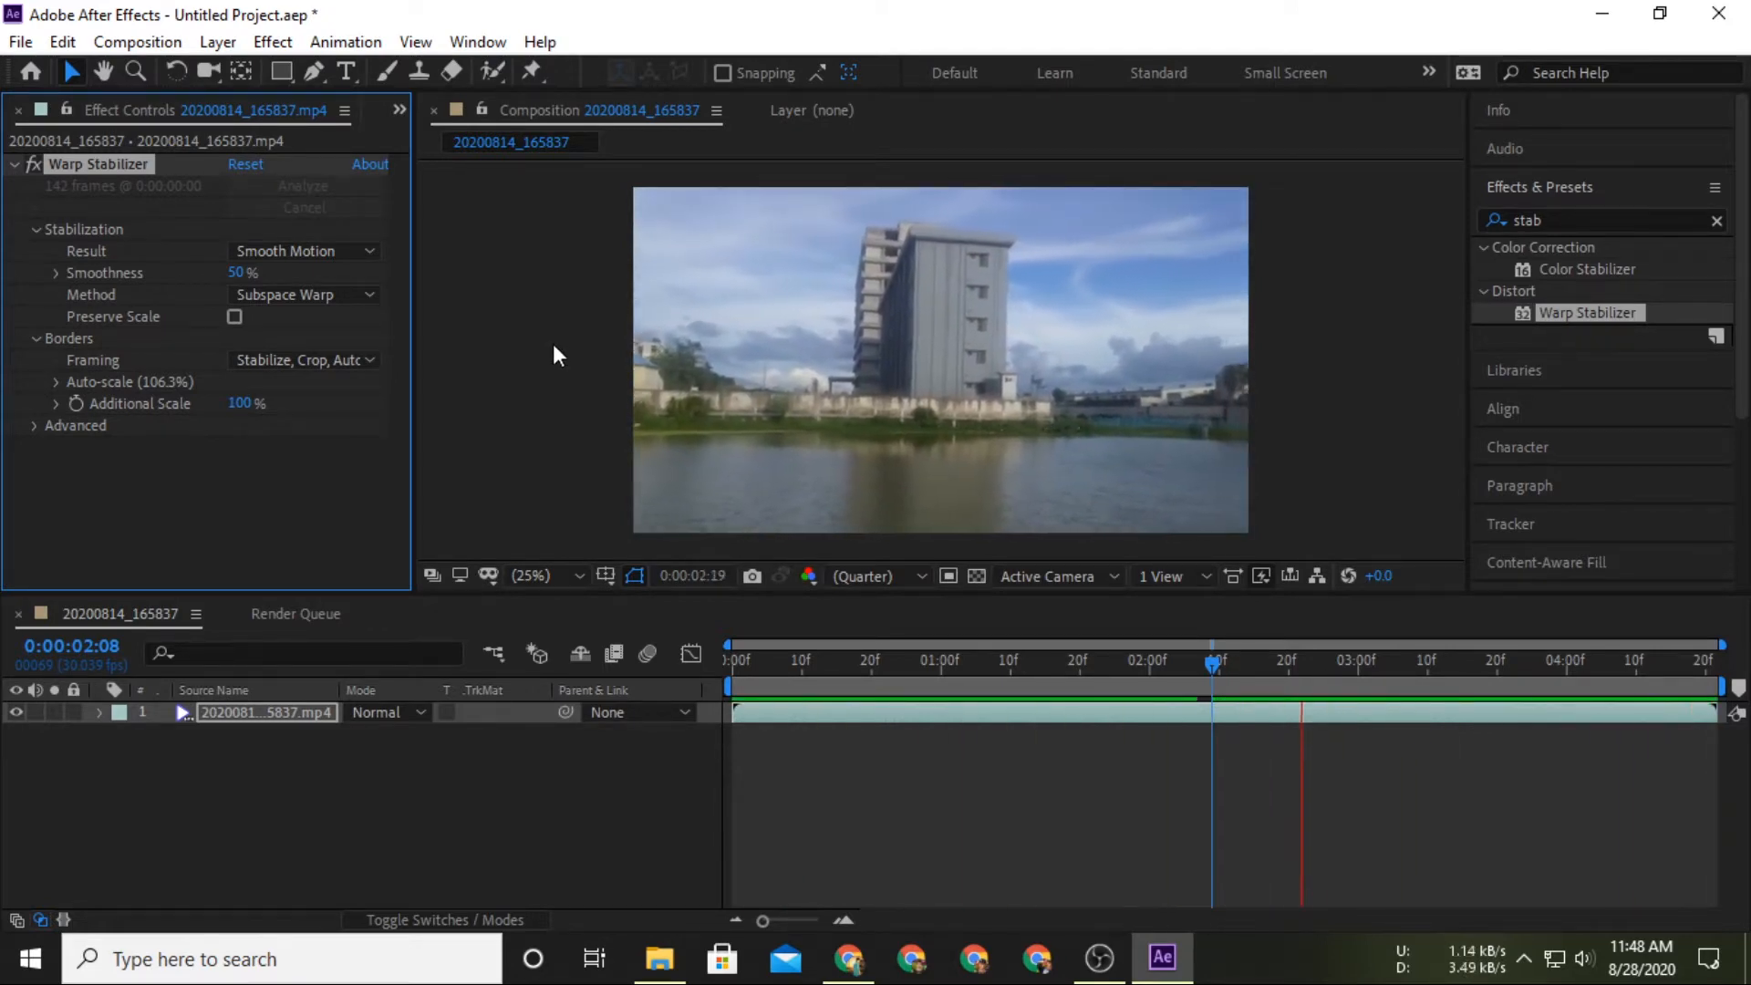
Compare the playback with Warp Stabilizer off and on, leaving it enabled with its settings collapsed.
click(37, 164)
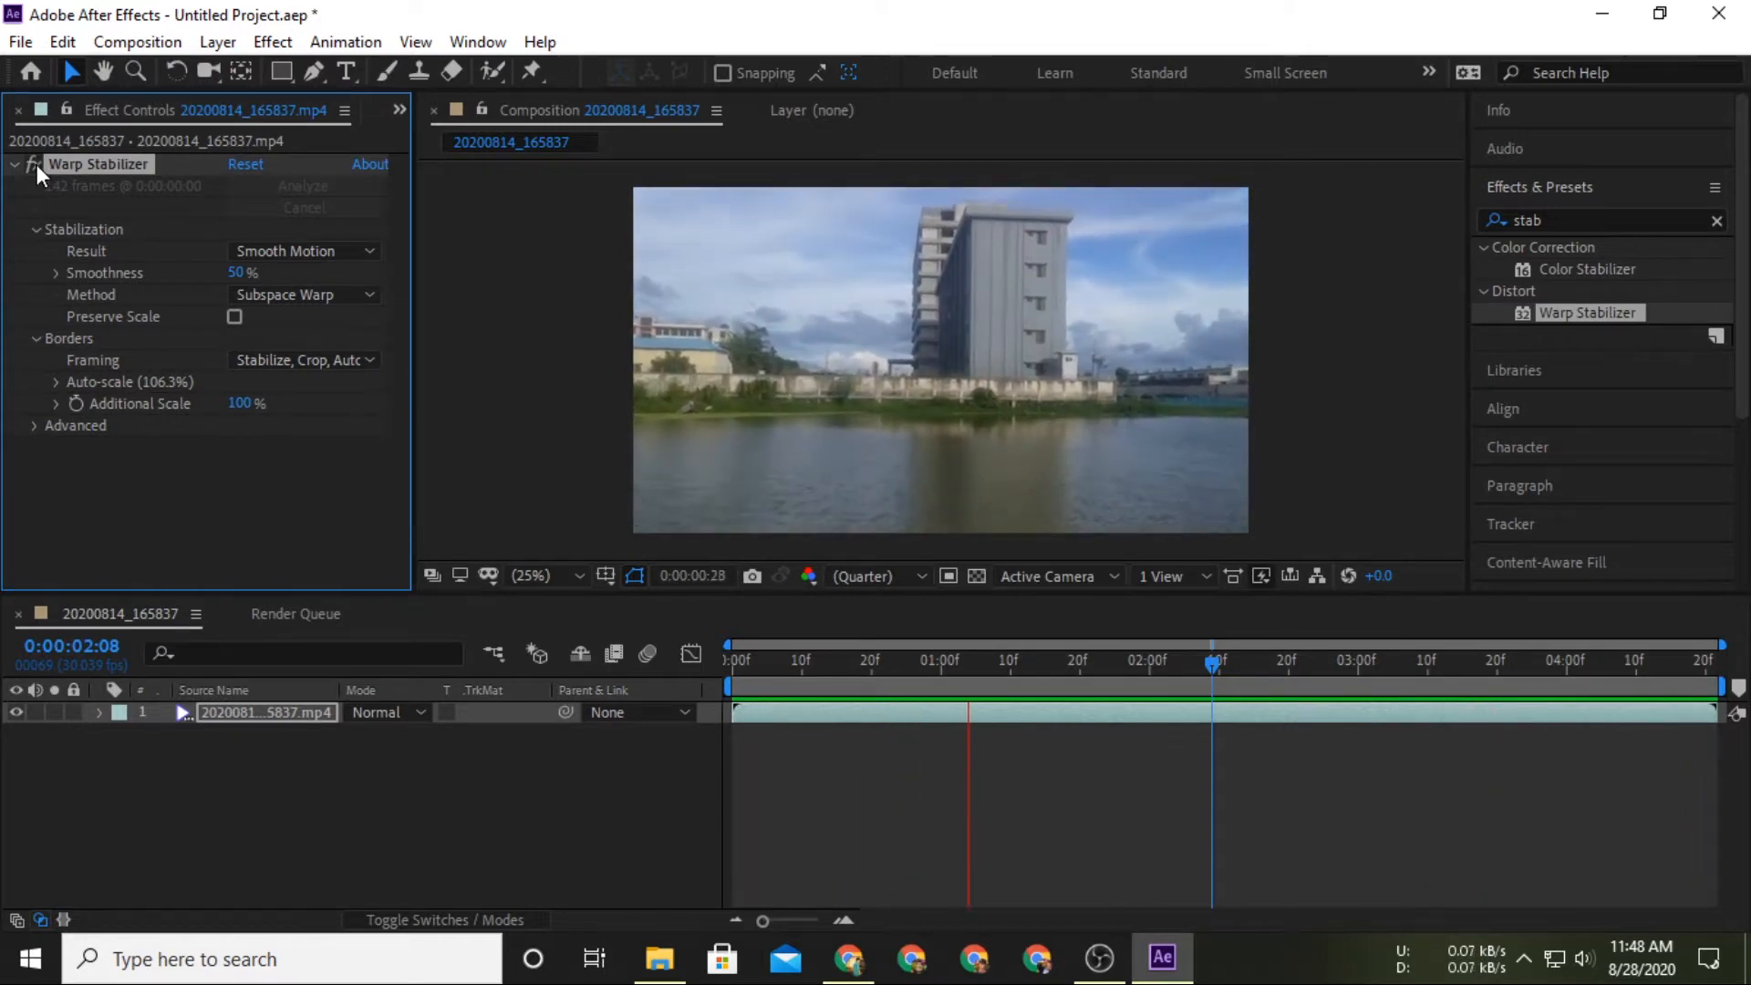
click(37, 164)
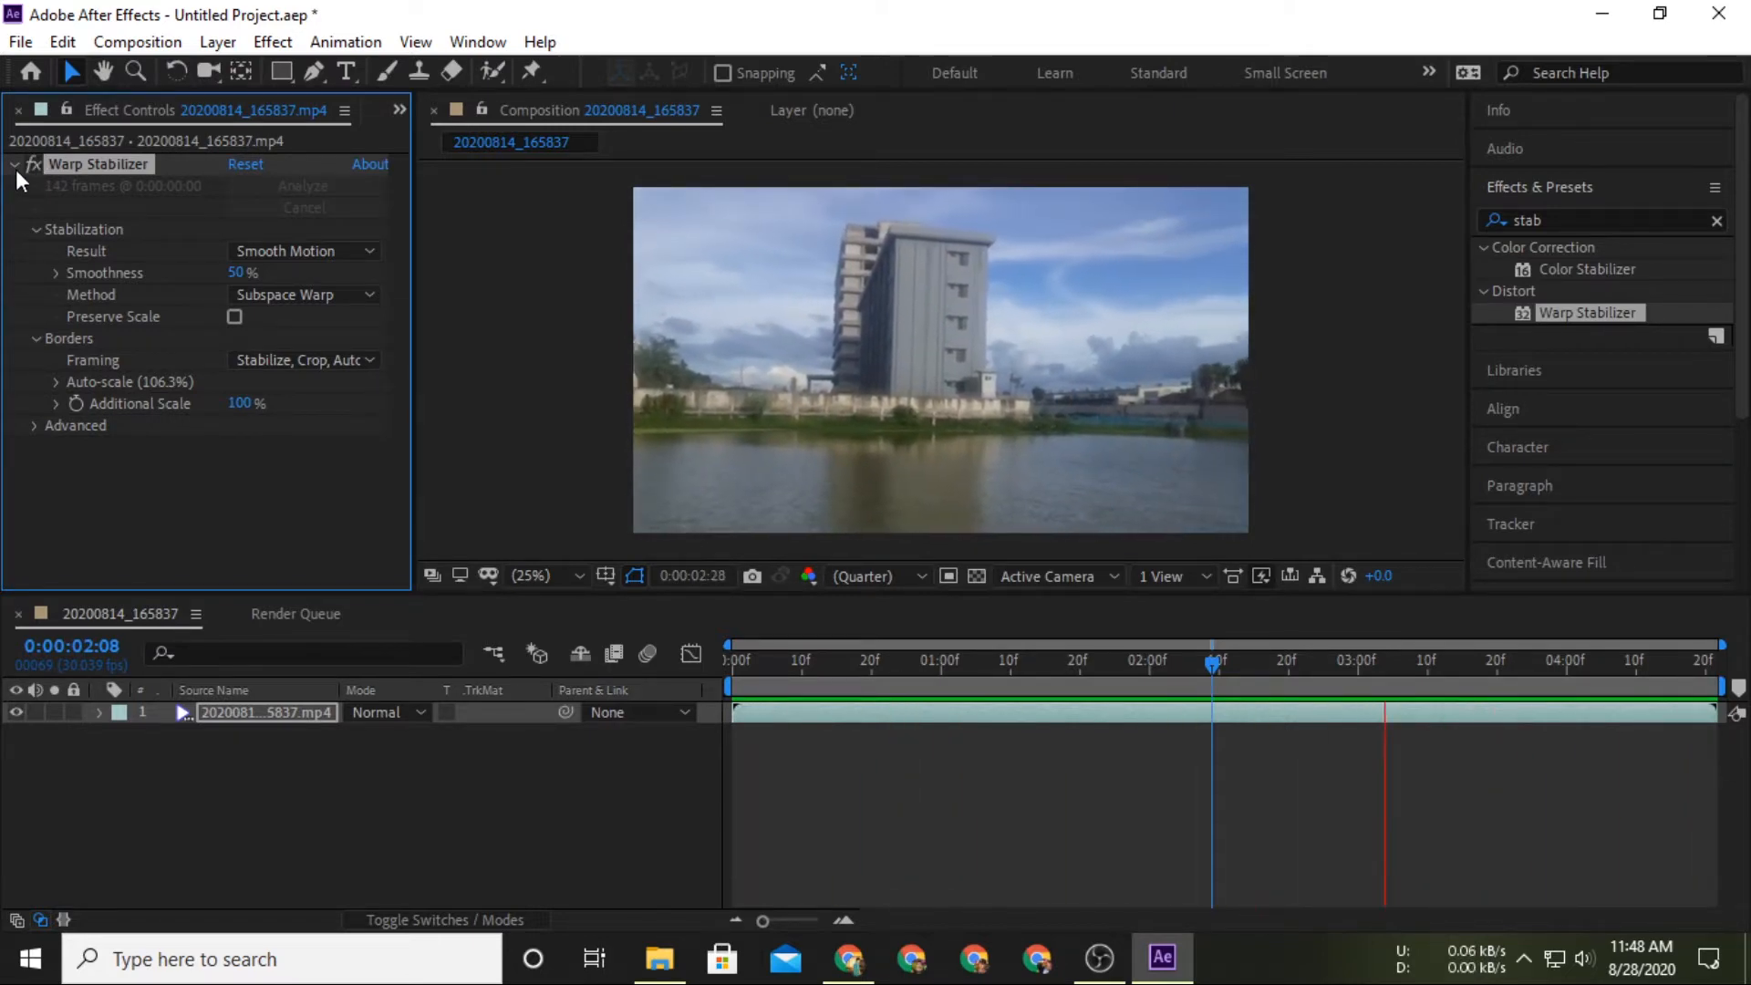
click(14, 165)
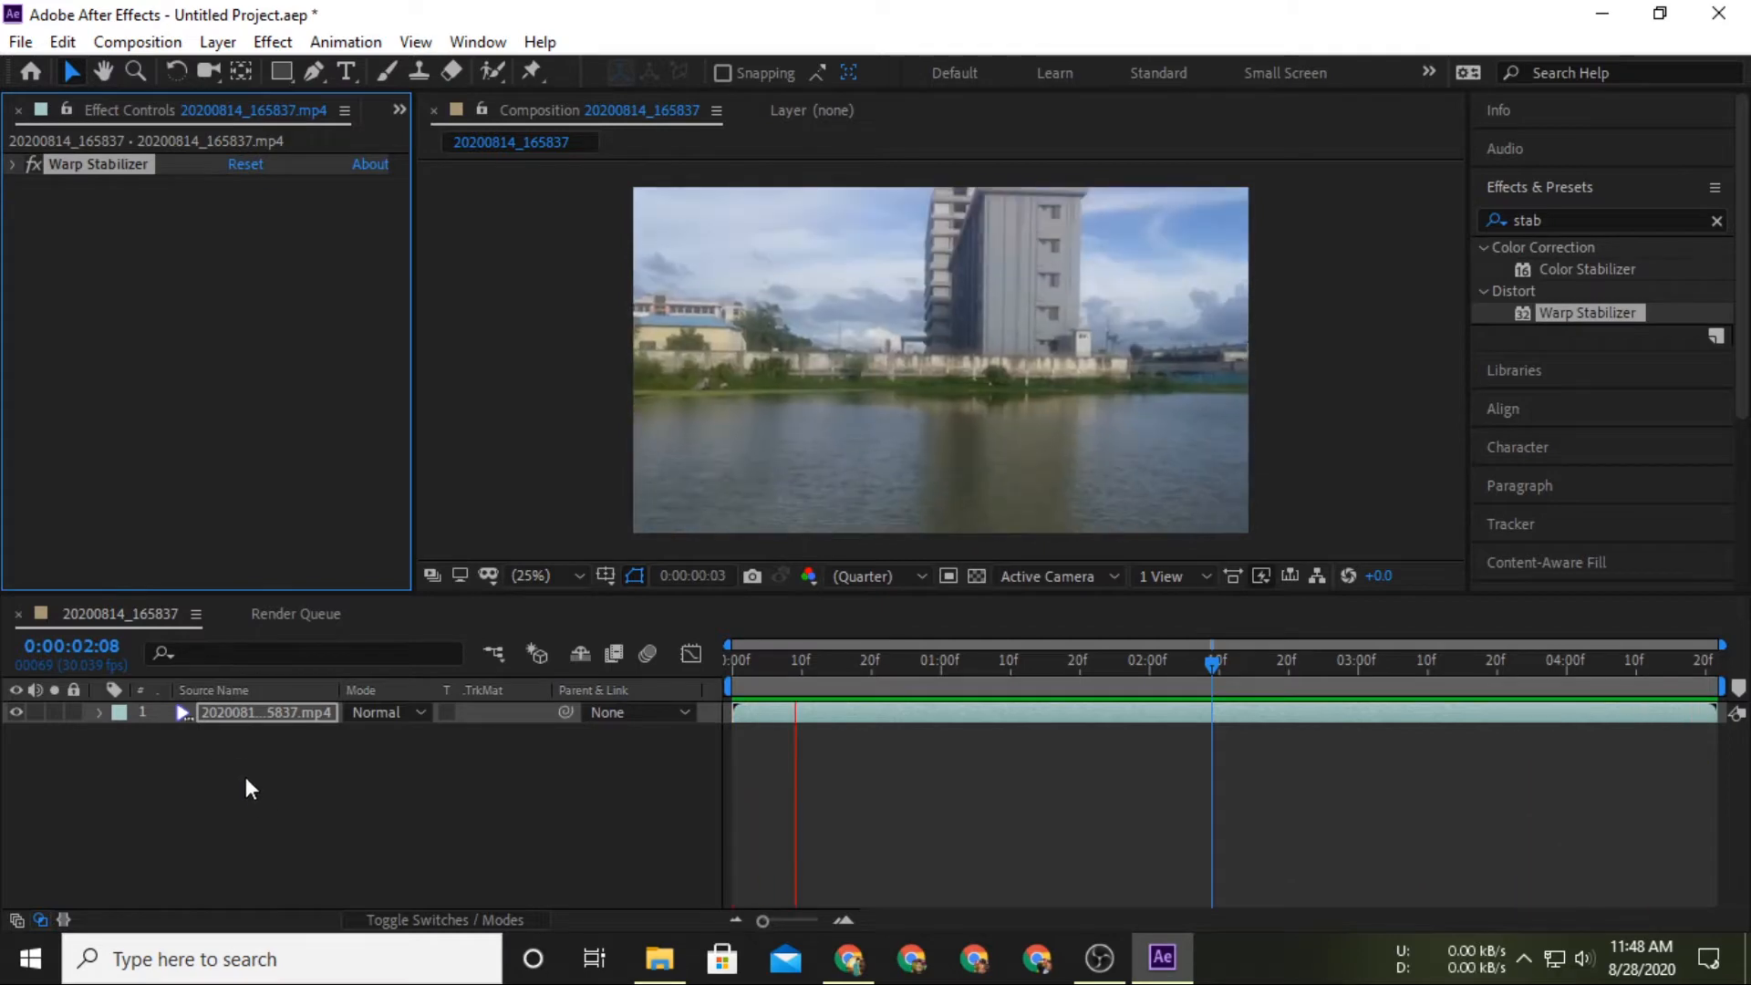
Pre-compose the stabilized clip as footage, moving all attributes into the new composition.
right_click(199, 713)
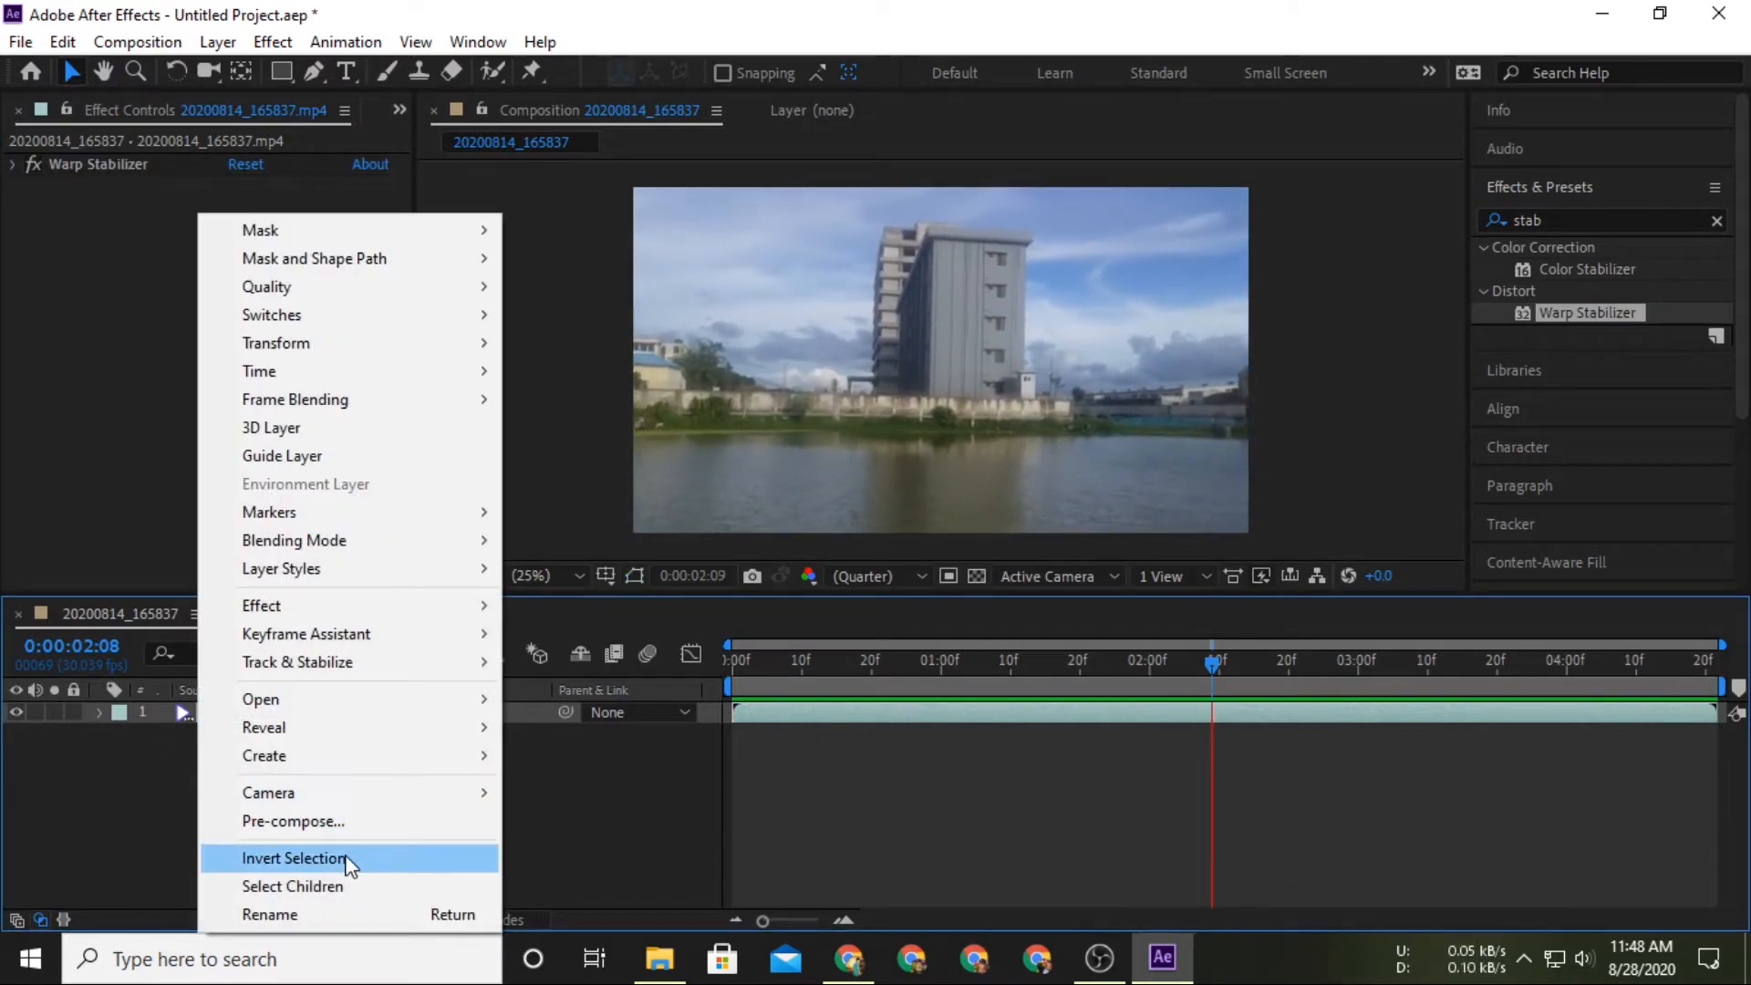
click(334, 821)
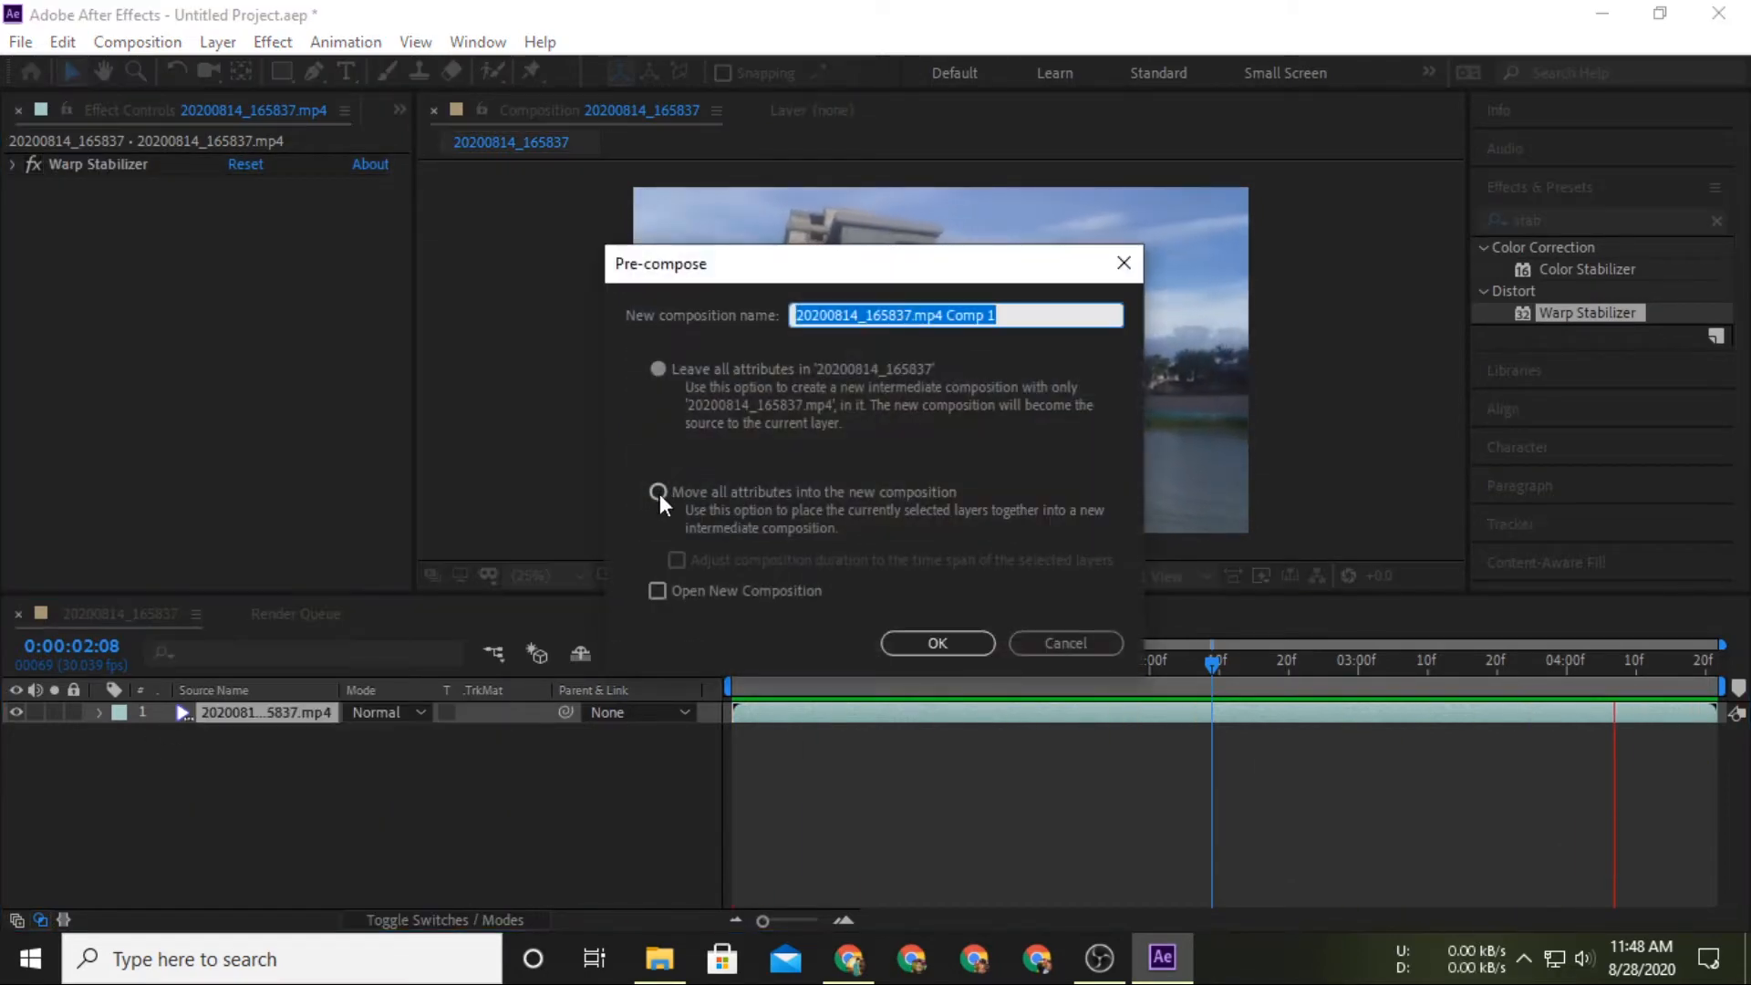
click(658, 493)
click(1034, 317)
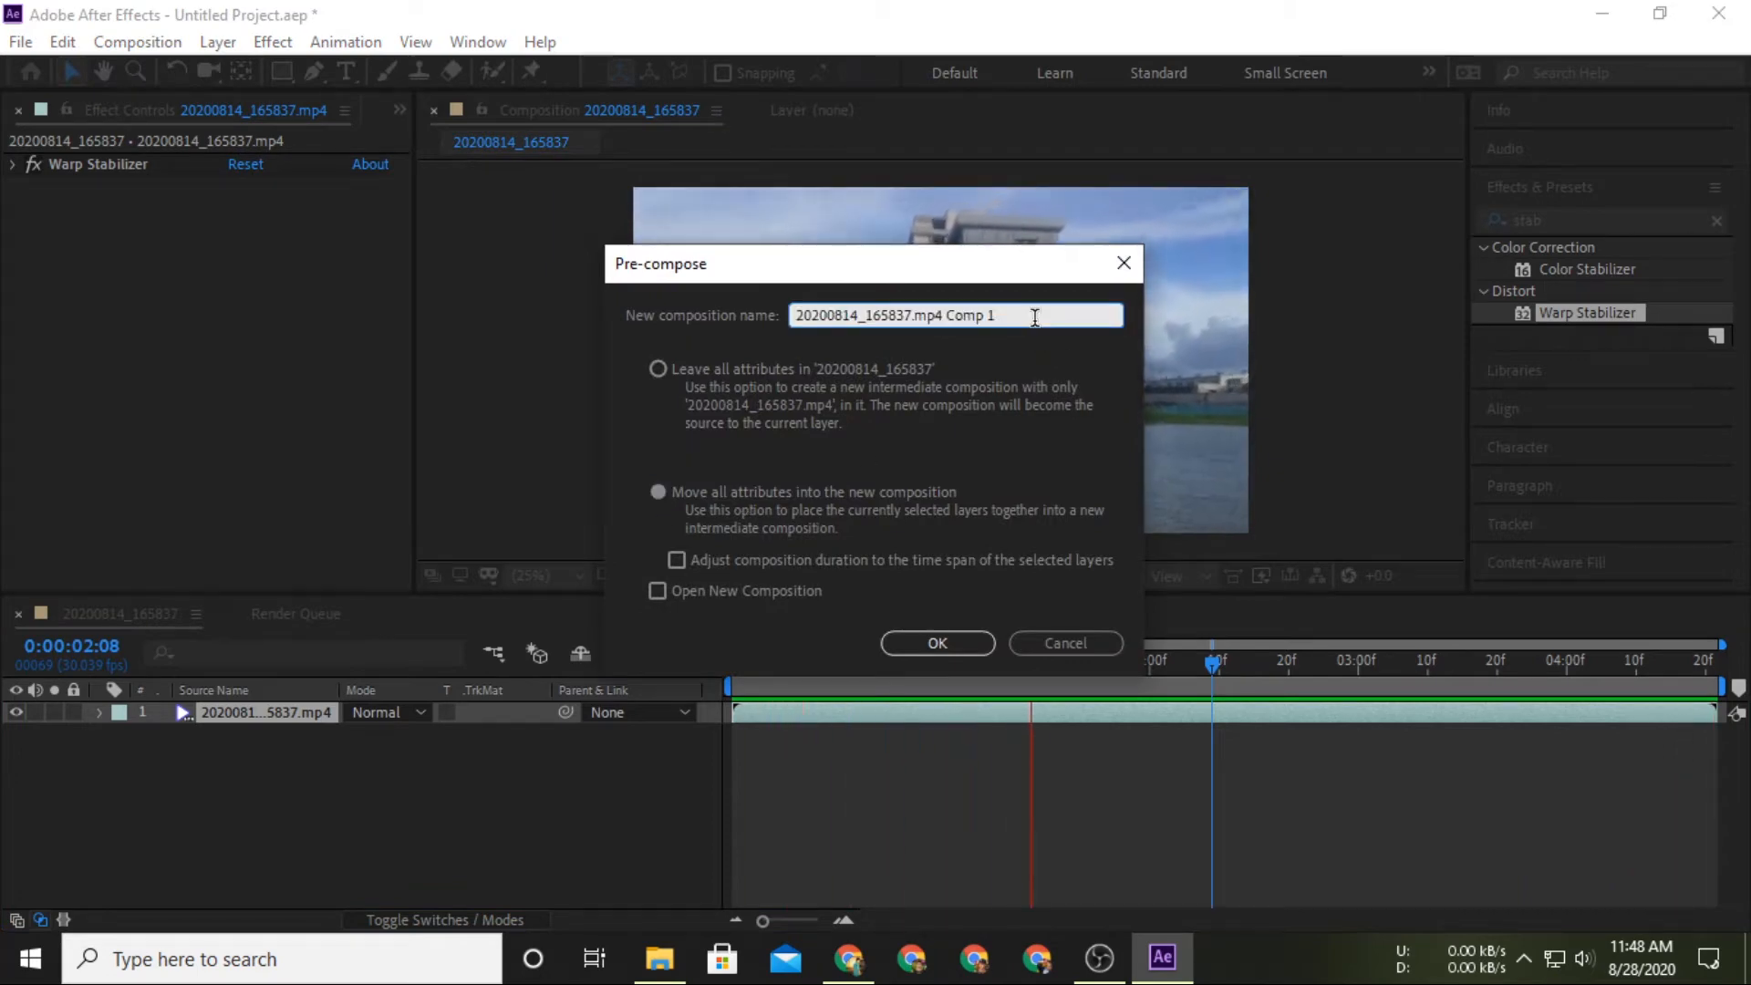
double_click(1034, 316)
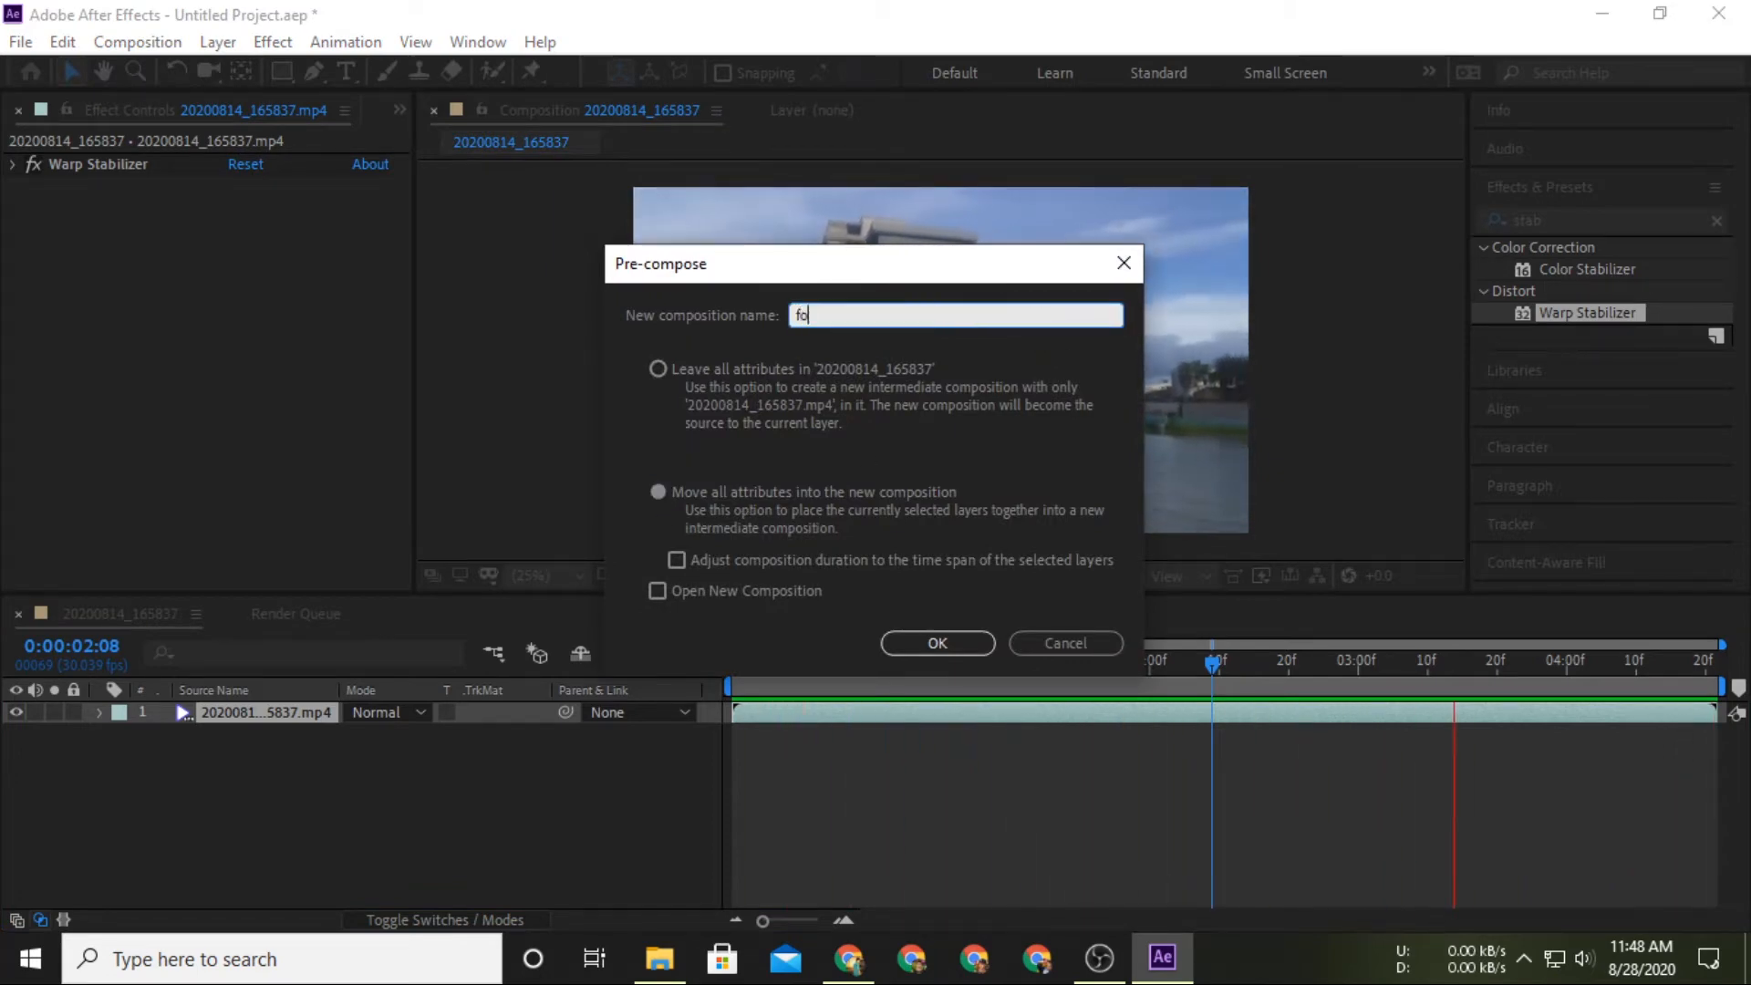
text(footage)
key(Return)
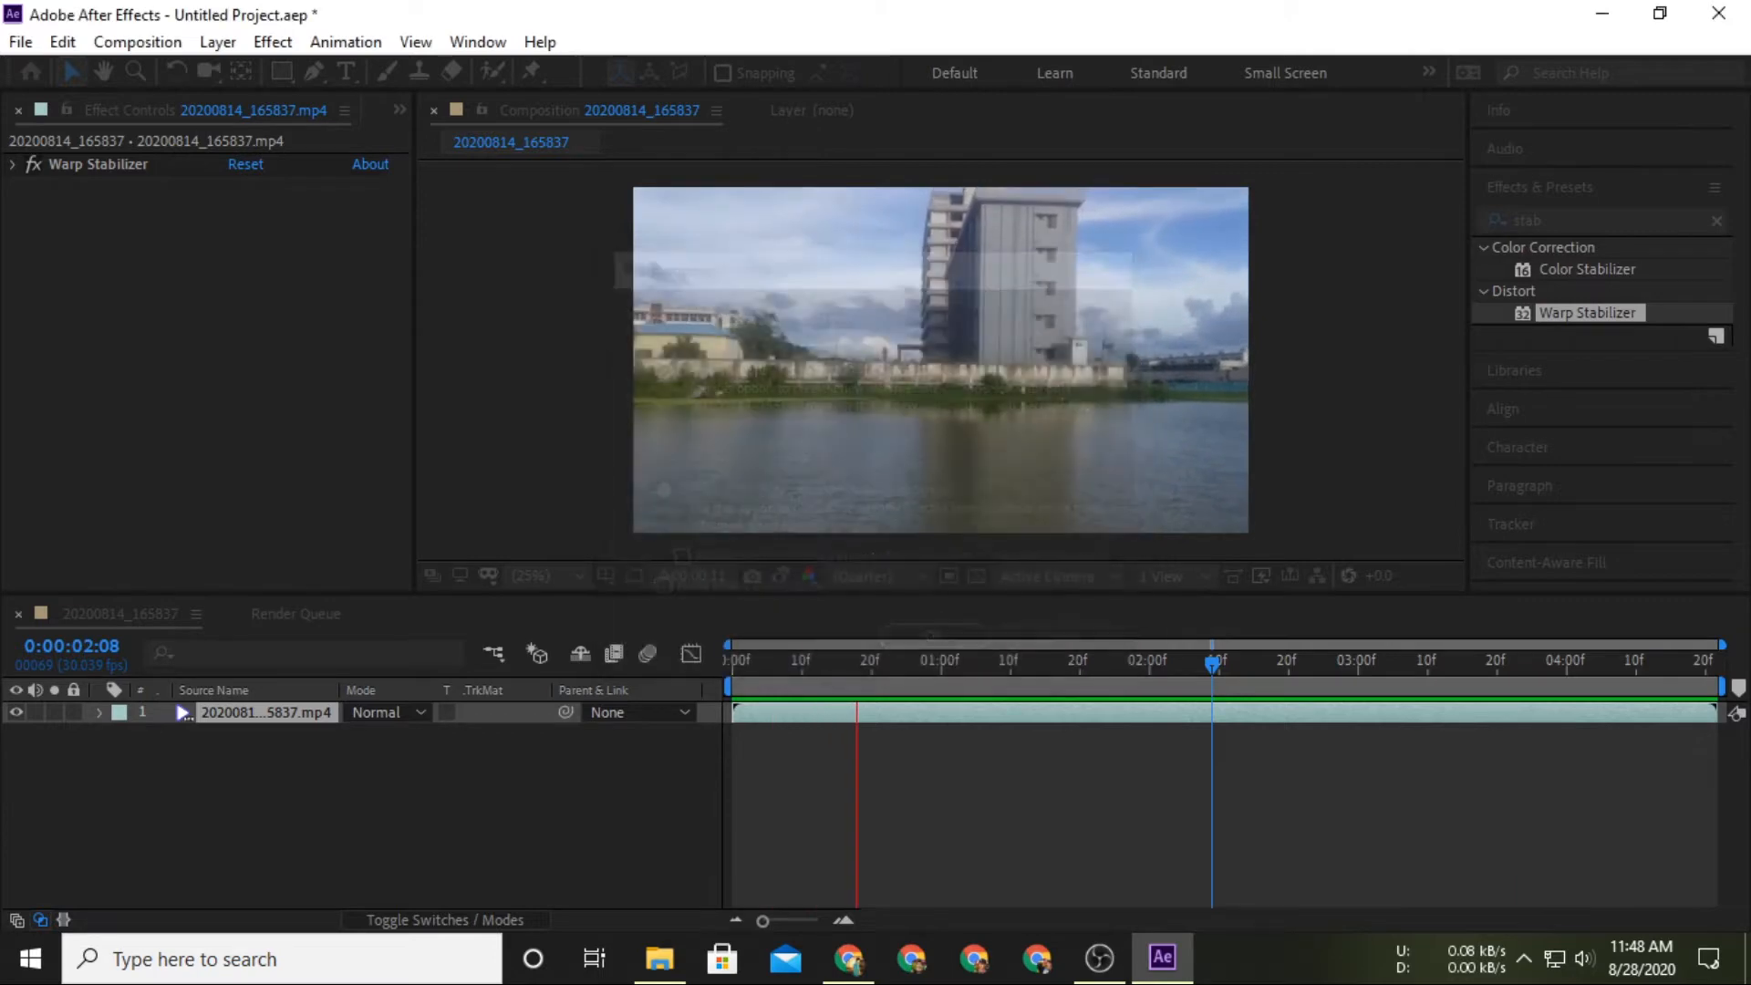
Run the 3D Camera Tracker on the footage layer and play the shot from the start to check the track points.
click(326, 41)
click(429, 520)
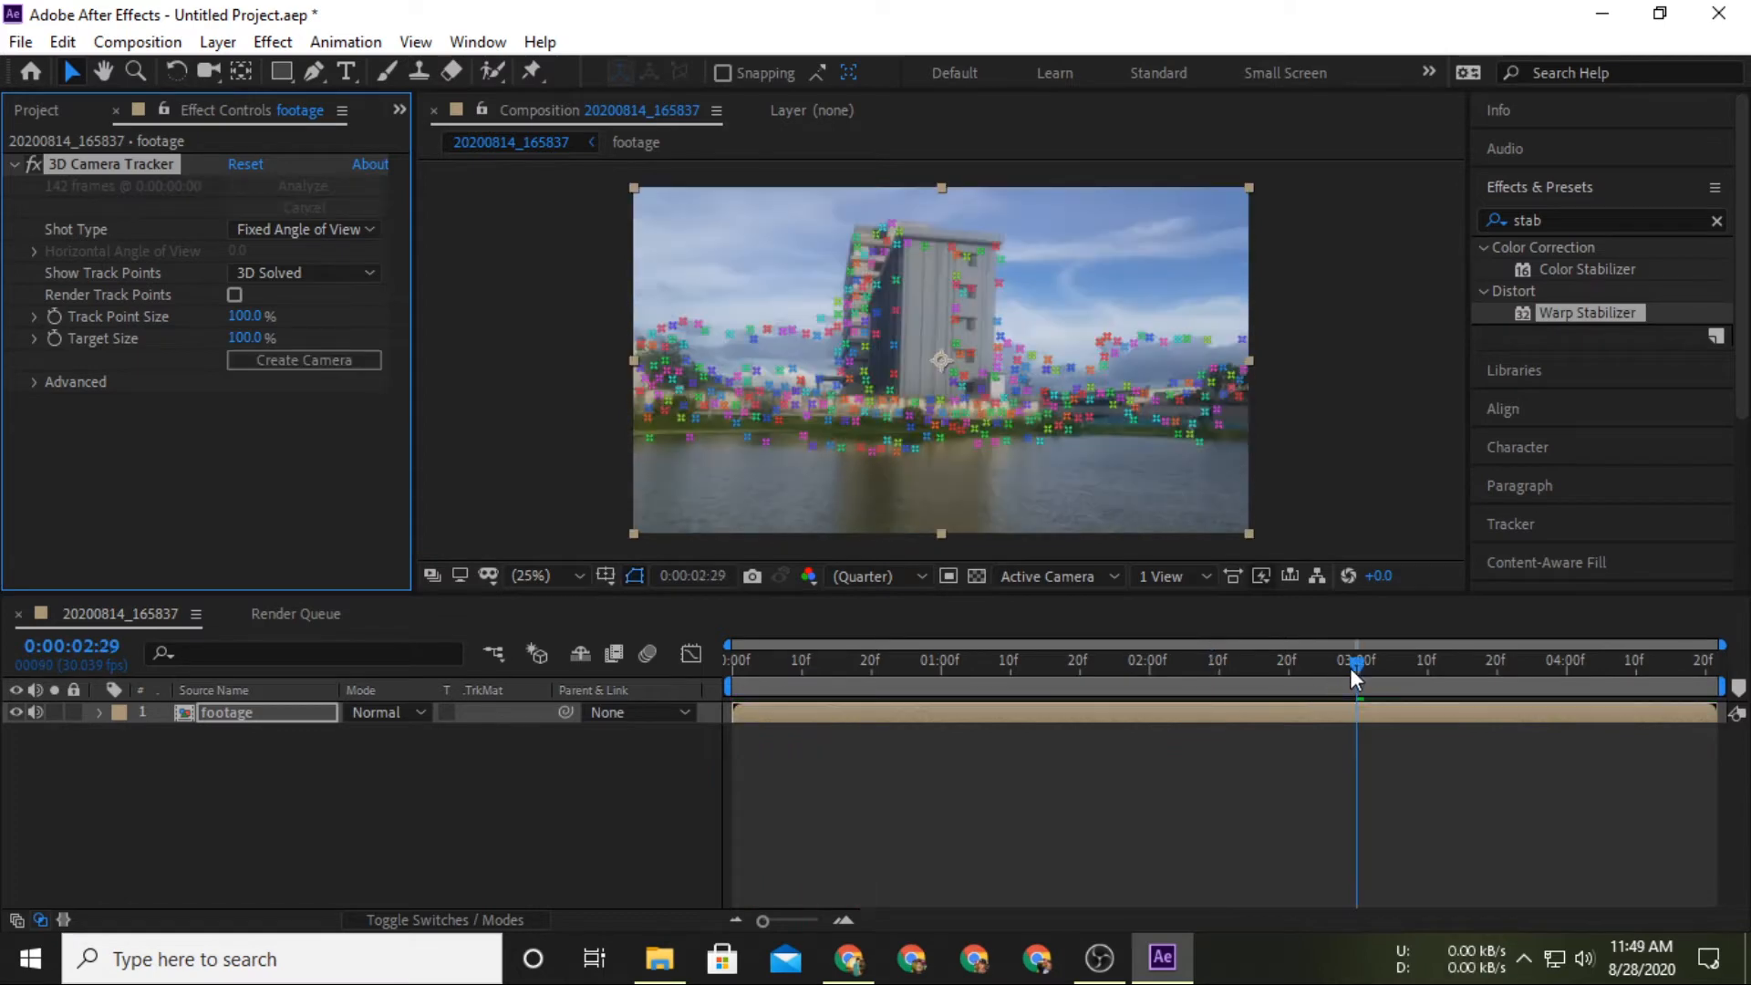
drag(1350, 667, 730, 645)
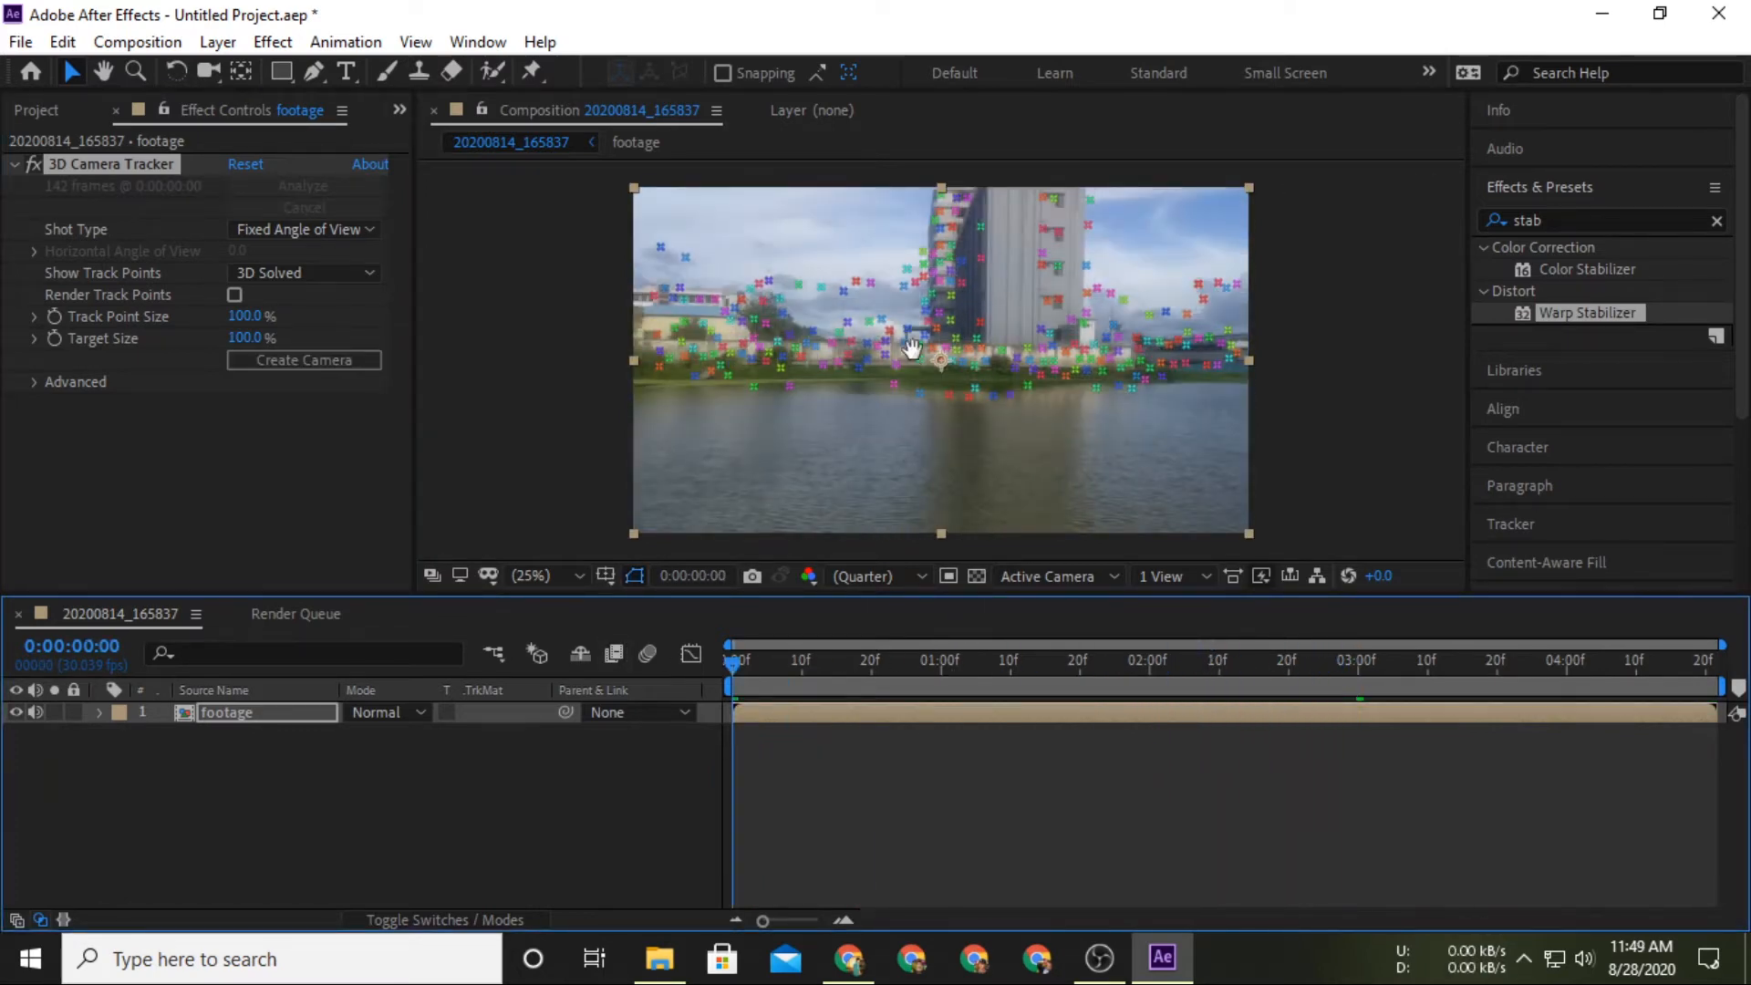
key(space)
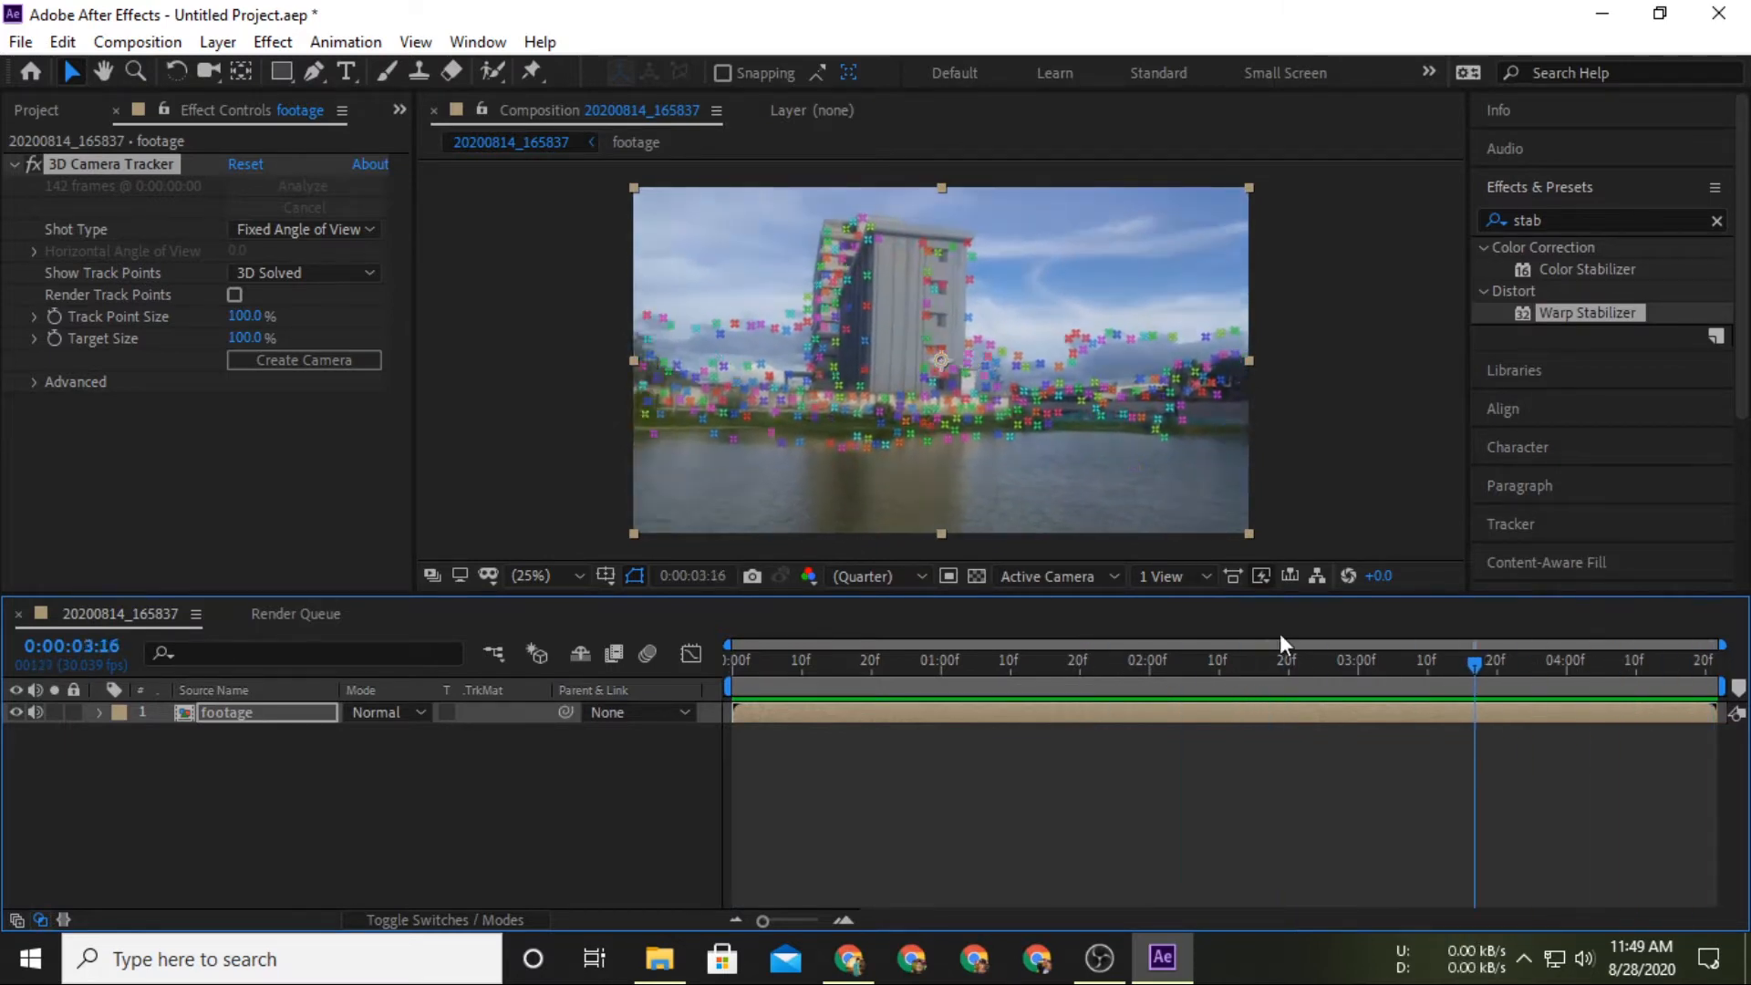
key(space)
At 0:00:04:20, create a null and camera from a track point on the edge of the building.
drag(734, 658, 1712, 658)
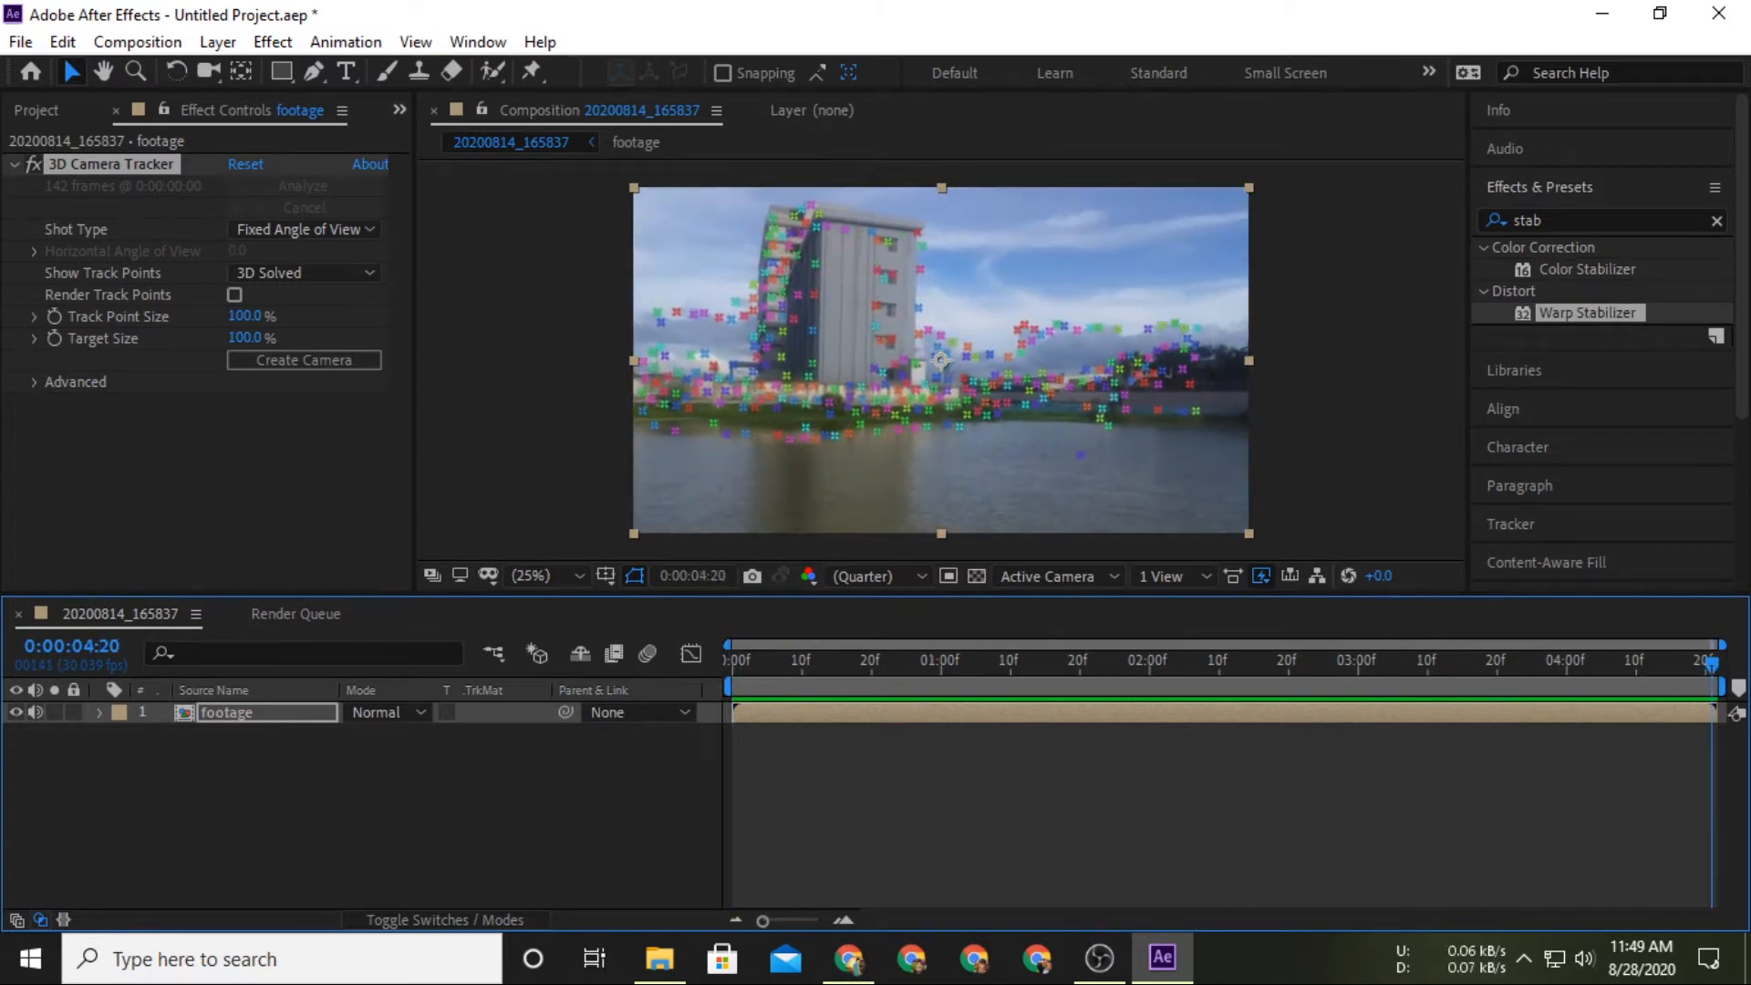
click(915, 307)
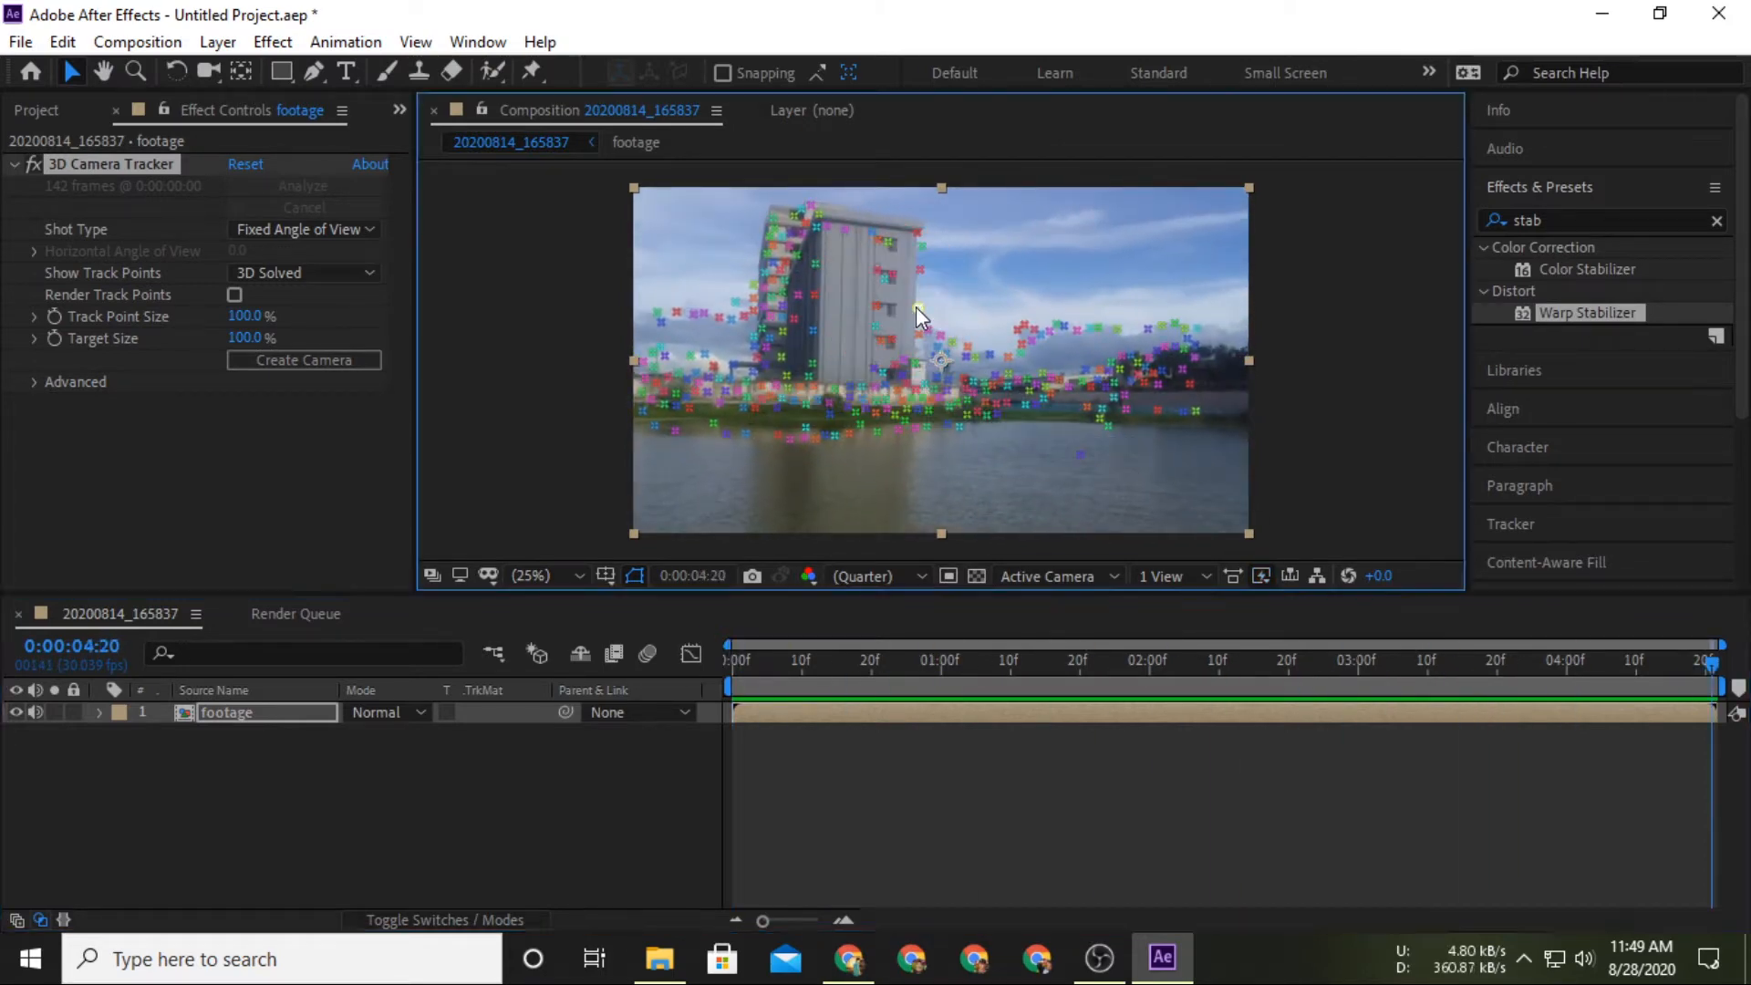
right_click(915, 306)
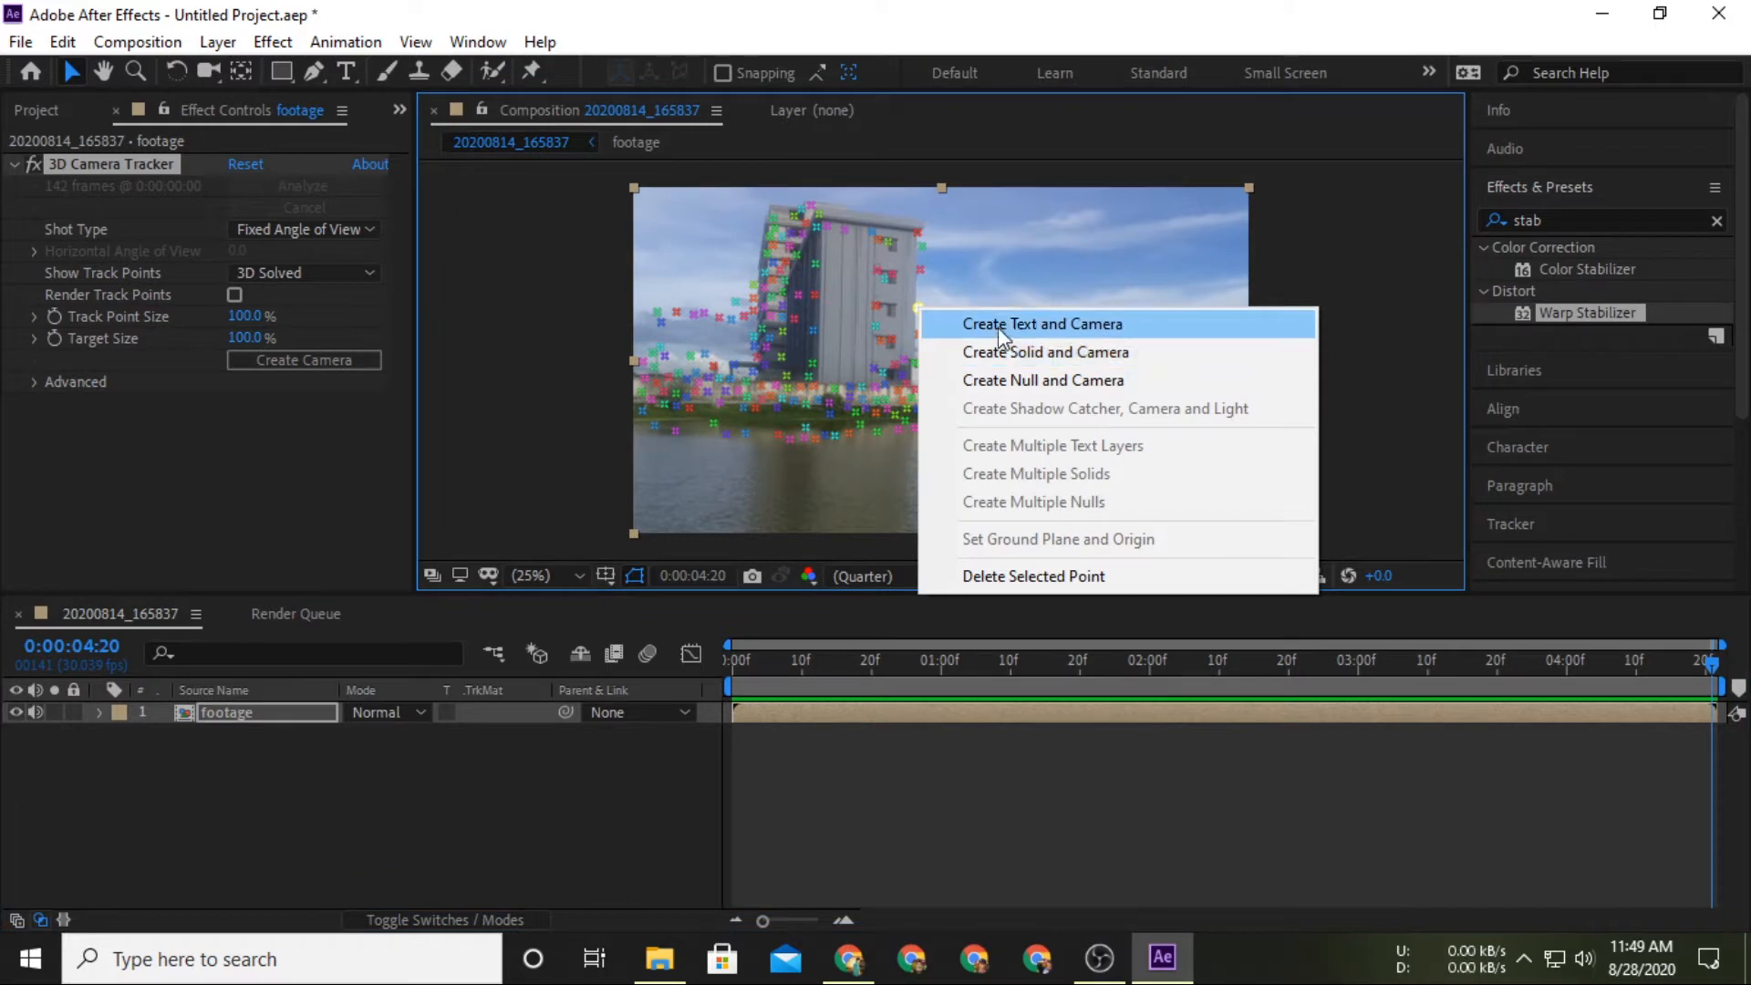
click(998, 382)
Add the text CGI BD across the building and collapse the properties of the footage and Track Null 1 layers.
key(t)
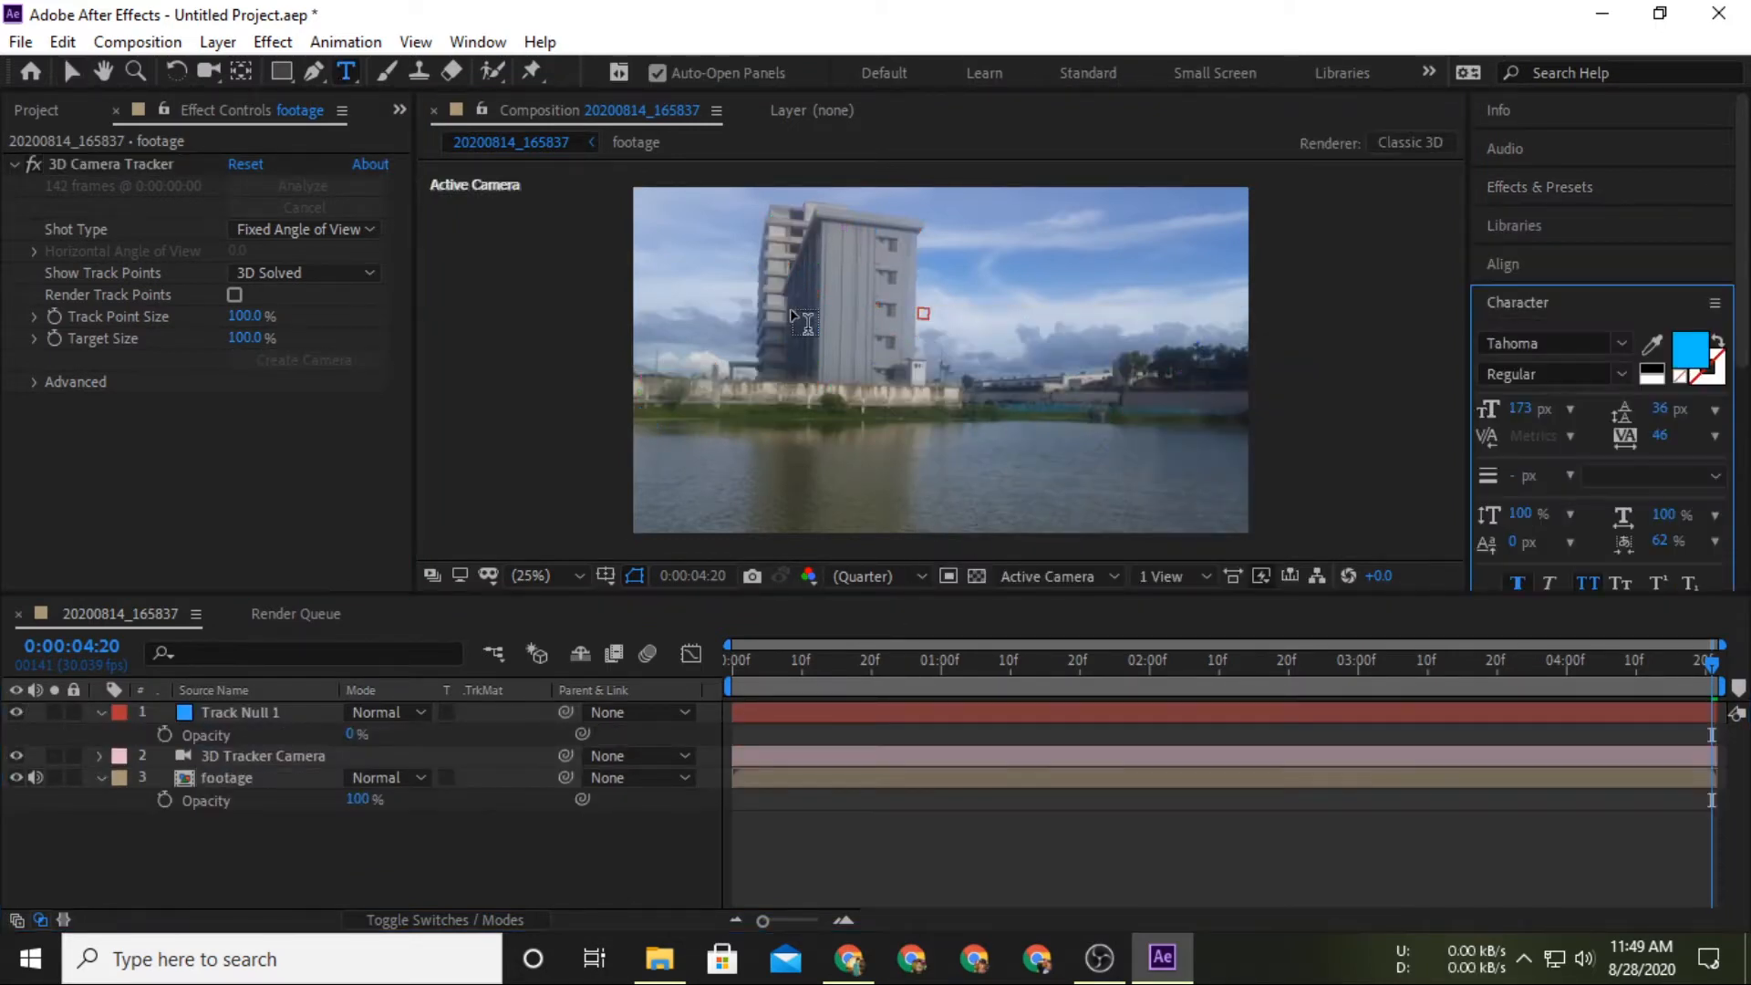
click(792, 319)
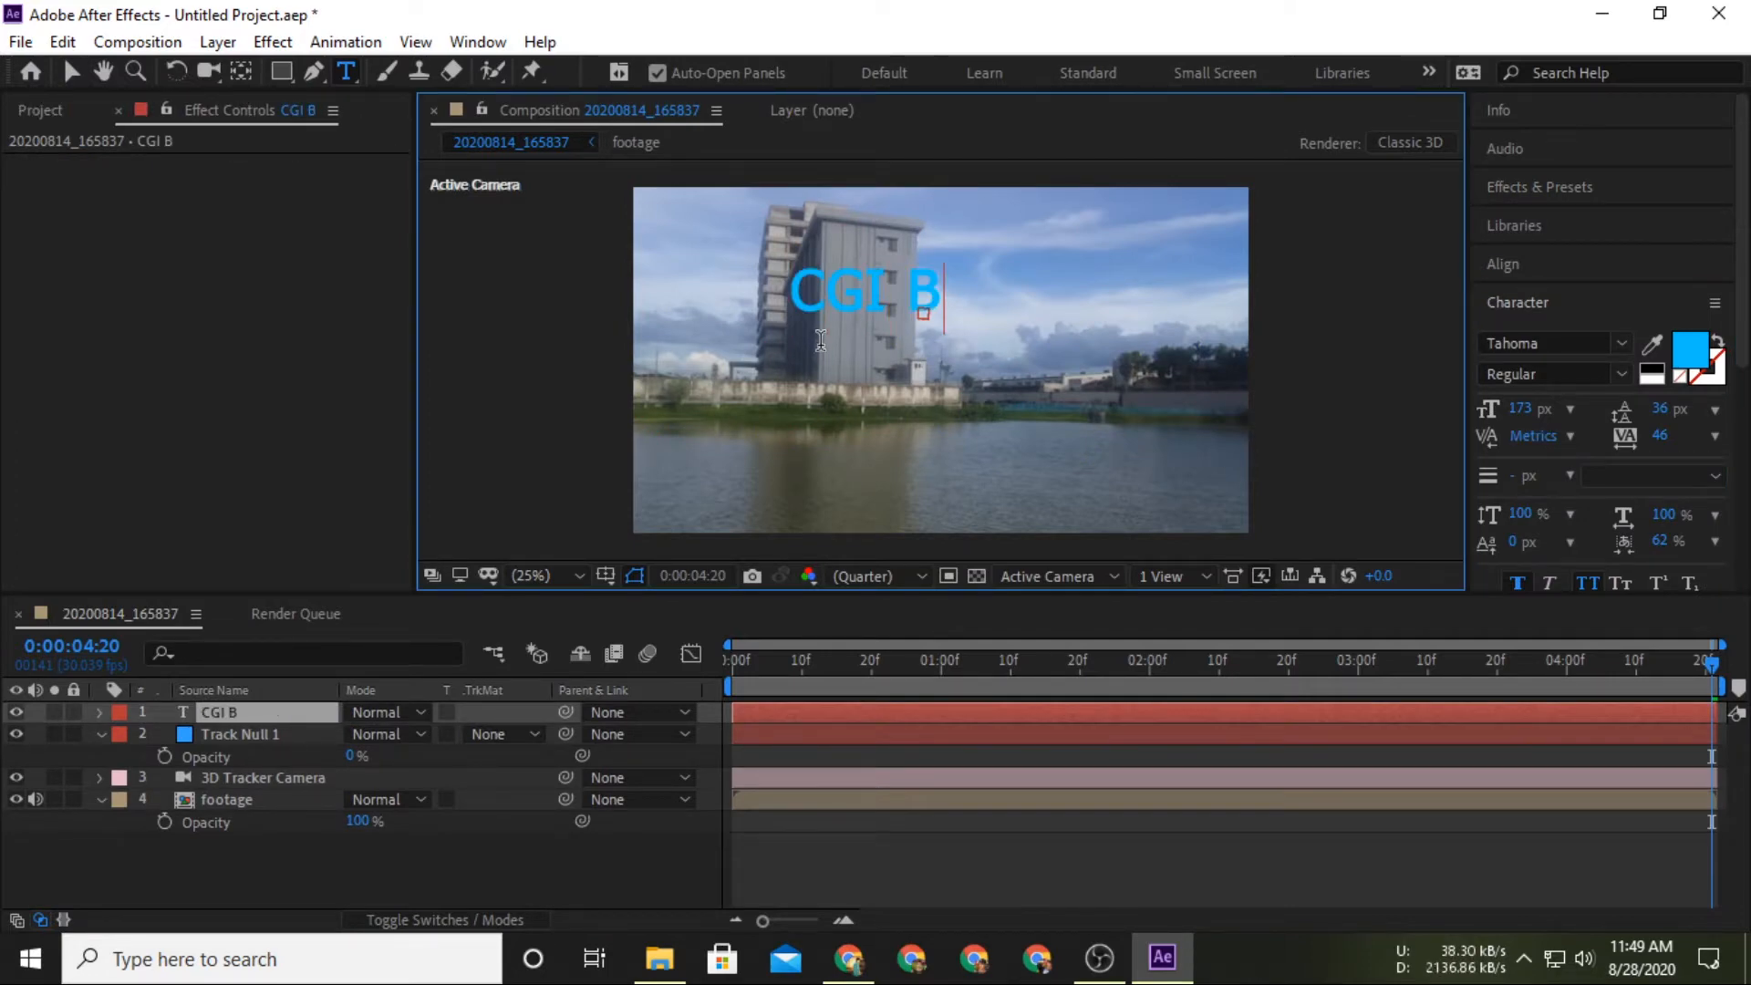
click(100, 799)
click(279, 866)
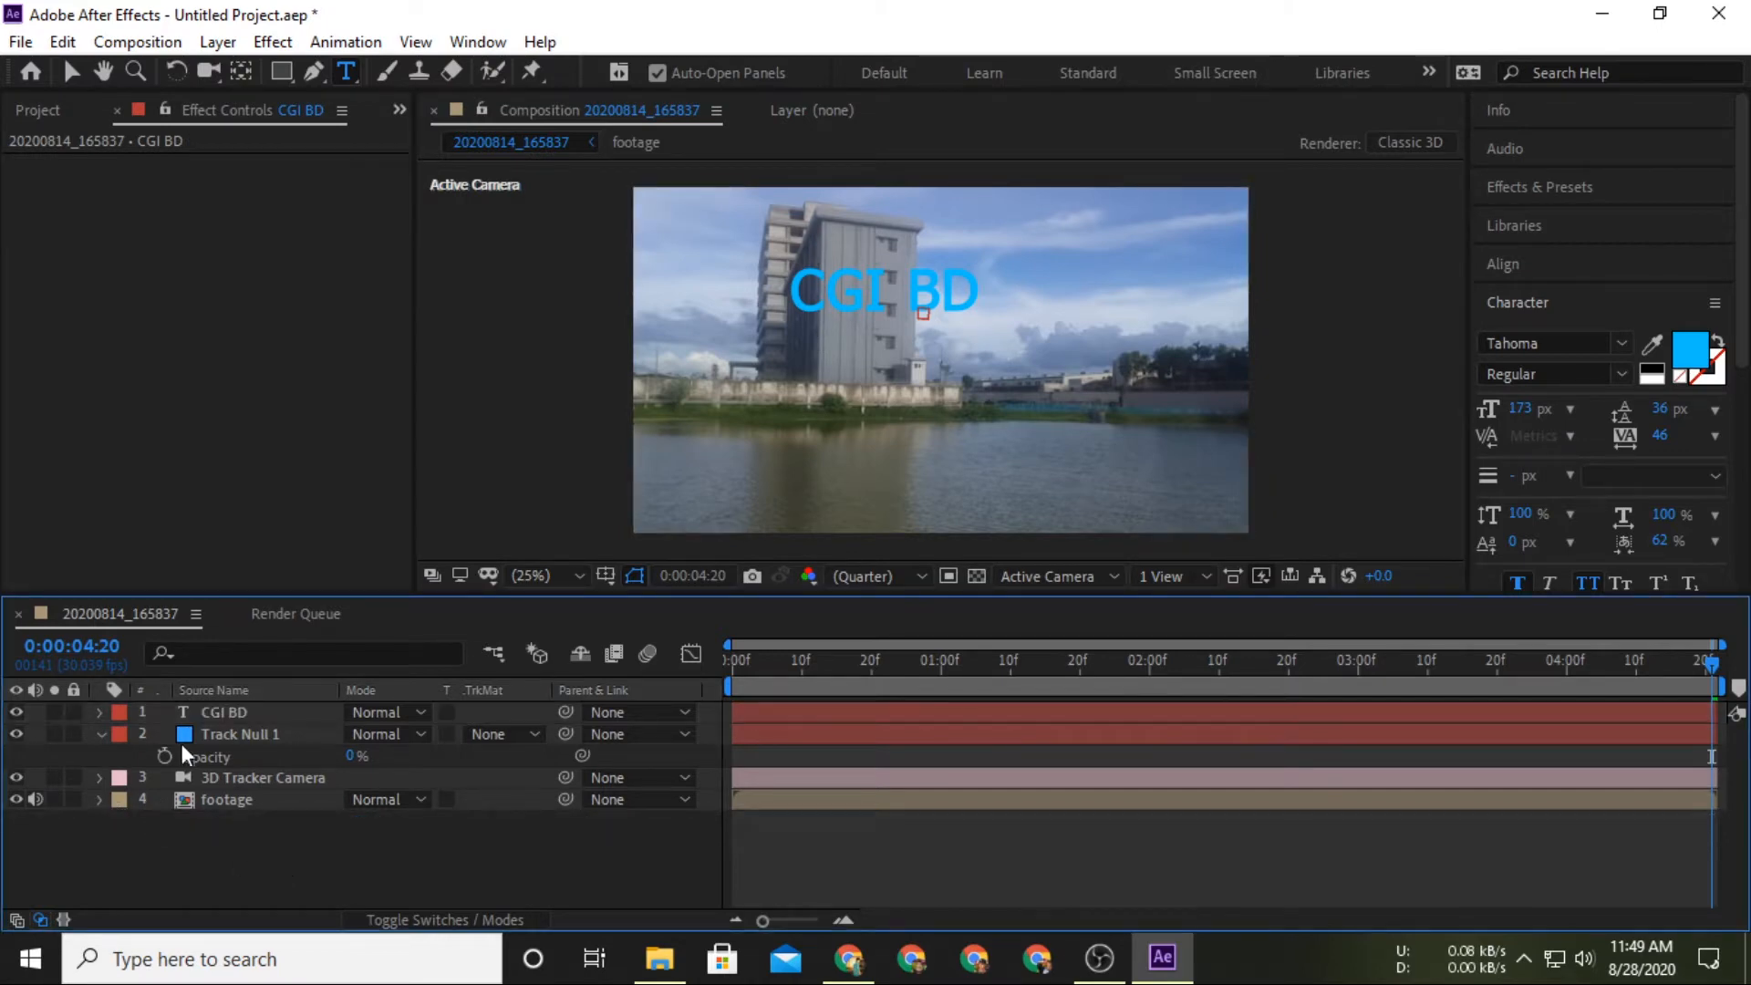
click(101, 735)
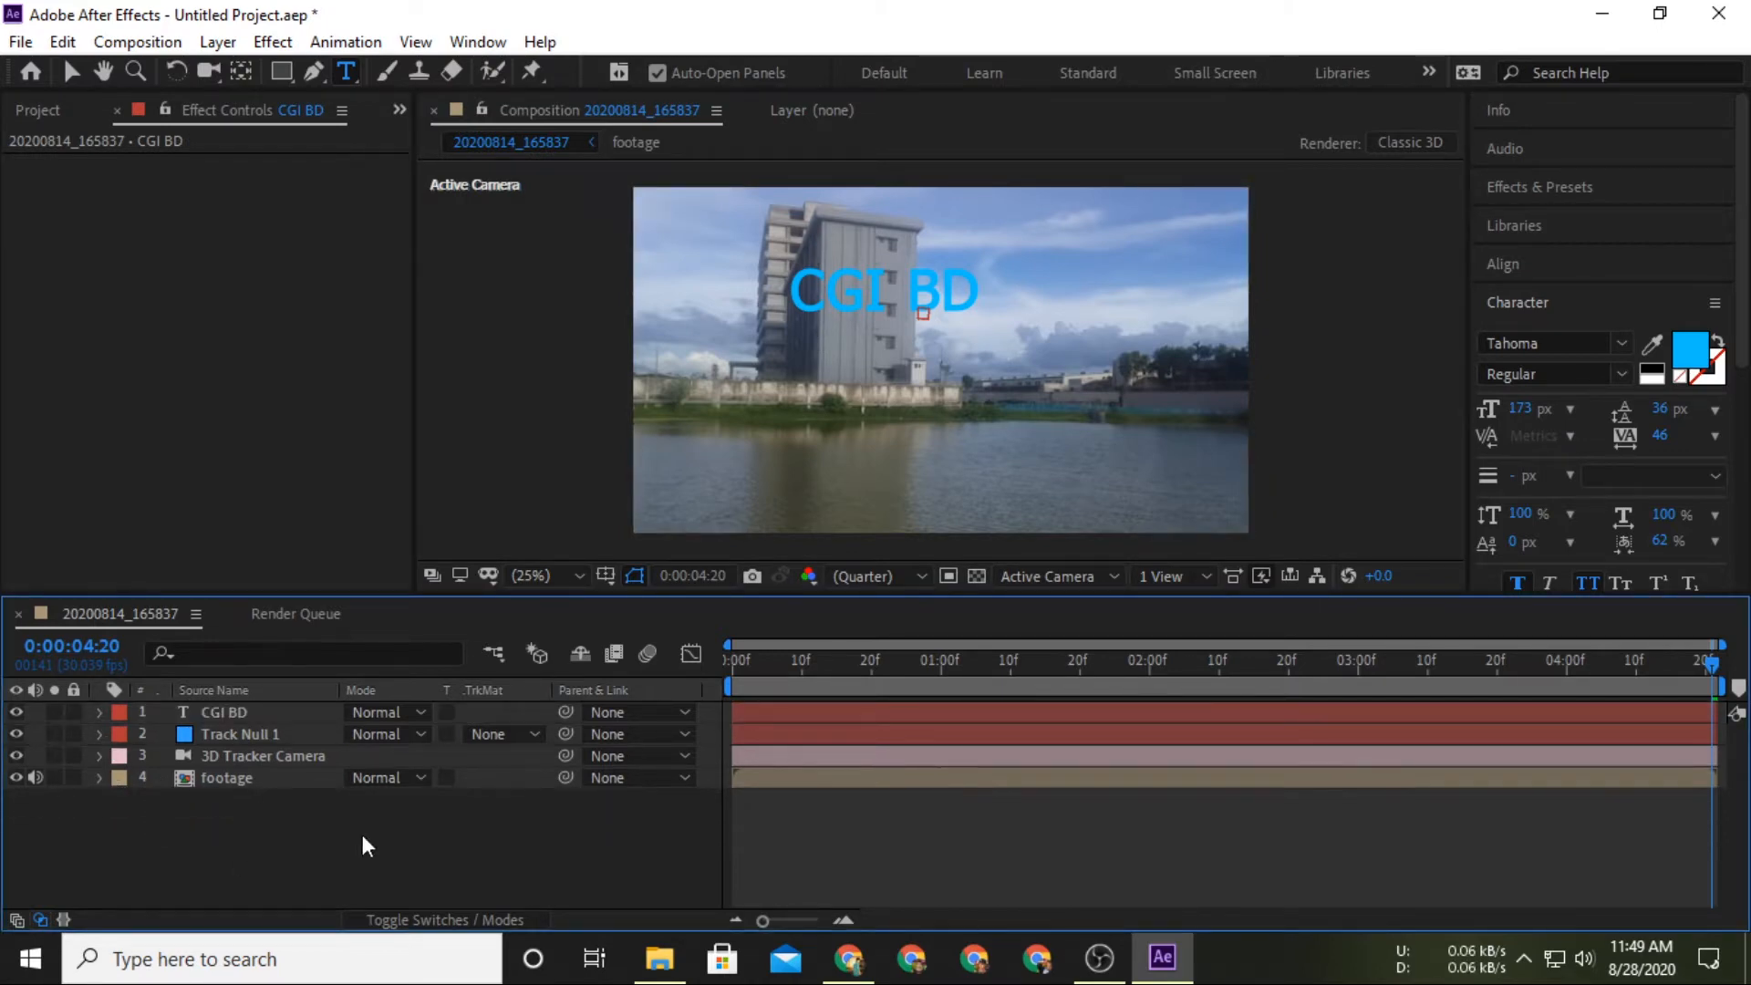
Make the CGI BD text a 3D layer, place it at the tracked null on the first frame and play back the shot.
click(491, 923)
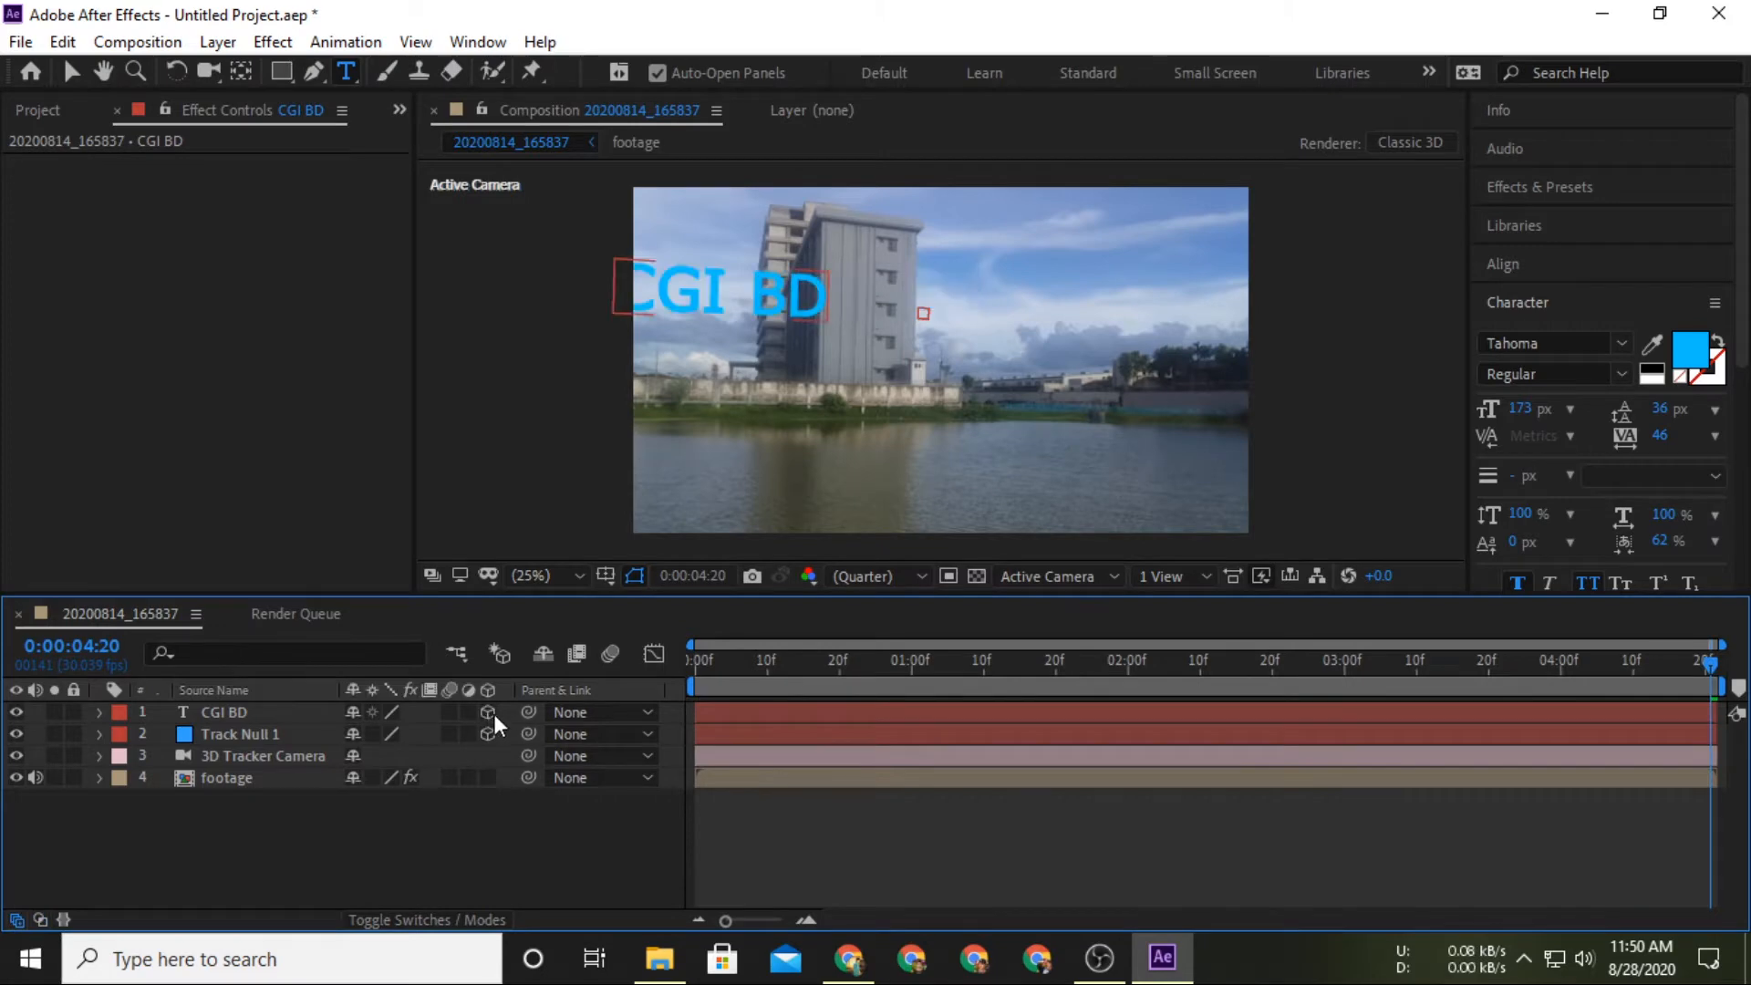
drag(1722, 675, 490, 688)
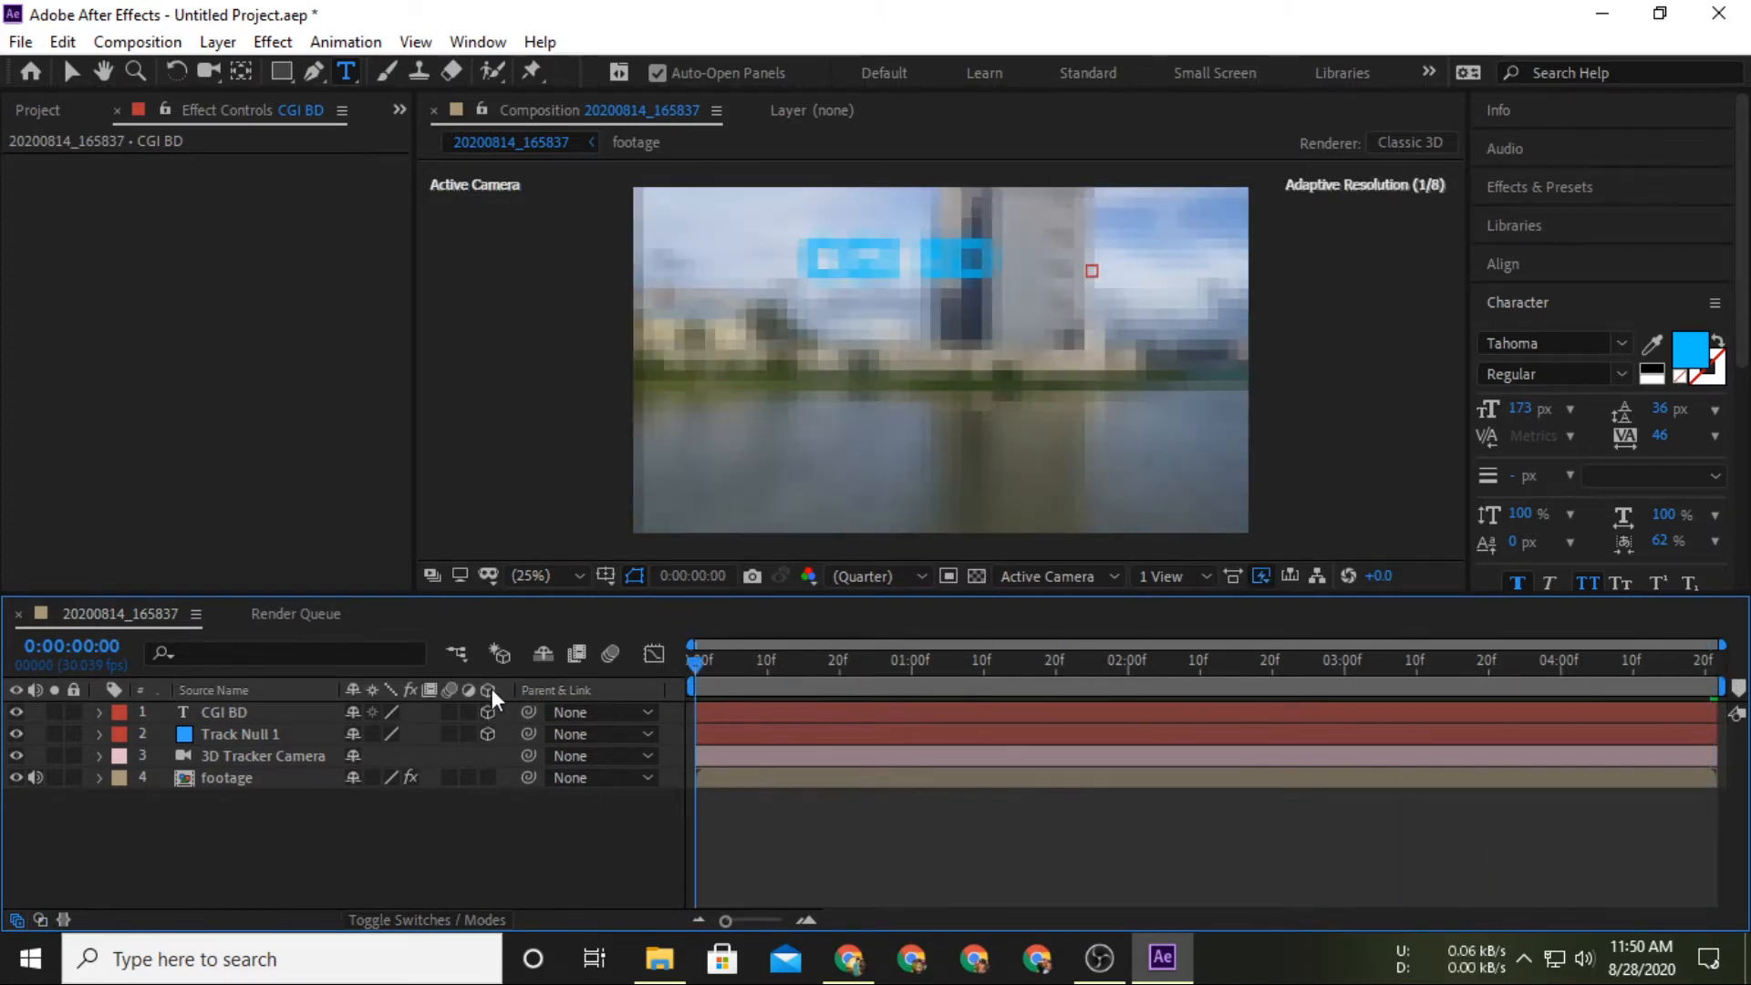
key(v)
drag(888, 278, 1162, 250)
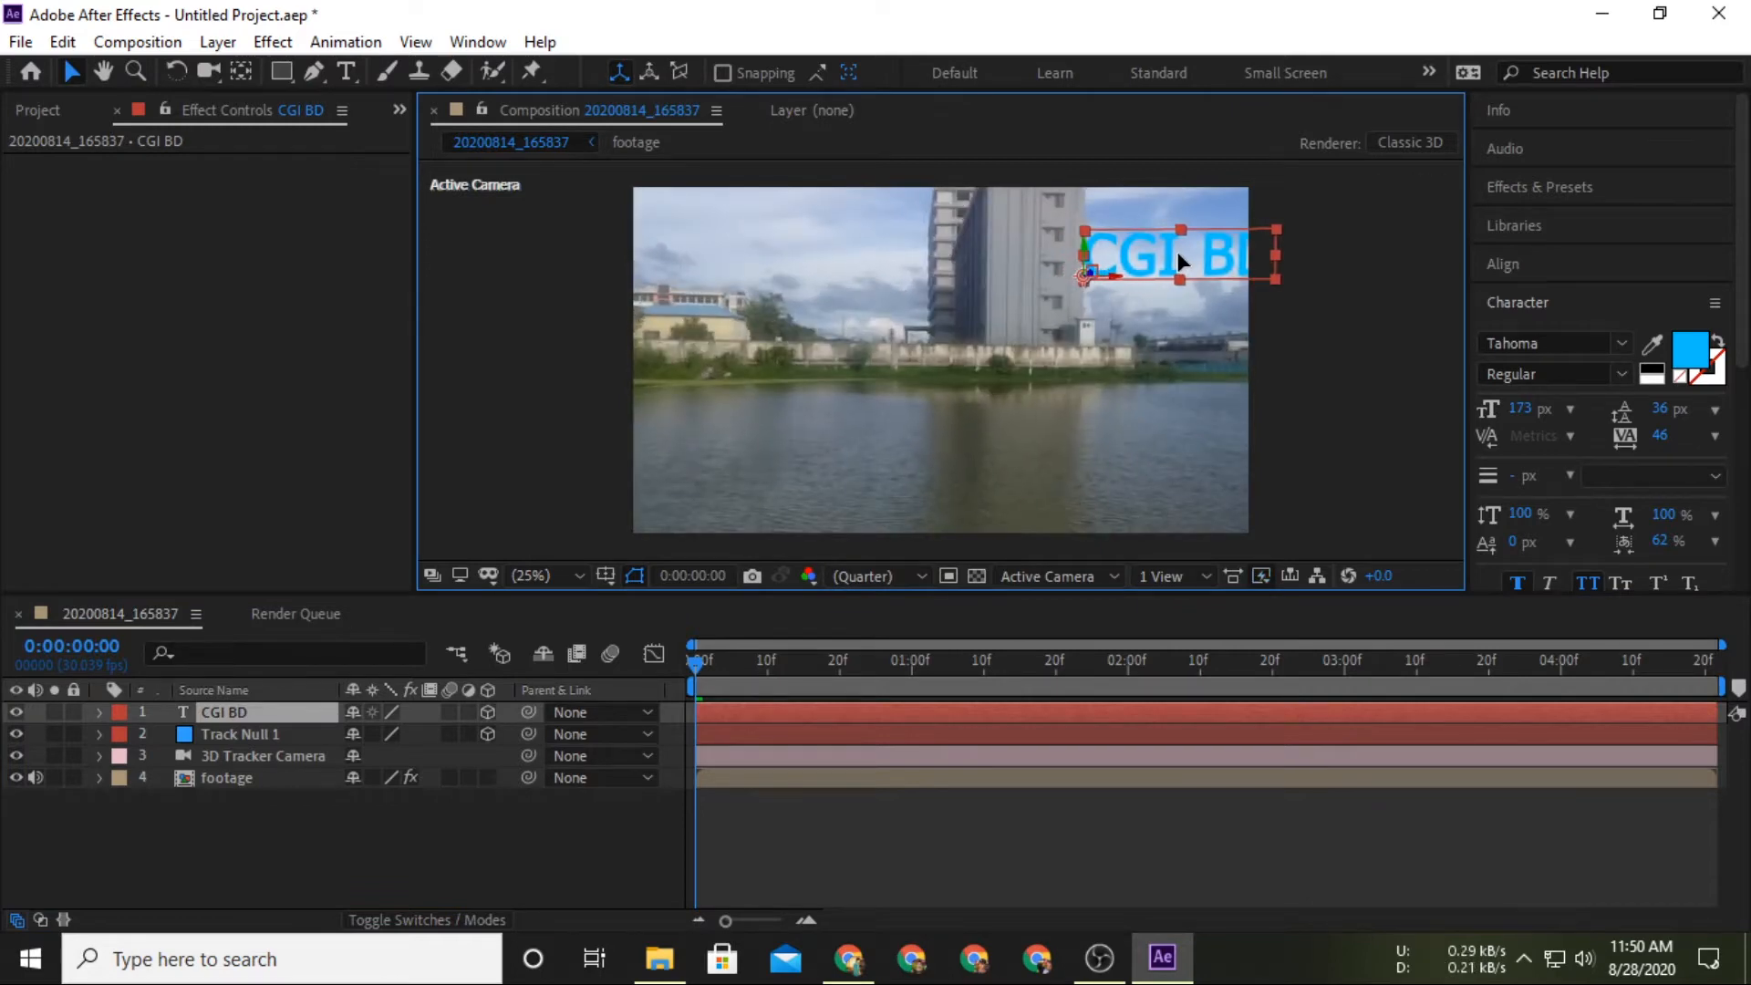
key(ctrl+shift+a)
key(space)
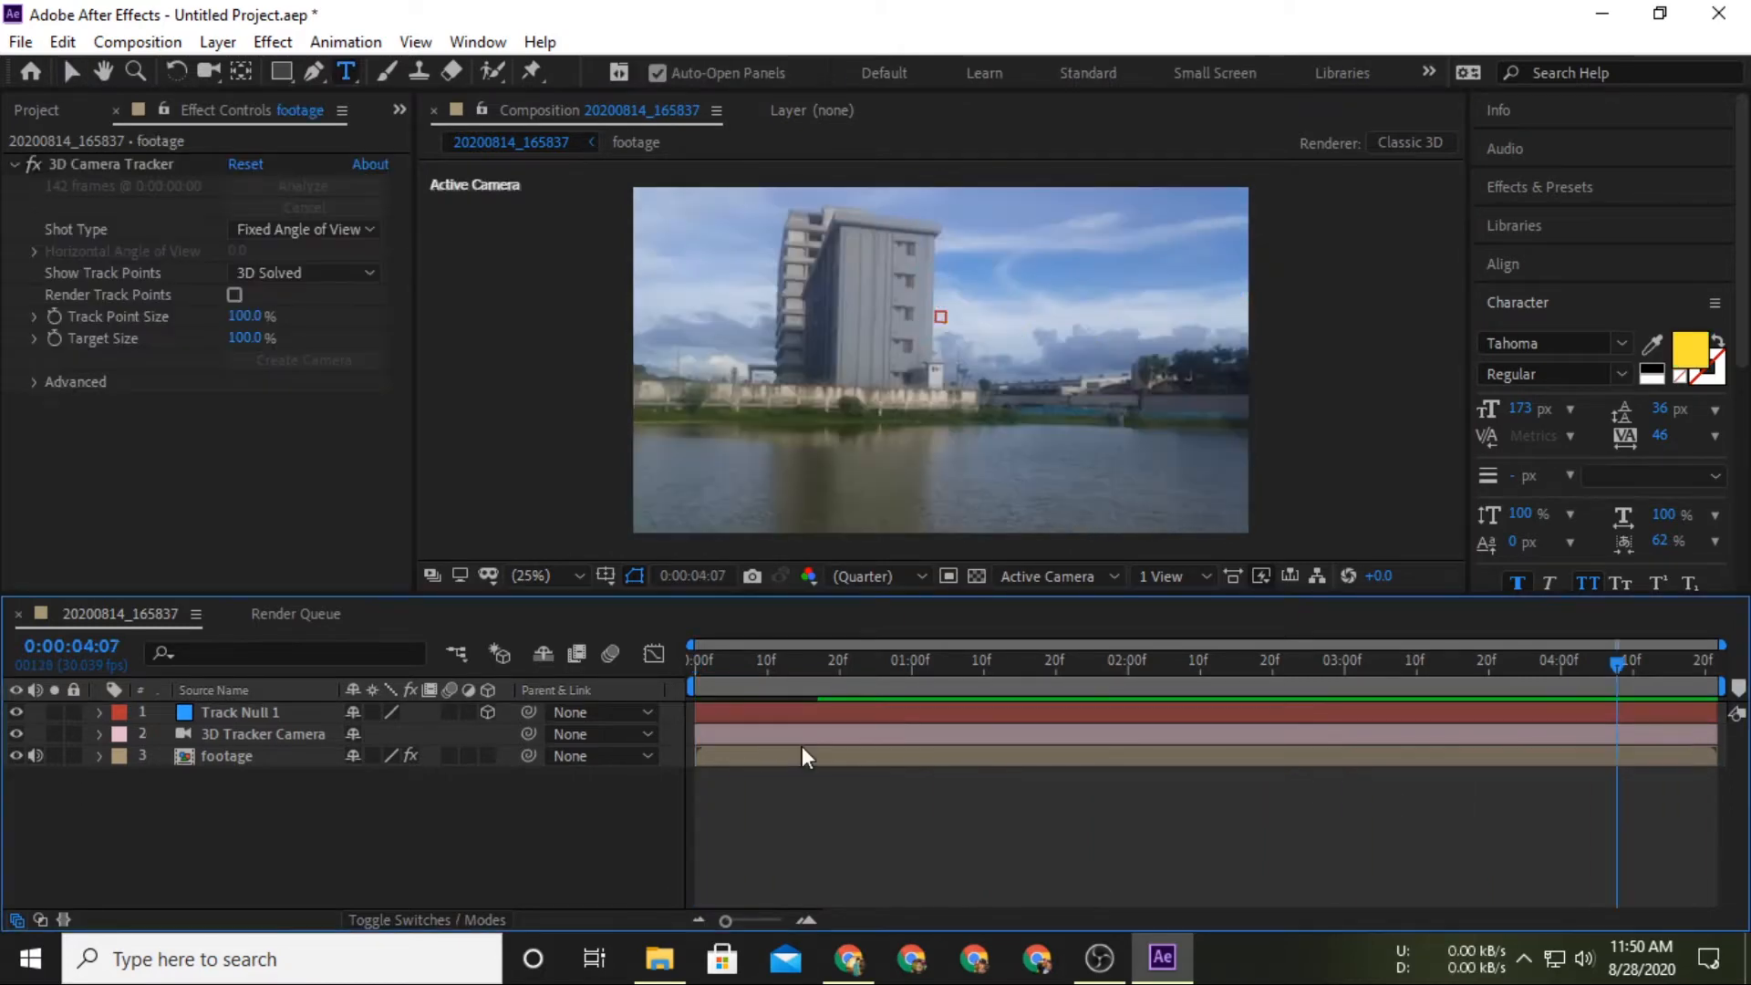
Create a black 1920 x 1080 px solid named element in the composition.
right_click(725, 867)
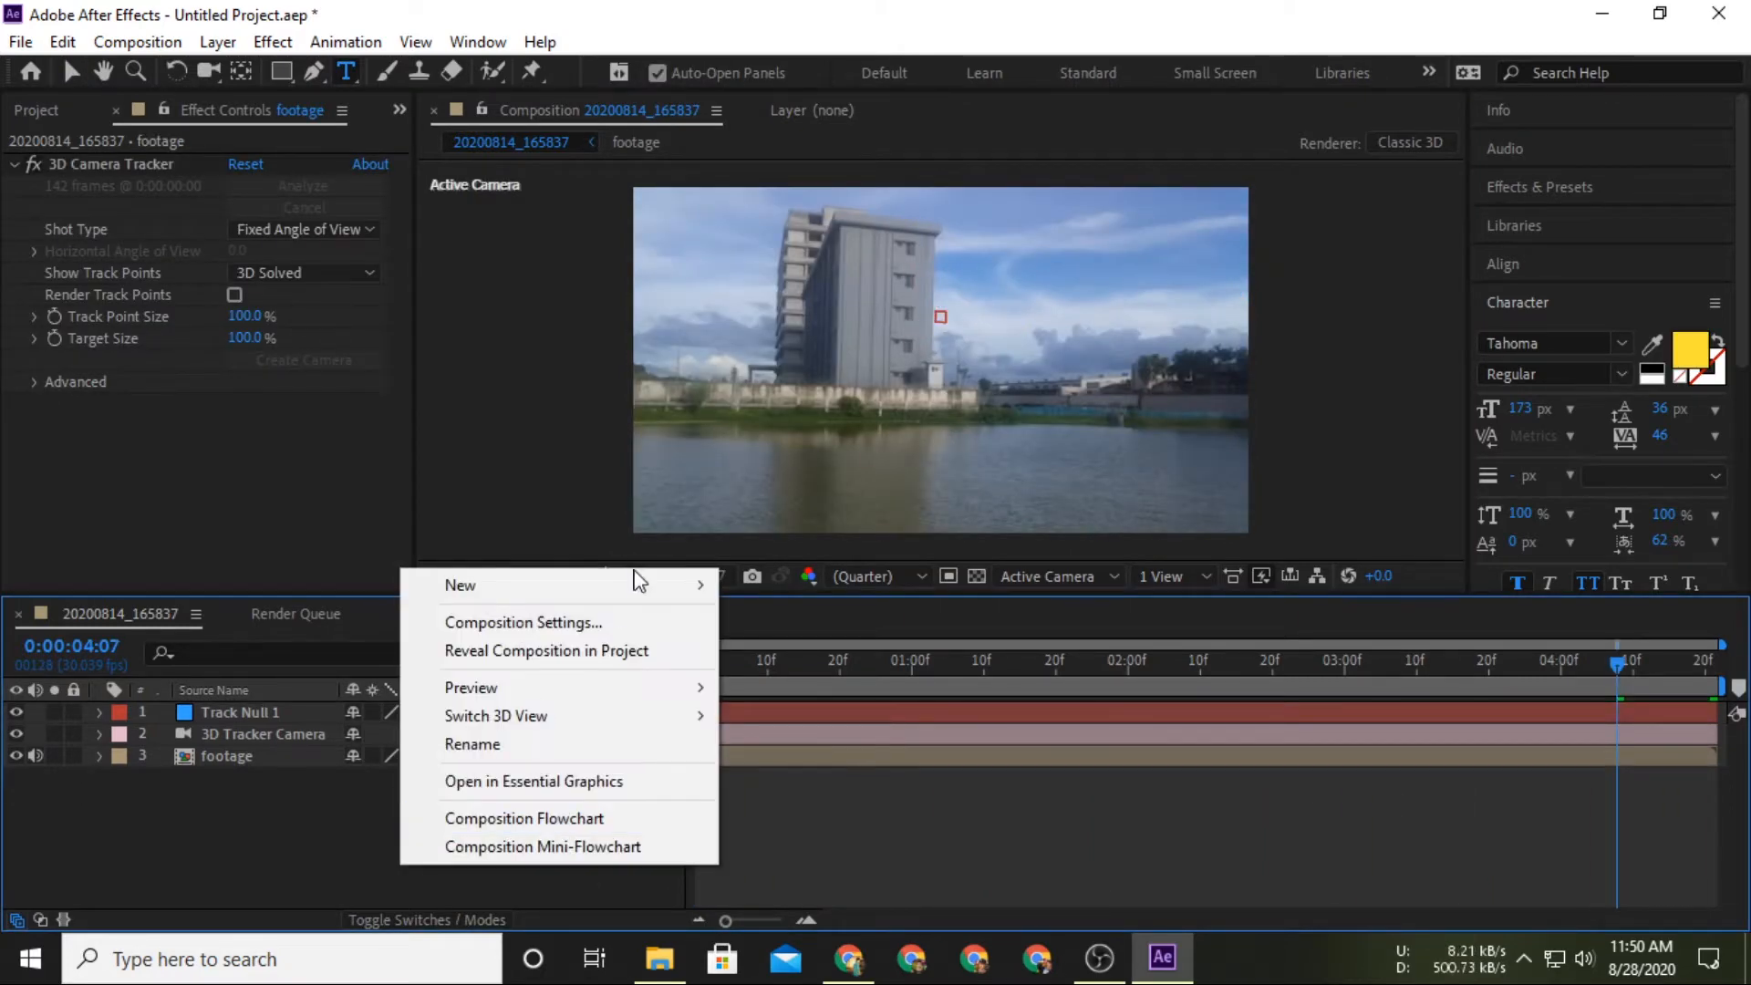
mouse_move(631, 585)
click(887, 648)
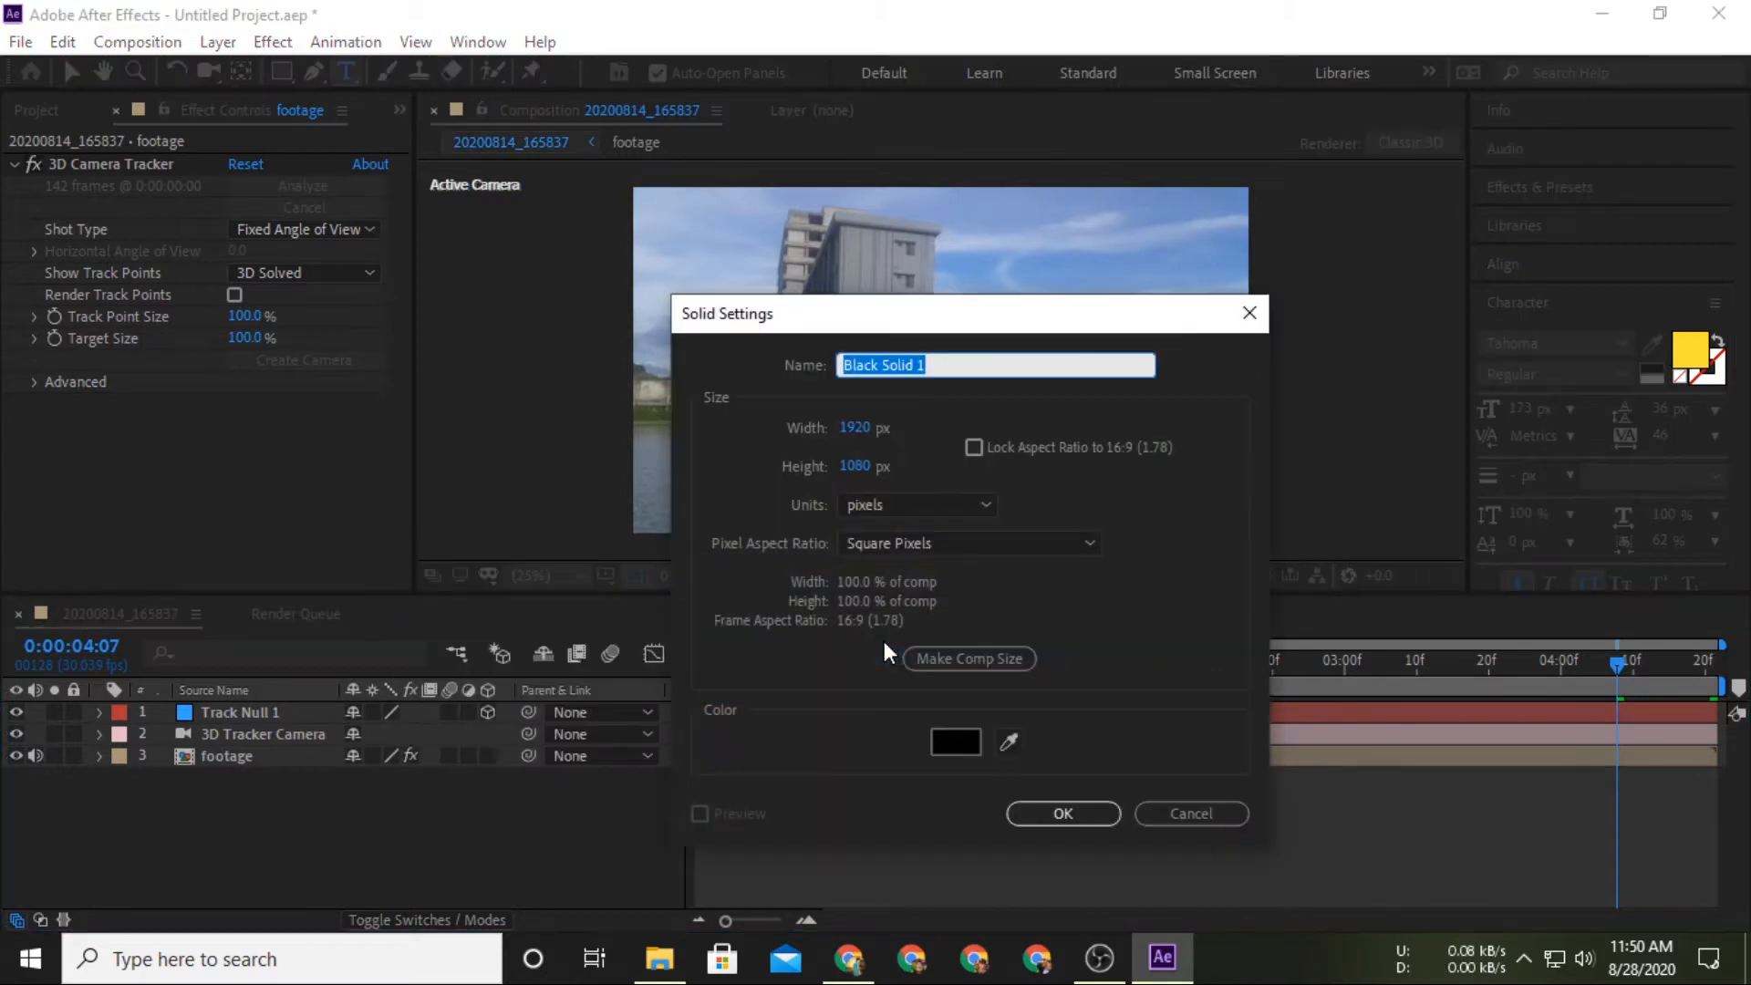
text(element)
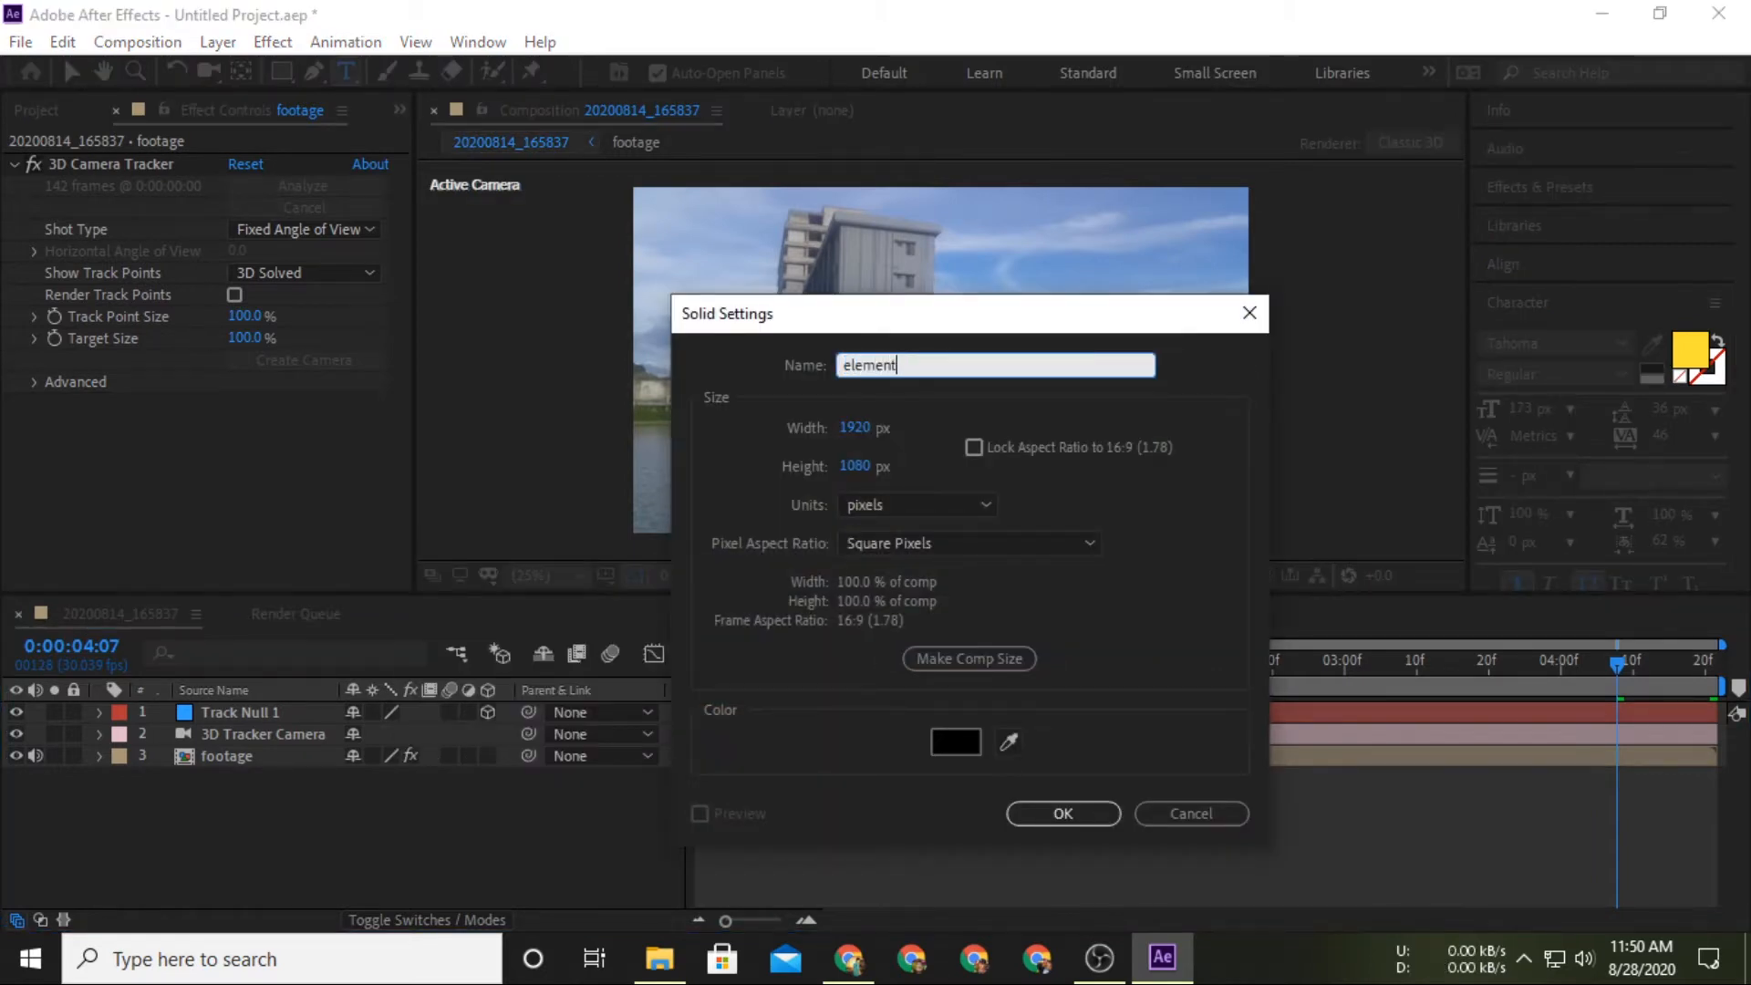
key(Return)
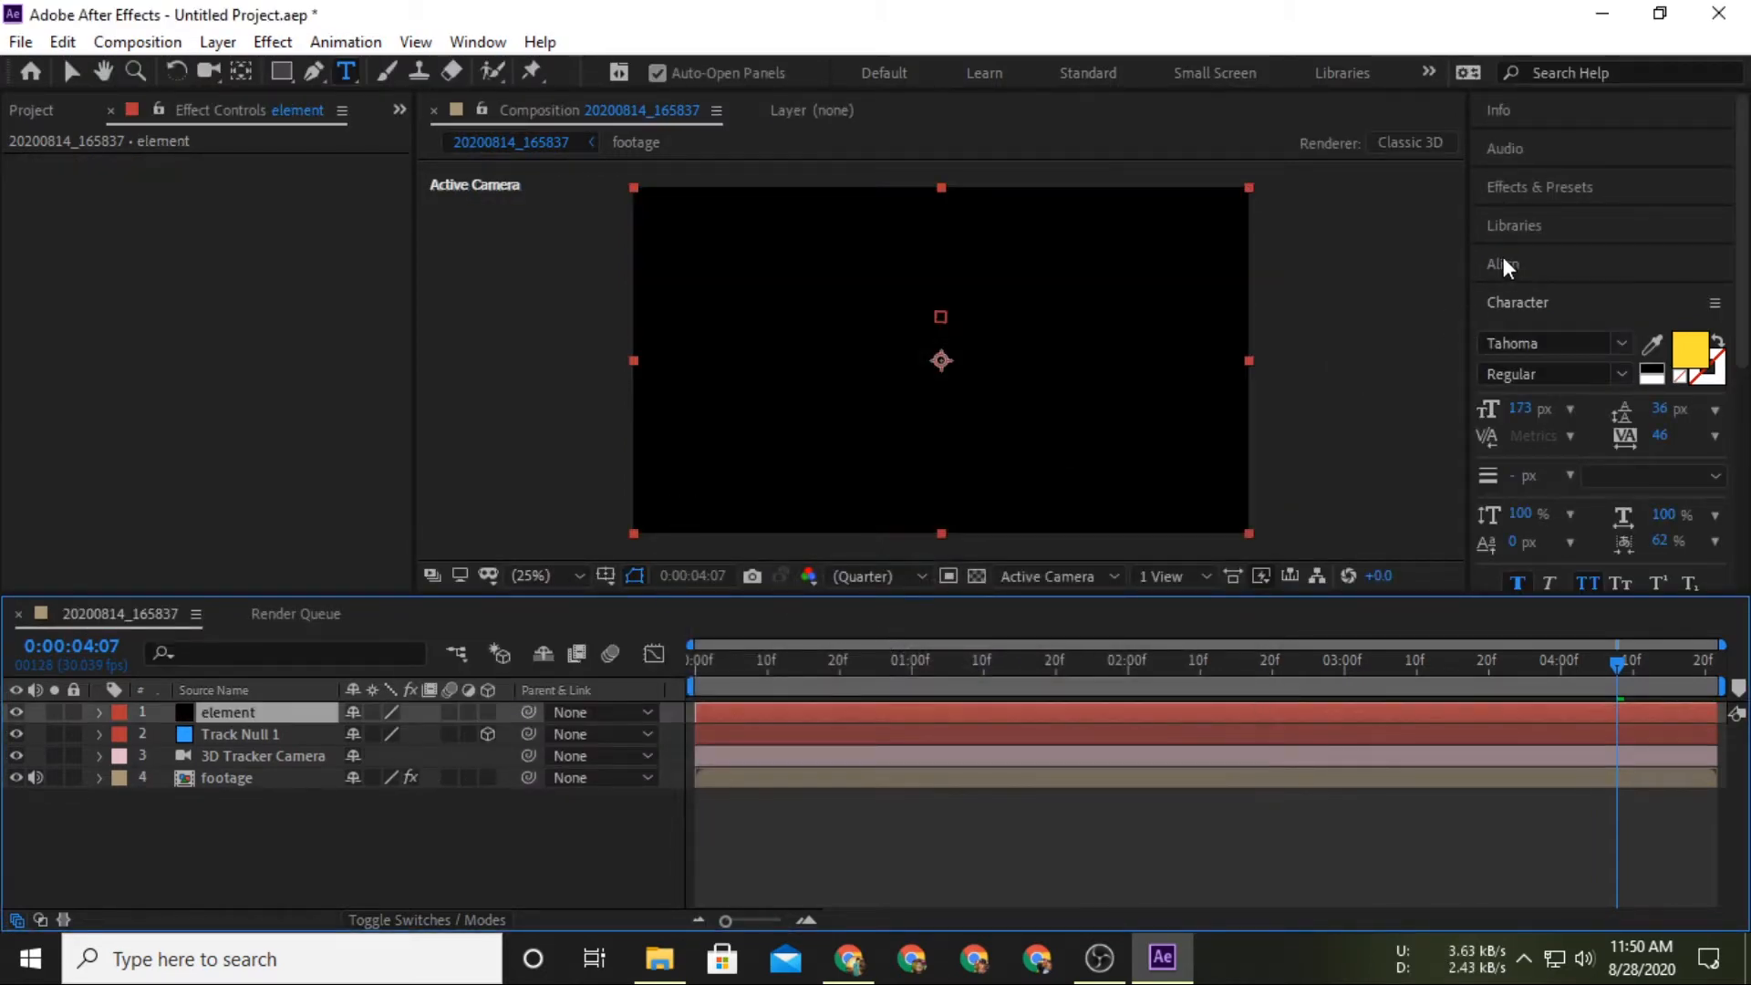
Find the Video Copilot Element effect, apply it to the element layer and open its Scene Setup.
click(1519, 187)
click(1717, 220)
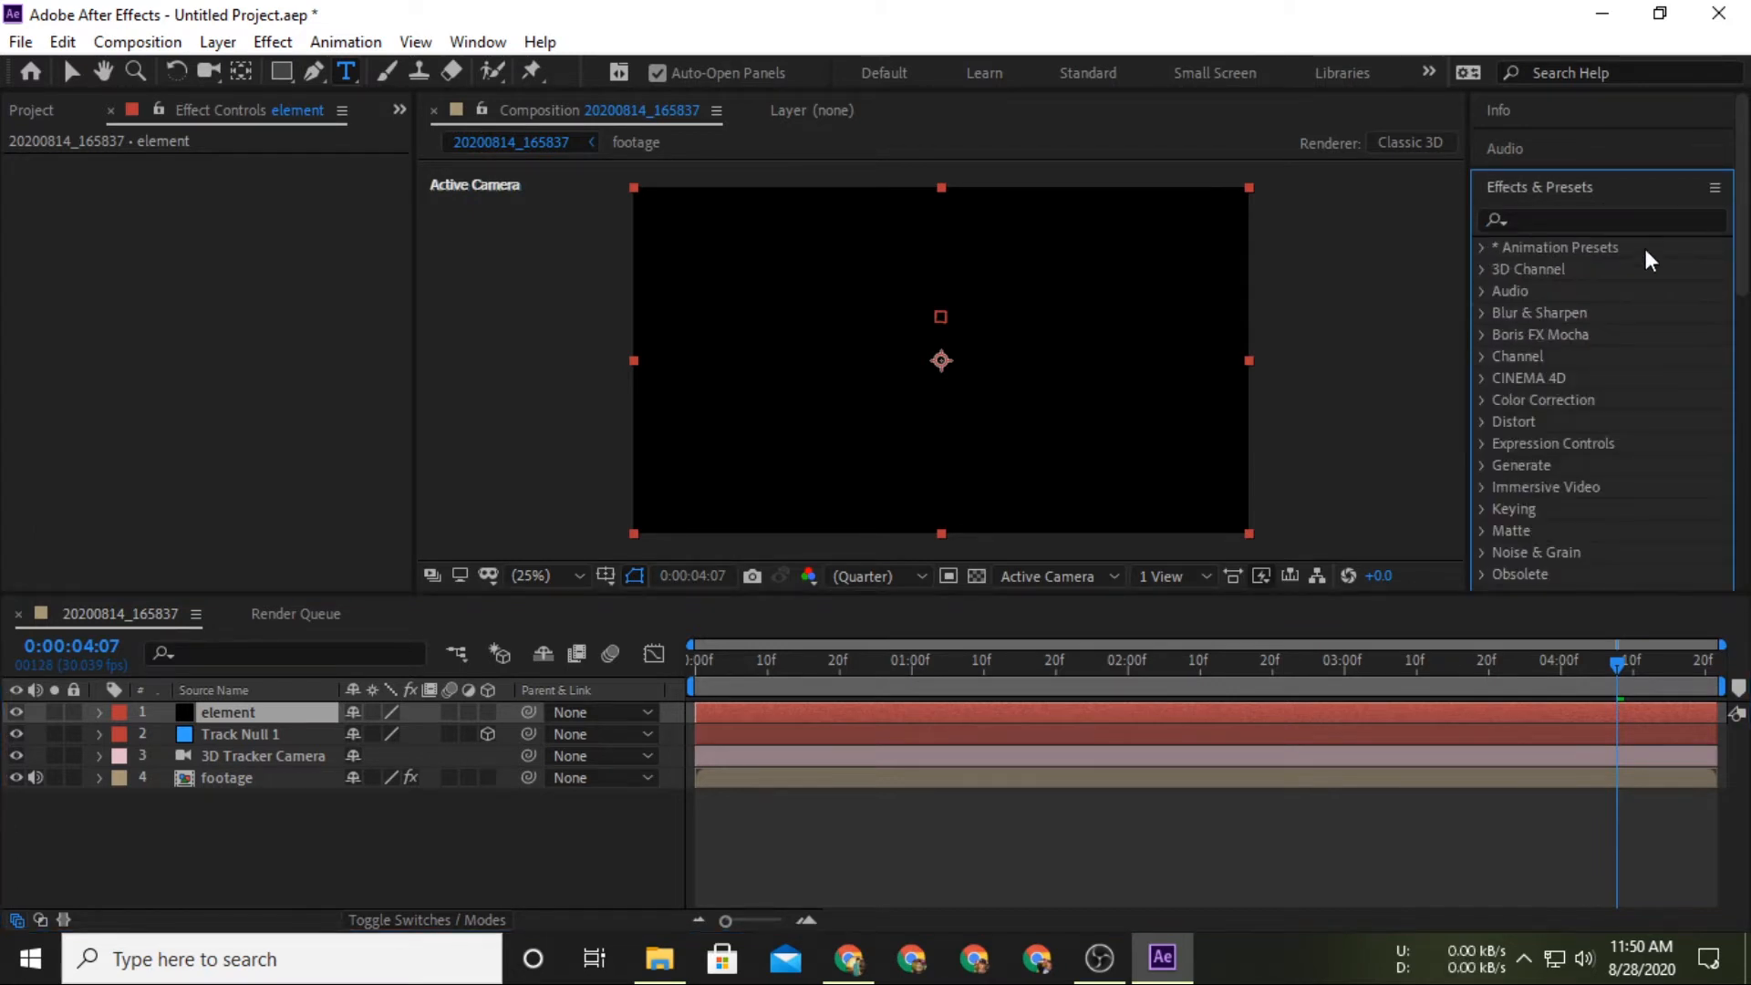
text(ele)
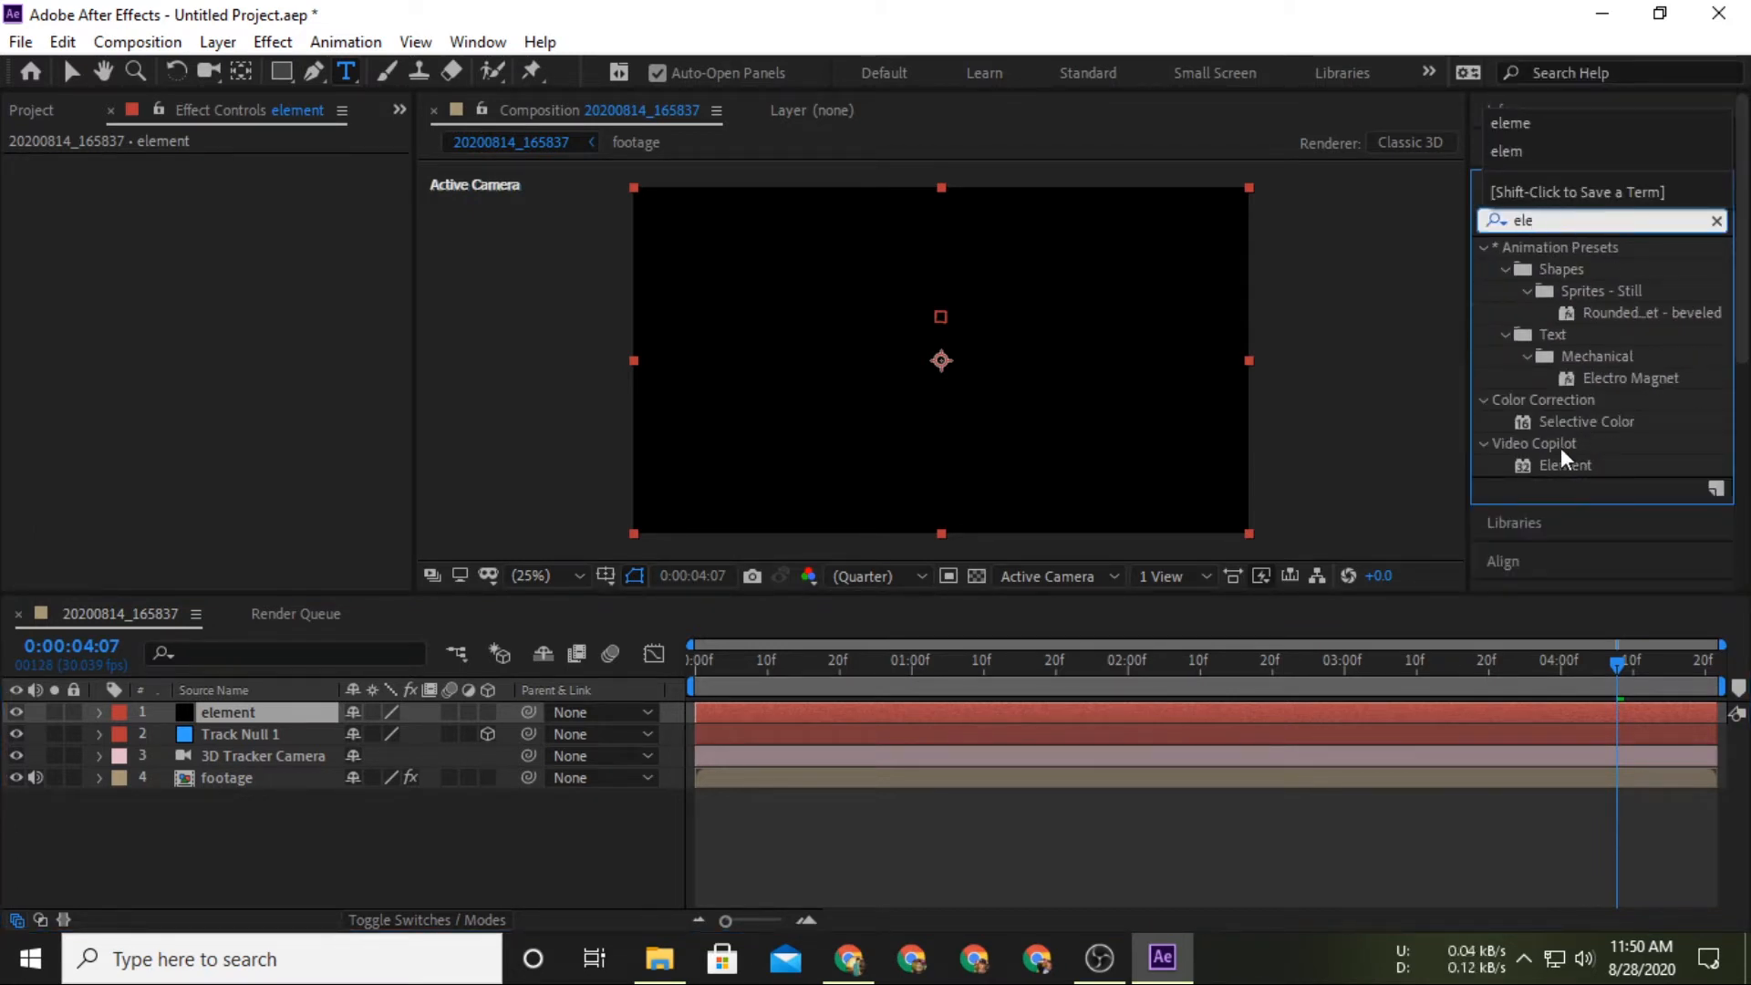
drag(1563, 465, 895, 715)
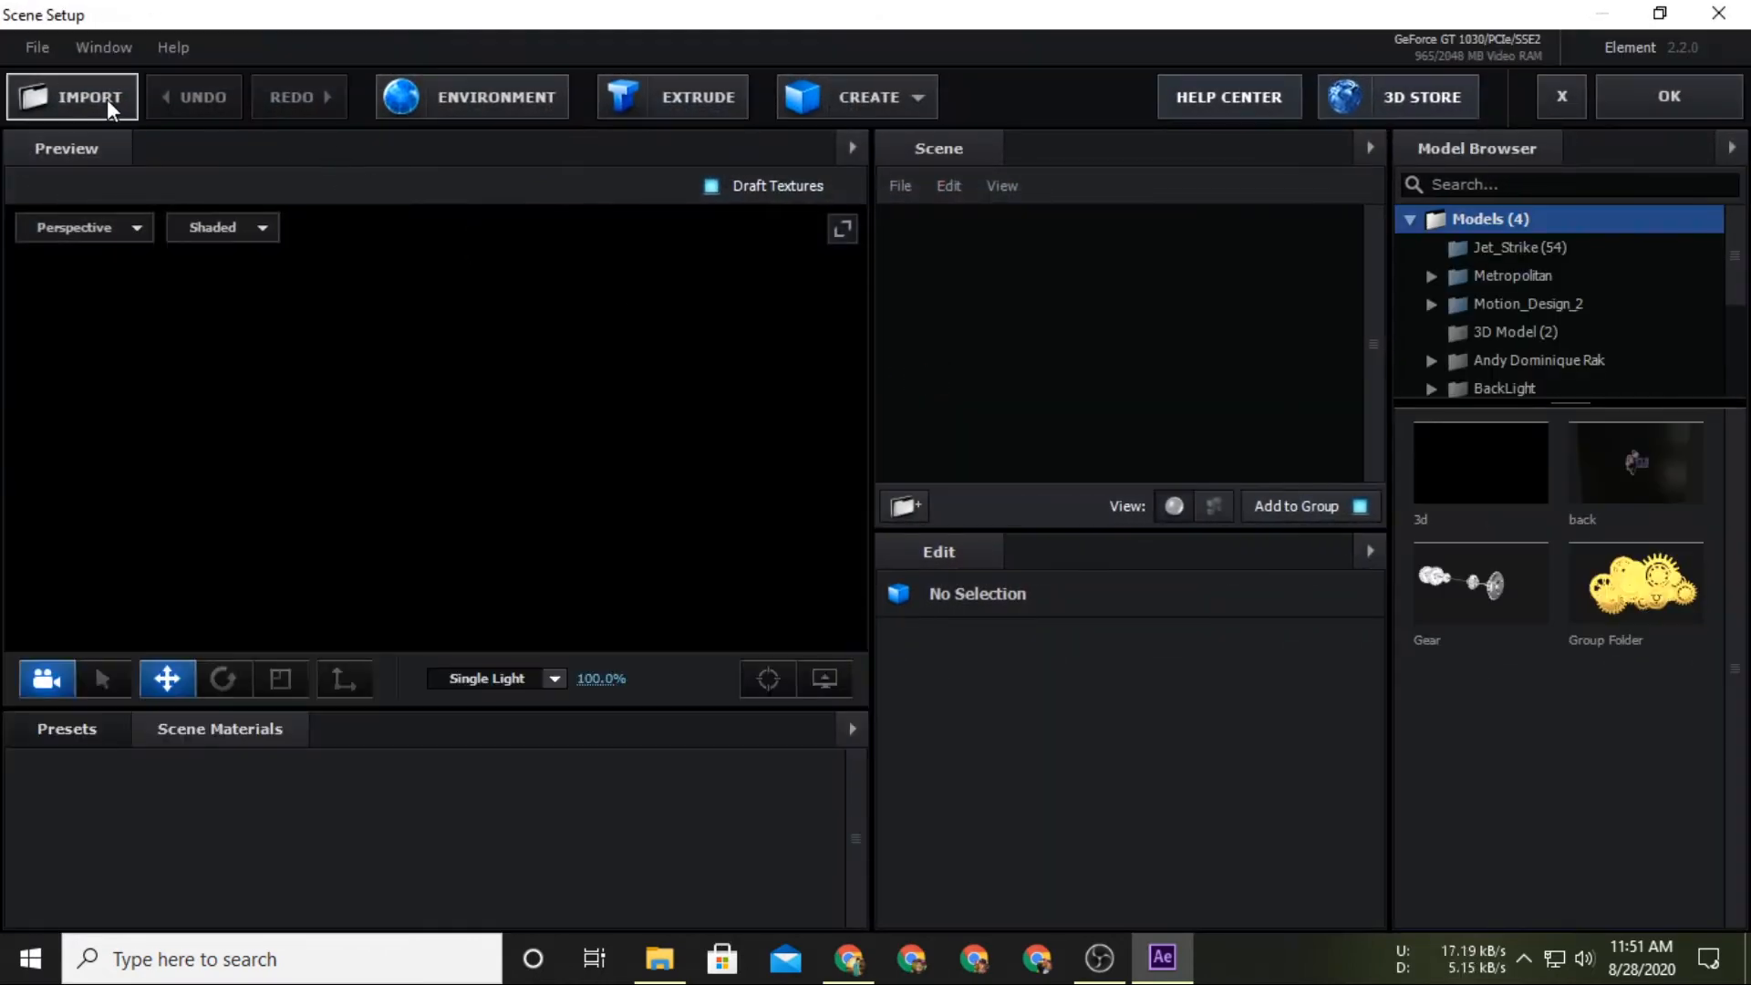
Import obj.obj from the new project folder on the Desktop into the scene with the default import preferences.
click(114, 98)
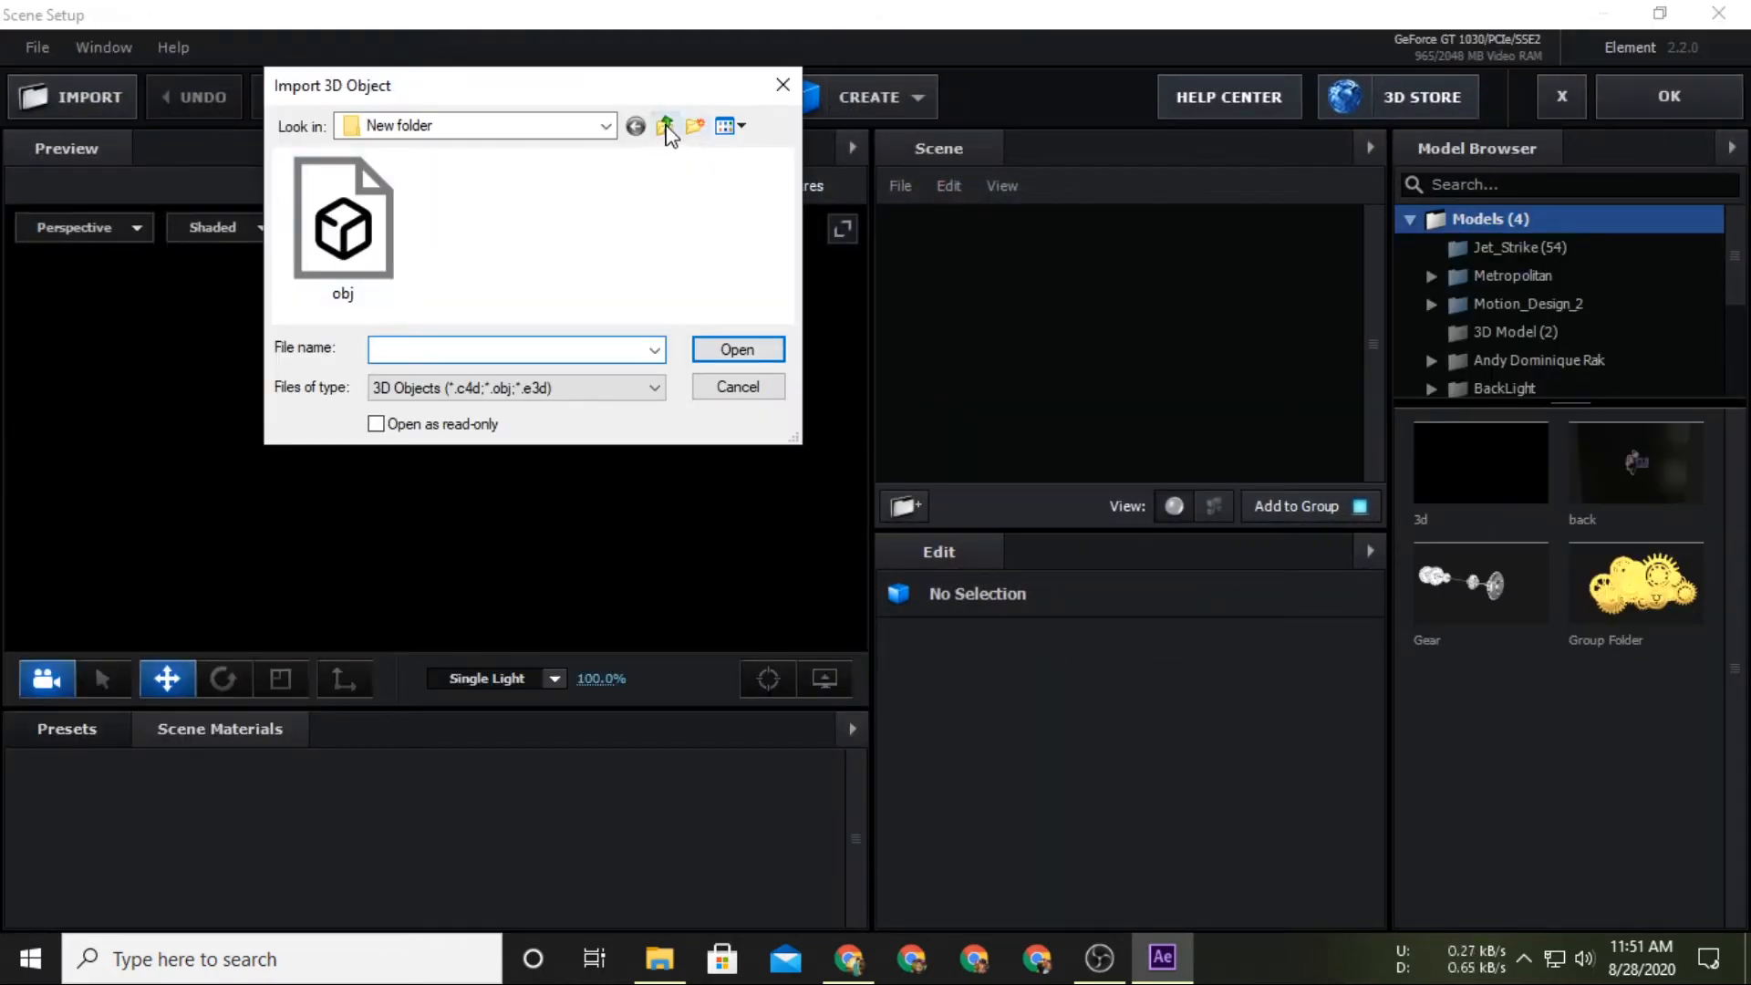
click(606, 128)
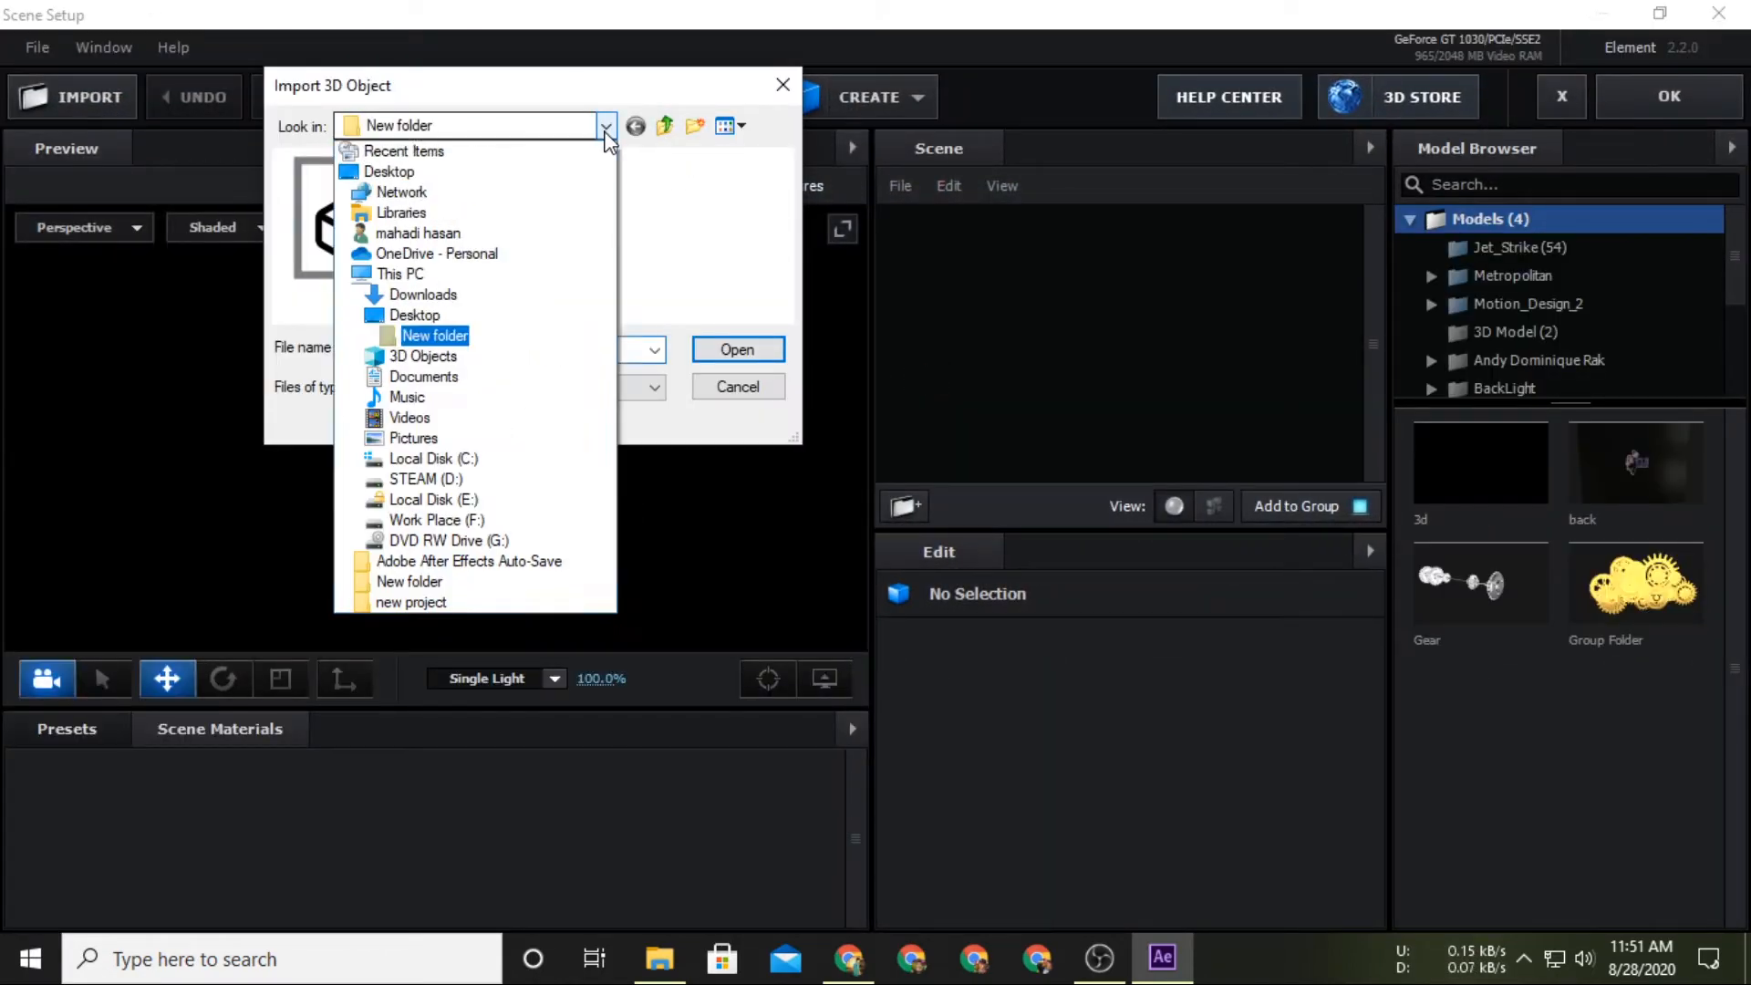
click(408, 316)
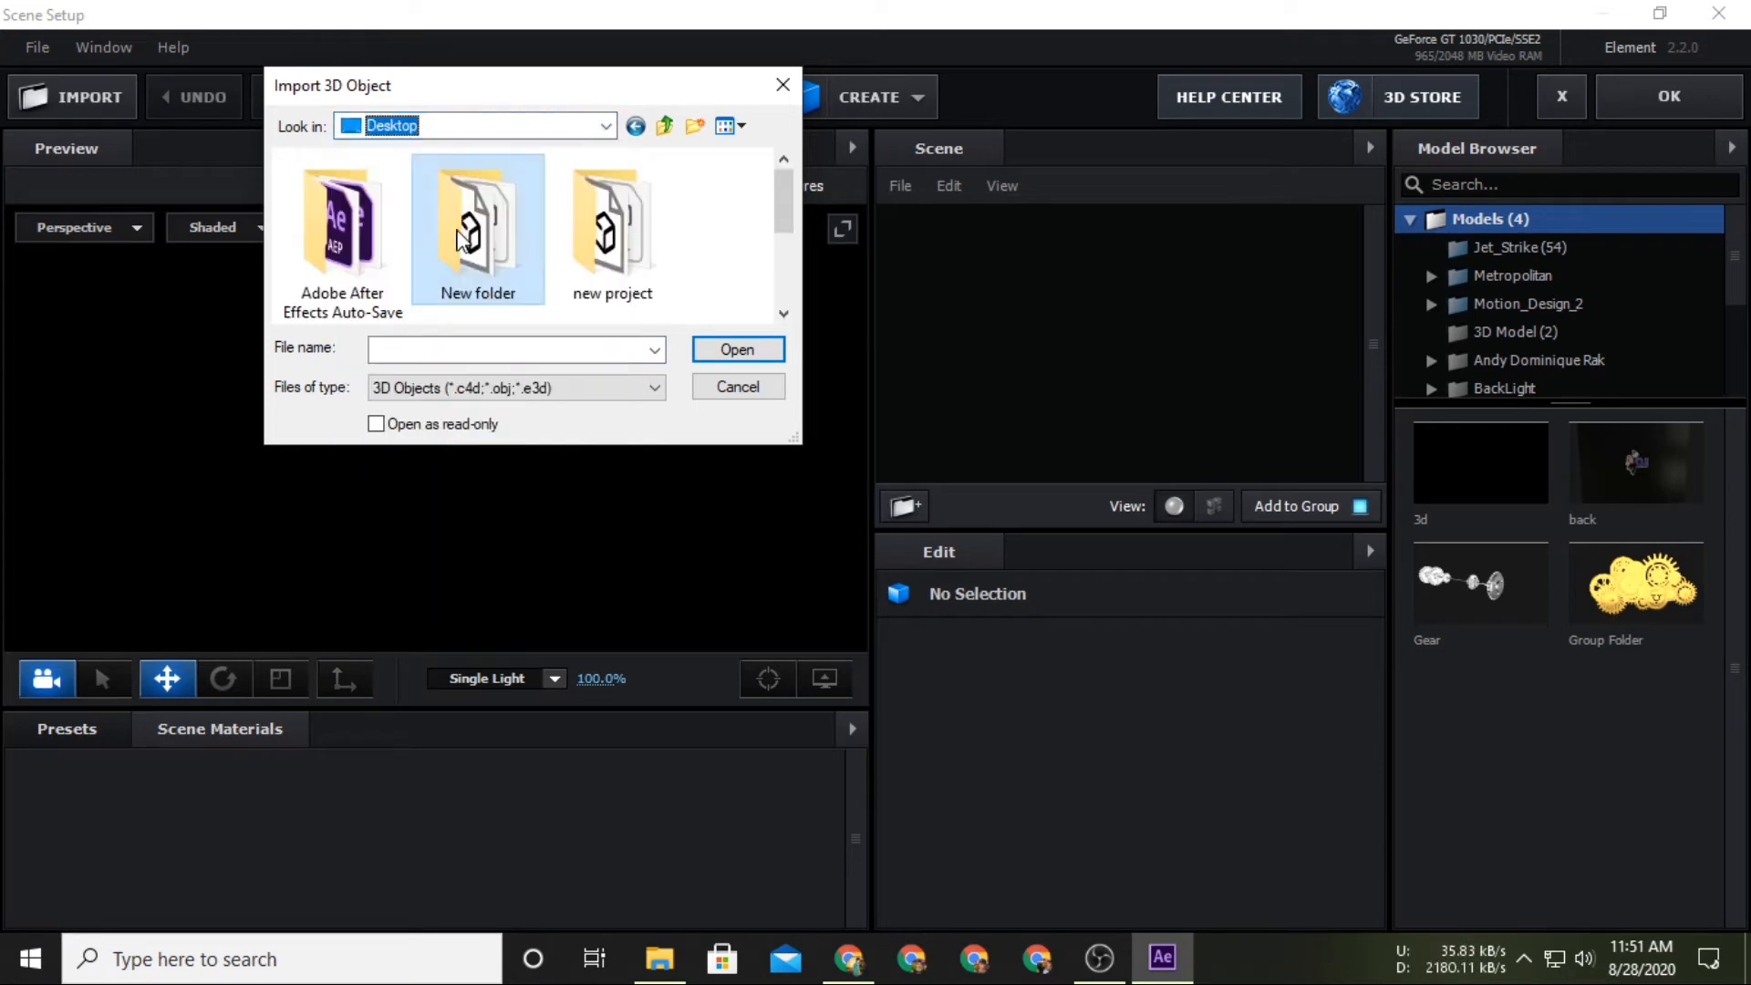
double_click(610, 223)
double_click(612, 223)
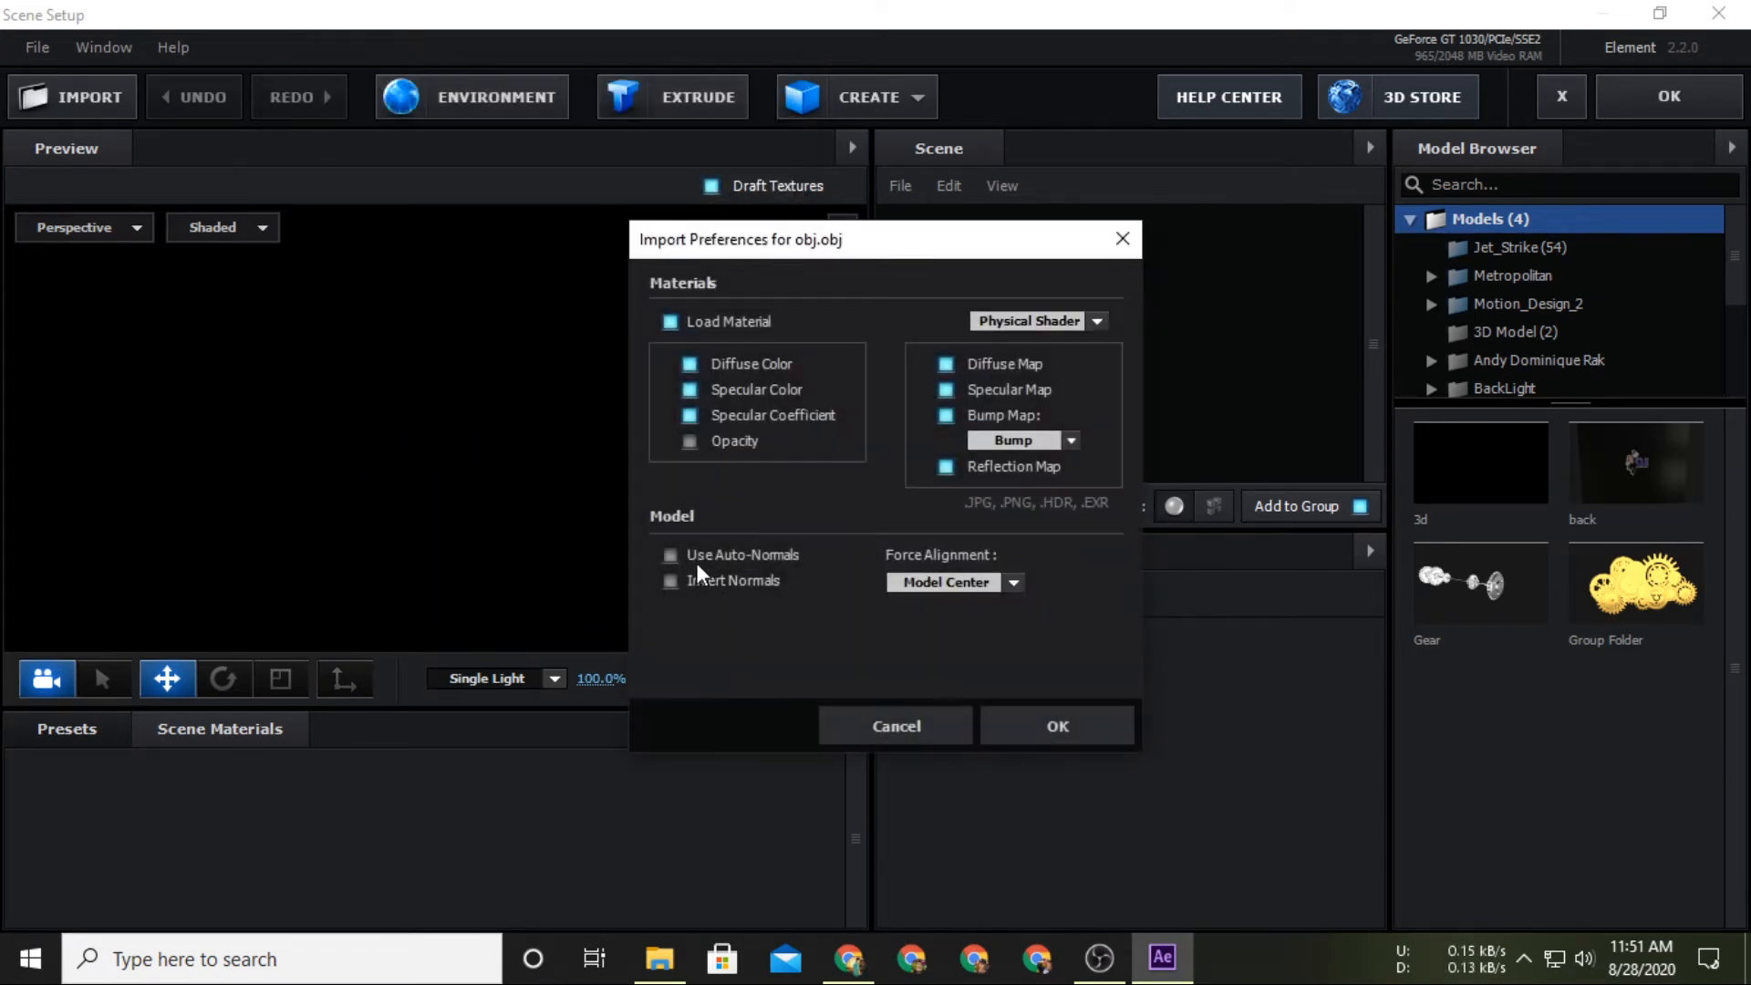
click(1058, 726)
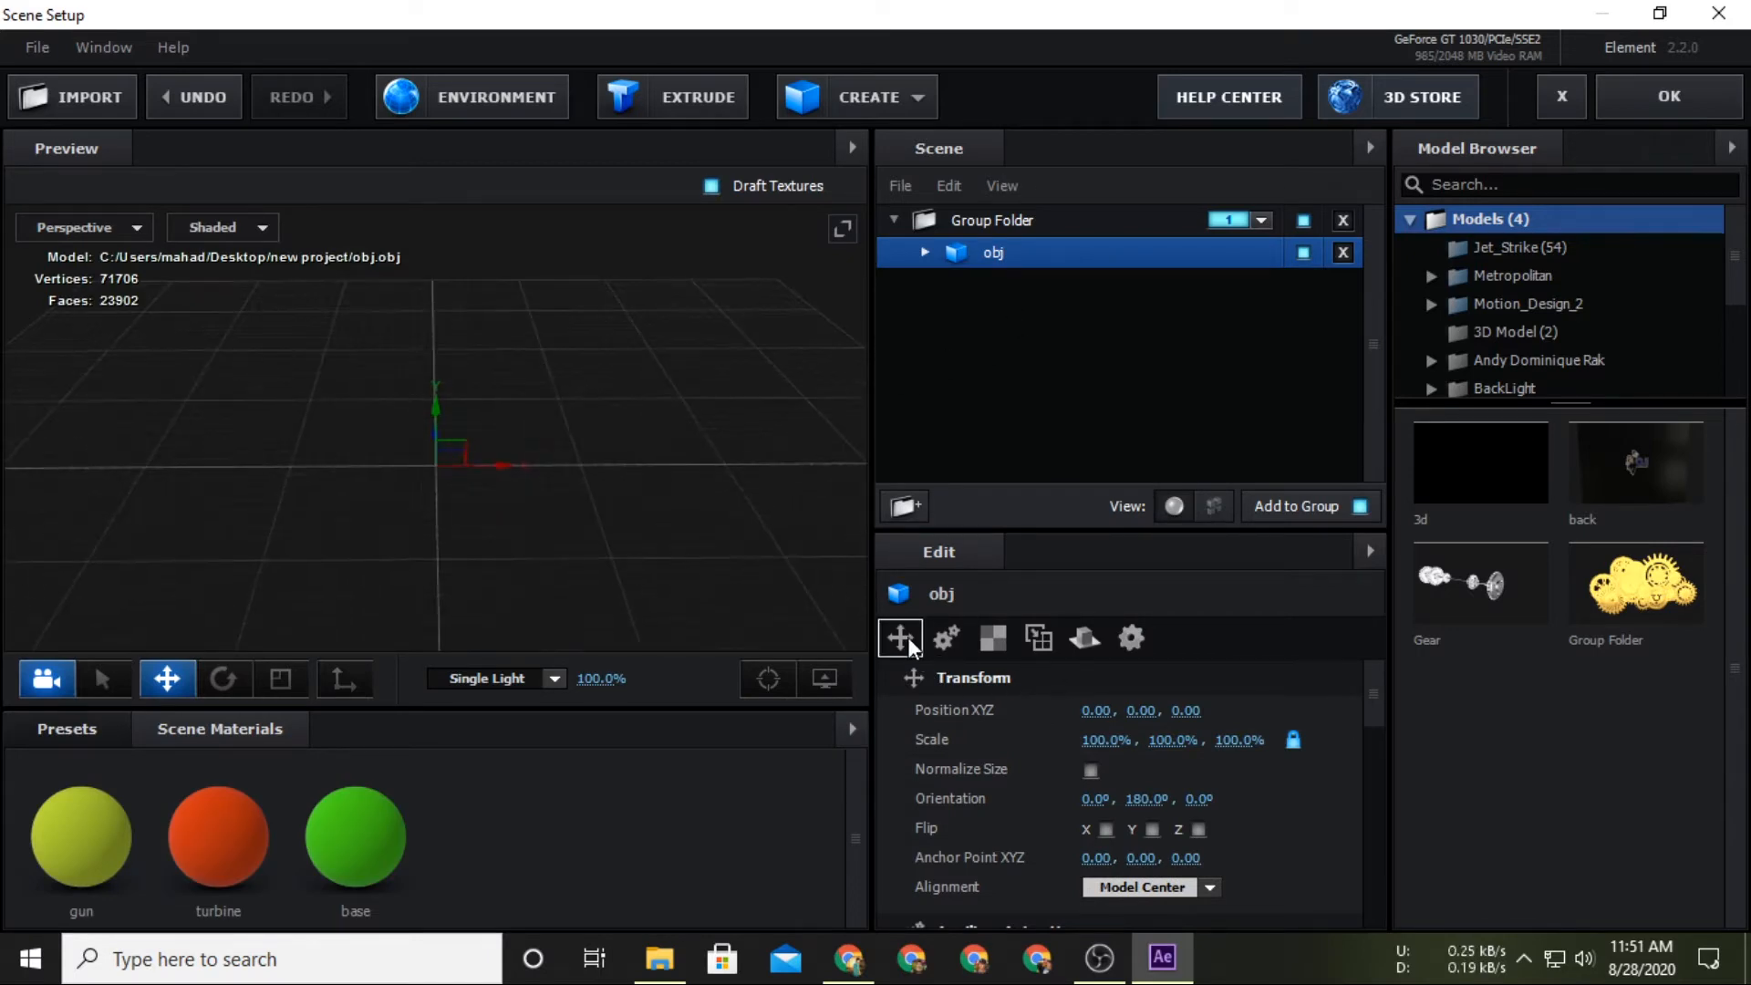
Set the imported obj model's scale to 10000% on all axes and frame the ship in the preview.
scroll(534, 589, up, 6)
drag(636, 560, 679, 445)
drag(434, 558, 664, 602)
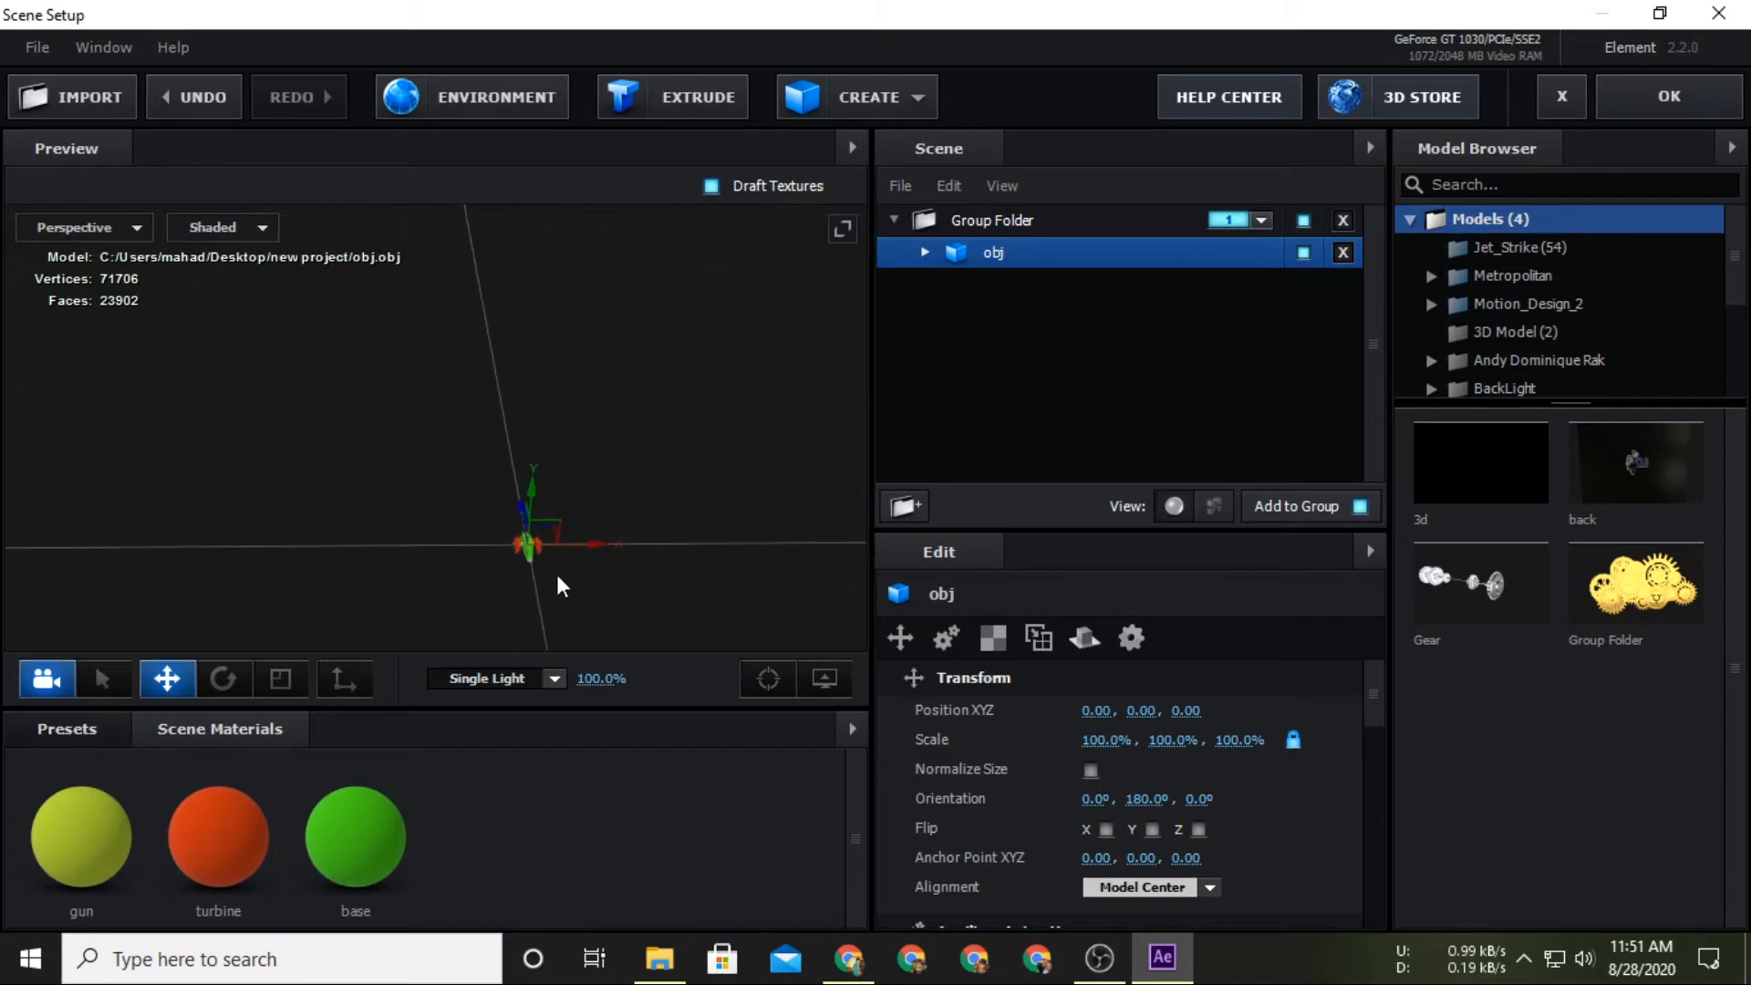
scroll(554, 574, down, 10)
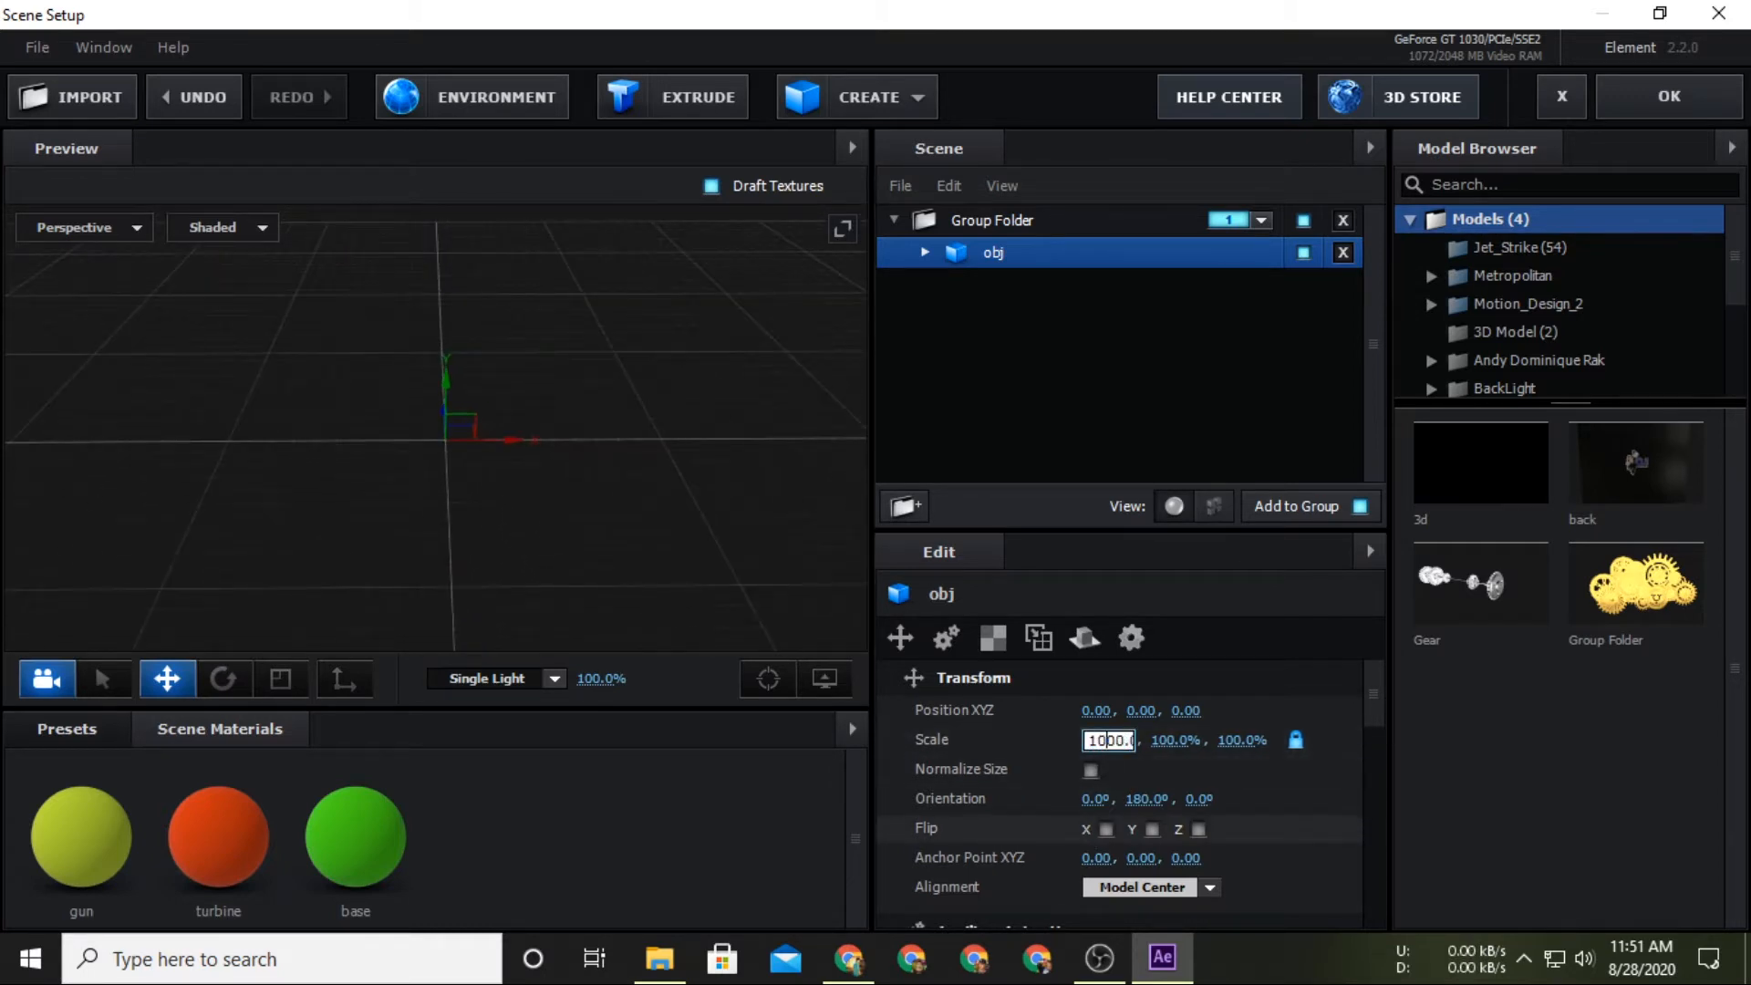
key(Return)
scroll(315, 428, down, 3)
drag(314, 431, 463, 528)
scroll(364, 554, up, 5)
scroll(463, 528, up, 2)
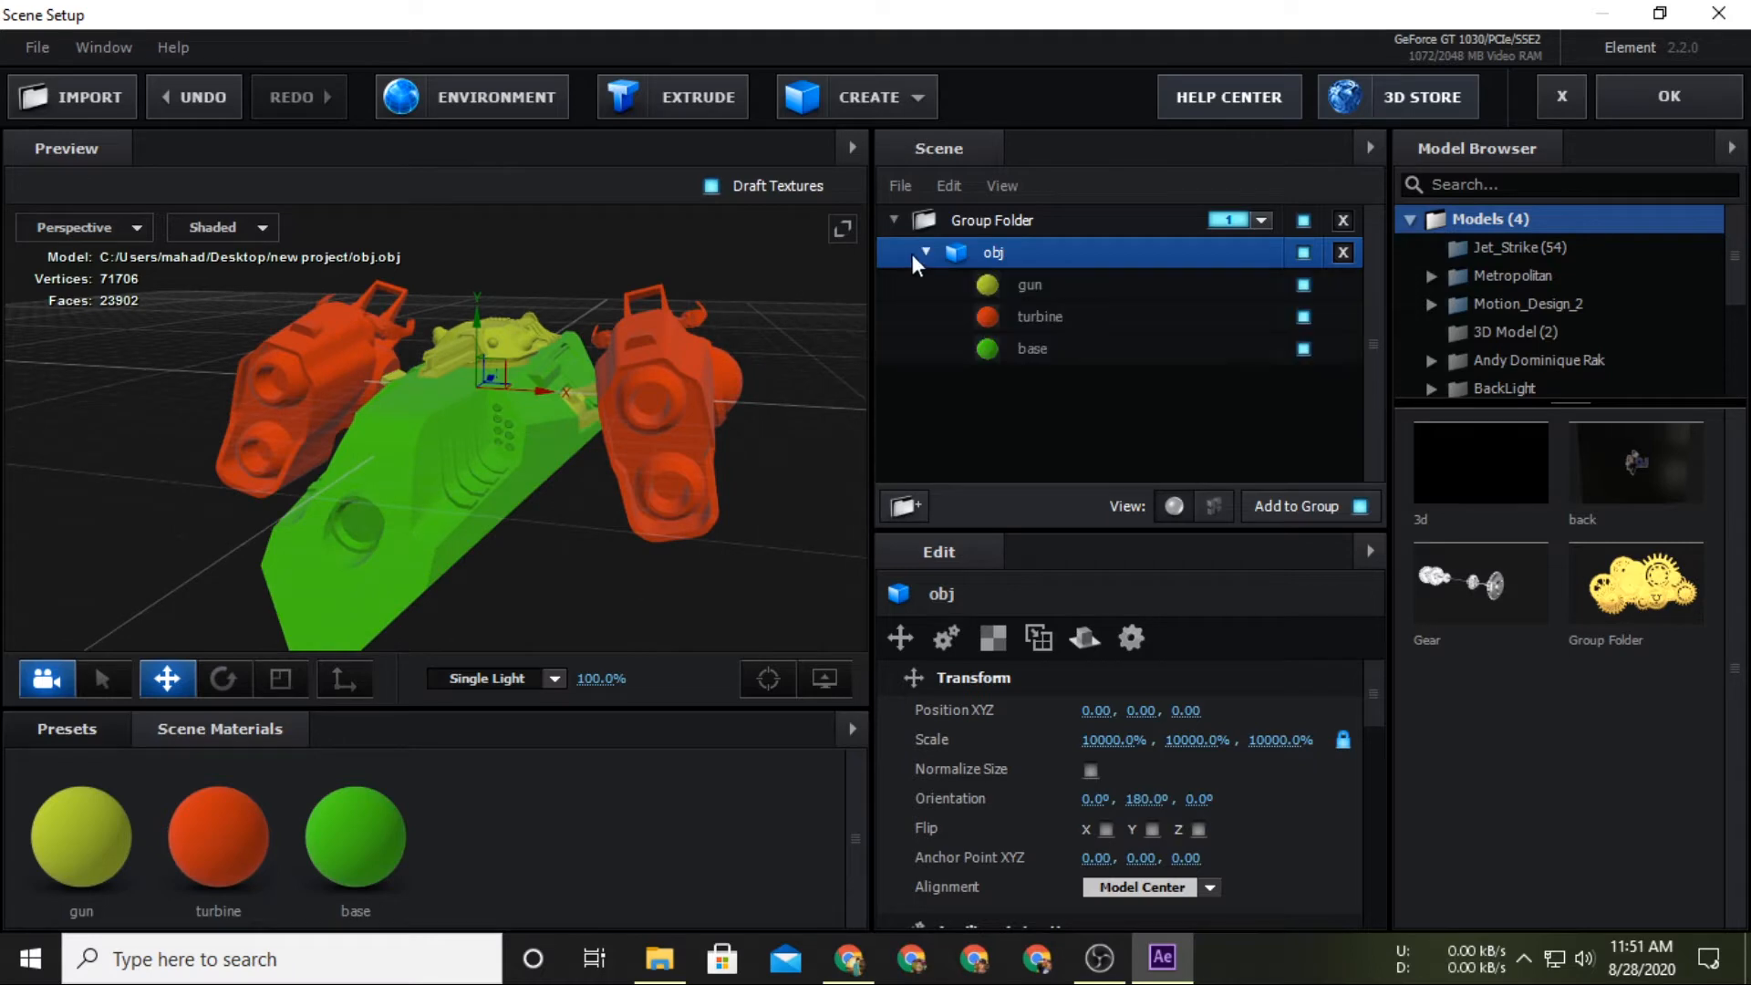
Load gun_albedo from the model's textures folder as the diffuse texture of the gun material.
click(1070, 317)
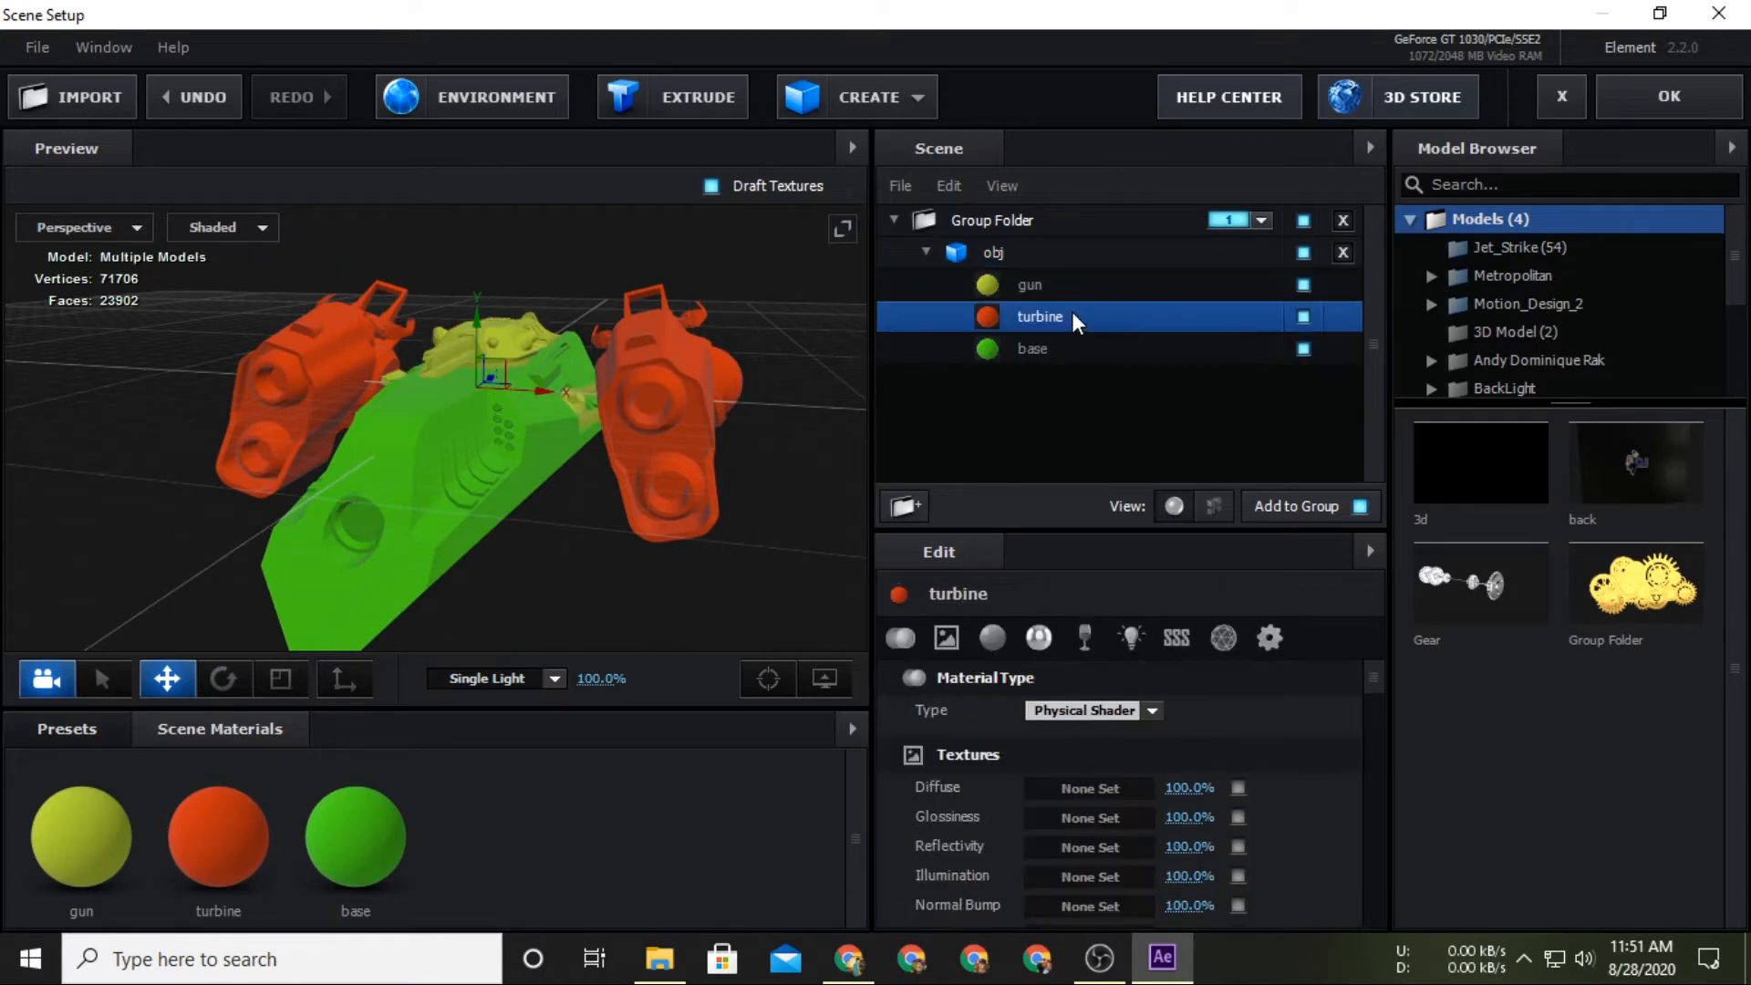
click(1062, 289)
click(1074, 785)
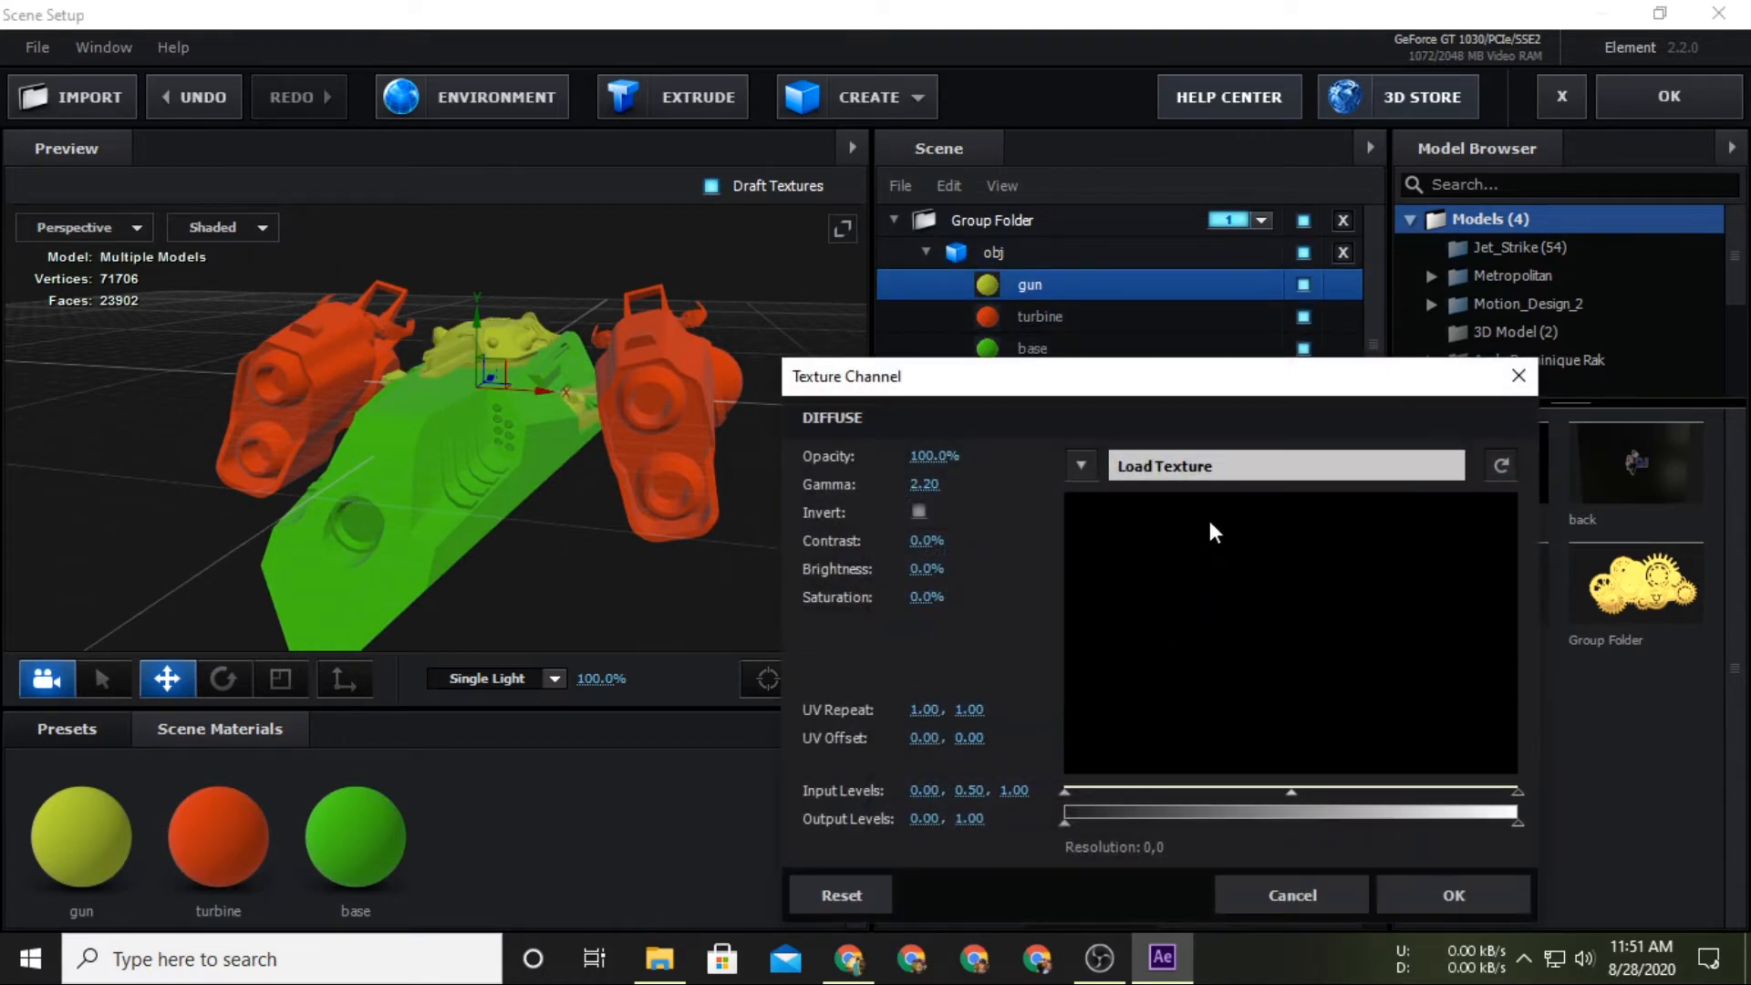
click(1213, 474)
drag(1222, 307, 1188, 223)
scroll(1344, 440, down, 1)
scroll(1498, 626, down, 1)
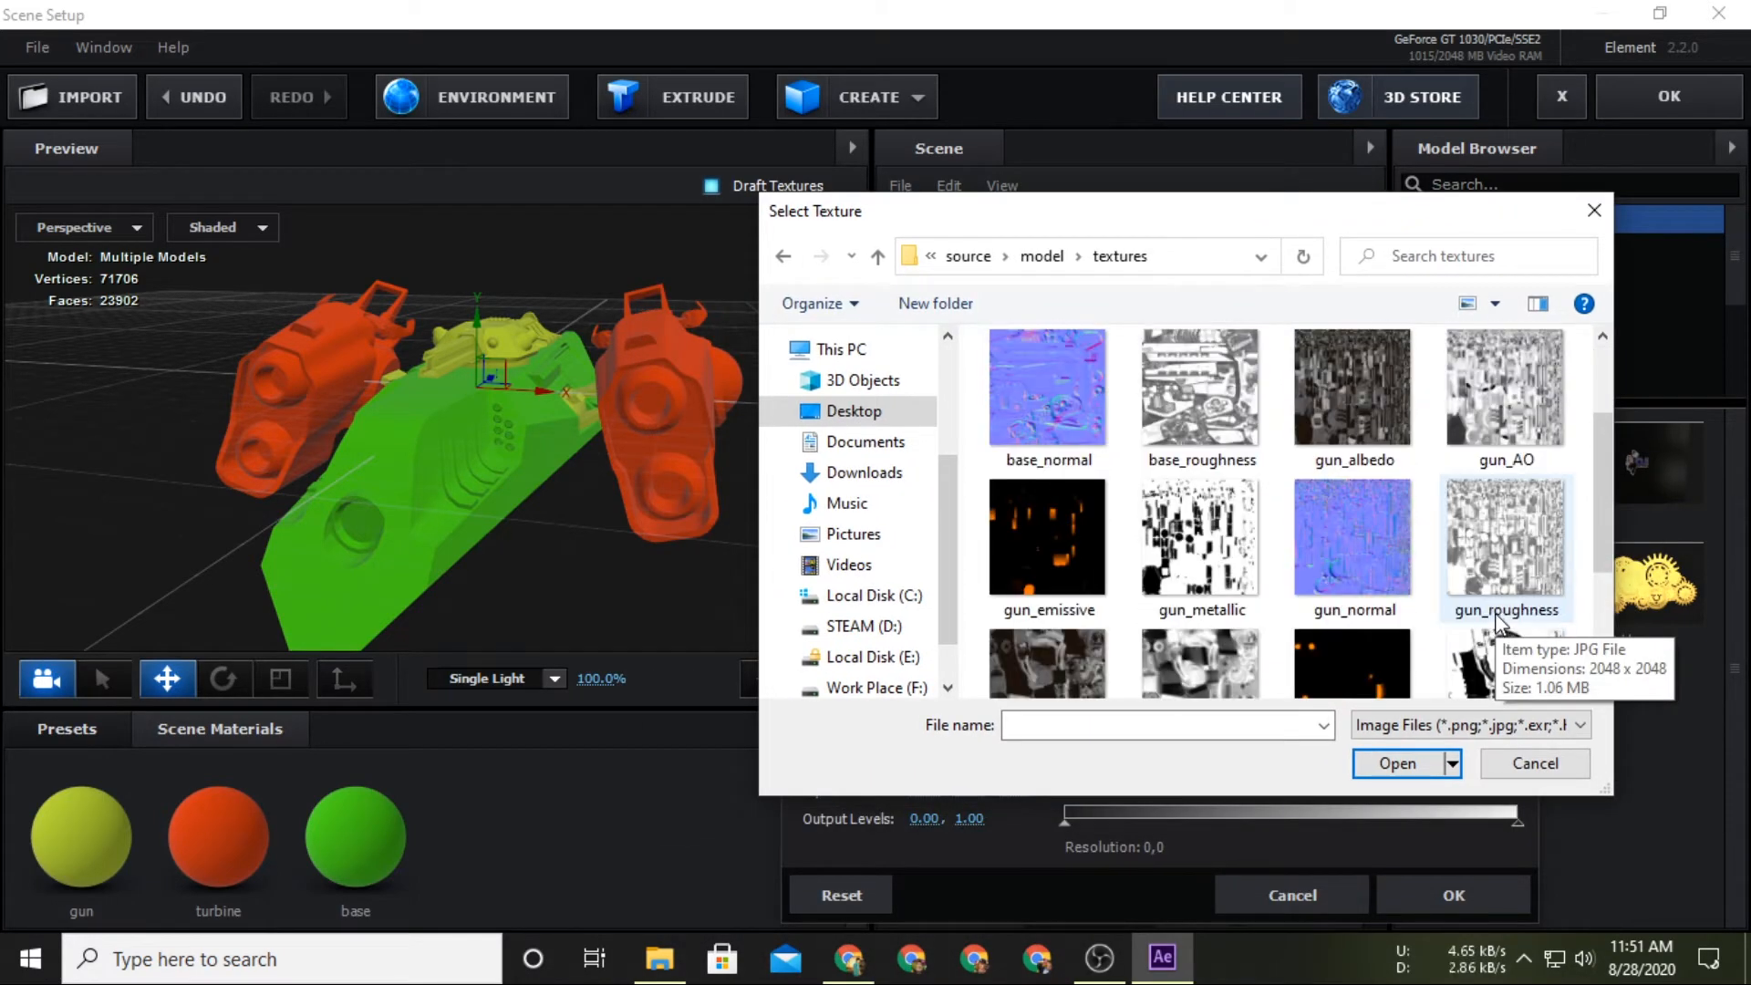
scroll(1500, 677, down, 1)
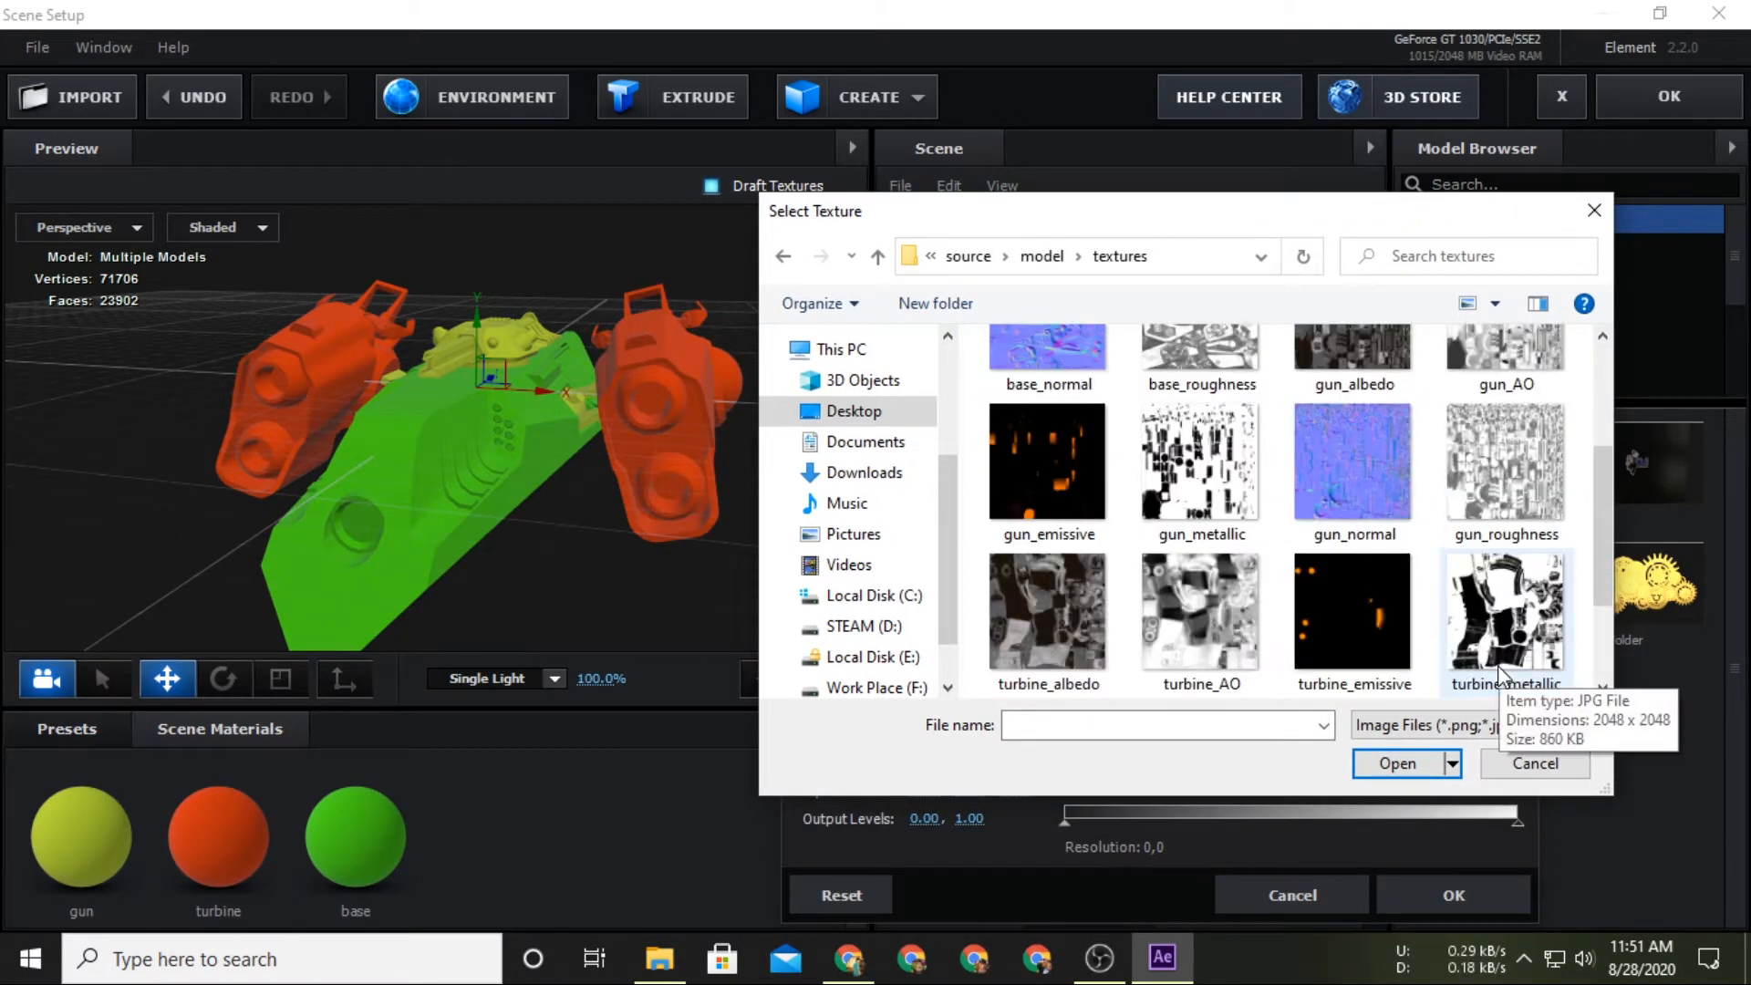
scroll(1500, 677, up, 1)
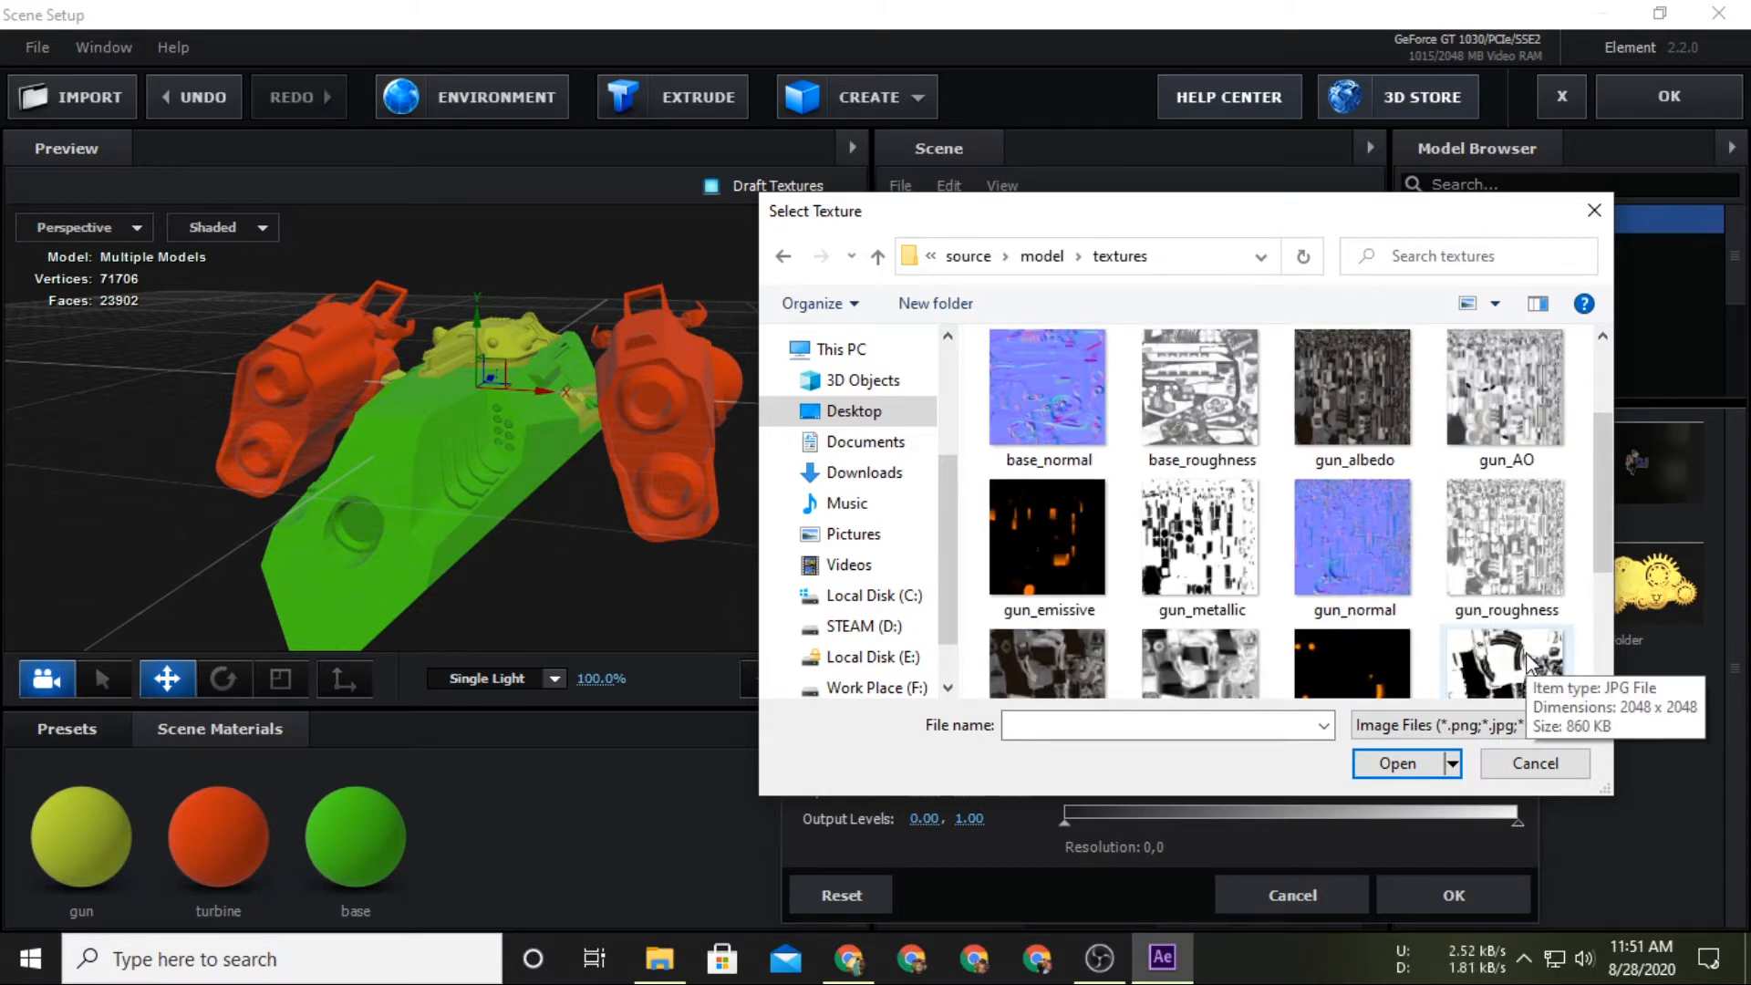
double_click(1368, 376)
click(1452, 895)
drag(606, 501, 483, 542)
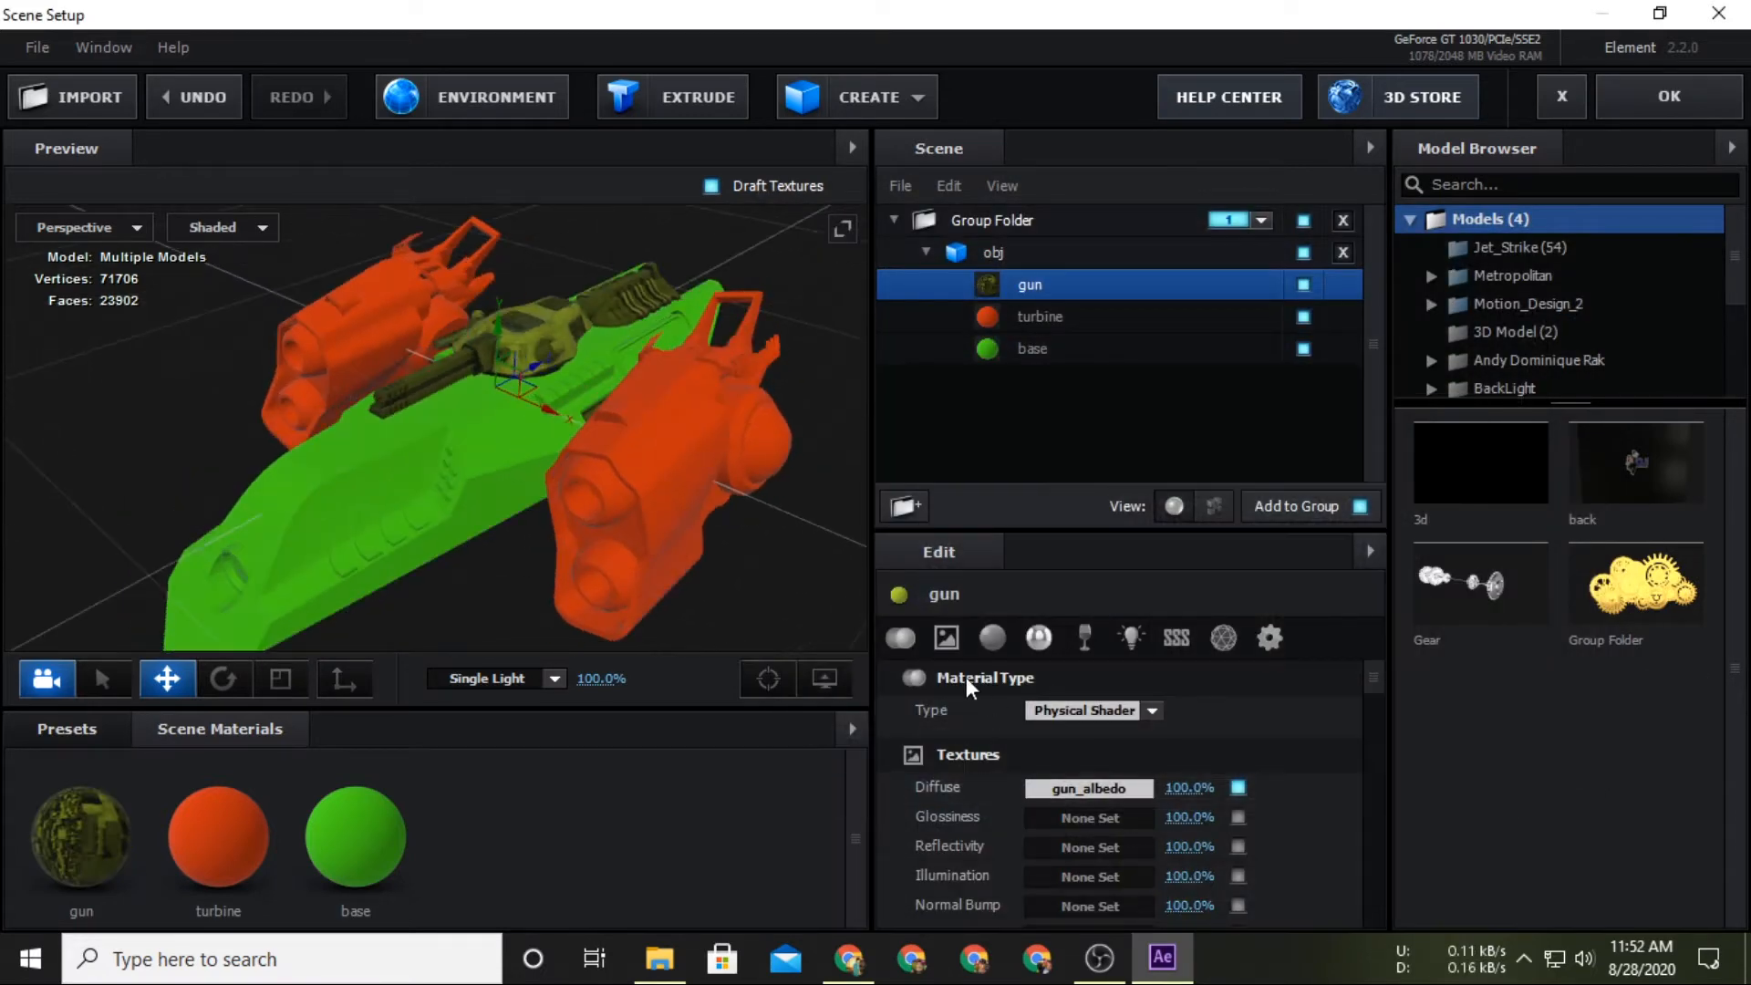
Load gun_normal.png as the normal bump texture of the gun material.
scroll(1098, 796, down, 1)
click(1089, 816)
click(1258, 465)
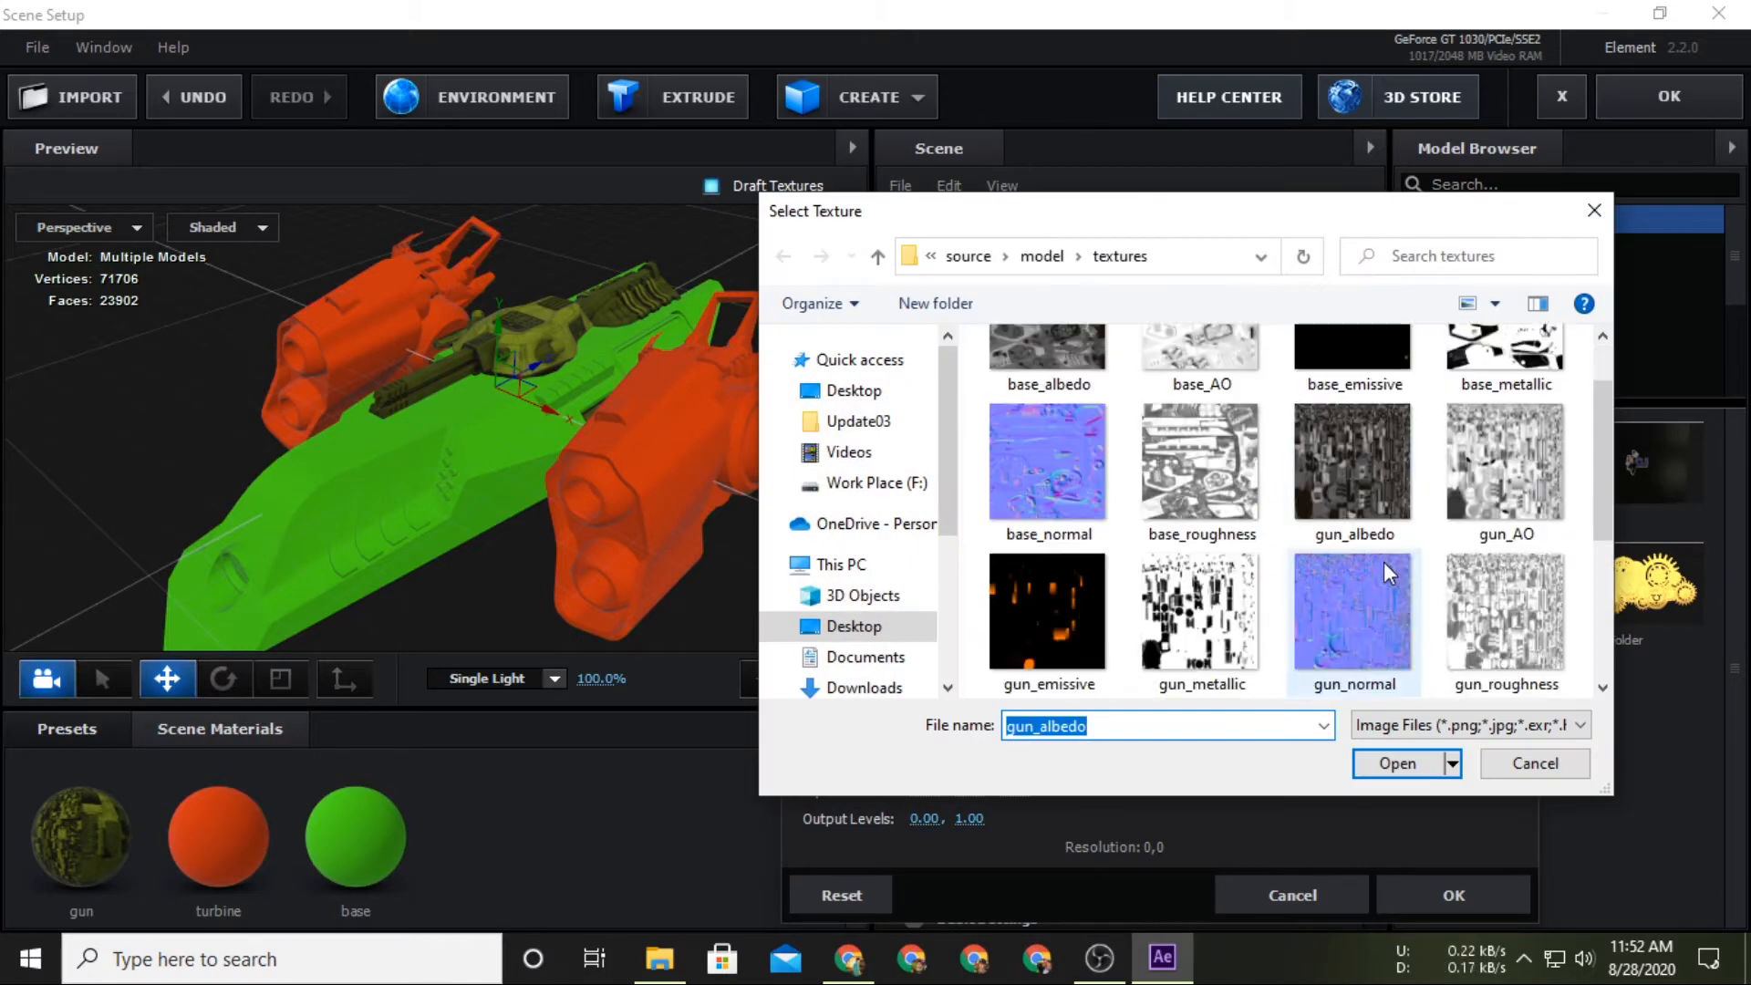
double_click(1352, 465)
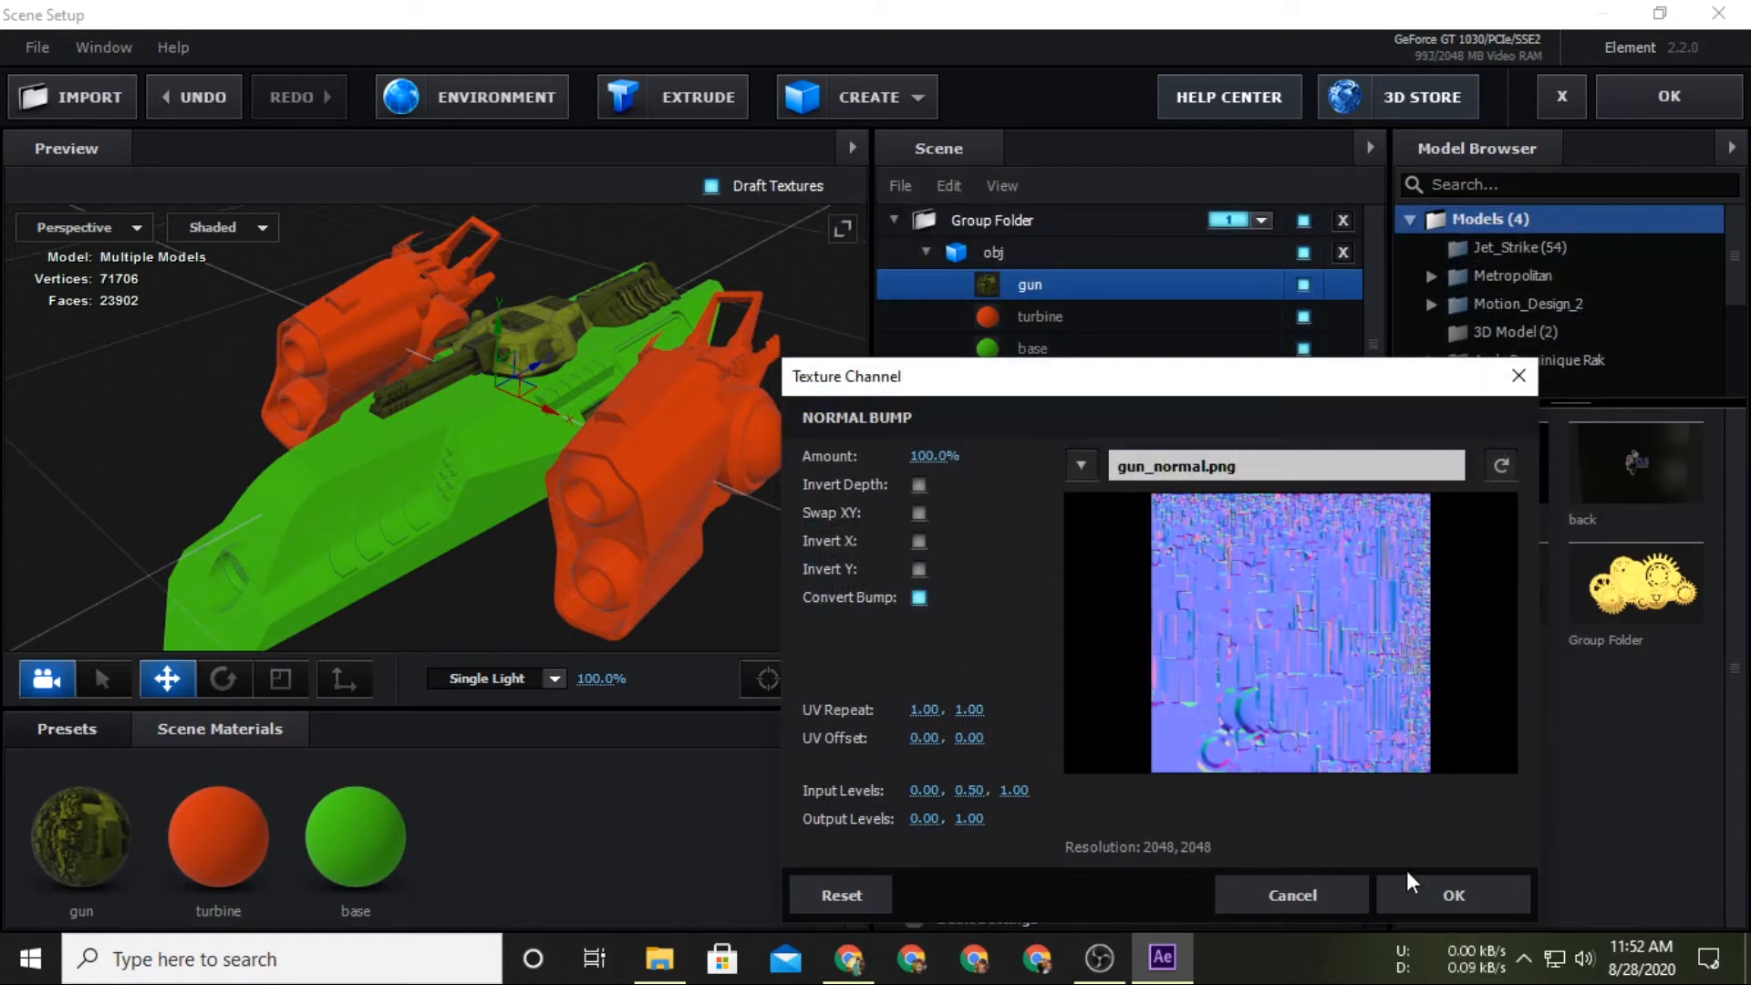
click(1423, 889)
Set the gun material's diffuse color to black, 000000.
scroll(1104, 712, down, 3)
click(1103, 714)
drag(1009, 691, 891, 944)
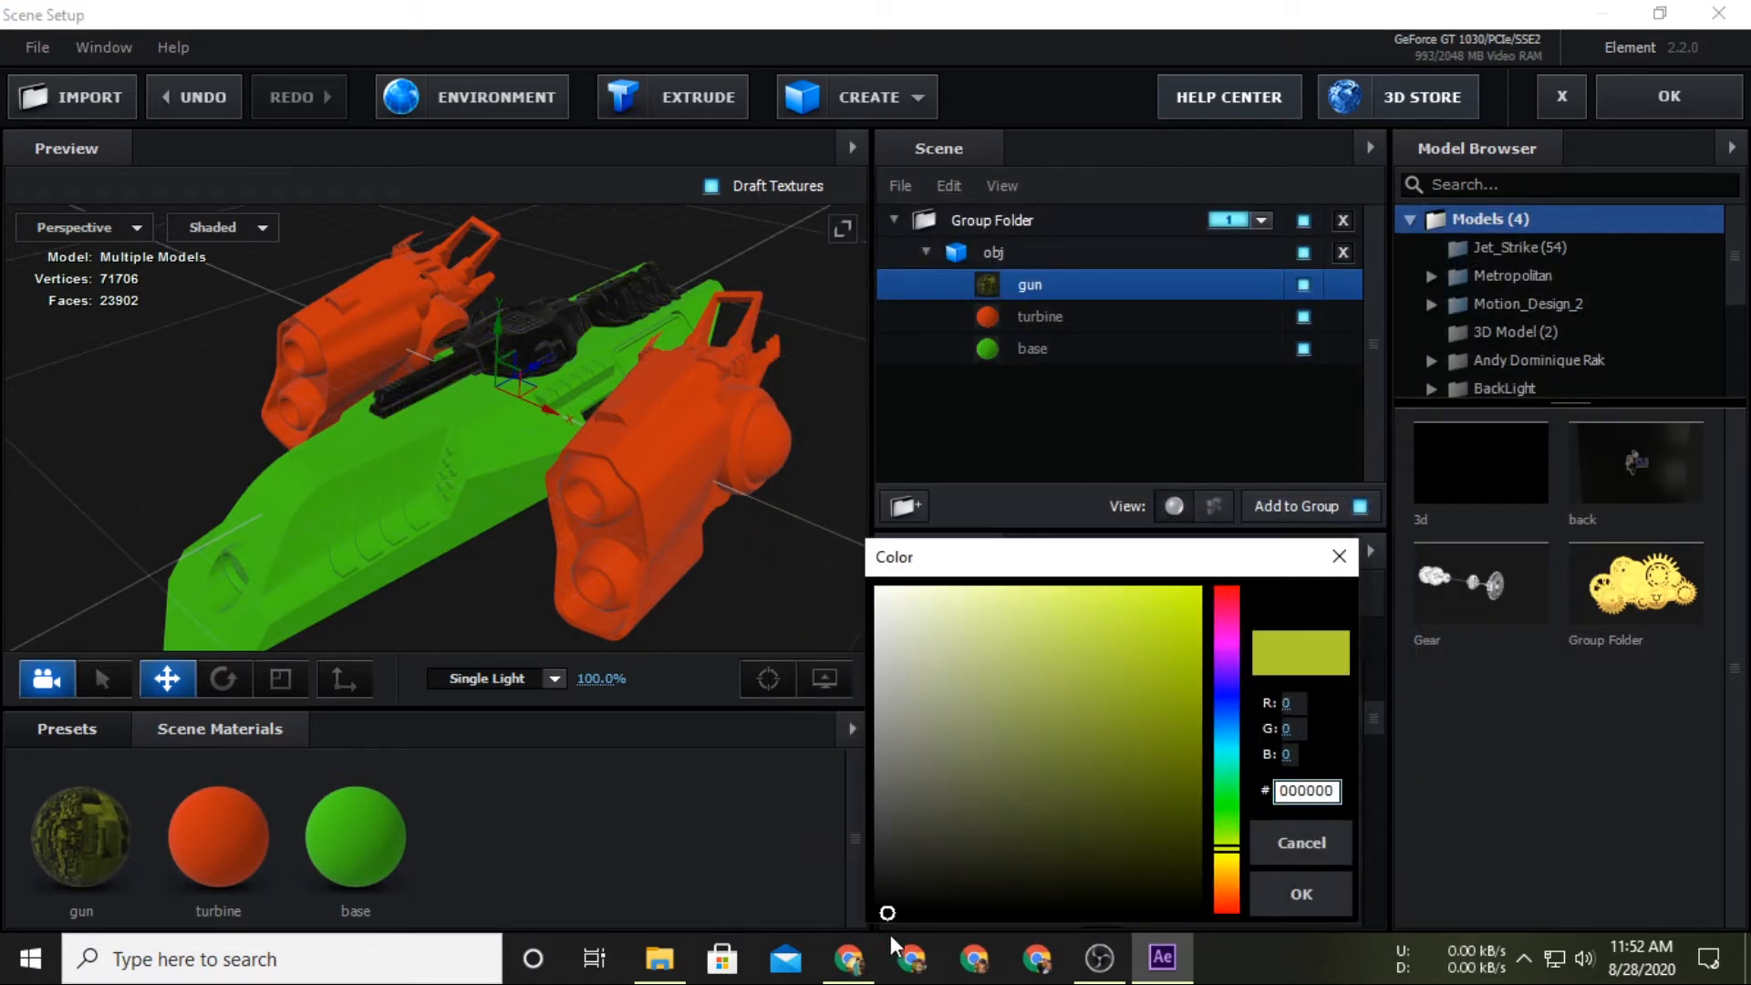
click(1302, 895)
Load turbine_albedo as the diffuse texture of the turbine material.
click(1090, 317)
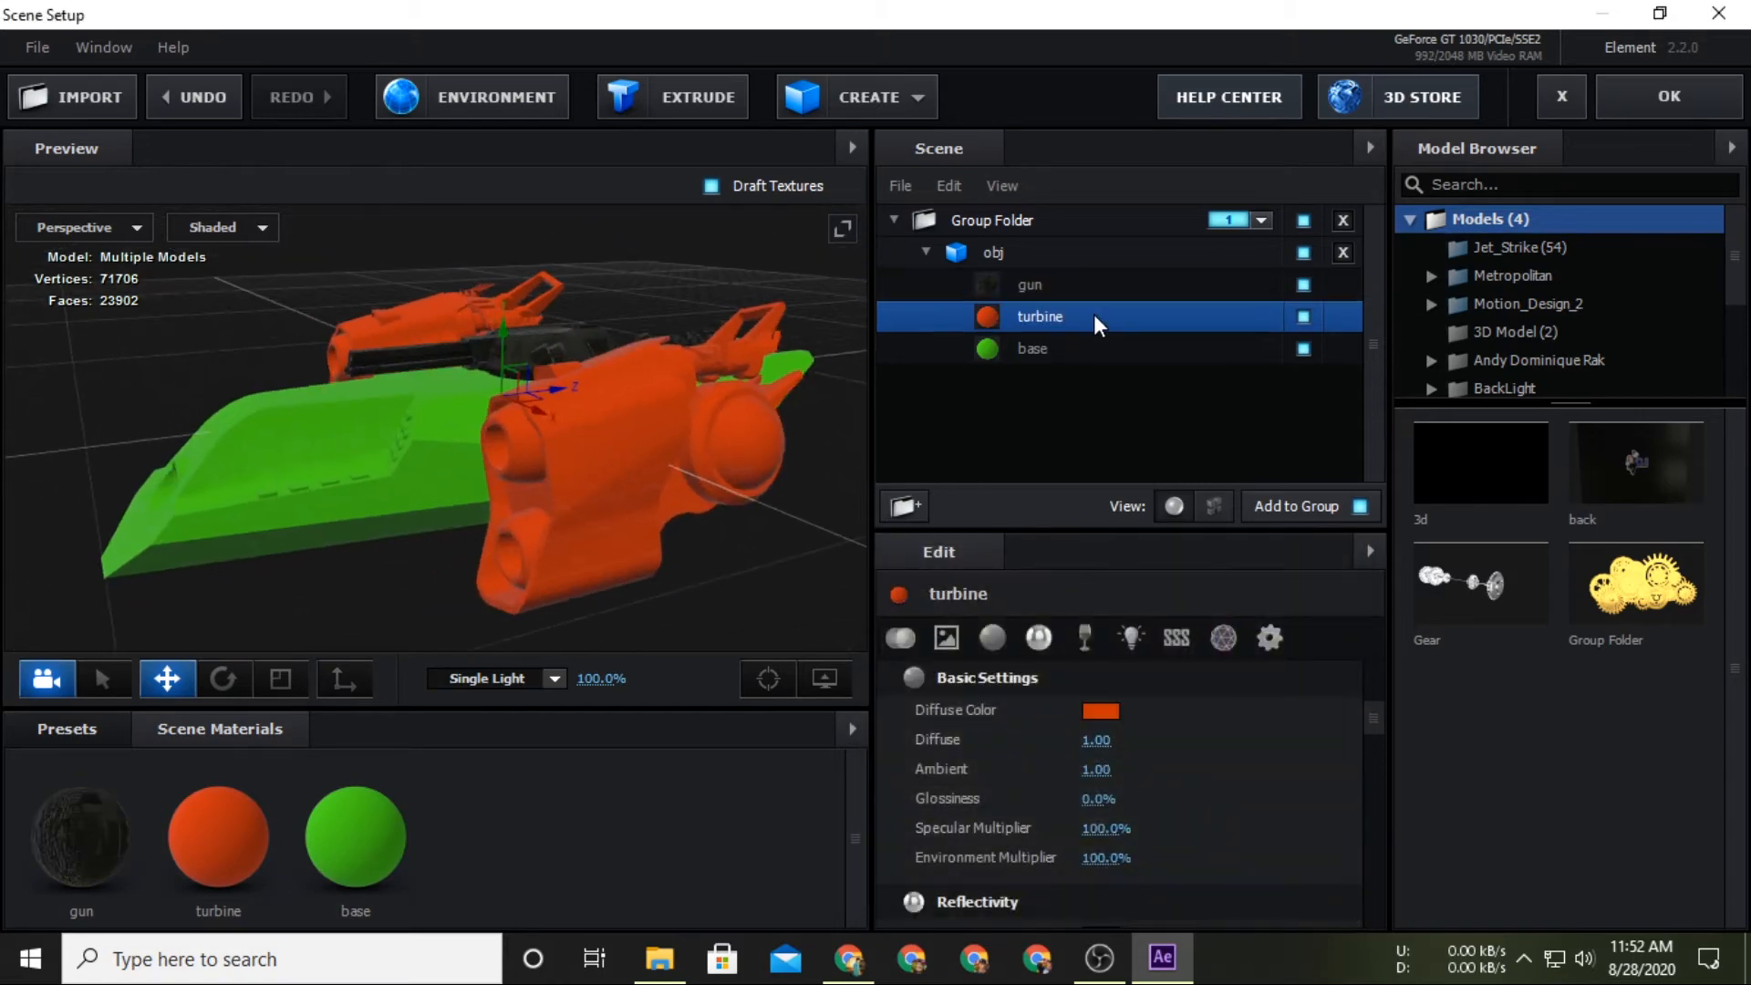
click(1044, 635)
click(1283, 467)
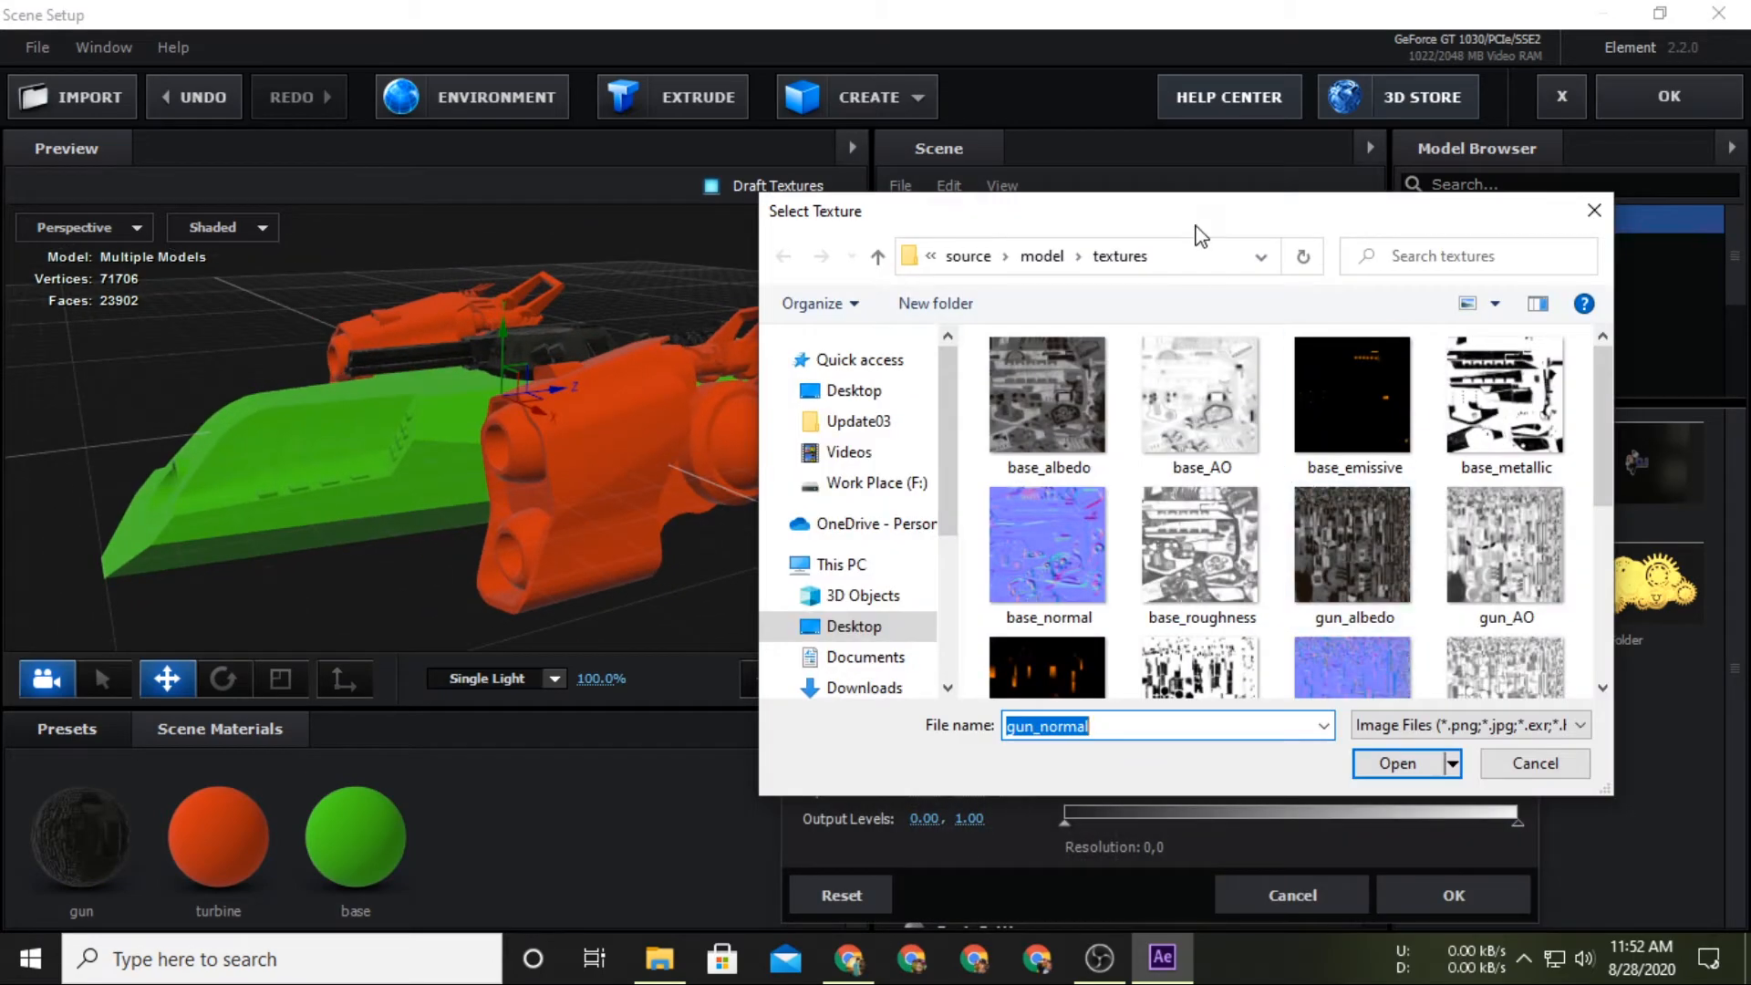
drag(1201, 236, 1221, 308)
scroll(1354, 566, down, 4)
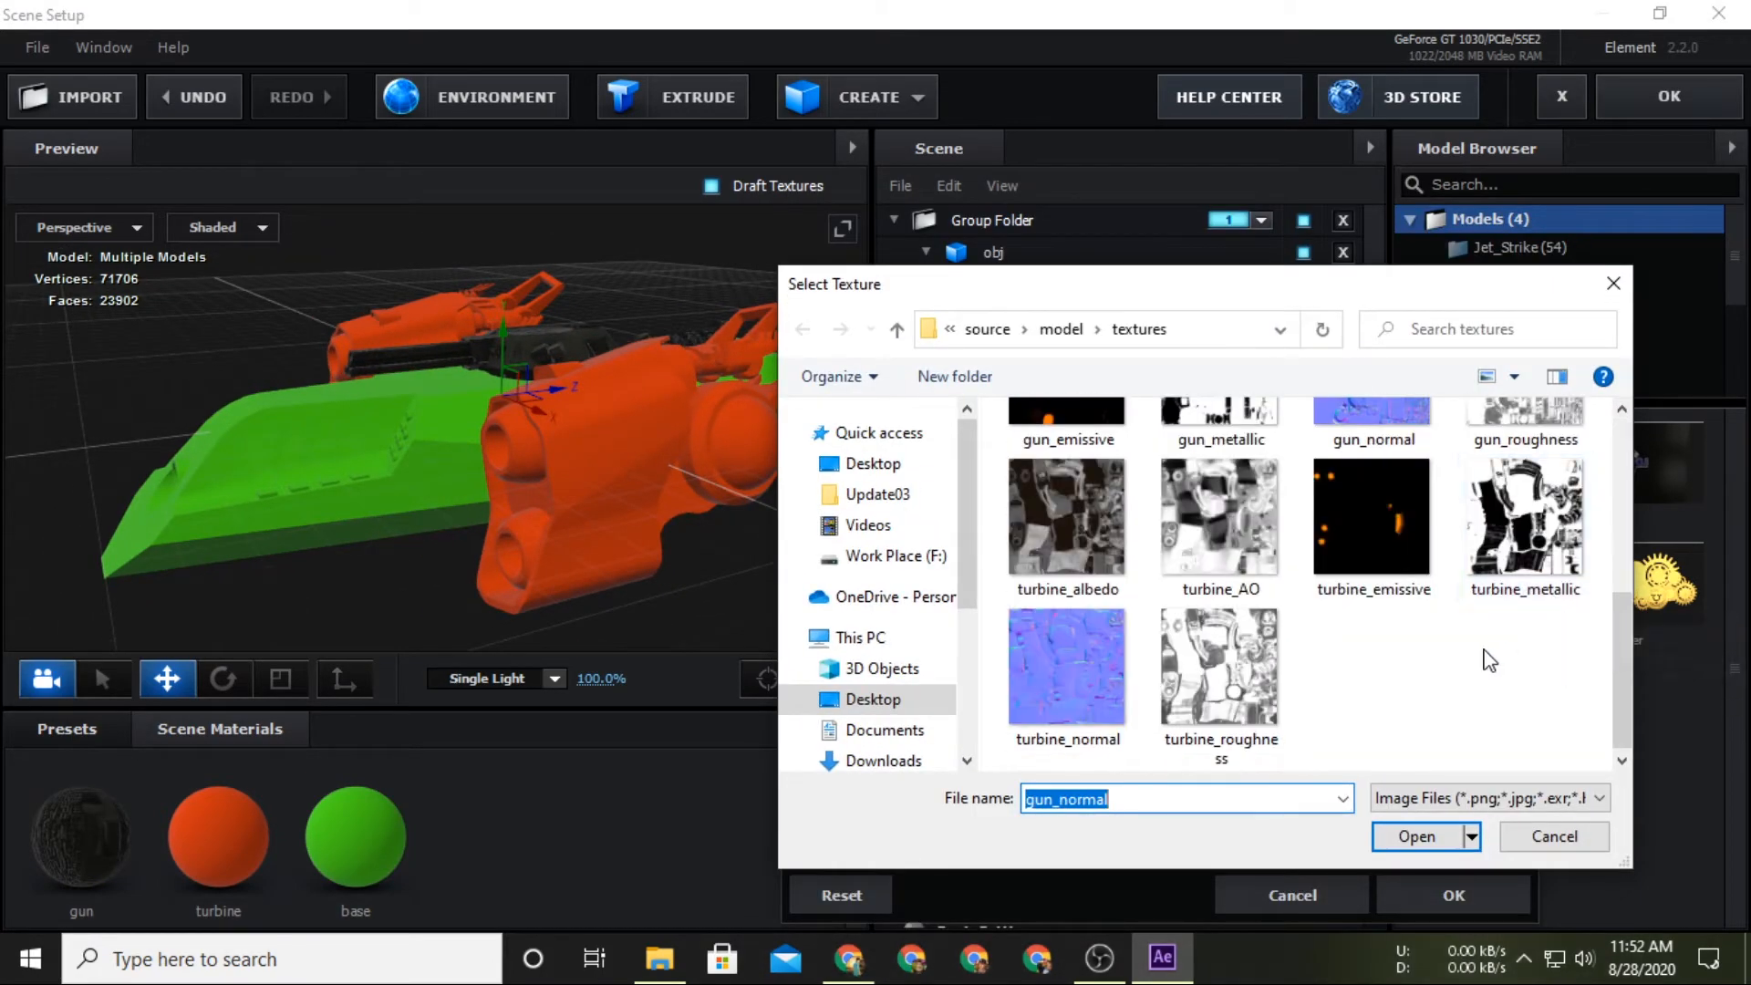
double_click(1091, 534)
click(1453, 895)
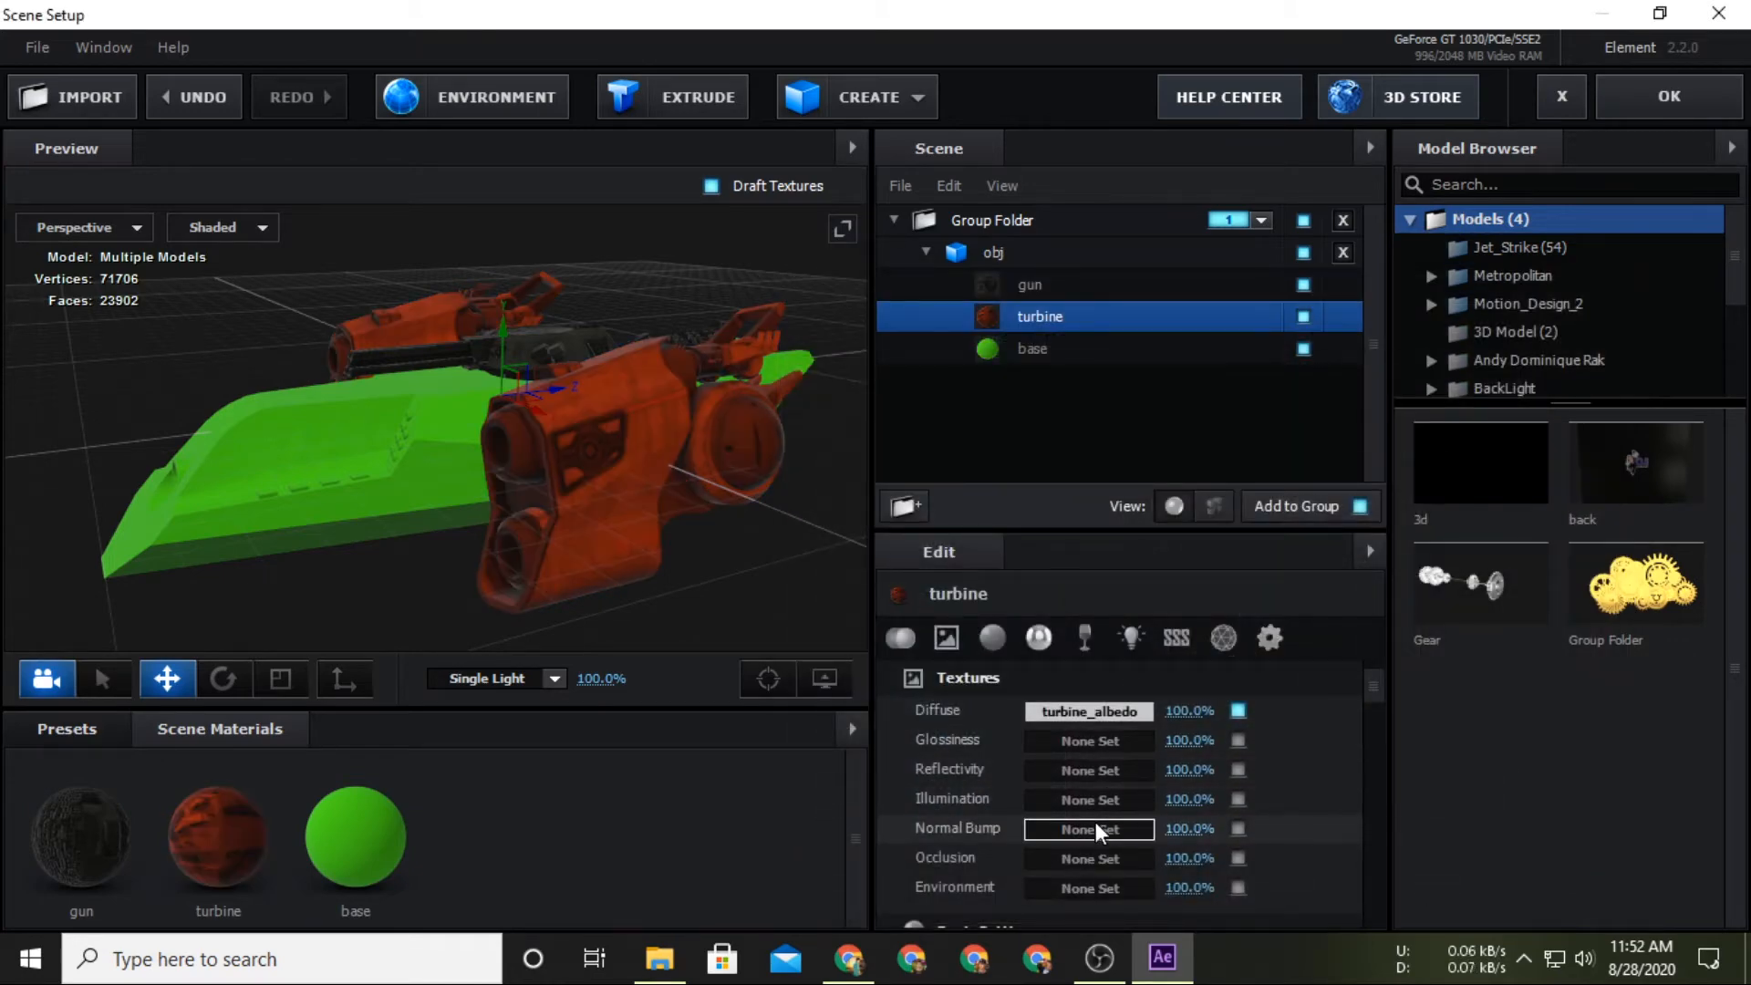
Load turbine_normal.png as the normal bump texture of the turbine material.
click(1097, 830)
scroll(1439, 672, down, 3)
double_click(1058, 675)
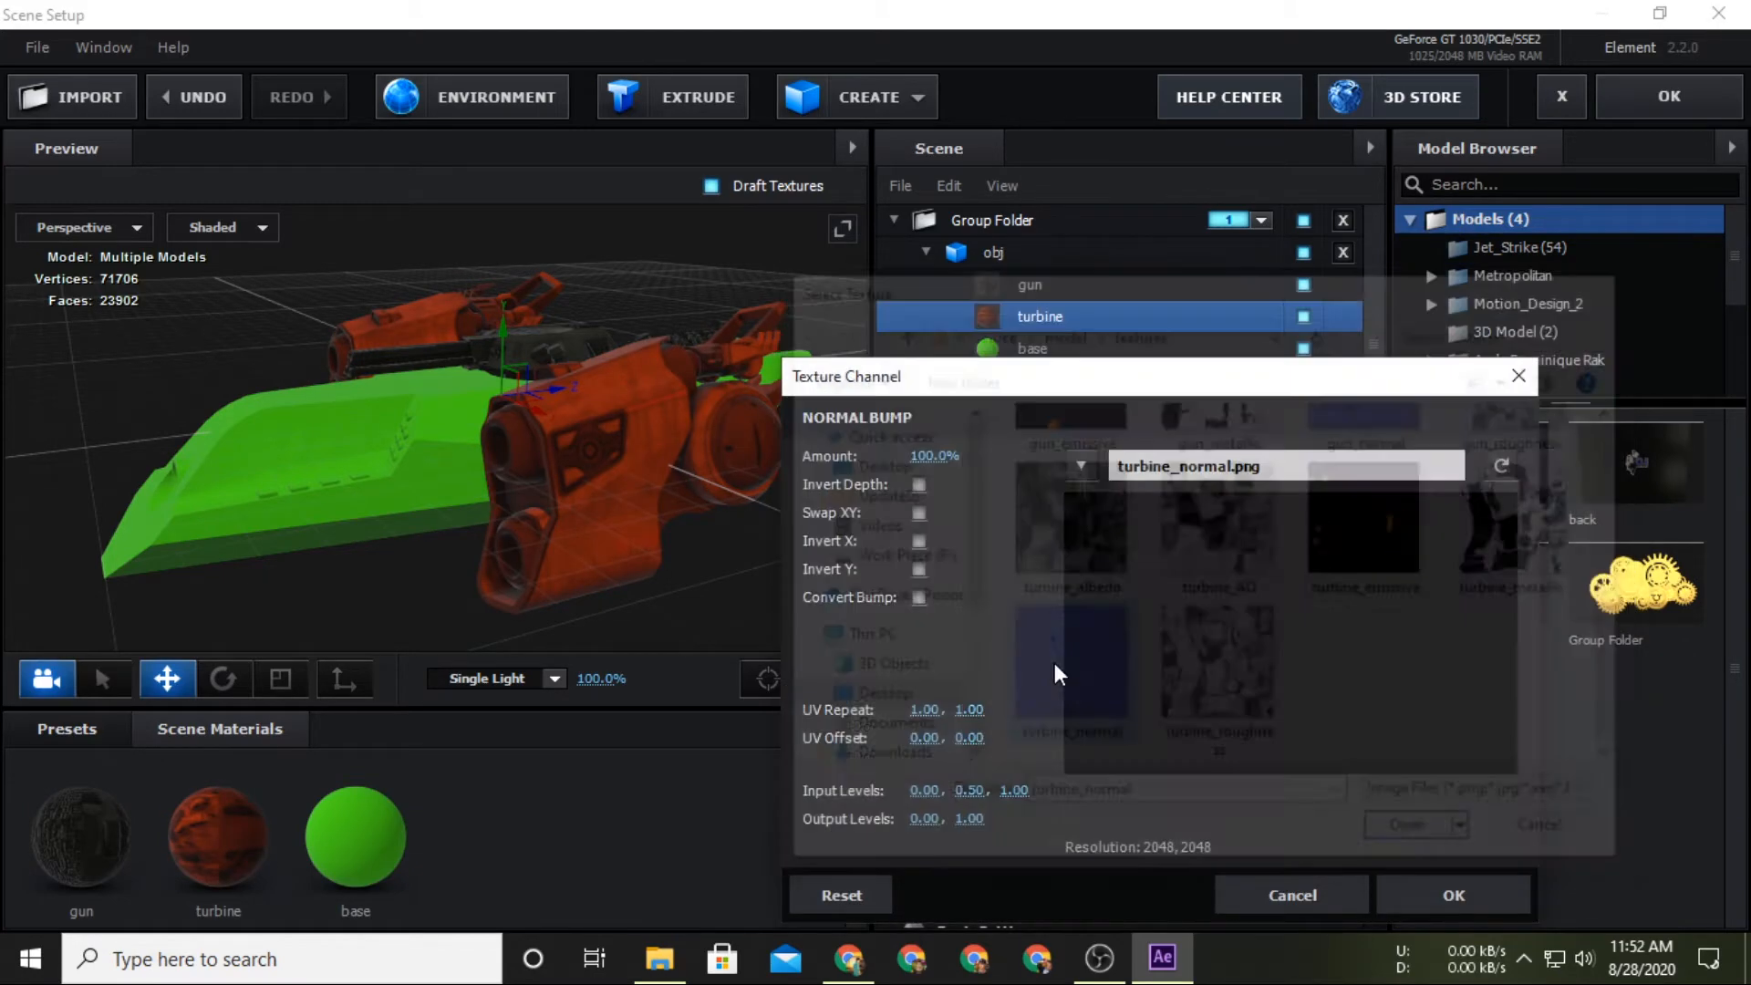
click(1419, 884)
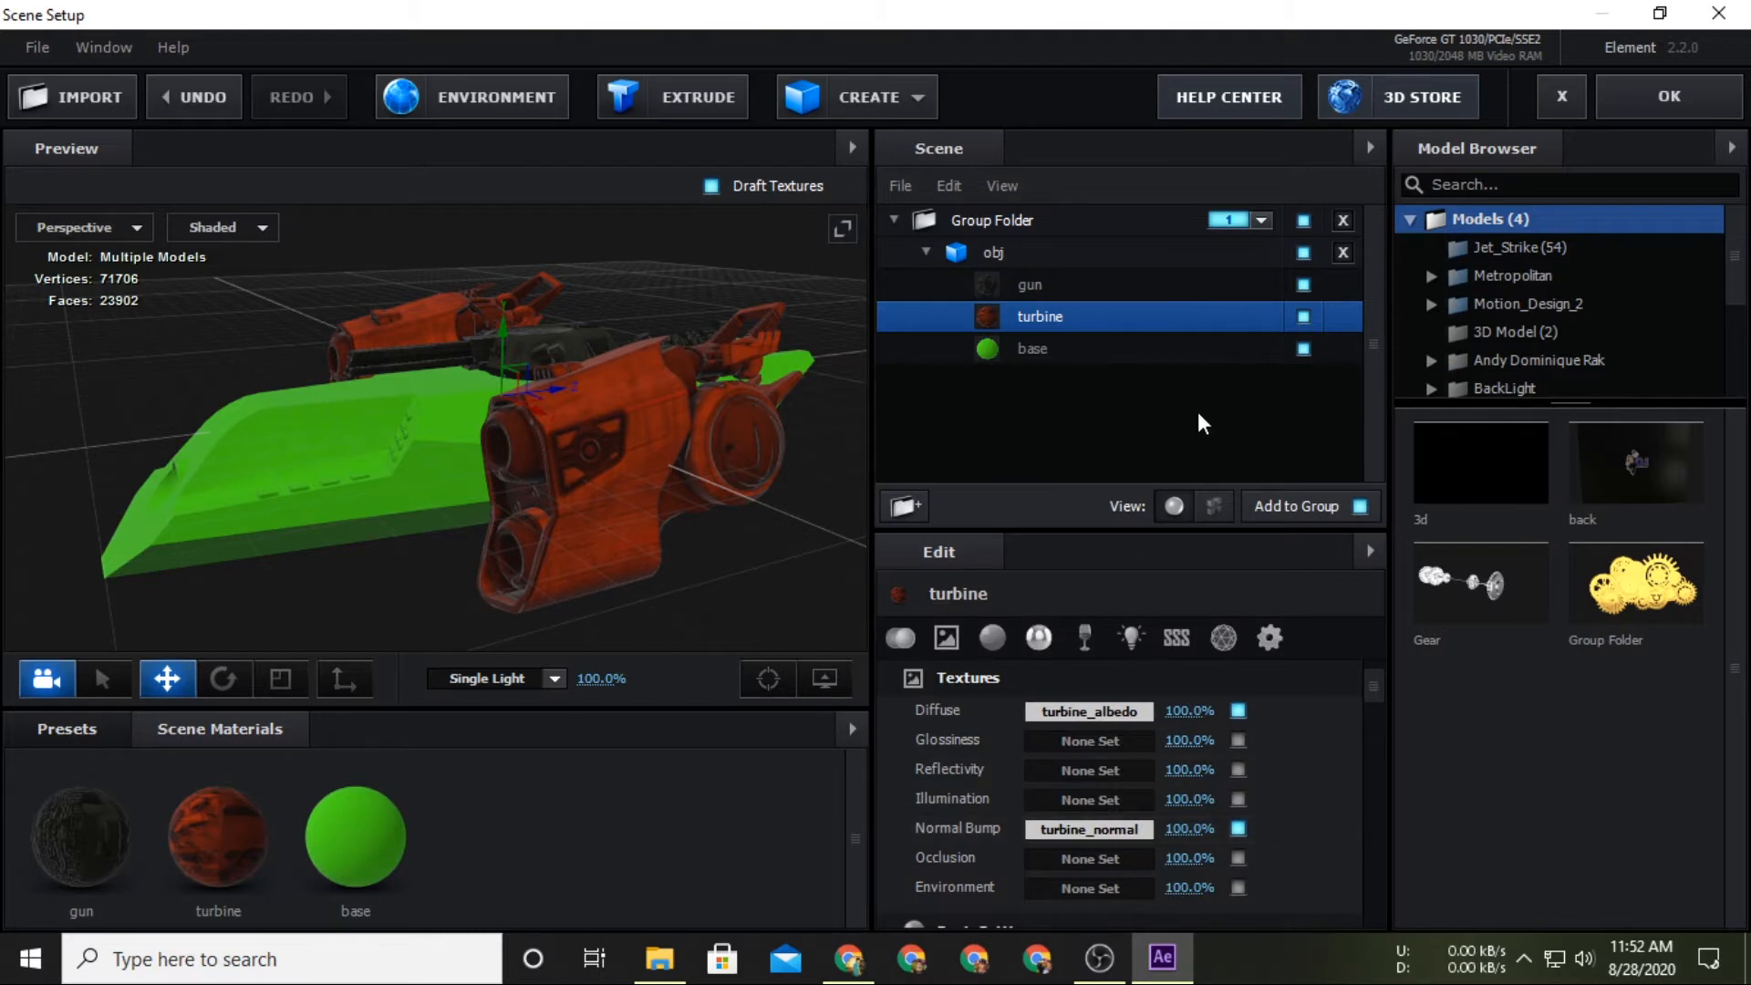
Set the turbine material's diffuse color to white, FFFFFF.
click(948, 640)
click(1098, 712)
drag(974, 848, 818, 554)
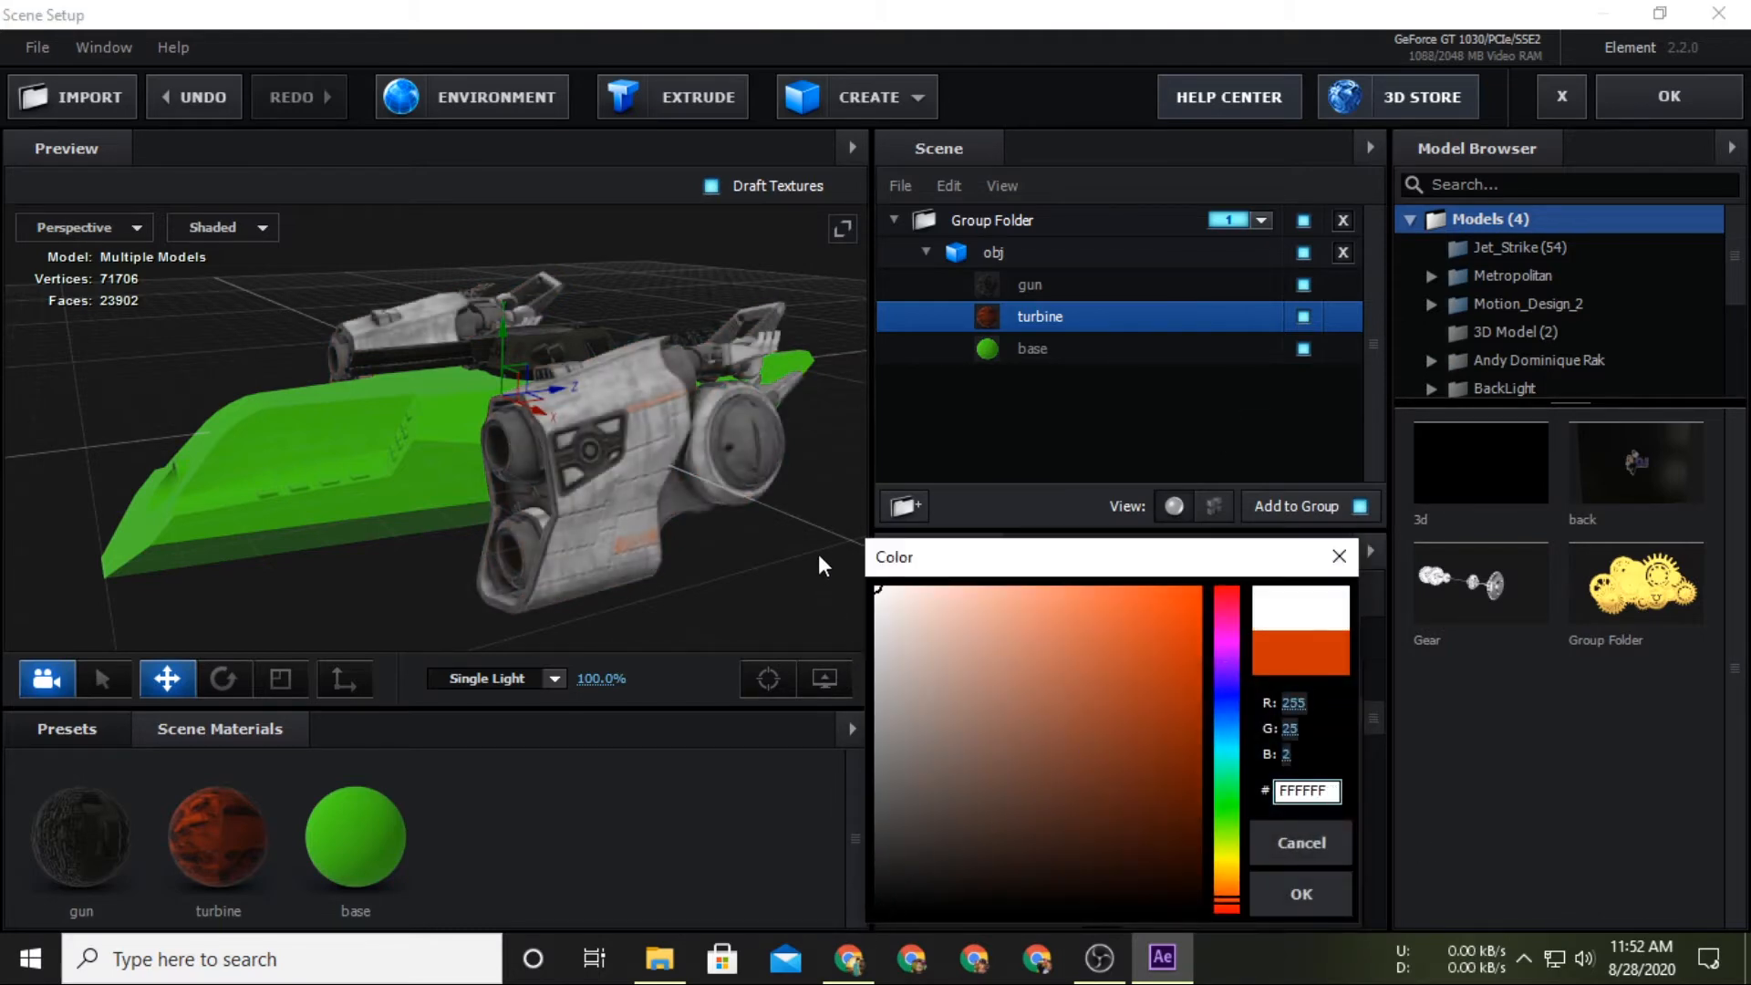
click(1306, 901)
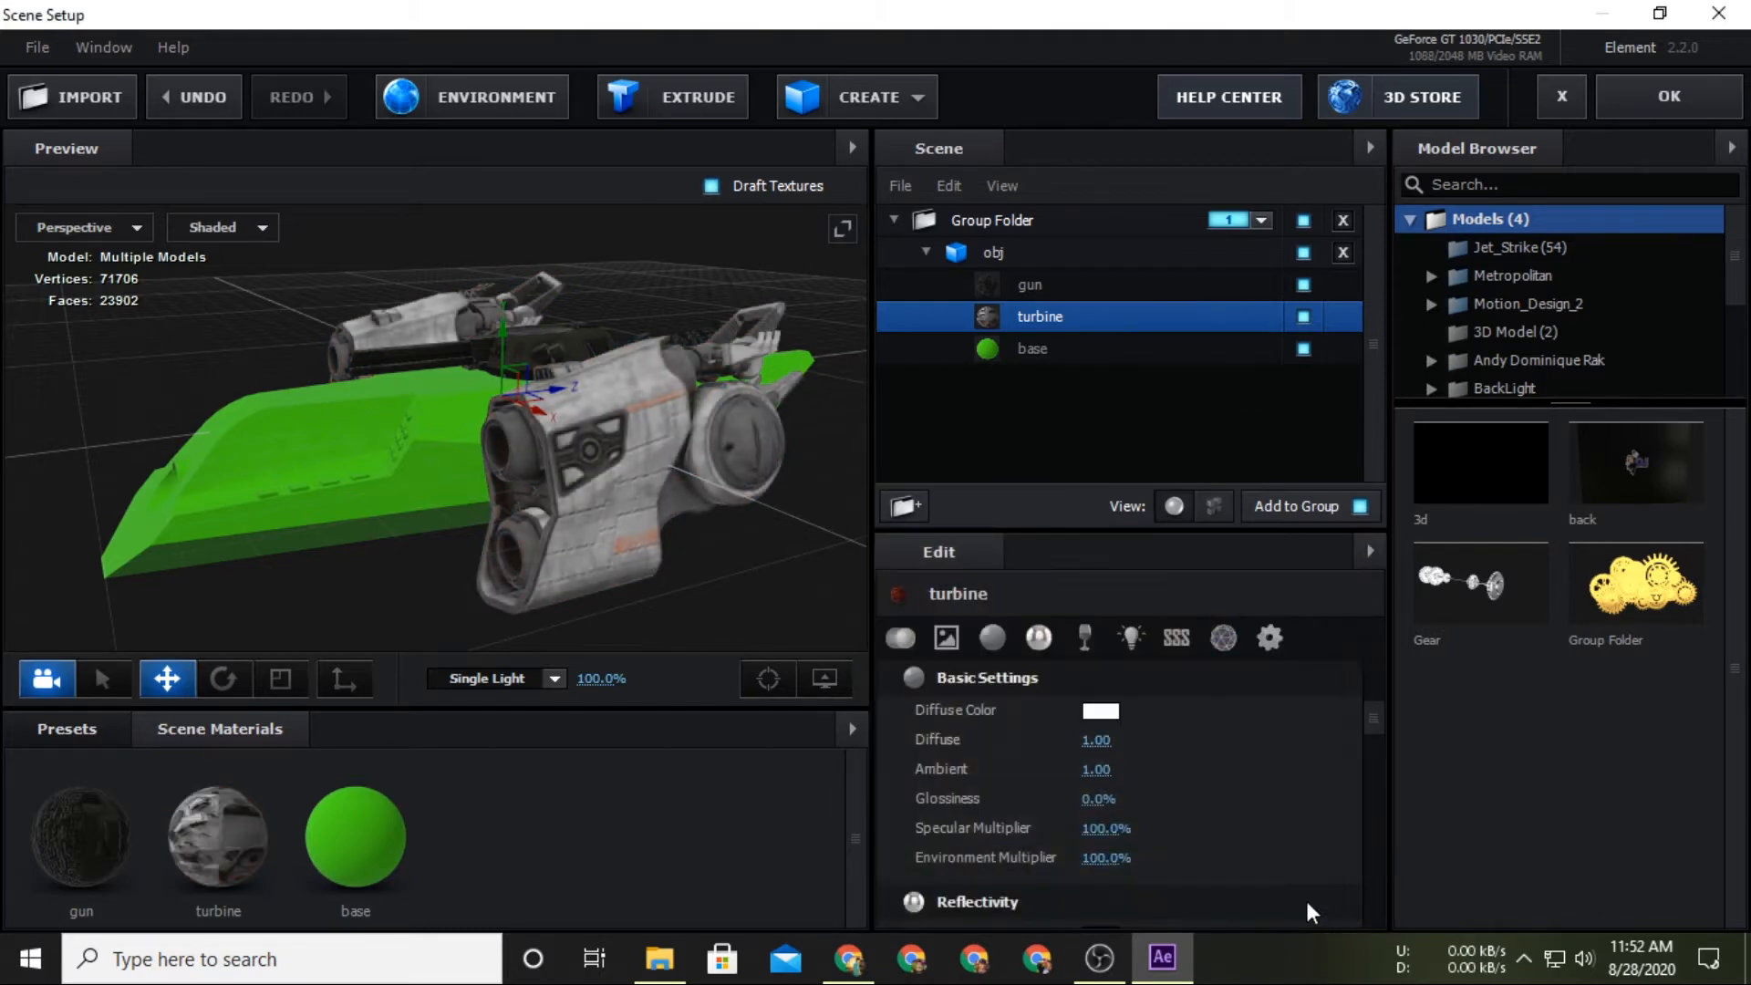
Load base_albedo.jpg as the diffuse texture of the base material.
click(1032, 347)
click(947, 637)
click(1181, 540)
click(1407, 832)
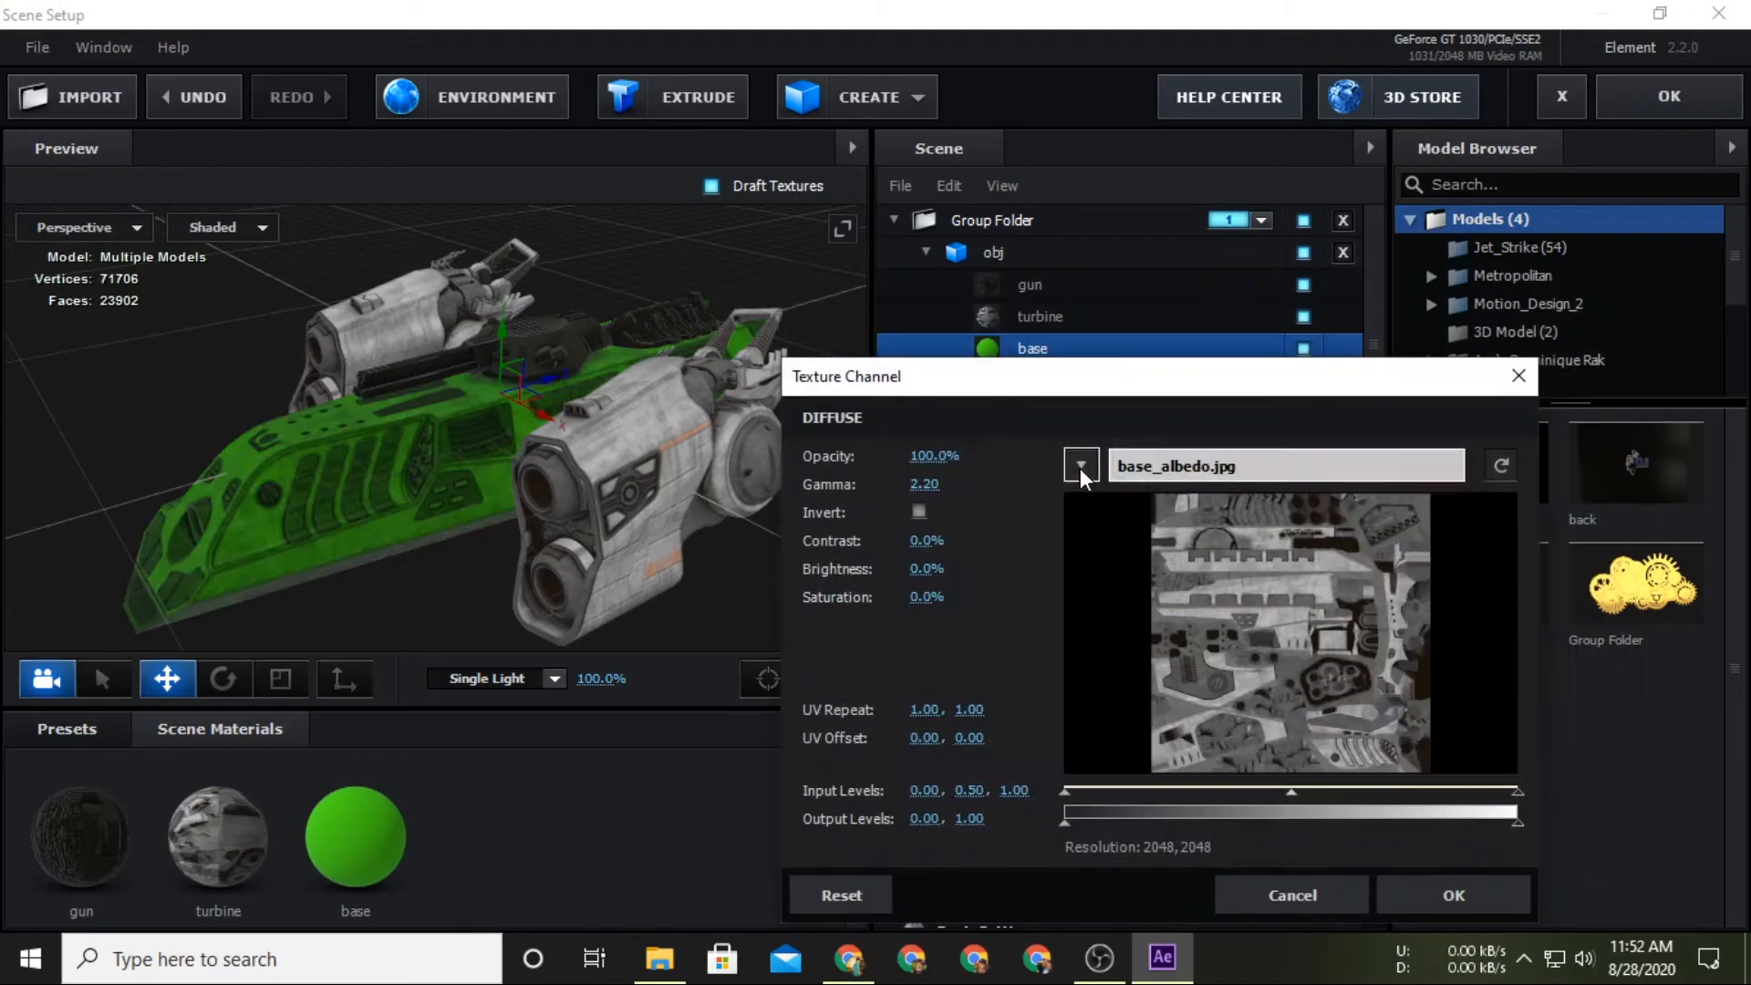
click(1464, 889)
Load base_normal as the normal bump texture and base_metallic as the glossiness texture of the base material.
double_click(1046, 615)
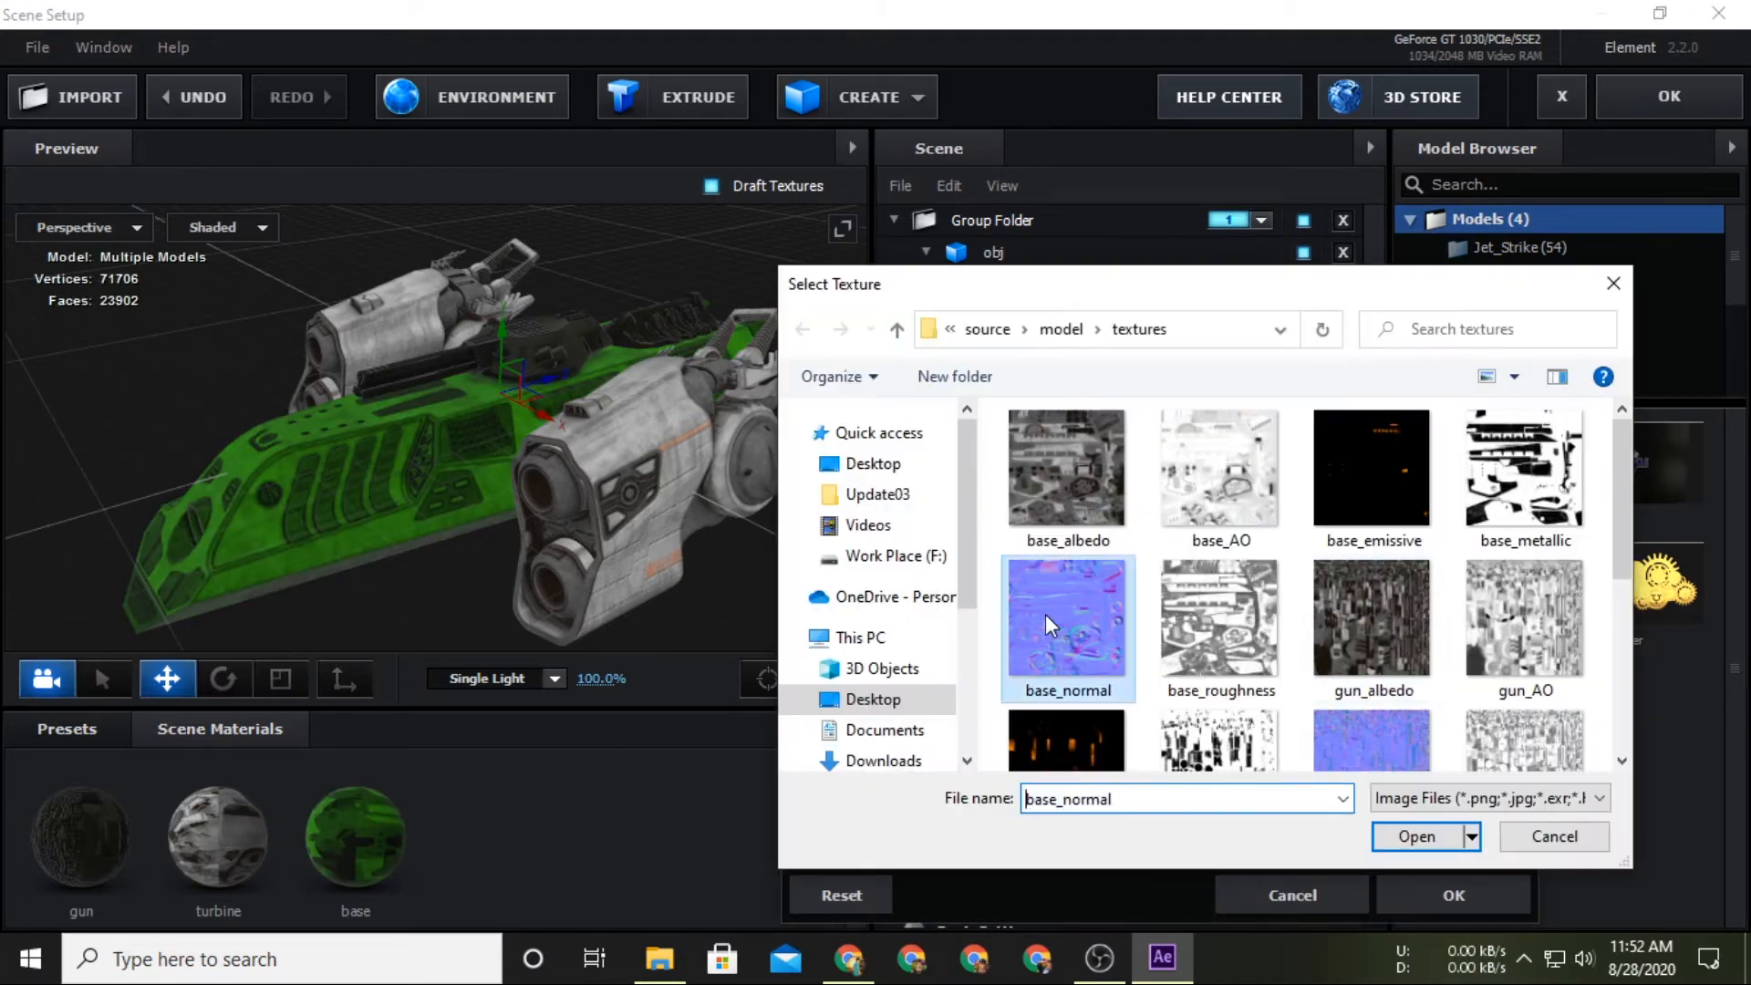
click(1478, 895)
click(1056, 759)
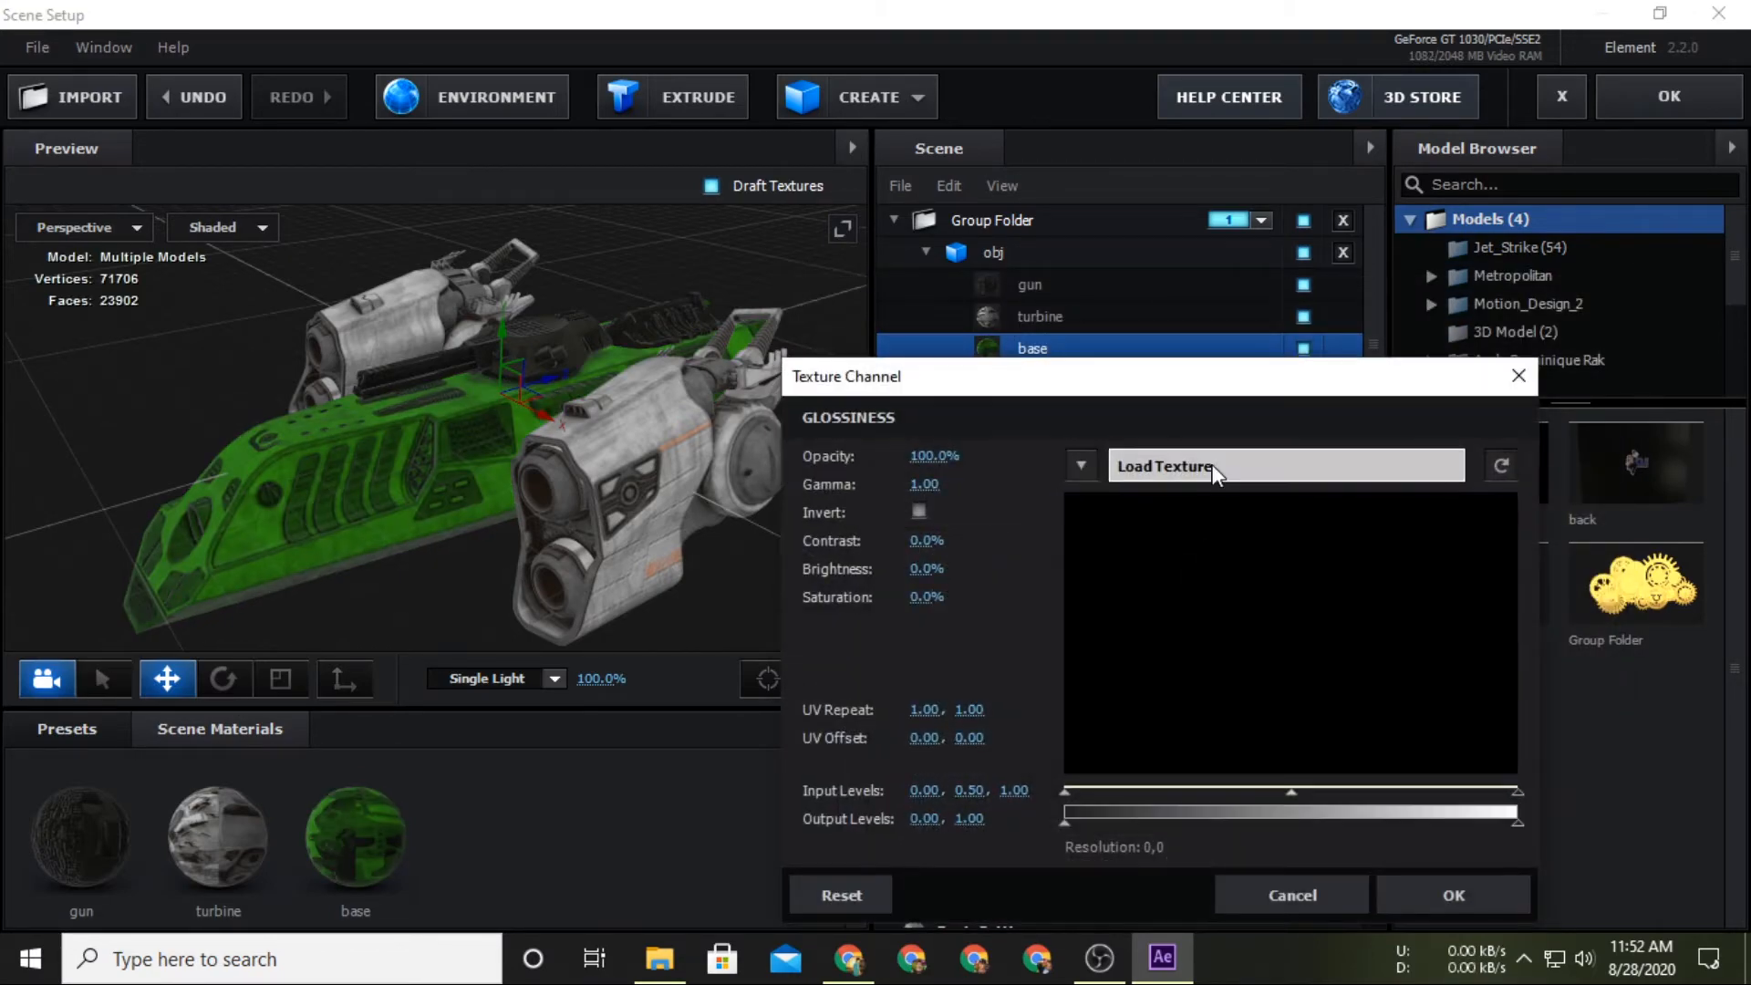
click(1185, 466)
scroll(1541, 652, down, 1)
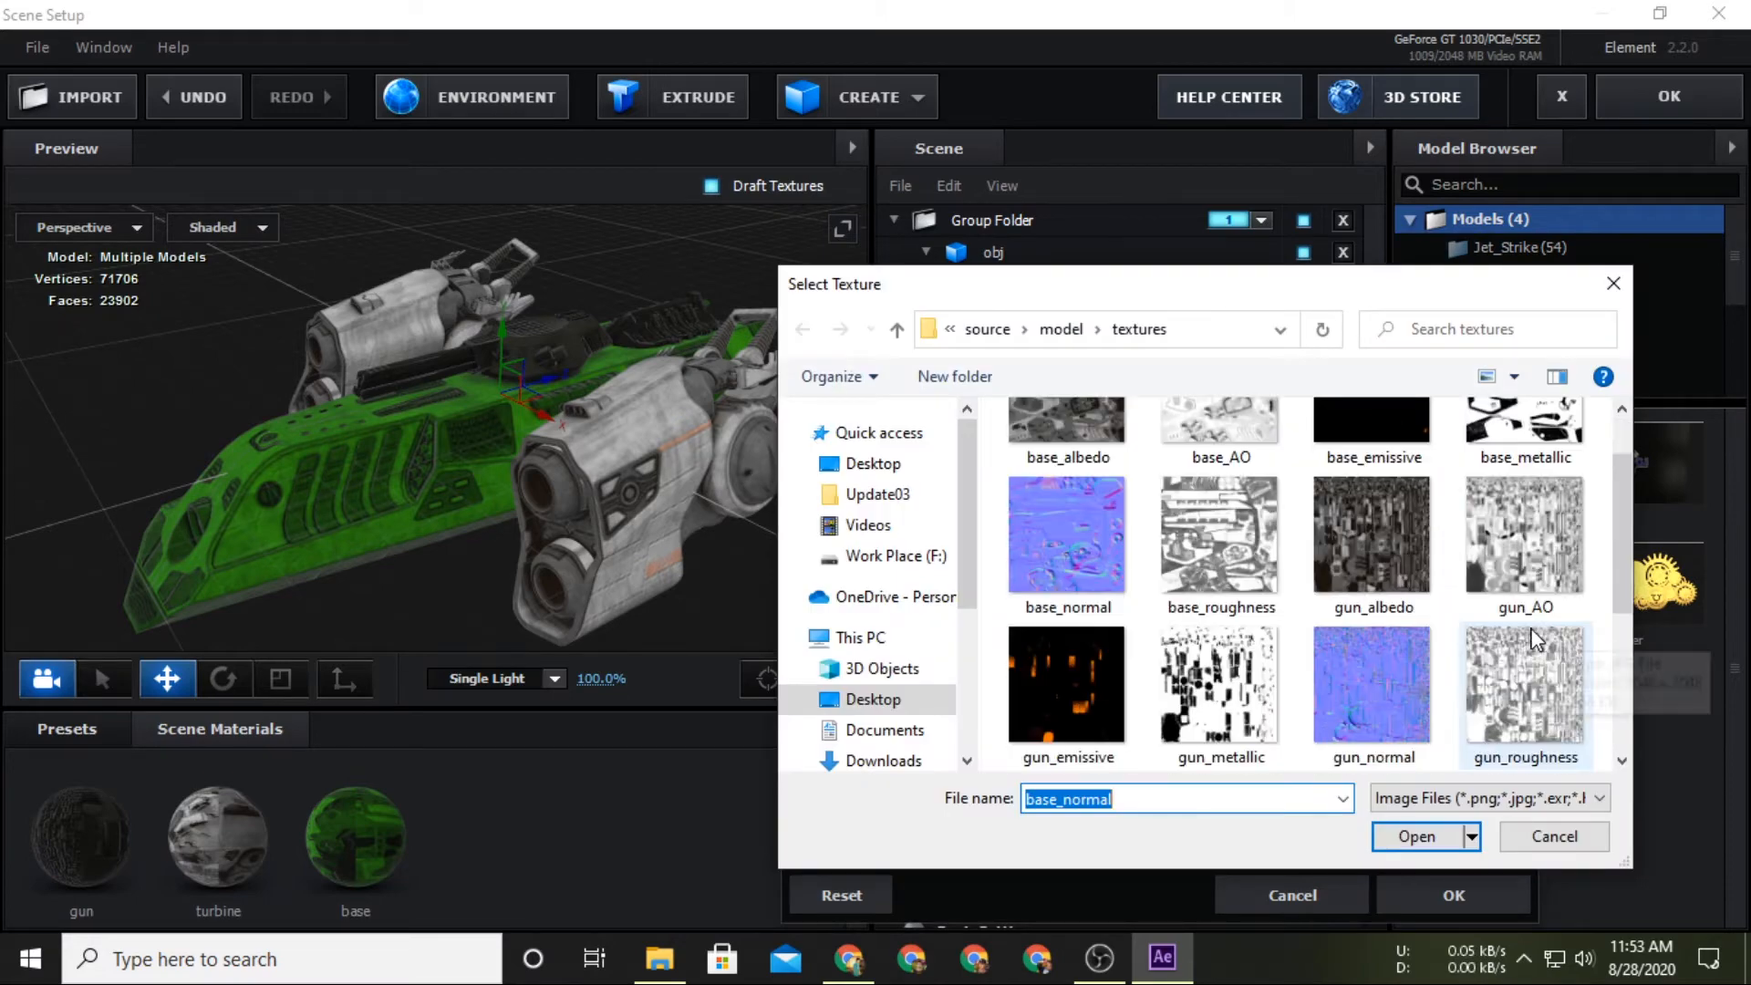
scroll(1561, 656, up, 1)
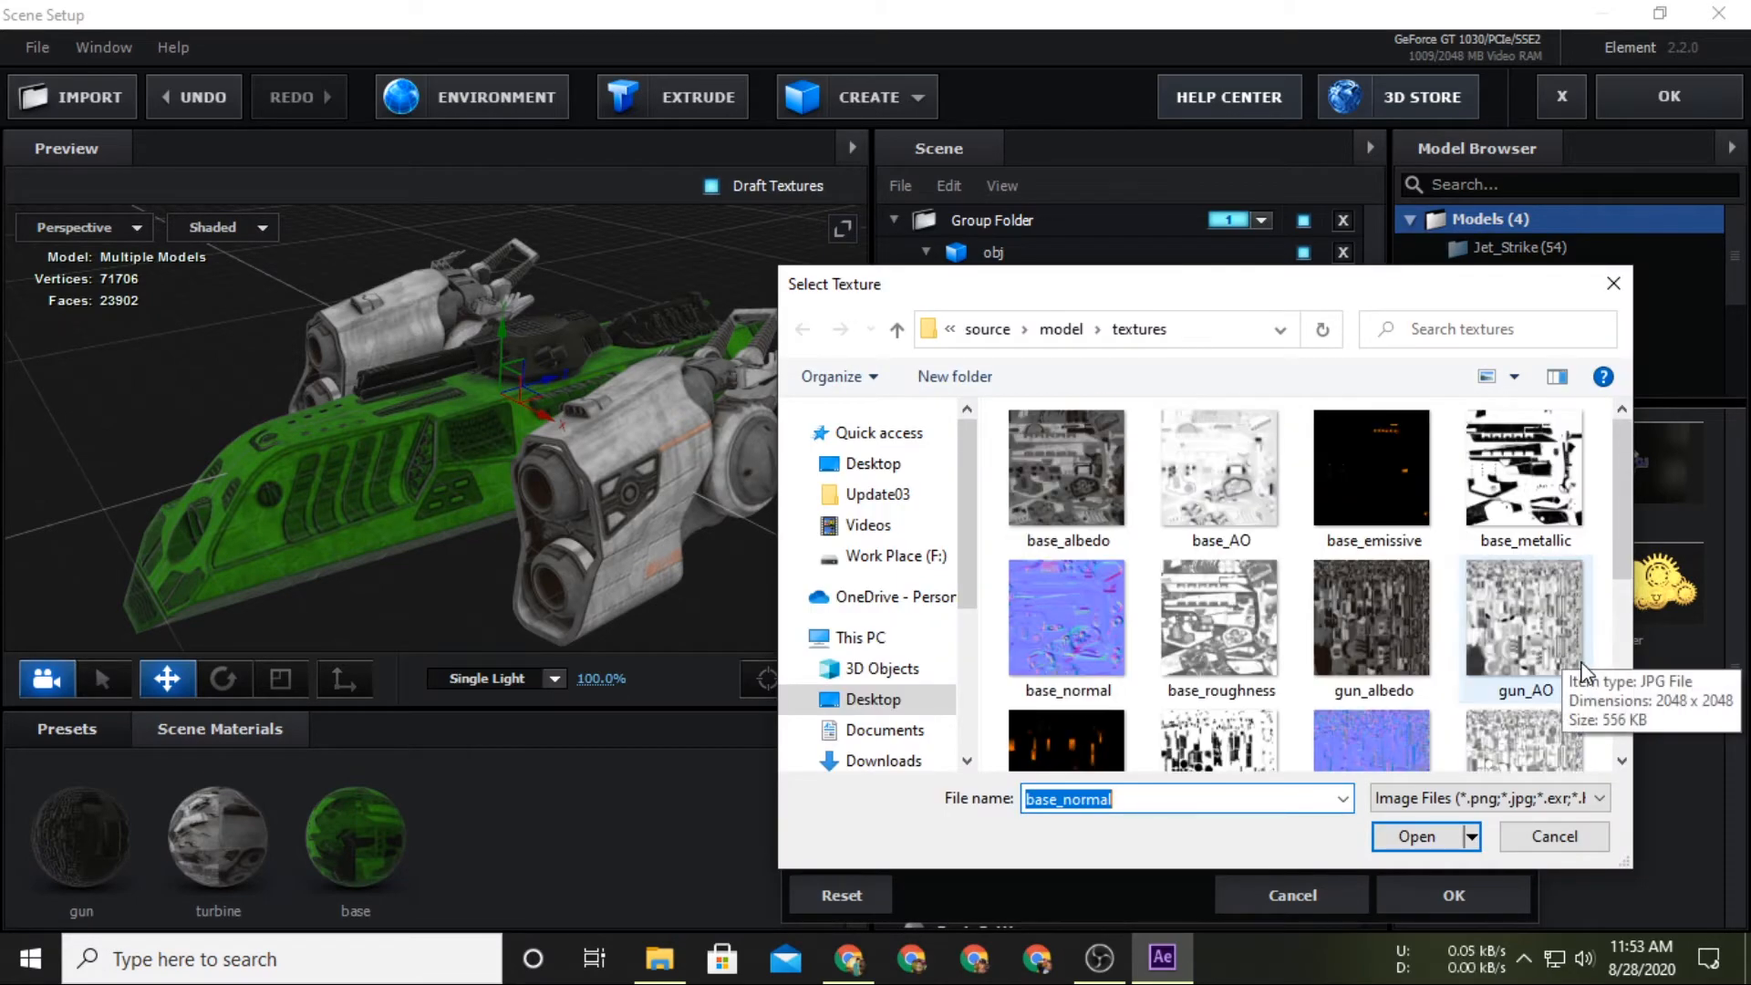
double_click(1525, 469)
click(1504, 894)
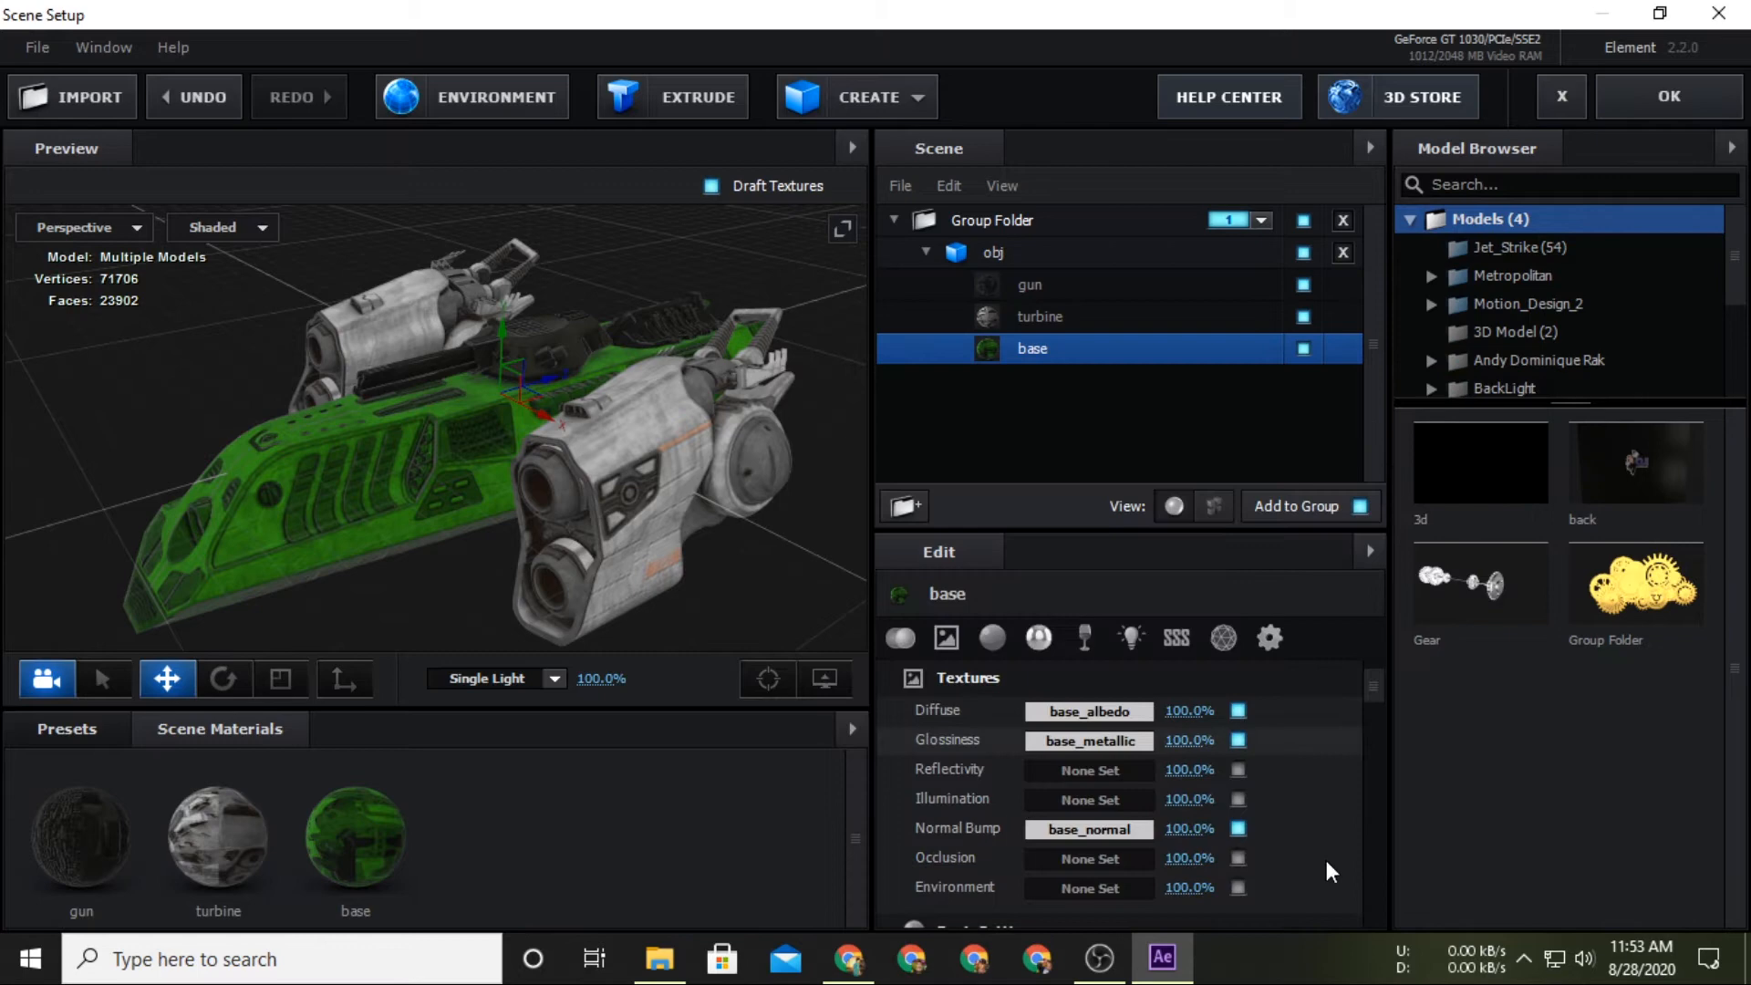
Load base_AO as the occlusion texture of the base material.
scroll(1087, 801, down, 2)
click(1085, 801)
click(1208, 467)
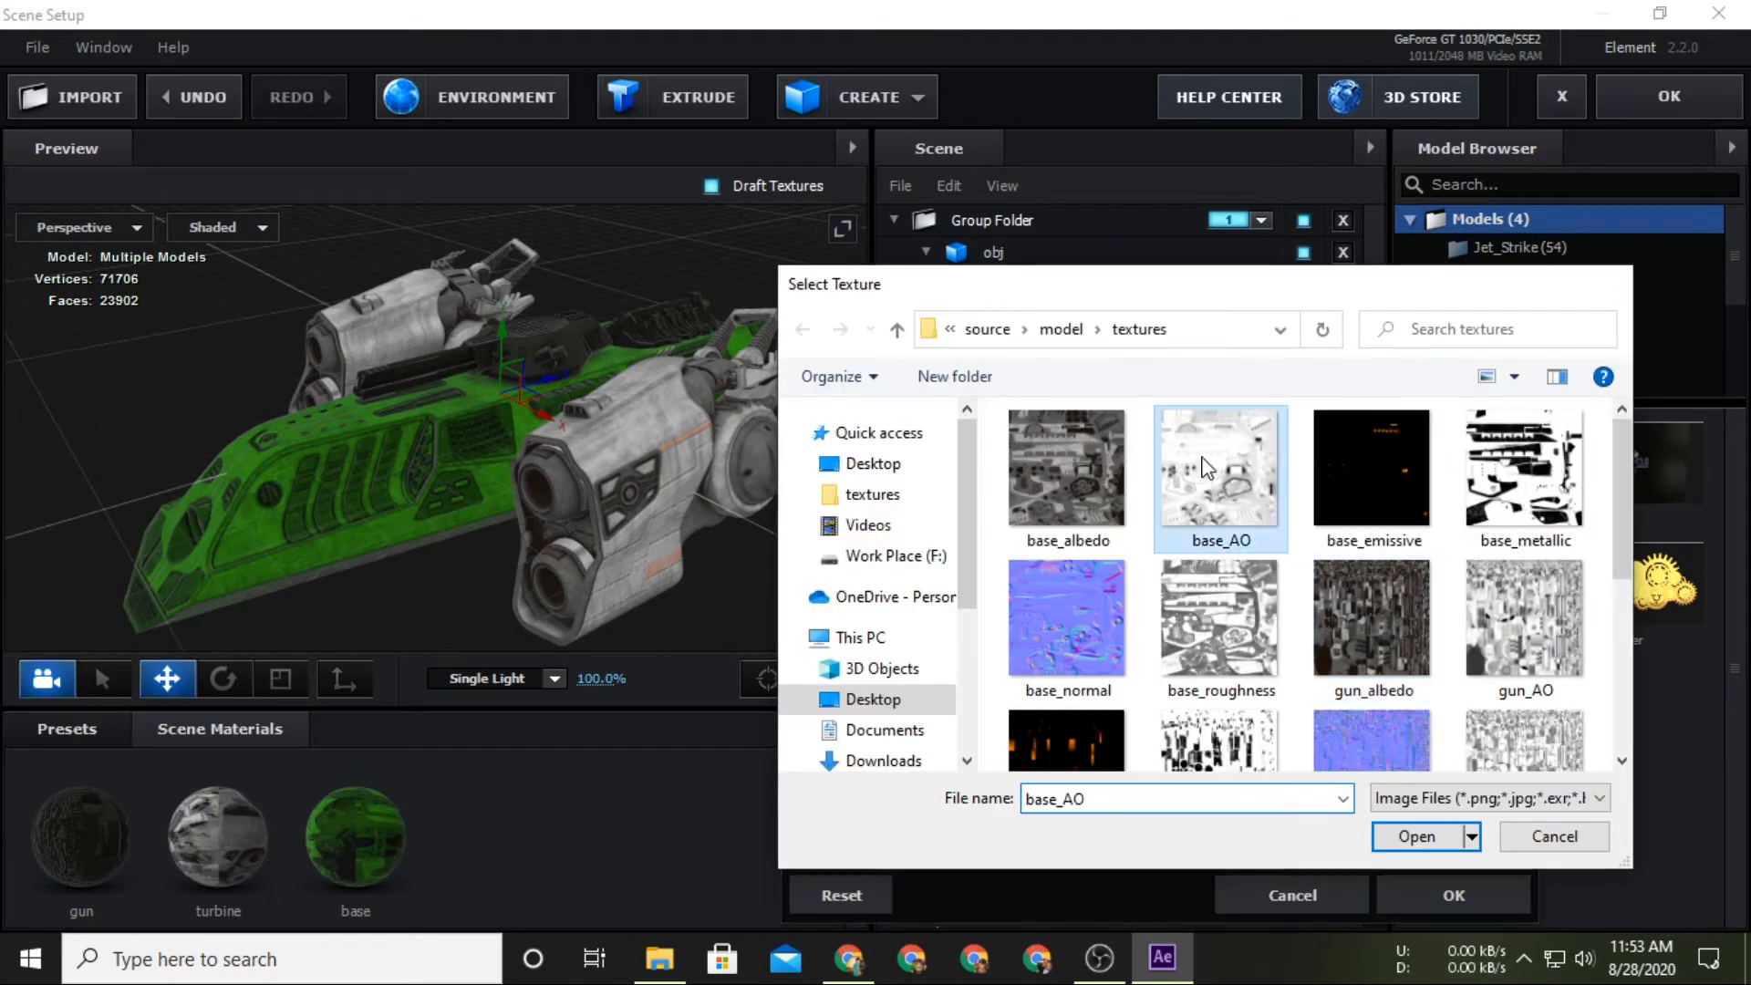
double_click(1208, 466)
click(1454, 894)
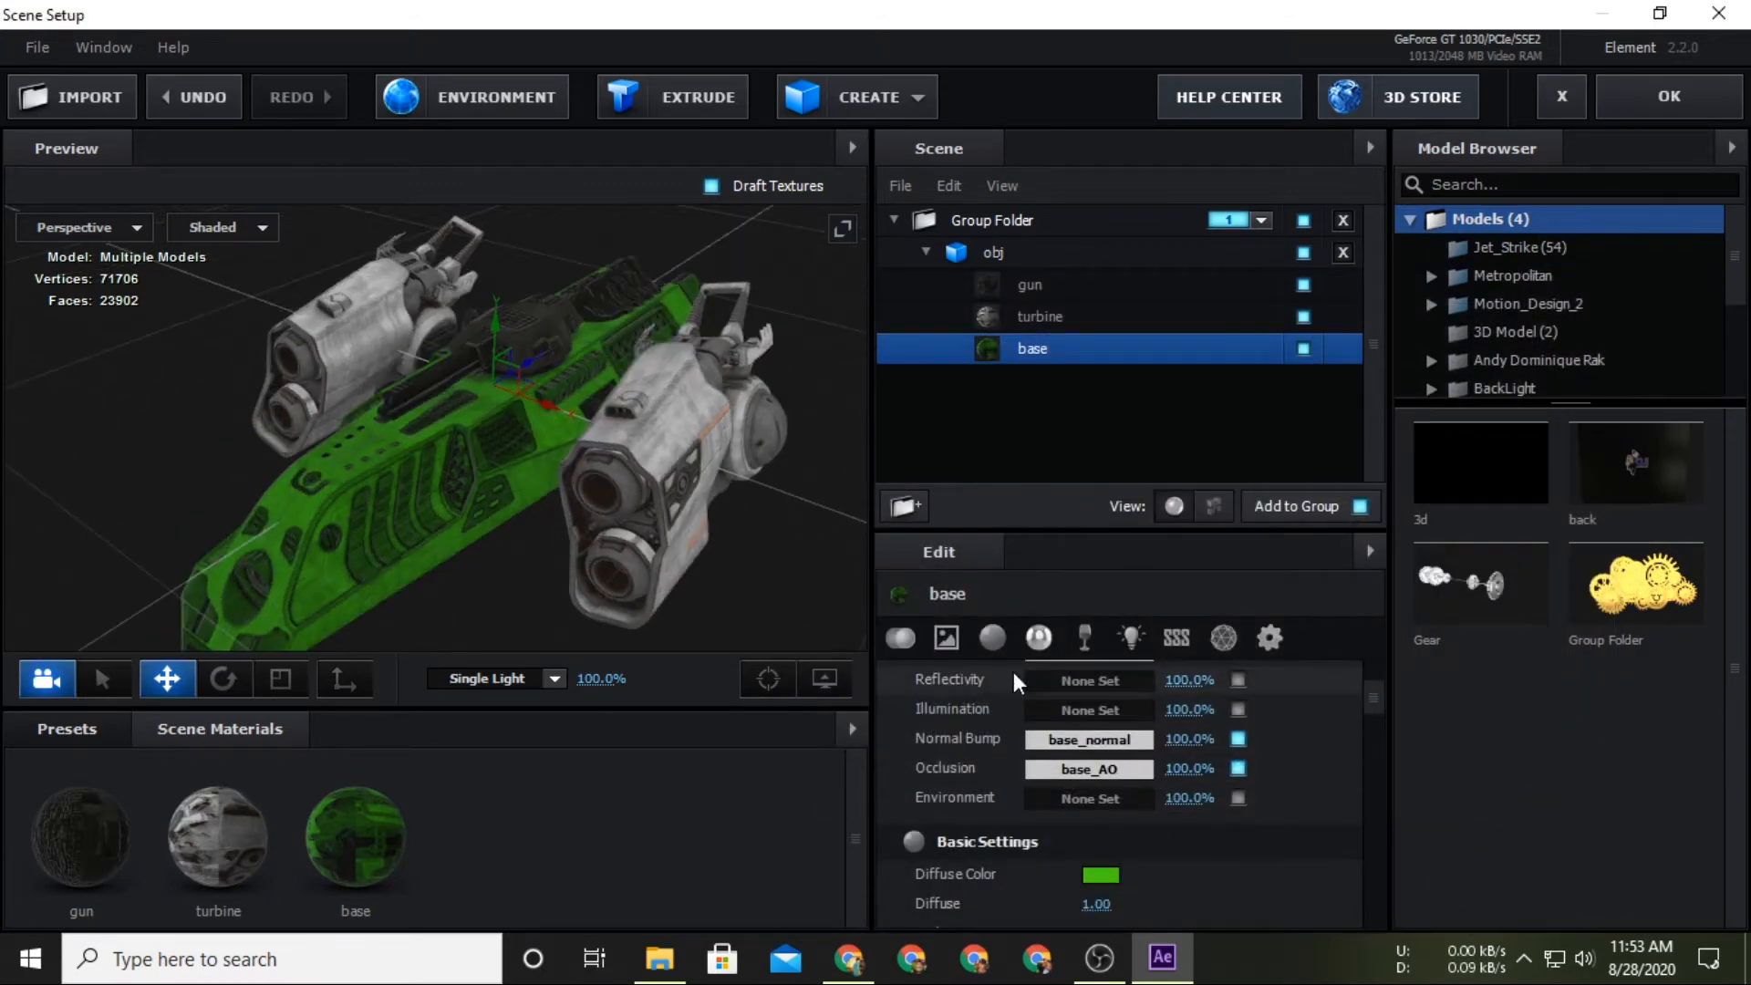
Set the base material's diffuse color to white, FFFFFF.
scroll(1017, 682, down, 3)
click(1112, 710)
drag(914, 640, 918, 585)
drag(1225, 658, 1238, 593)
drag(934, 589, 874, 584)
click(1296, 890)
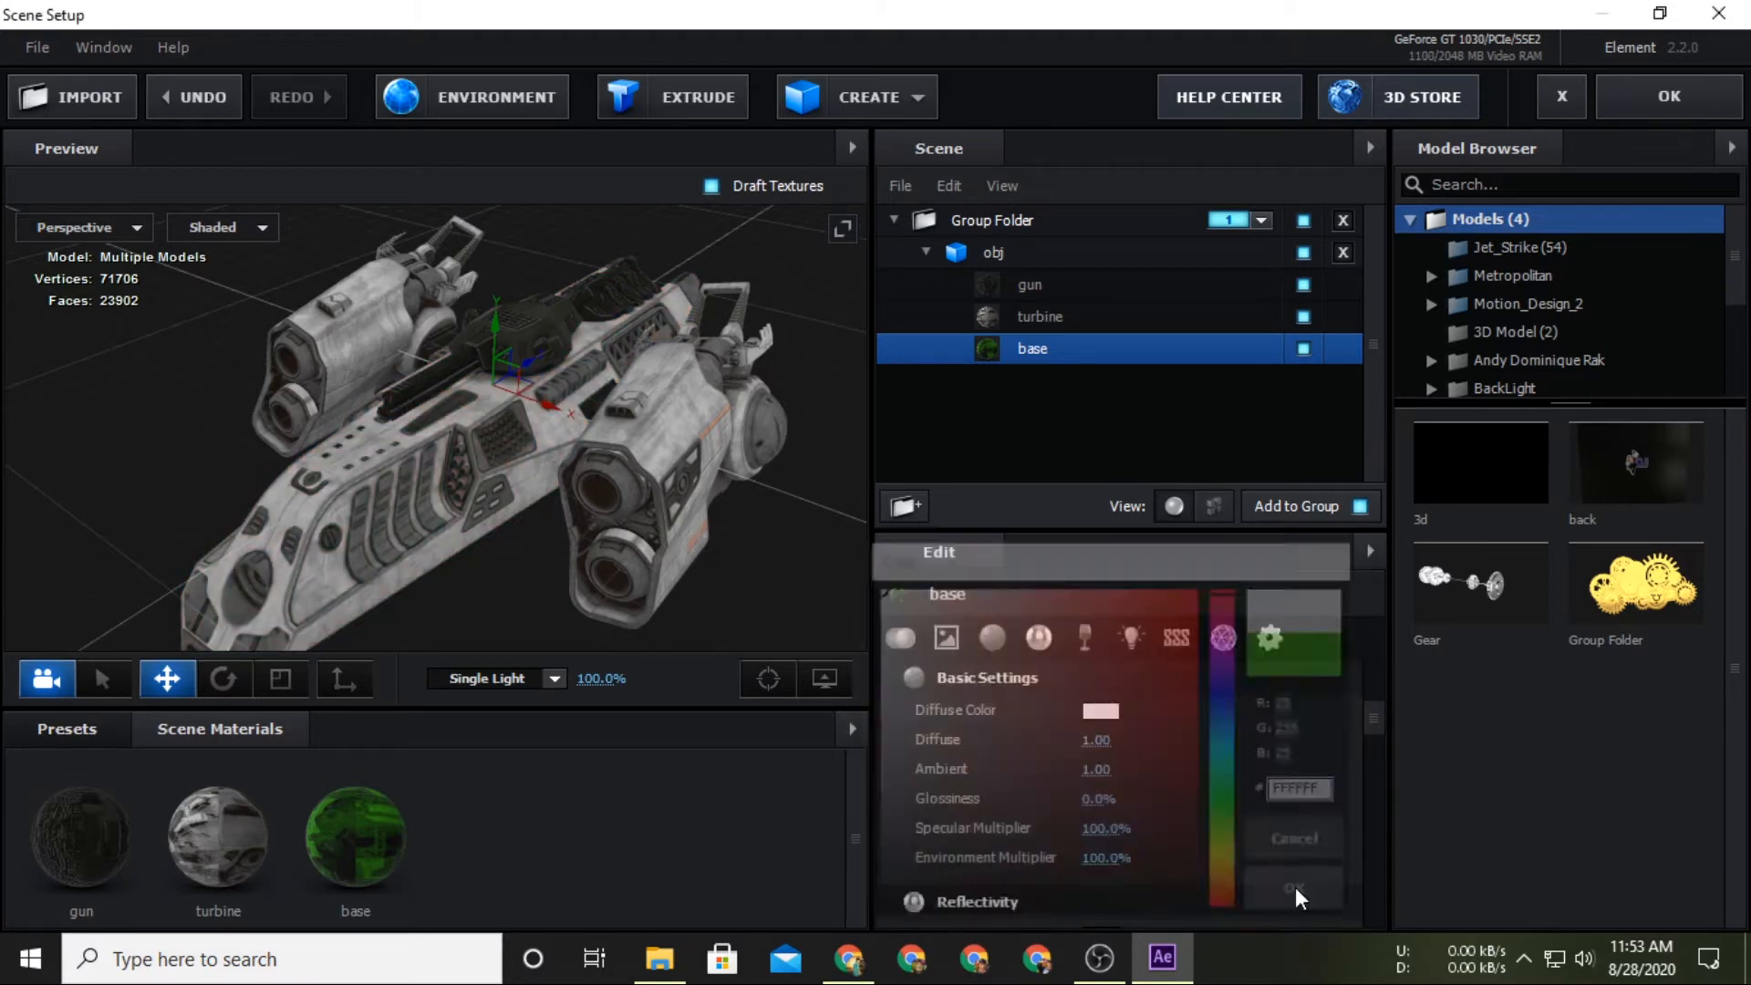
Accept the Element scene setup and return the composition's current time to 0:00:00:00.
drag(829, 501, 862, 415)
click(1706, 108)
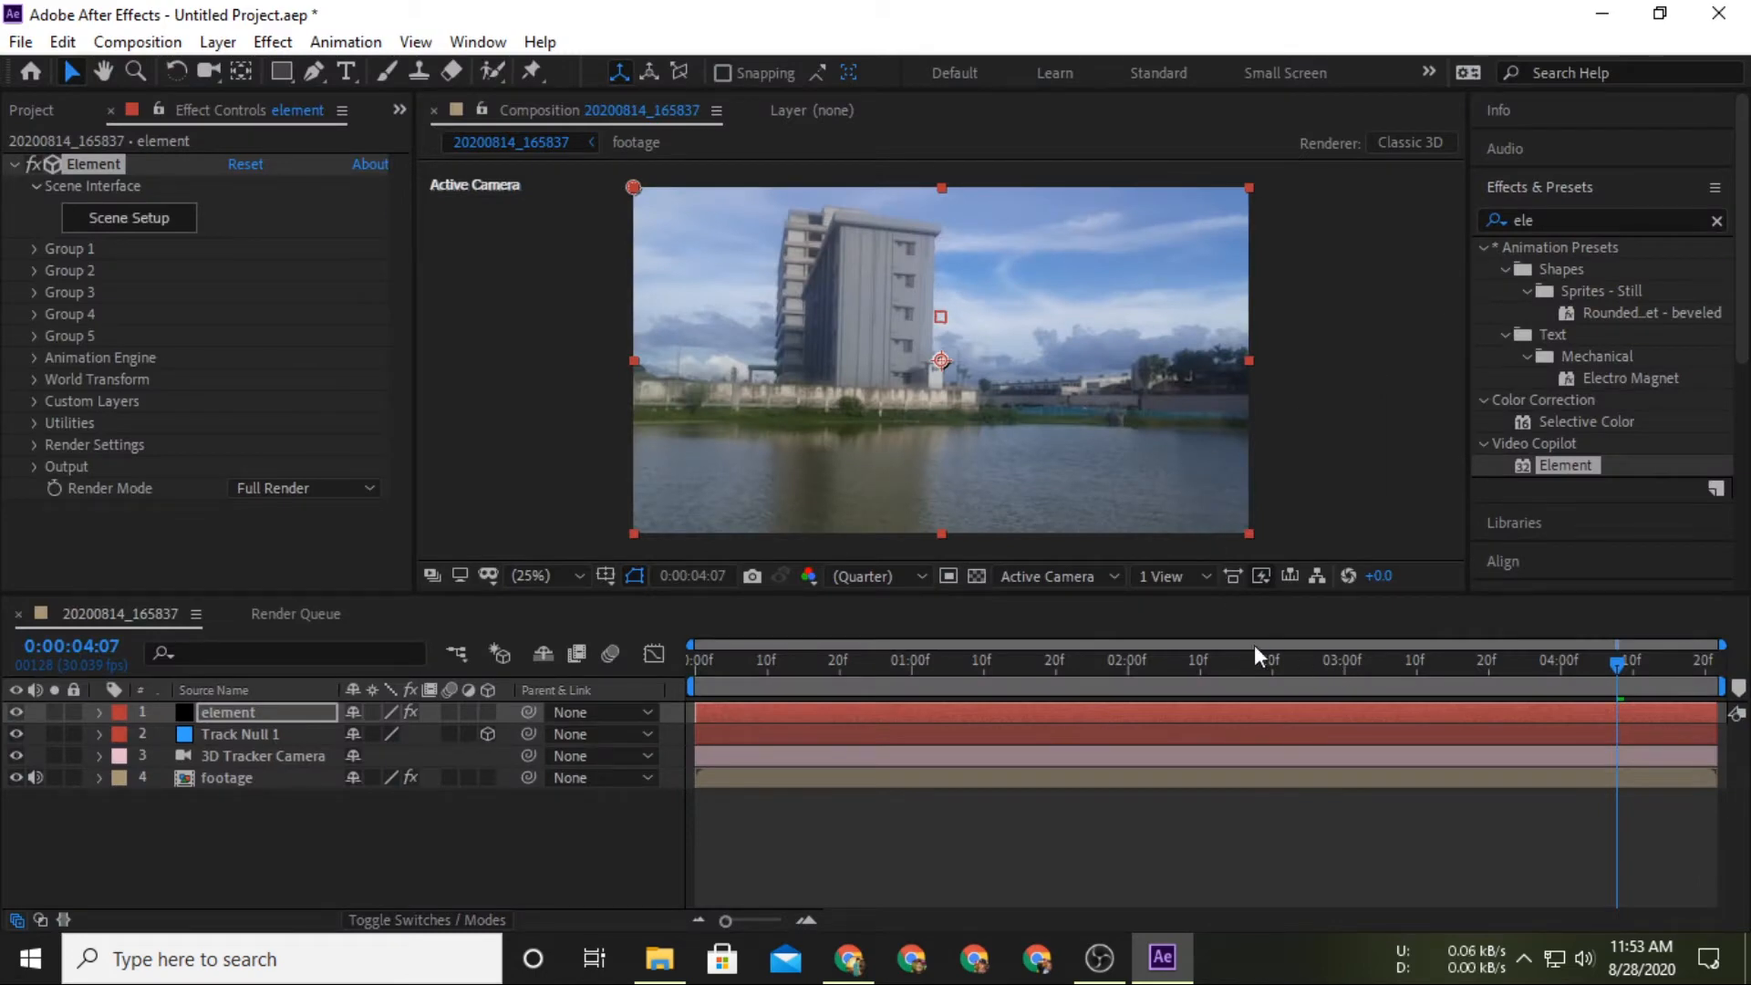
click(753, 676)
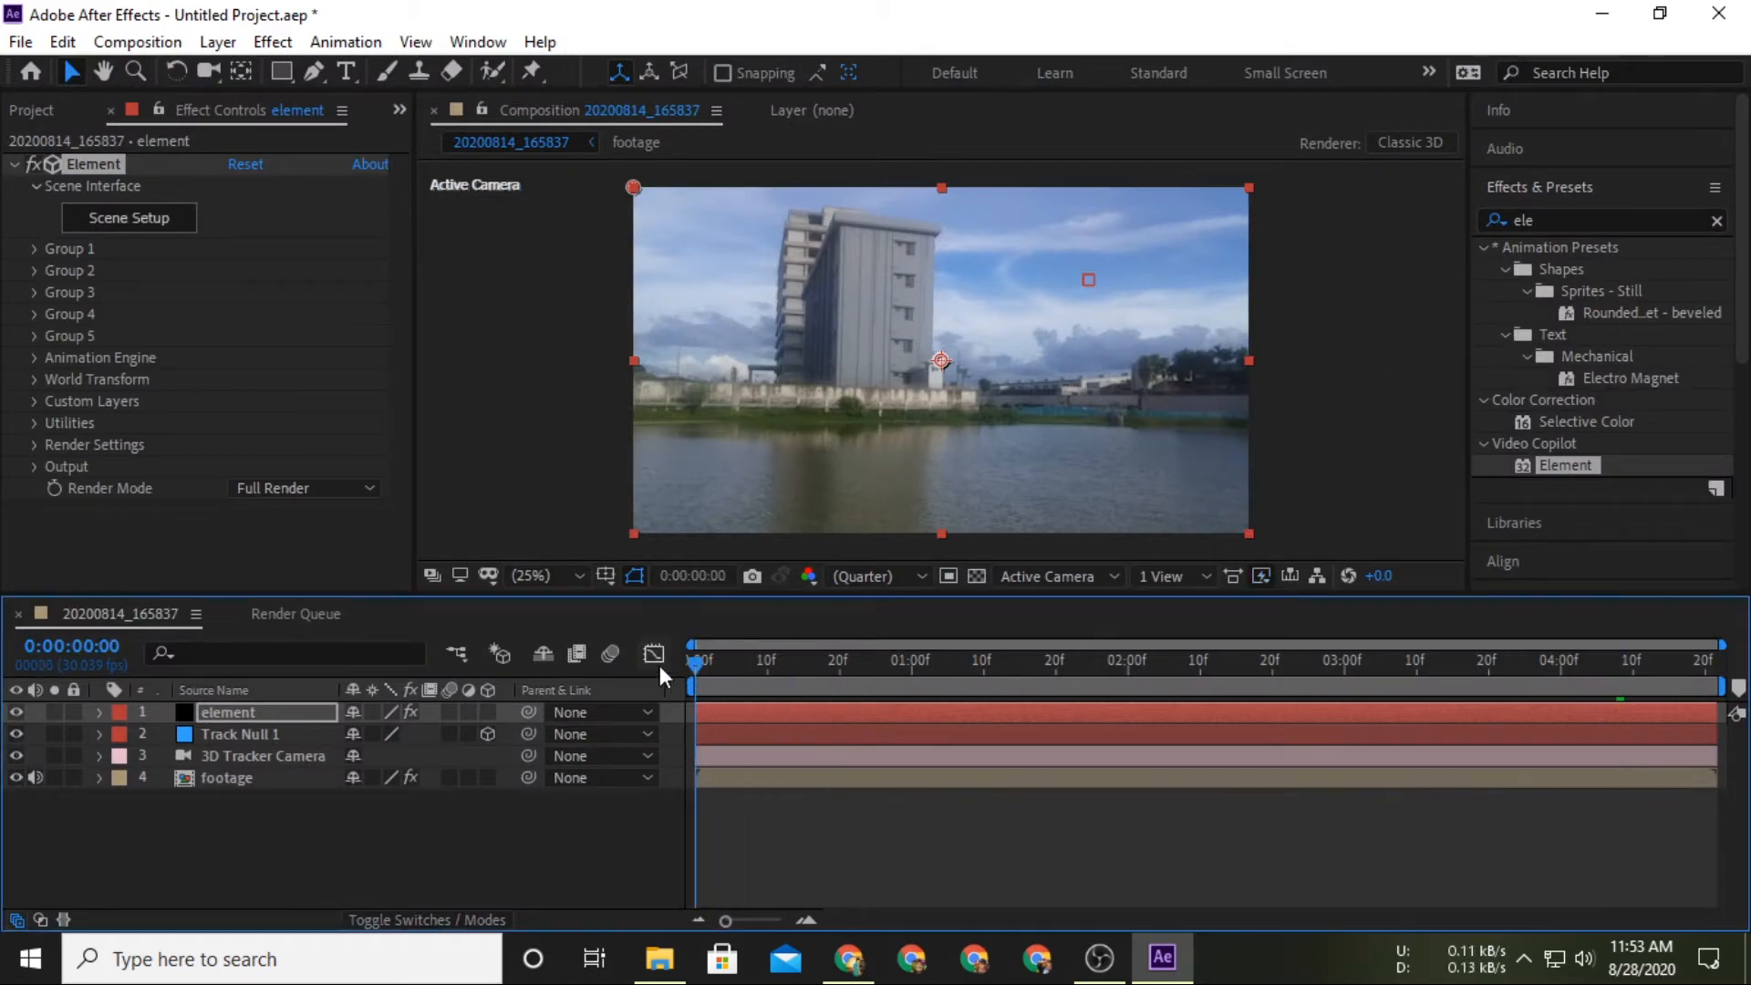
drag(761, 663, 379, 664)
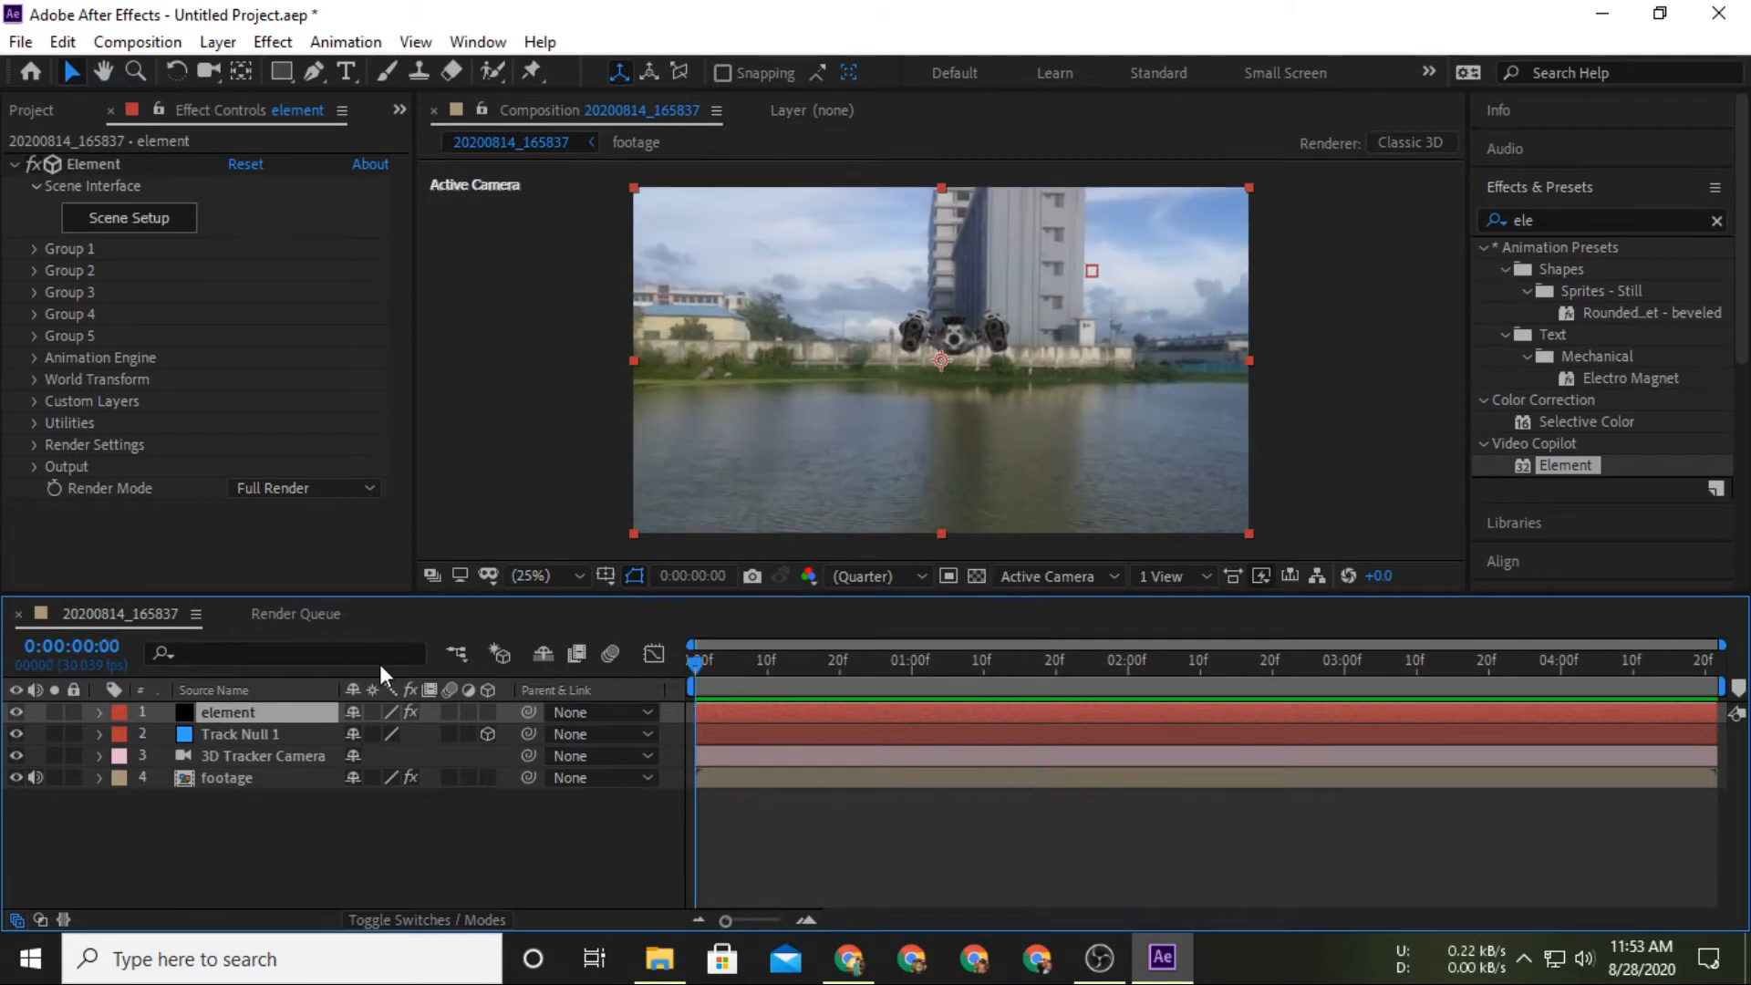
Create a group null for Group 1 of the Element effect and select its layer.
click(34, 402)
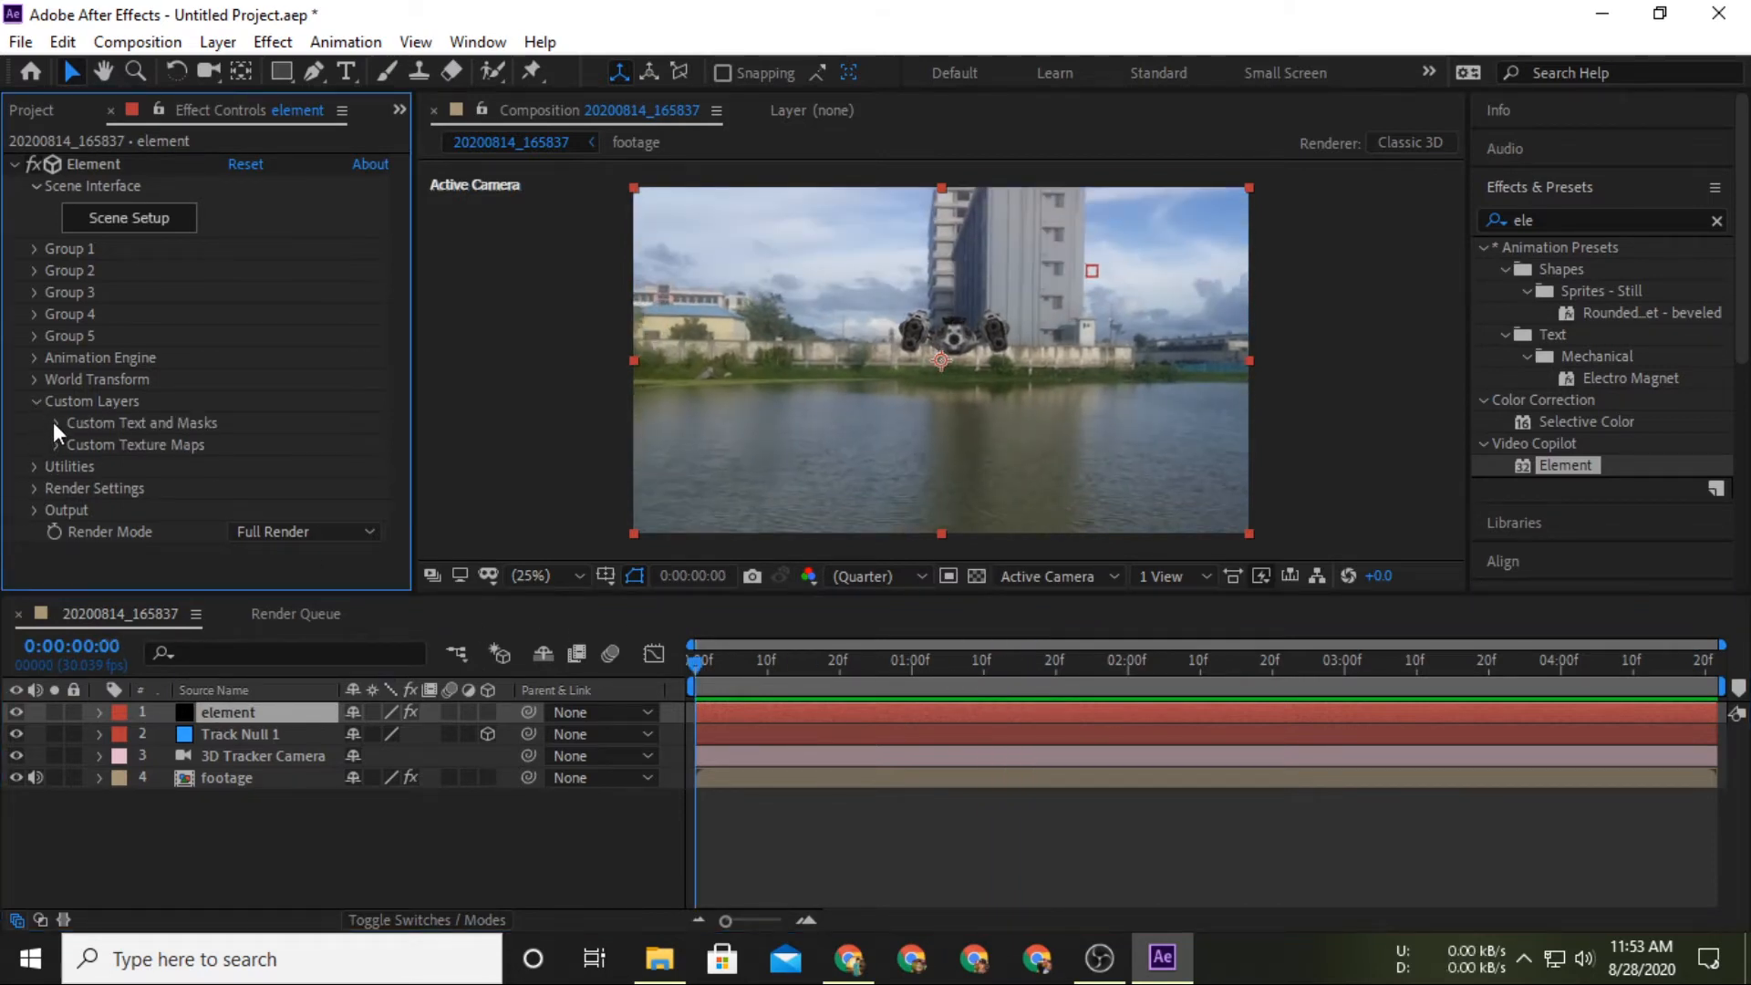
click(34, 402)
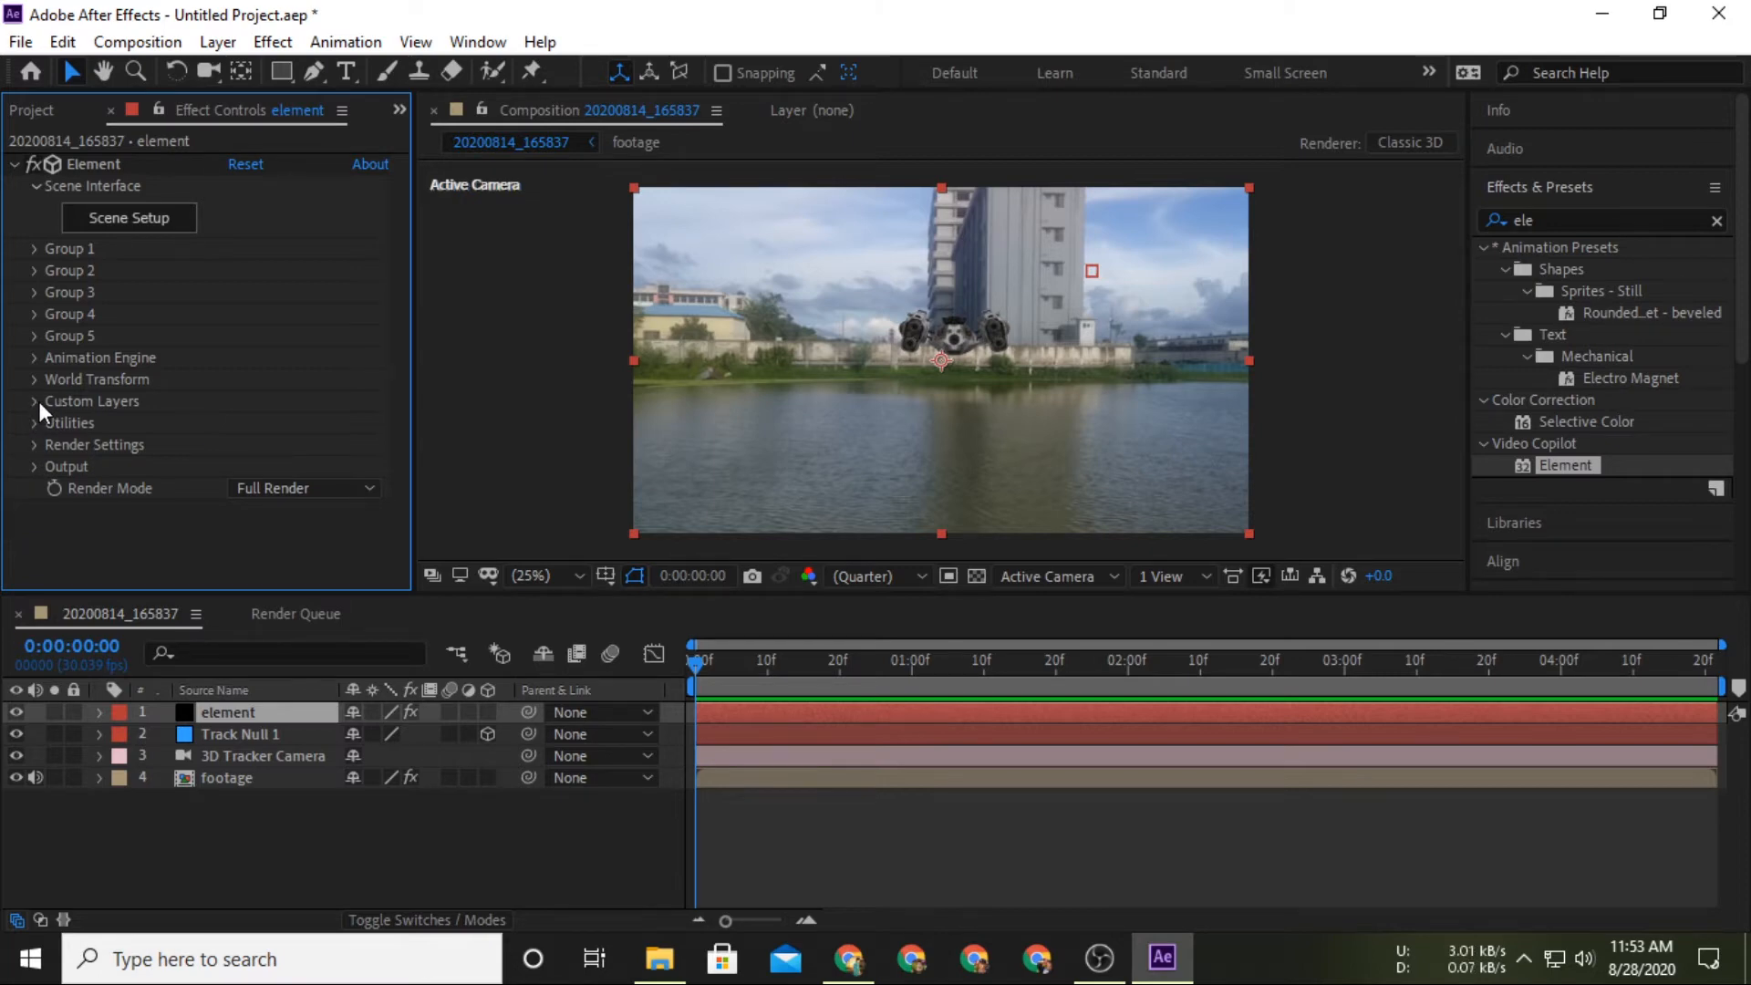
click(35, 249)
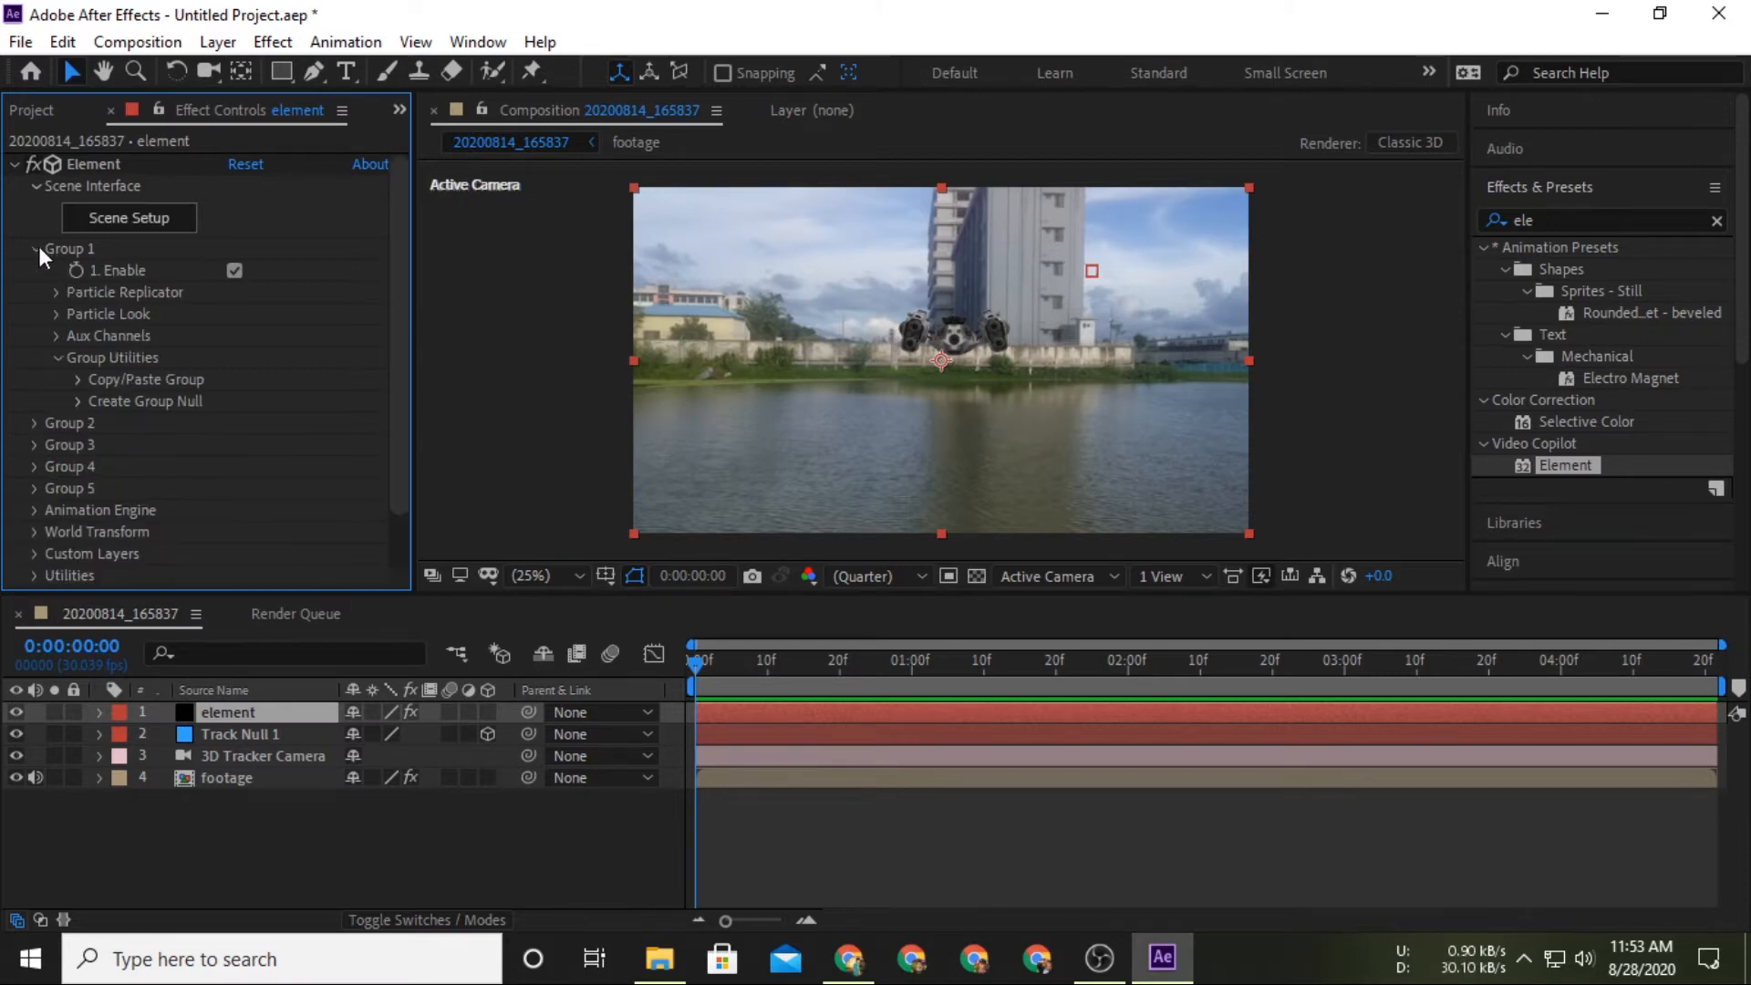
click(77, 401)
click(148, 434)
click(274, 712)
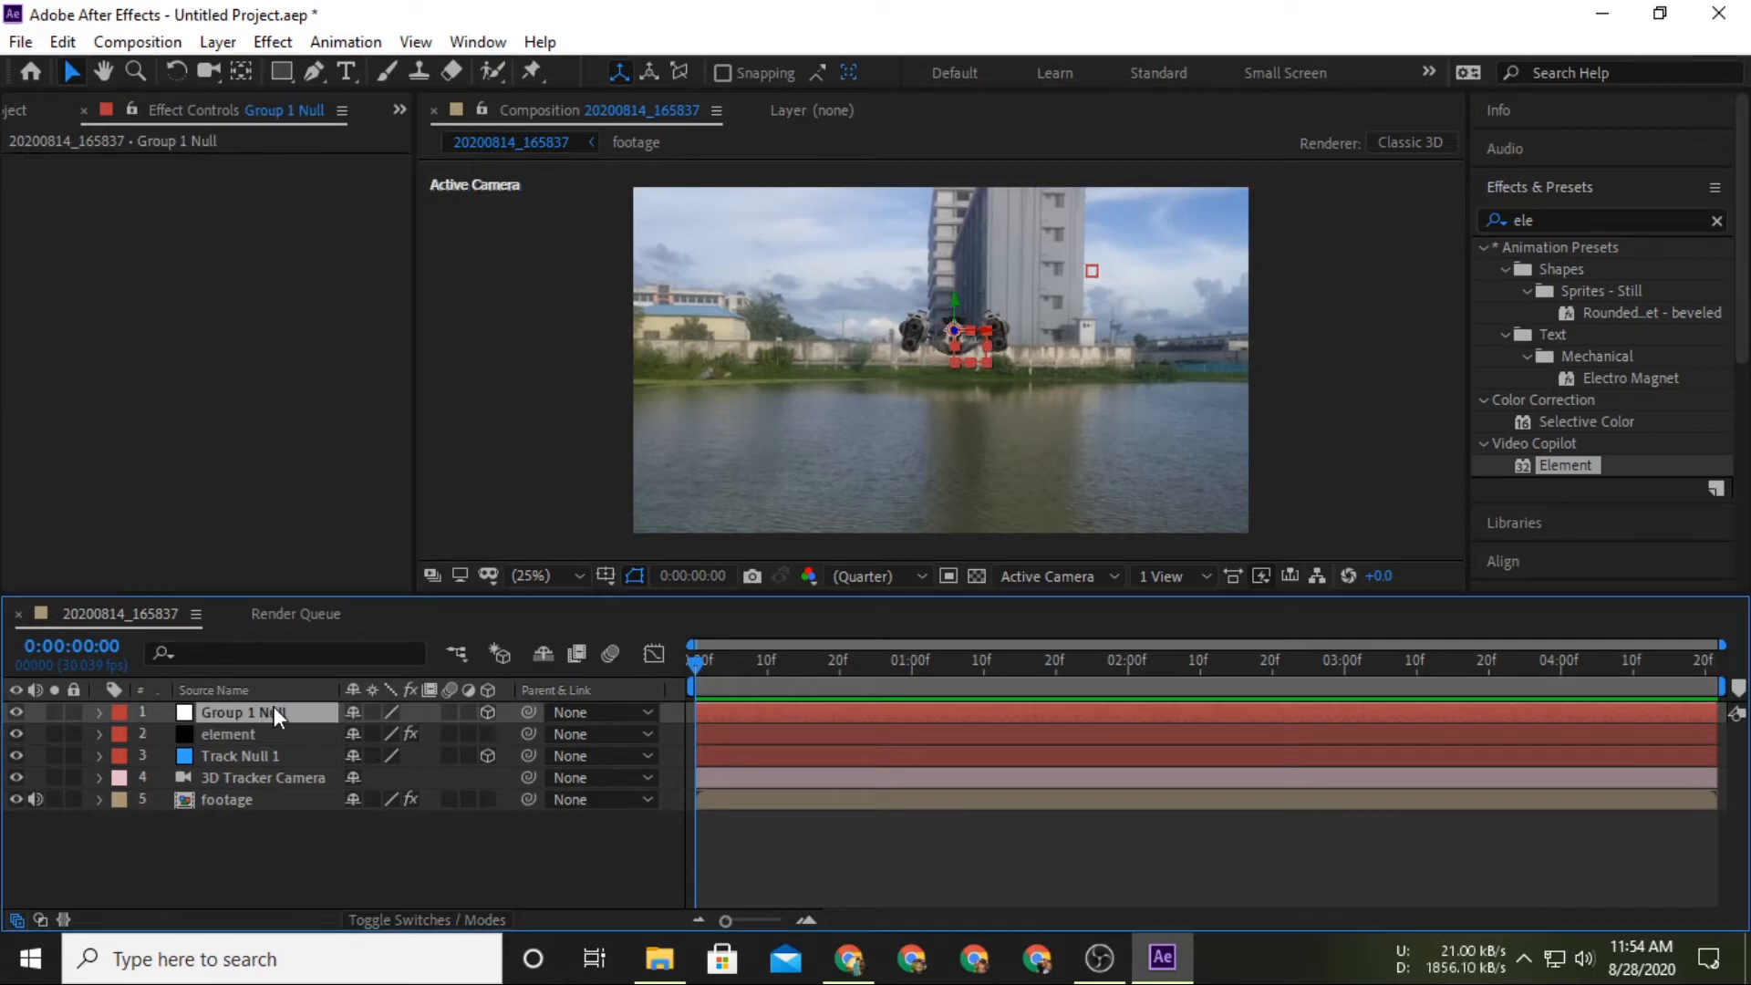
Rotate the Group 1 null to an orientation of about 0, 52, 15.5 degrees and scale it to about 244%.
key(w)
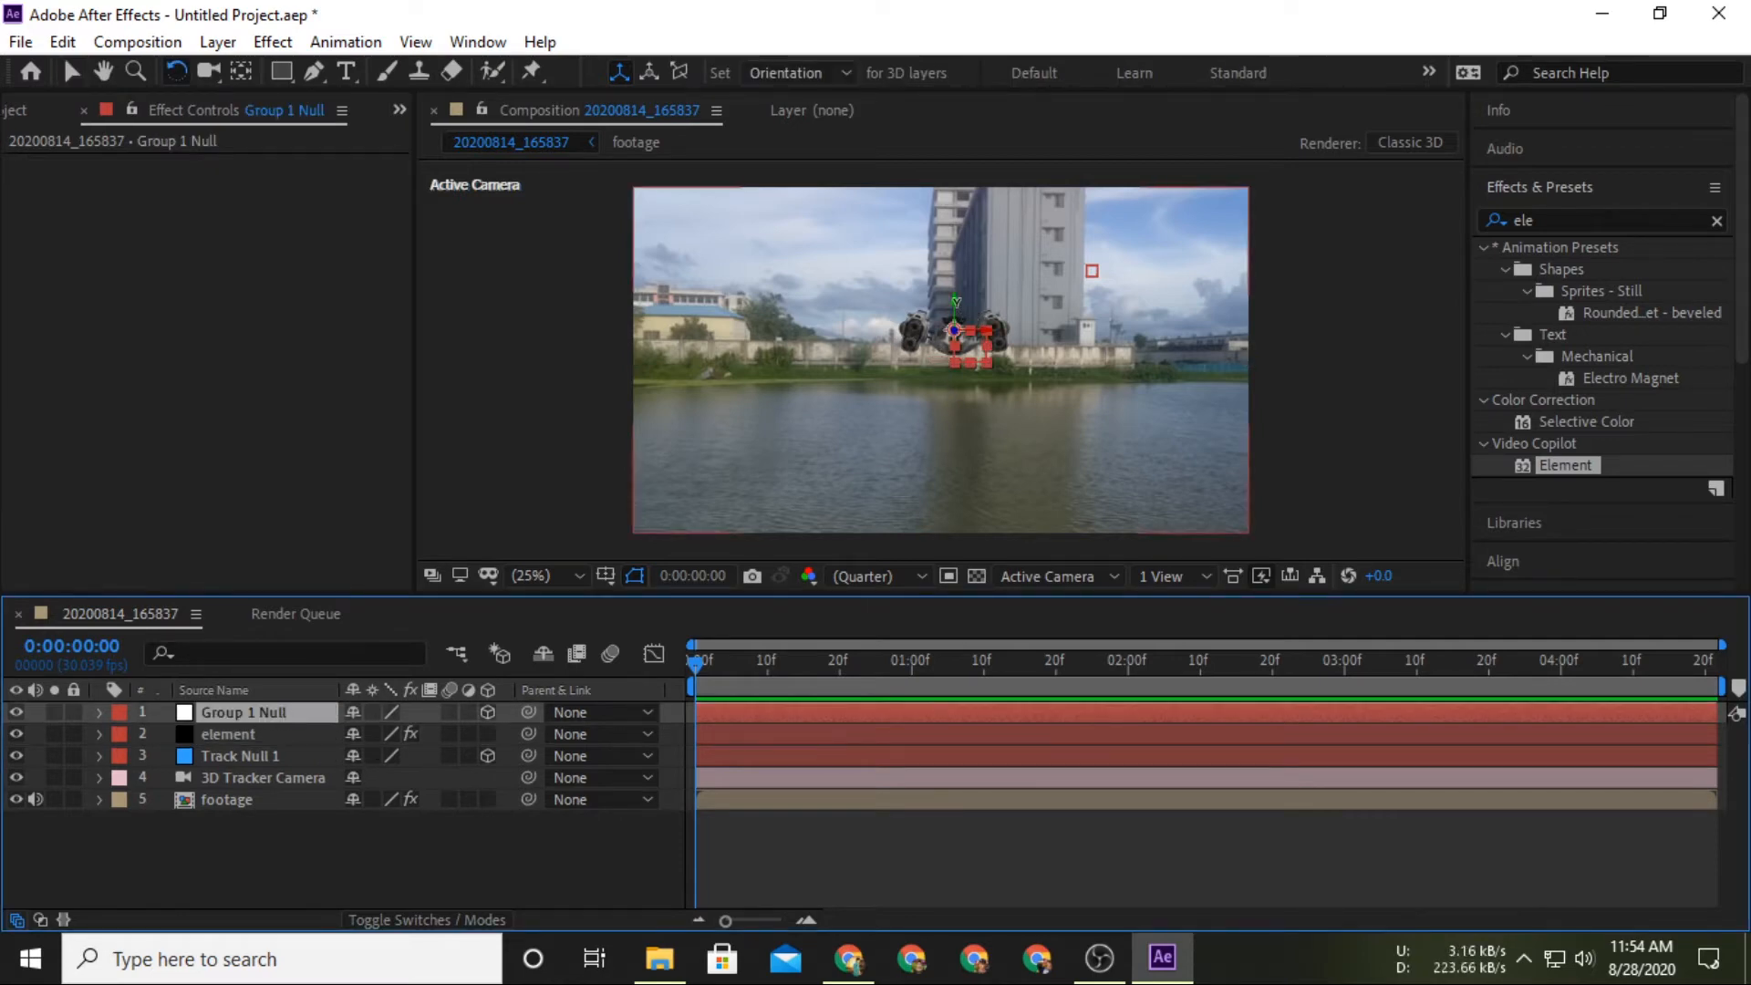
drag(956, 303, 948, 358)
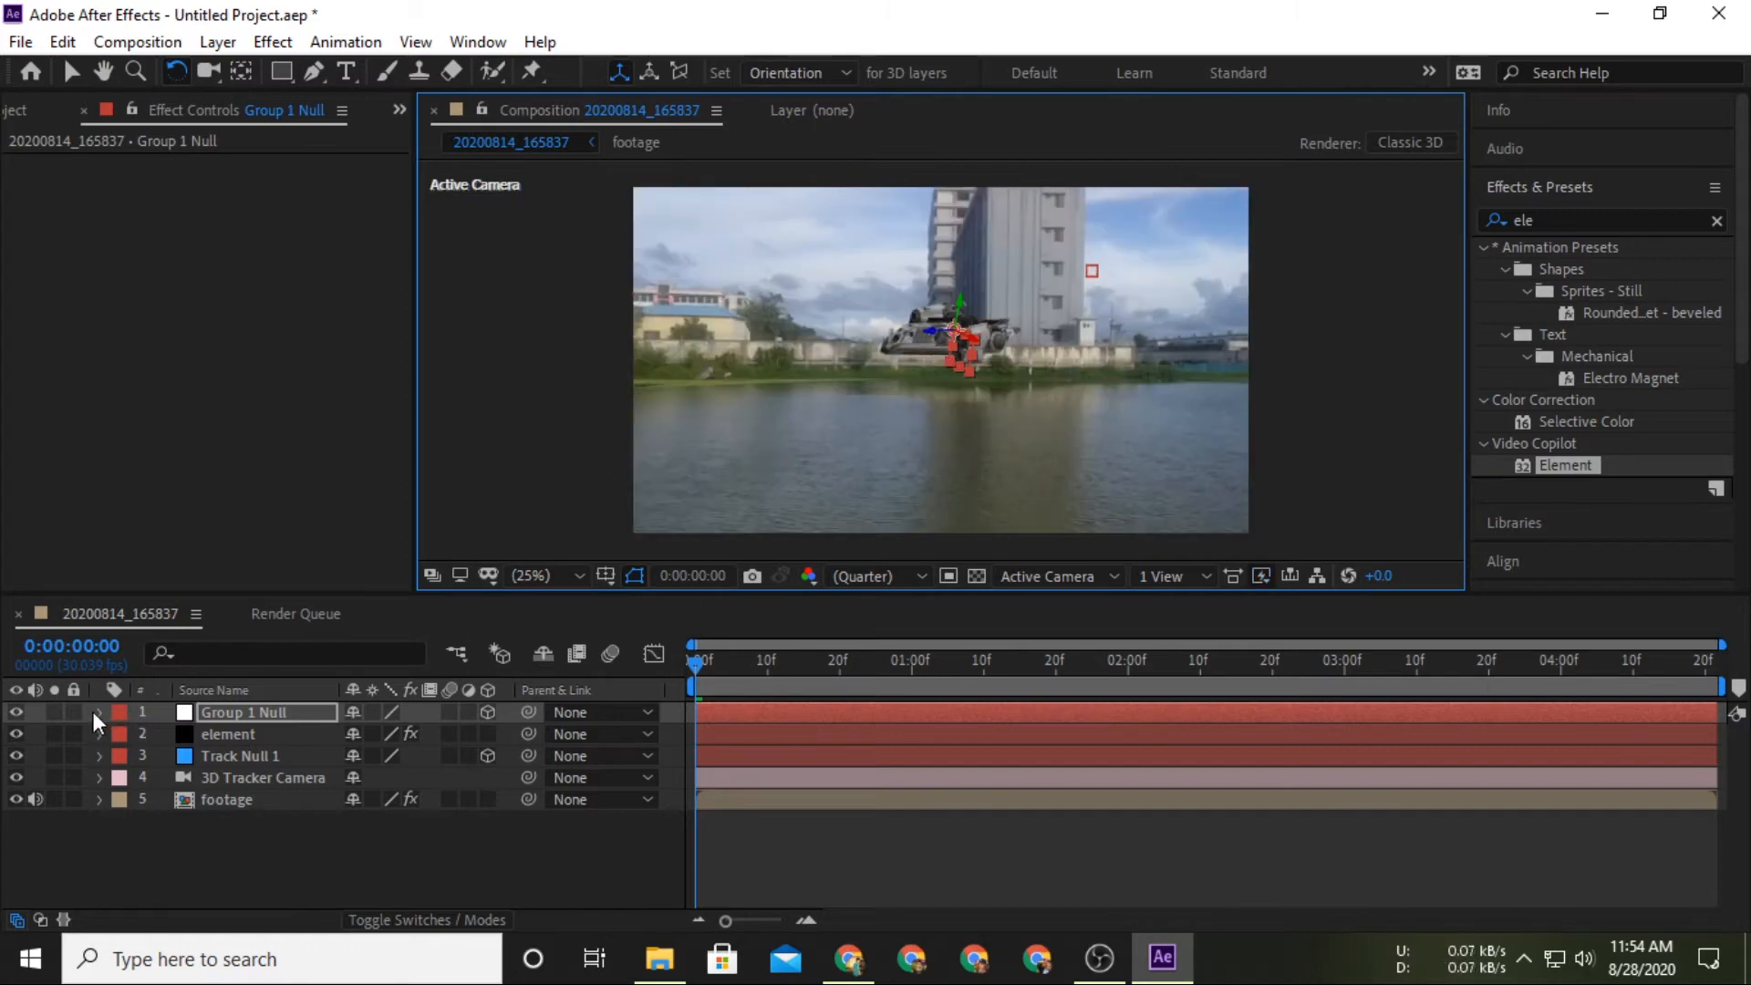
click(97, 712)
click(121, 735)
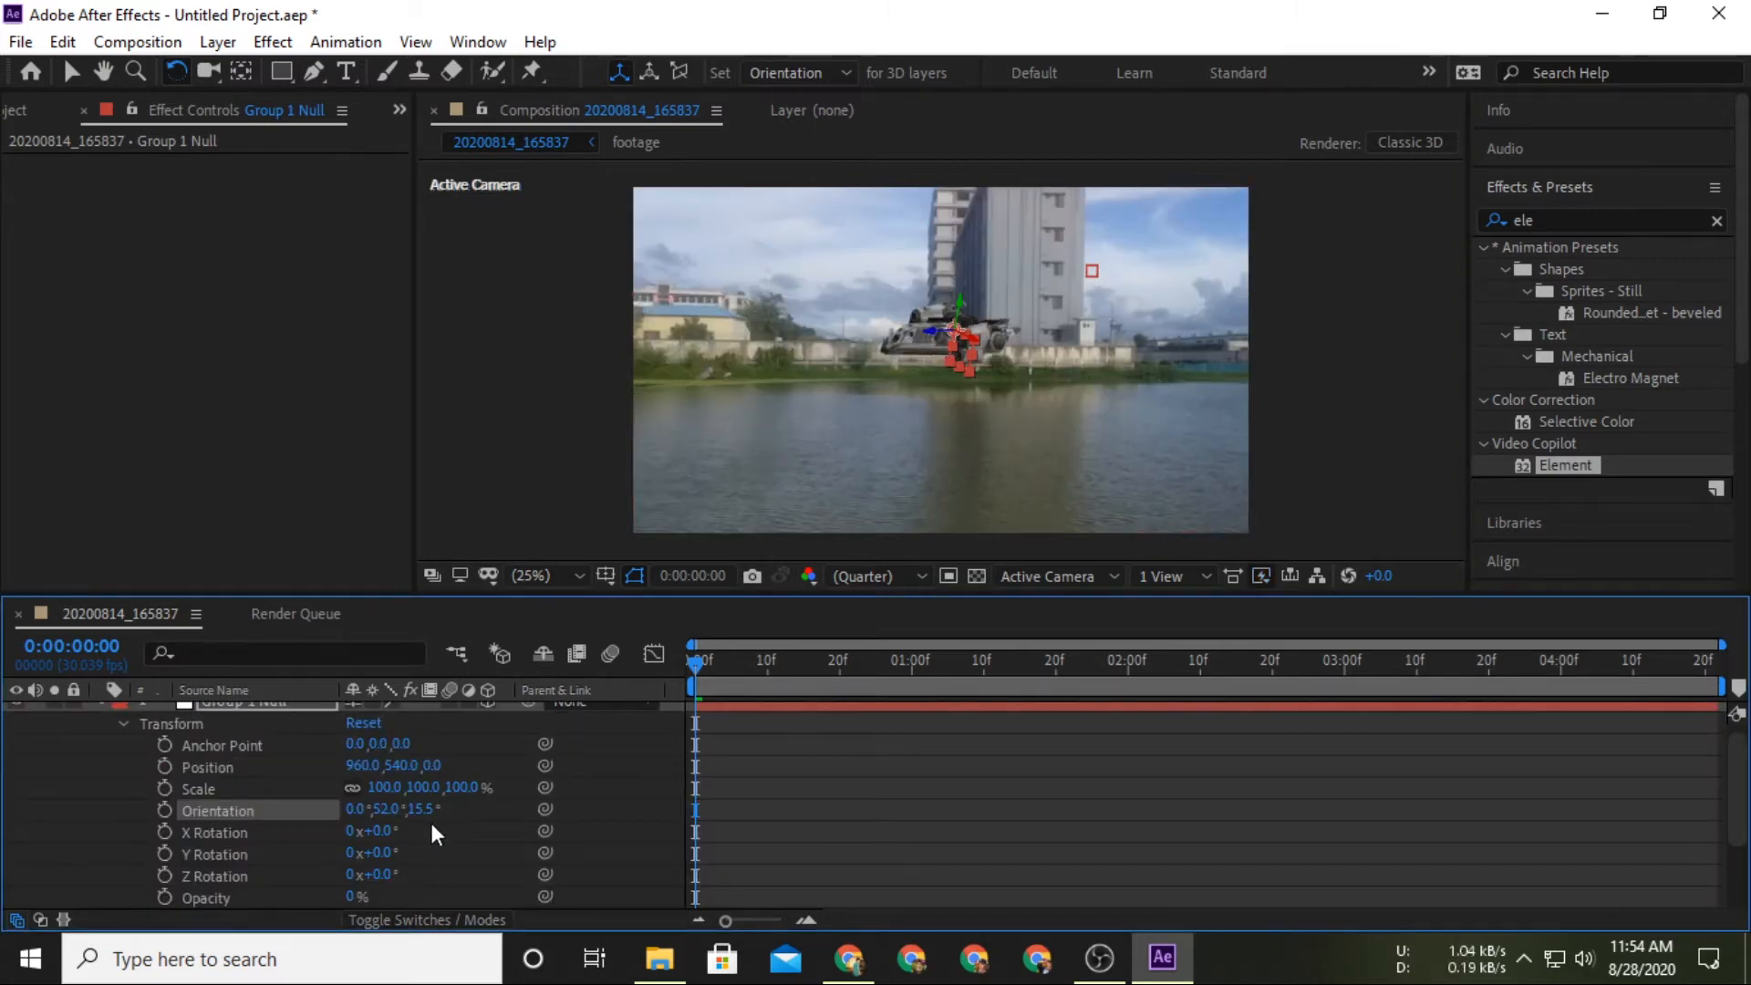
drag(465, 804, 596, 804)
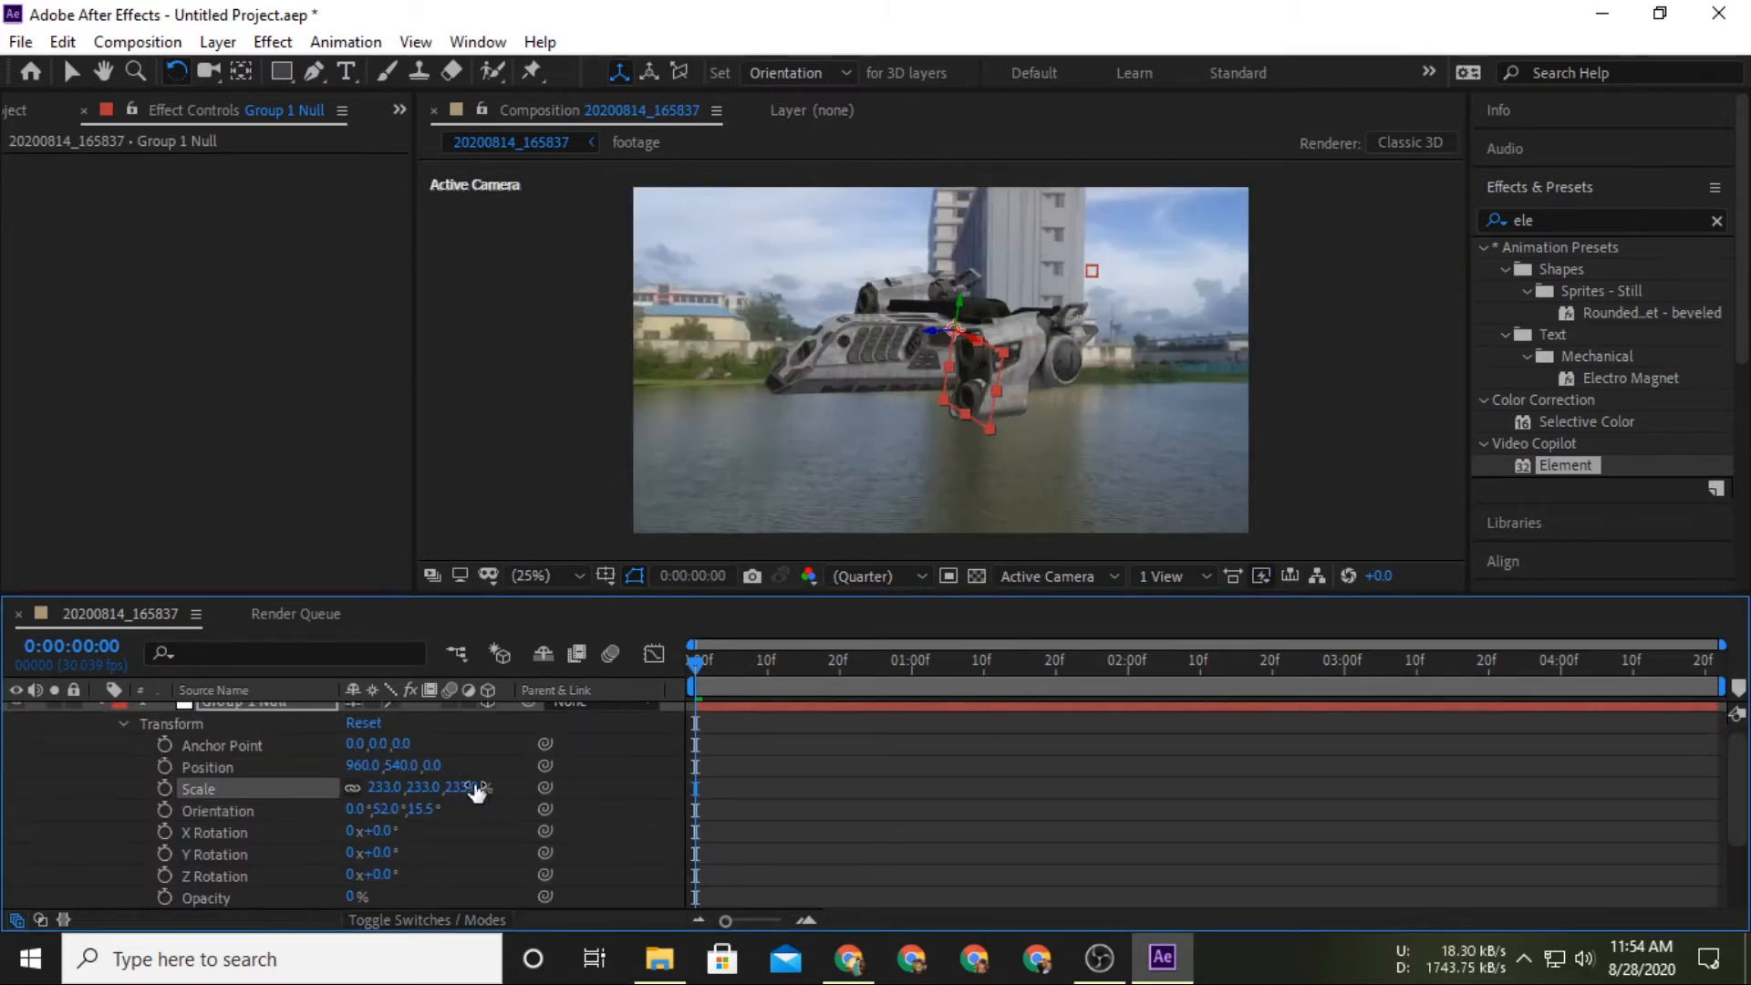
Move the null into the upper-right sky at about 1938, 127, 807 and orient it to about 5.9, 41.8, 4.7 degrees.
drag(963, 305, 1147, 256)
key(v)
drag(1028, 317, 1171, 239)
key(w)
scroll(184, 839, up, 1)
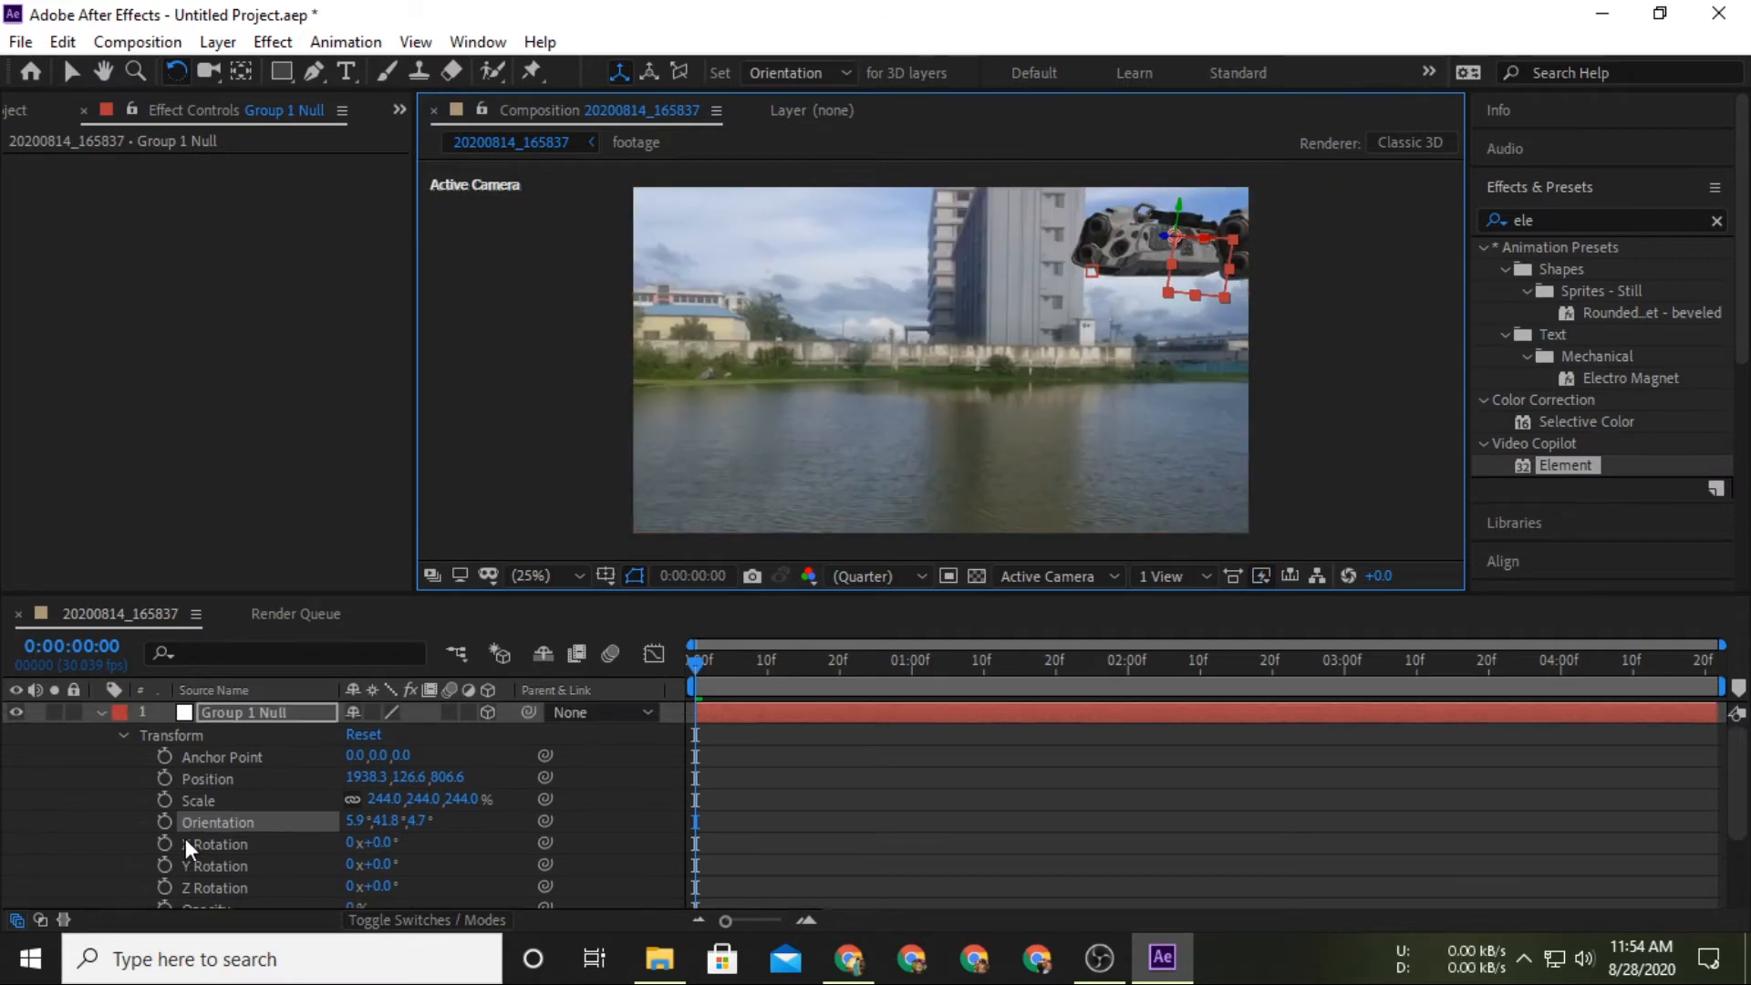
Add keyframes for the null's scale, orientation and X, Y and Z rotation at 0:00:00:00.
click(168, 808)
click(165, 799)
click(164, 822)
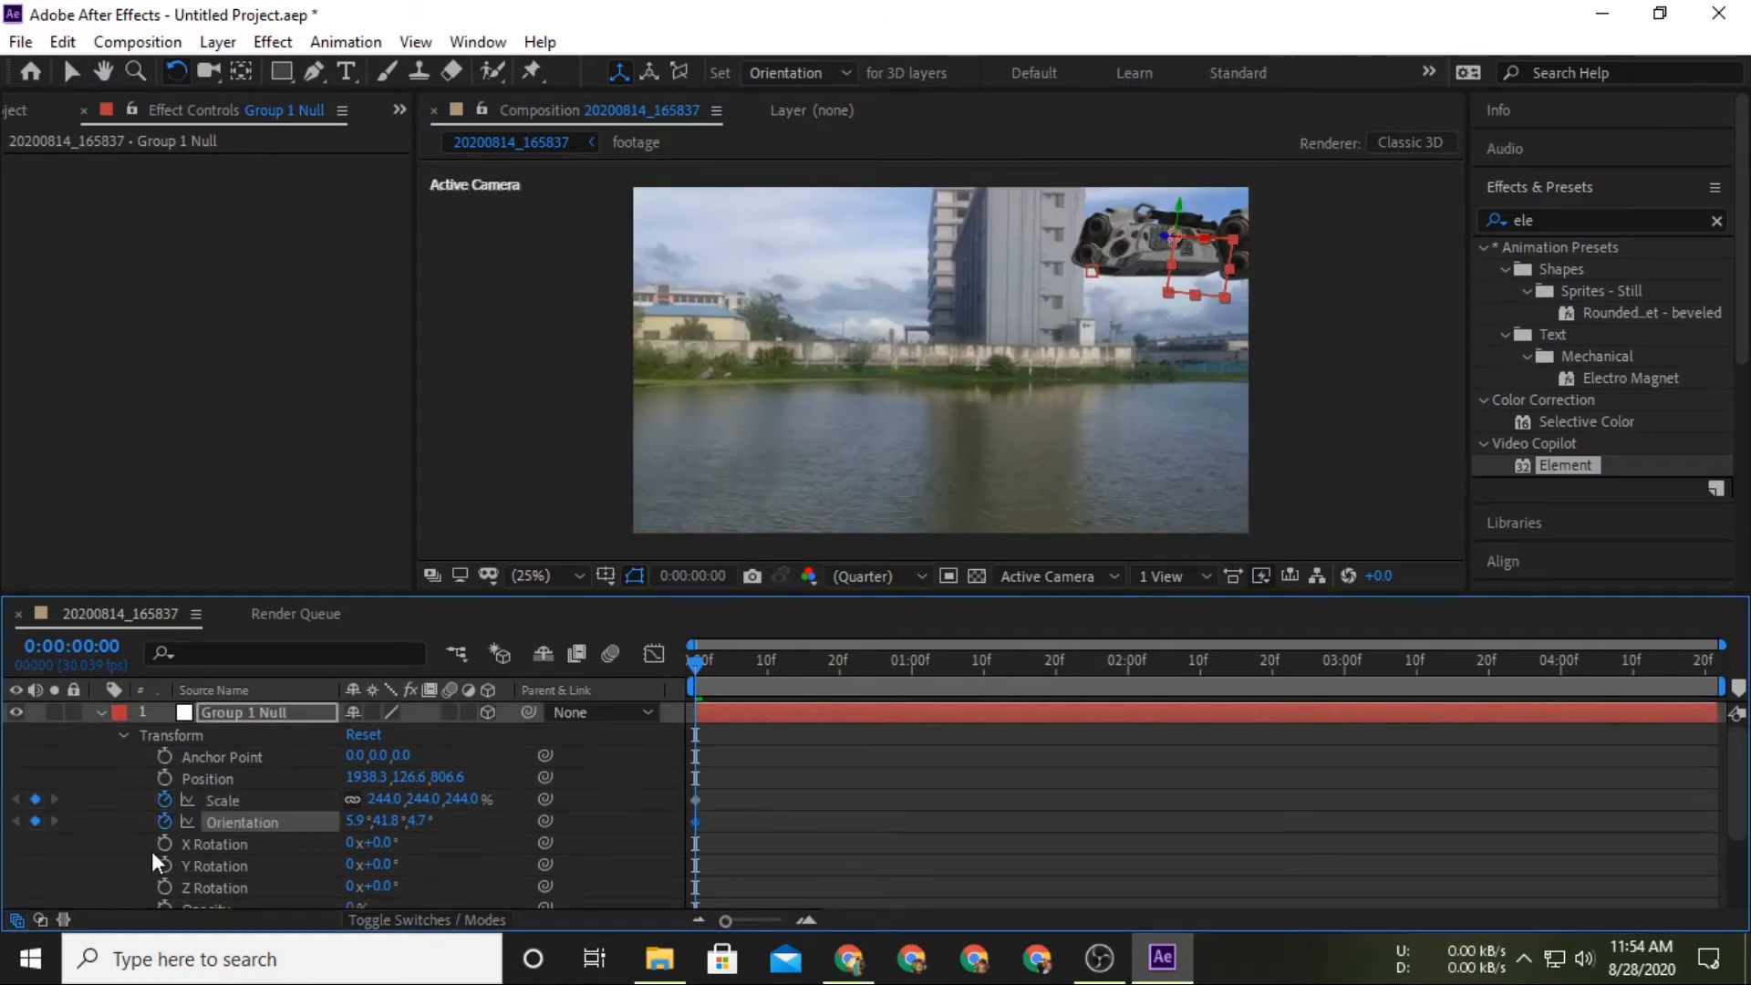
click(153, 851)
scroll(177, 855, down, 1)
drag(165, 778, 166, 813)
click(164, 821)
At 0:00:04:20, move the null to about 1439, 447, 85, scale it to 431% and orient it to about 182.4, 355.8, 186 degrees.
drag(697, 659, 1710, 659)
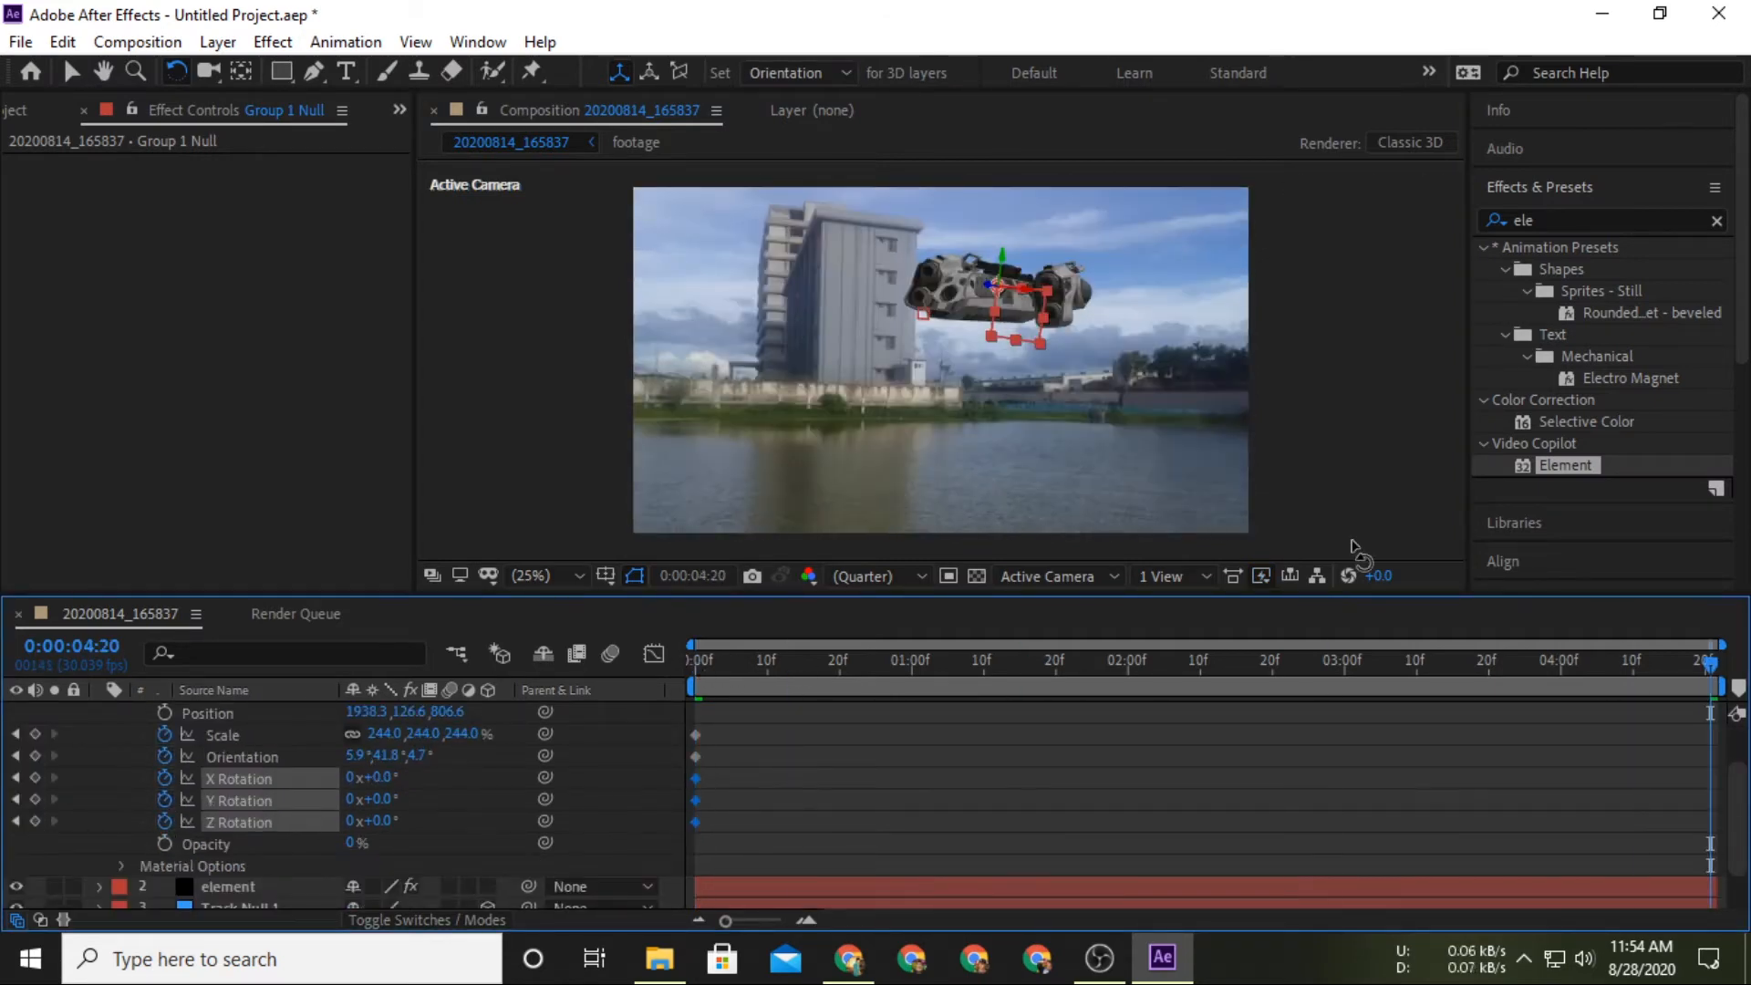
key(v)
drag(988, 288, 899, 297)
key(w)
drag(383, 734, 727, 774)
mouse_move(929, 316)
mouse_down()
mouse_move(904, 316)
mouse_move(959, 317)
mouse_up()
key(v)
key(w)
At 0:00:00:00, scale the null to 198%, move it to about 1452, 231, 50 and orient it to about 27.7, 41, 350.2 degrees.
drag(1677, 661, 1477, 661)
key(Home)
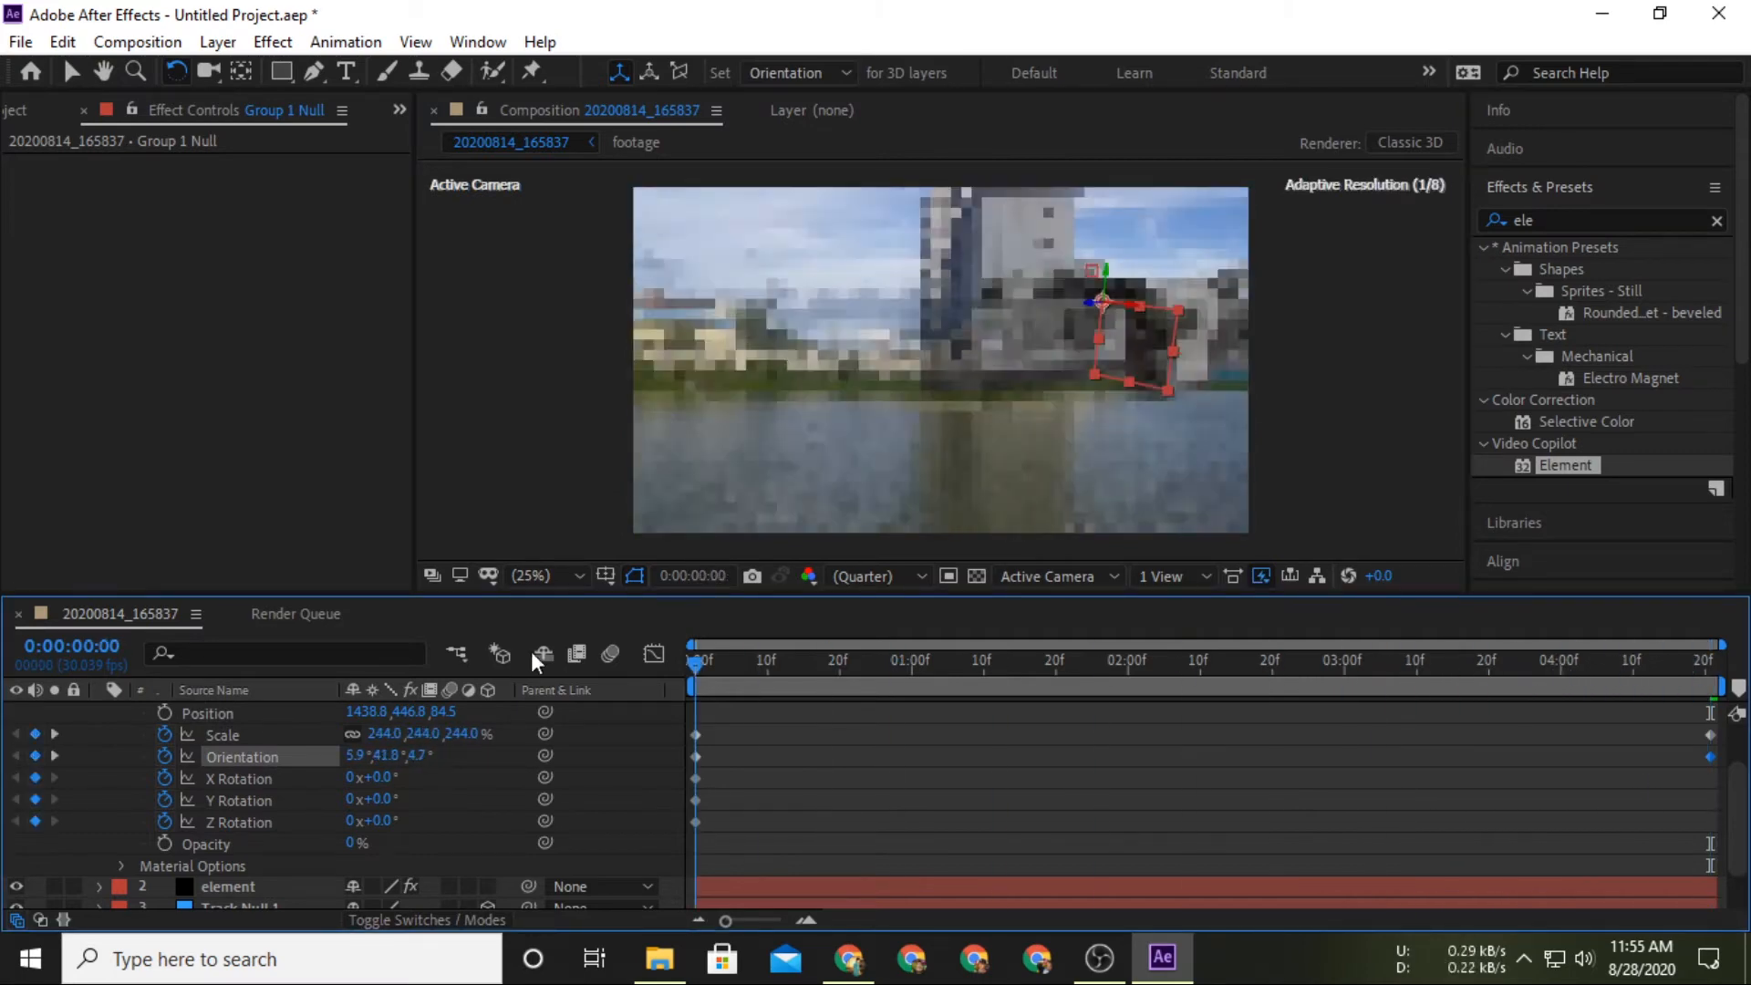
drag(461, 732, 421, 733)
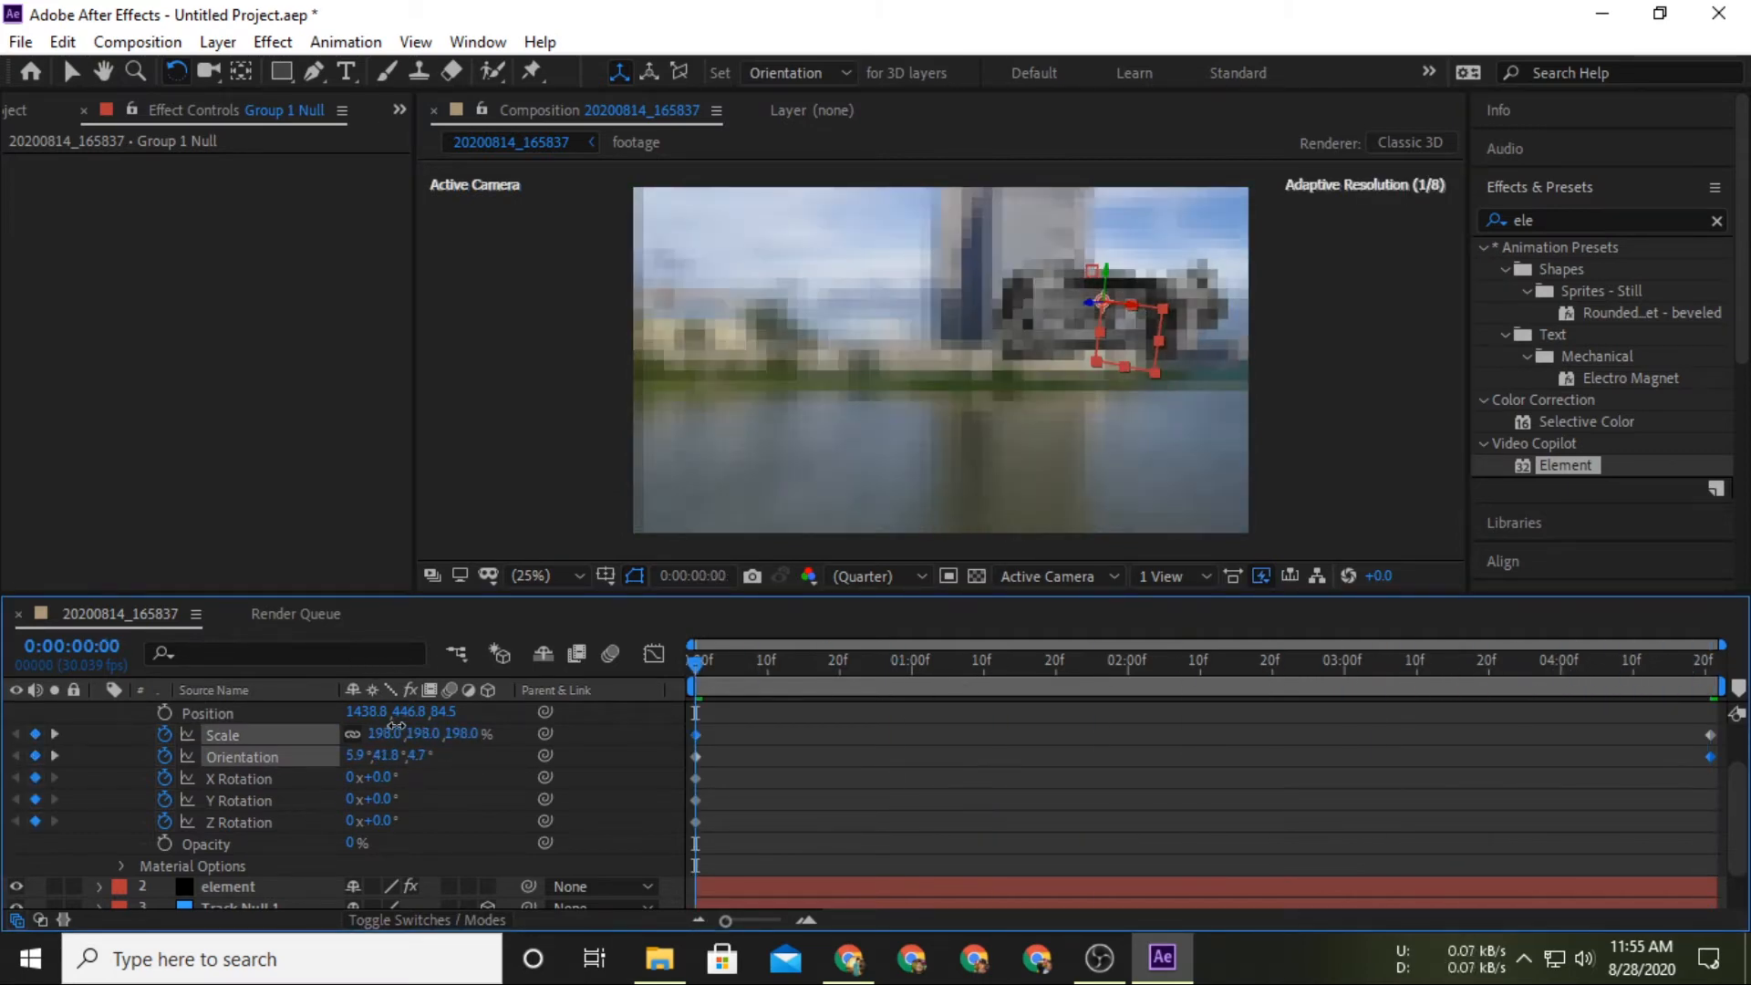
key(v)
drag(1105, 304, 1184, 348)
key(w)
Preview the animation and lower the null at 0:00:04:20 to a position of about 1472, 424, 57.
key(space)
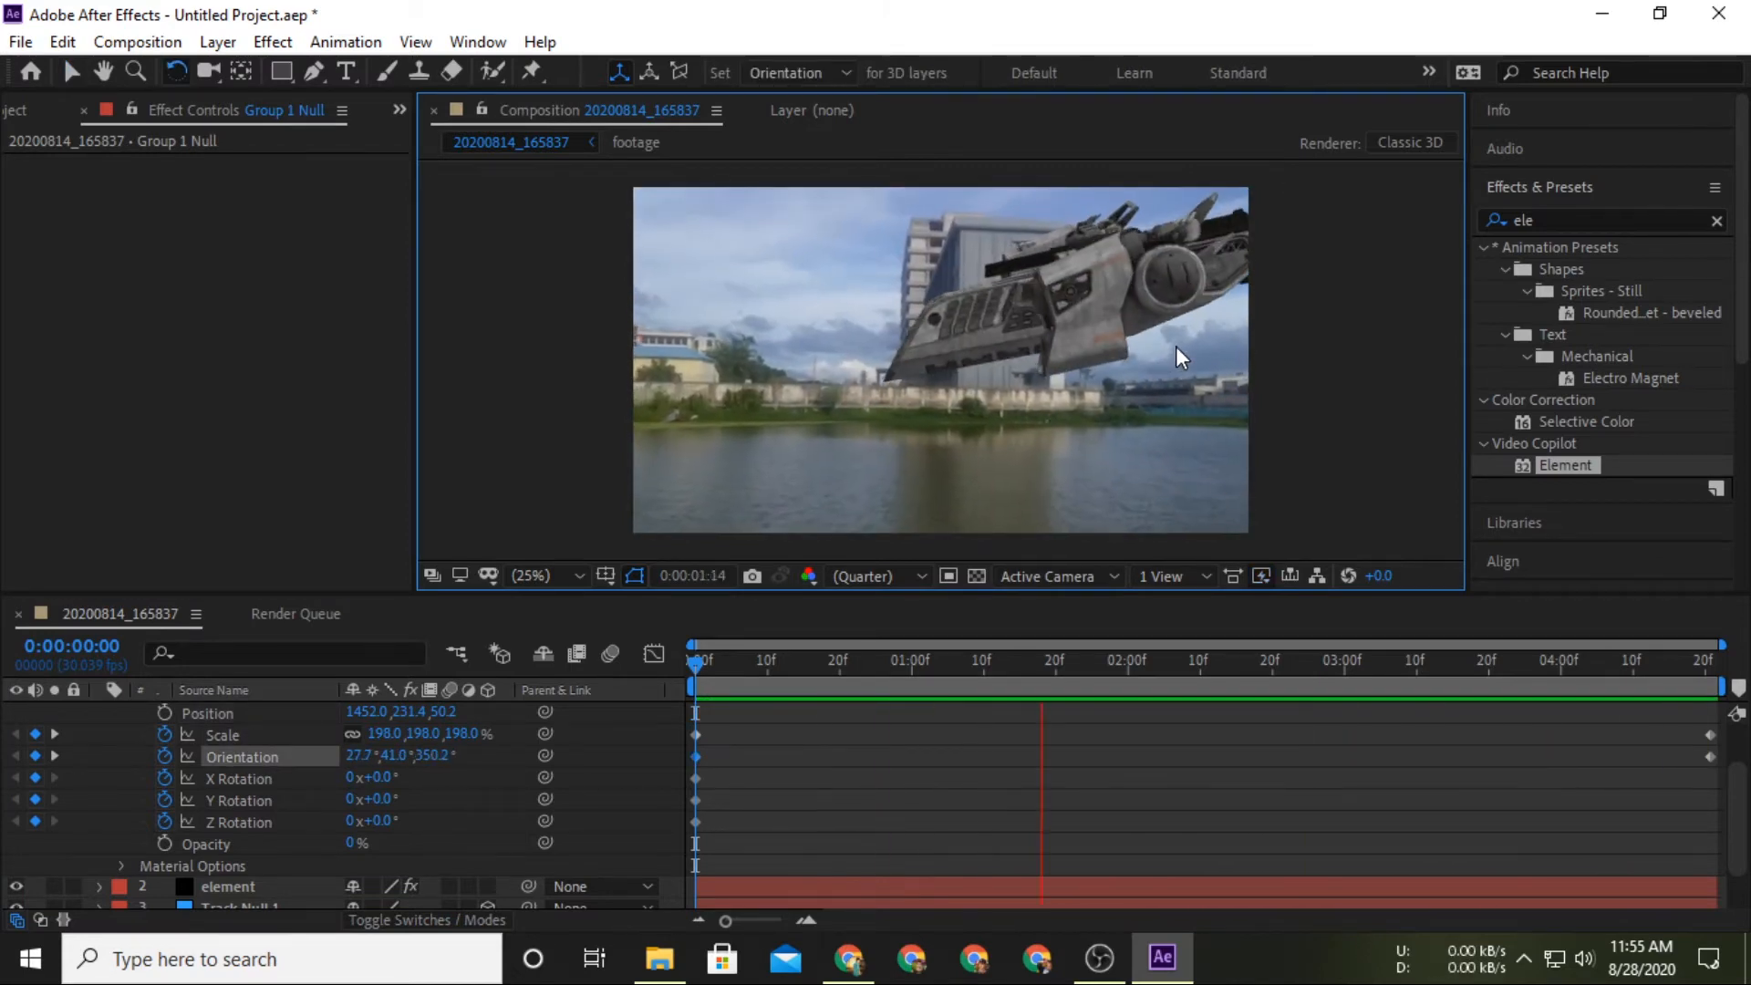
click(1590, 660)
drag(1603, 658, 1722, 669)
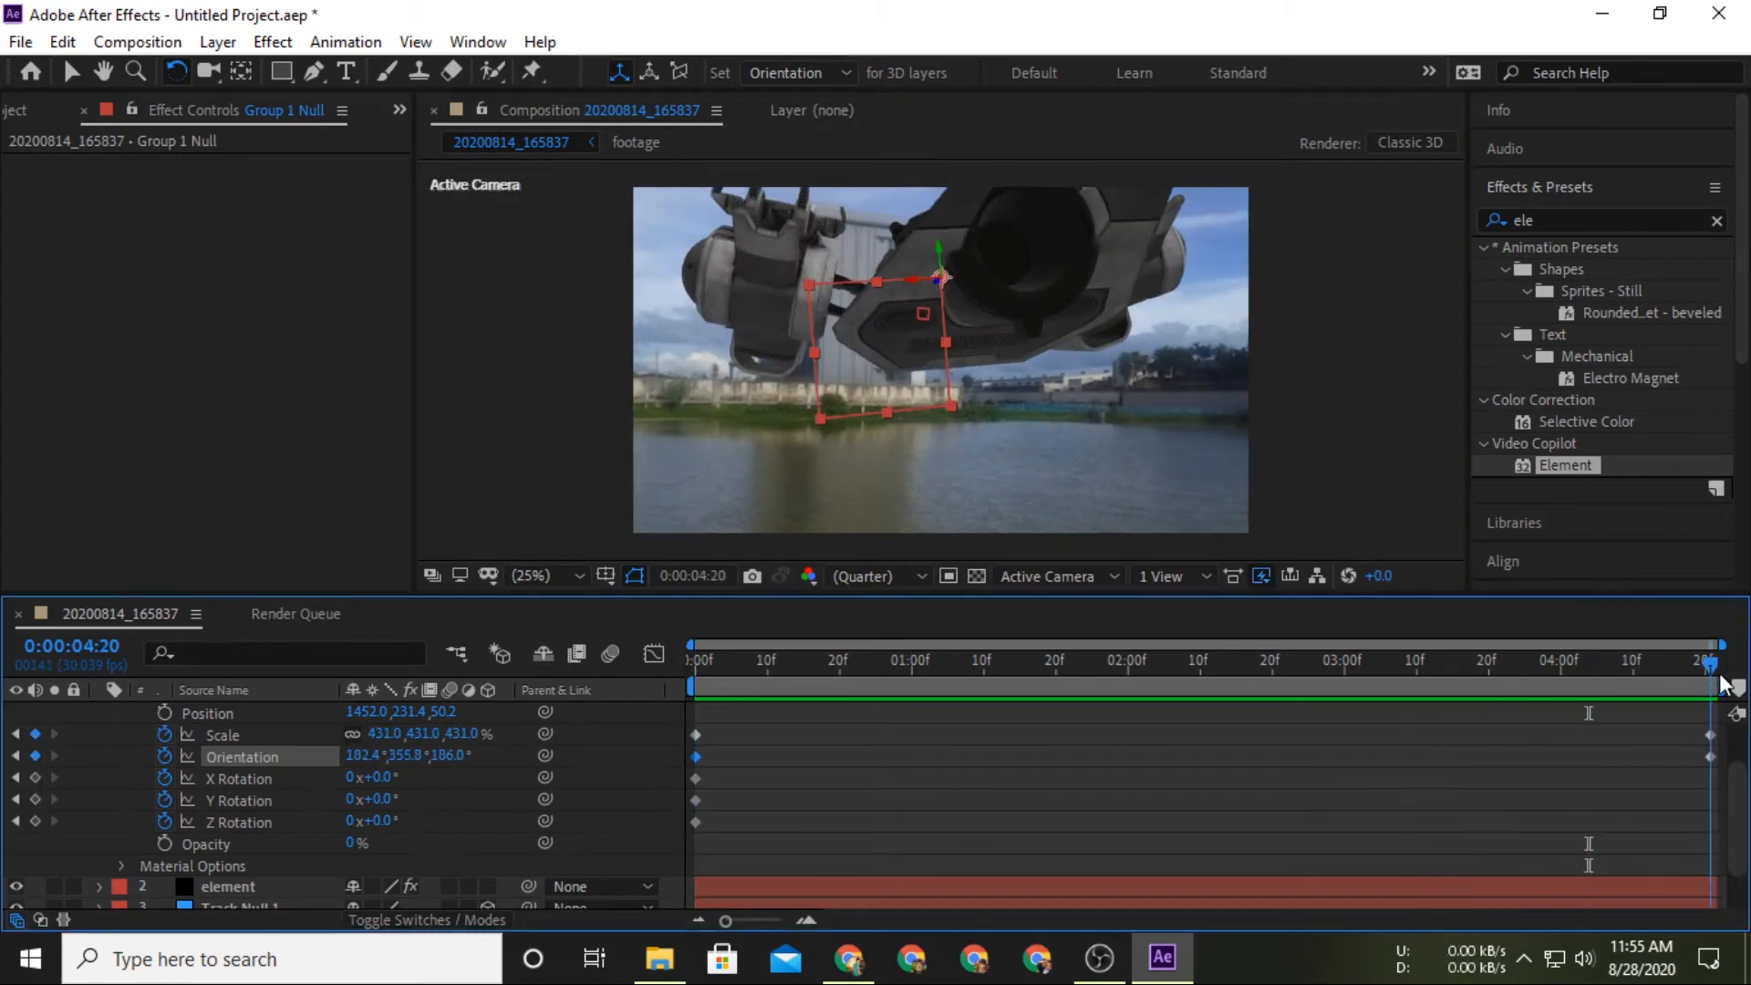
key(v)
drag(942, 255, 944, 304)
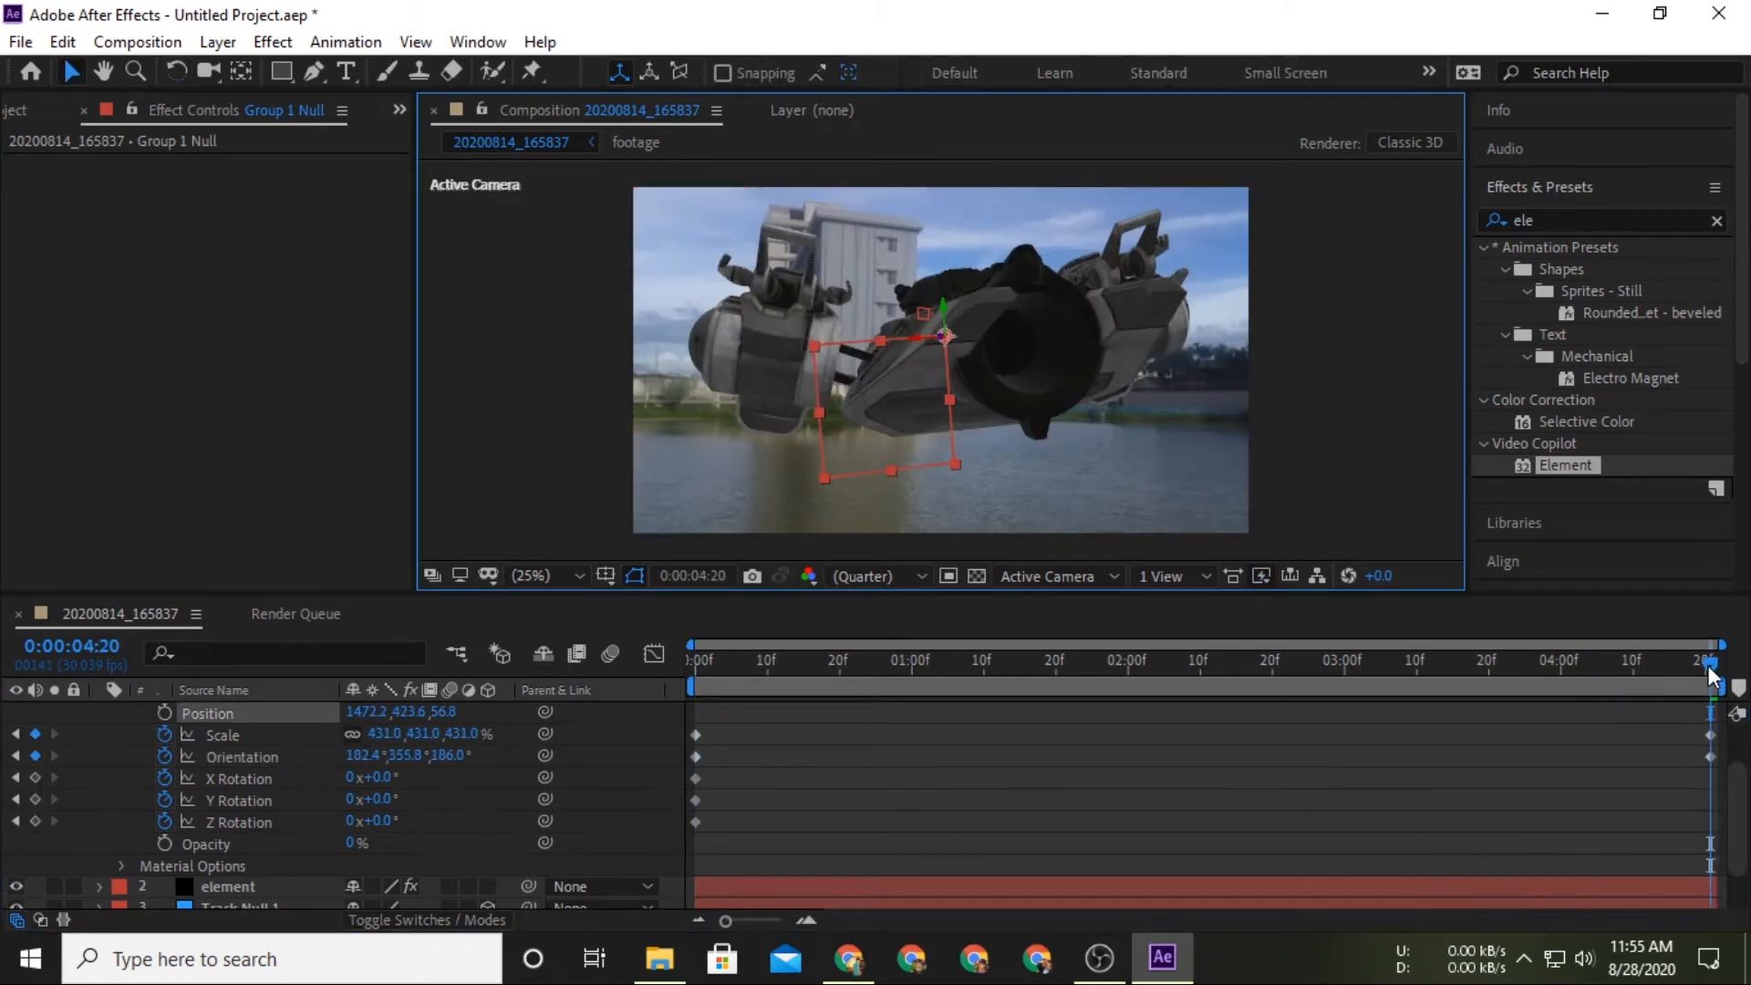
Keyframe the null's position at 0:00:00:00, moving it to about 1873, 71, 434 at the frame's upper-right edge.
drag(1709, 667, 693, 663)
key(space)
key(space)
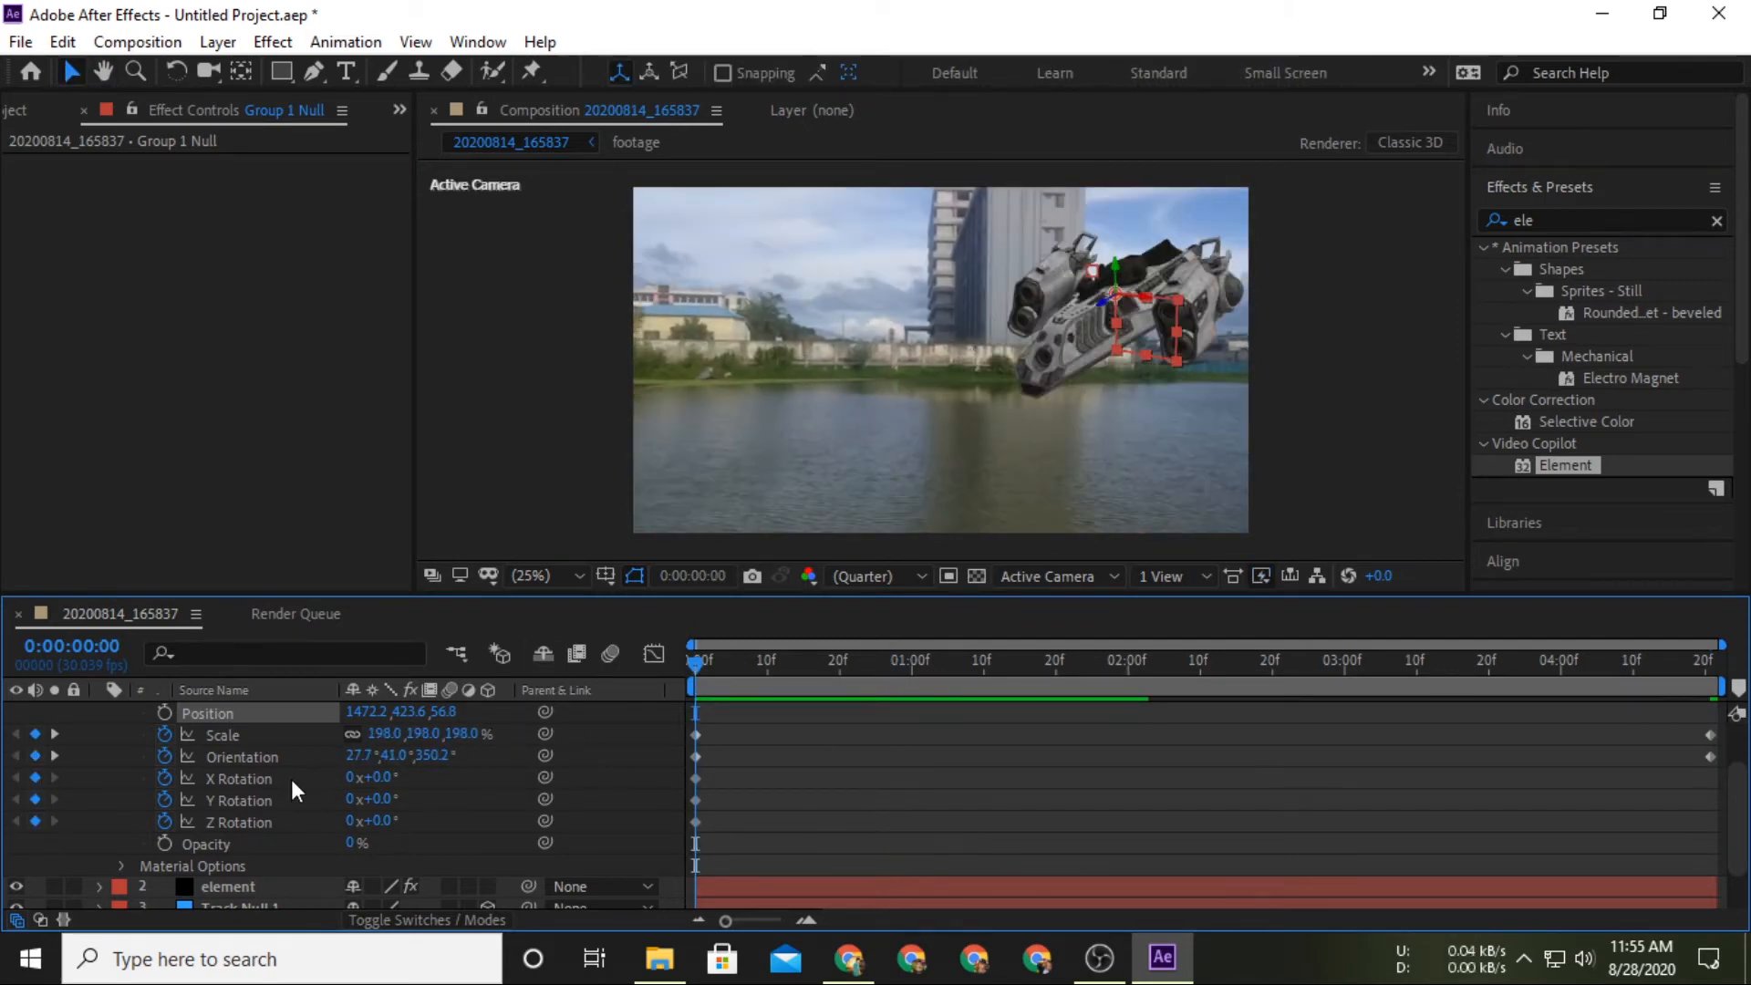
drag(1114, 274, 1311, 215)
Preview the flight and lower the null at 0:00:04:20 so the ship hovers in front of the building.
key(space)
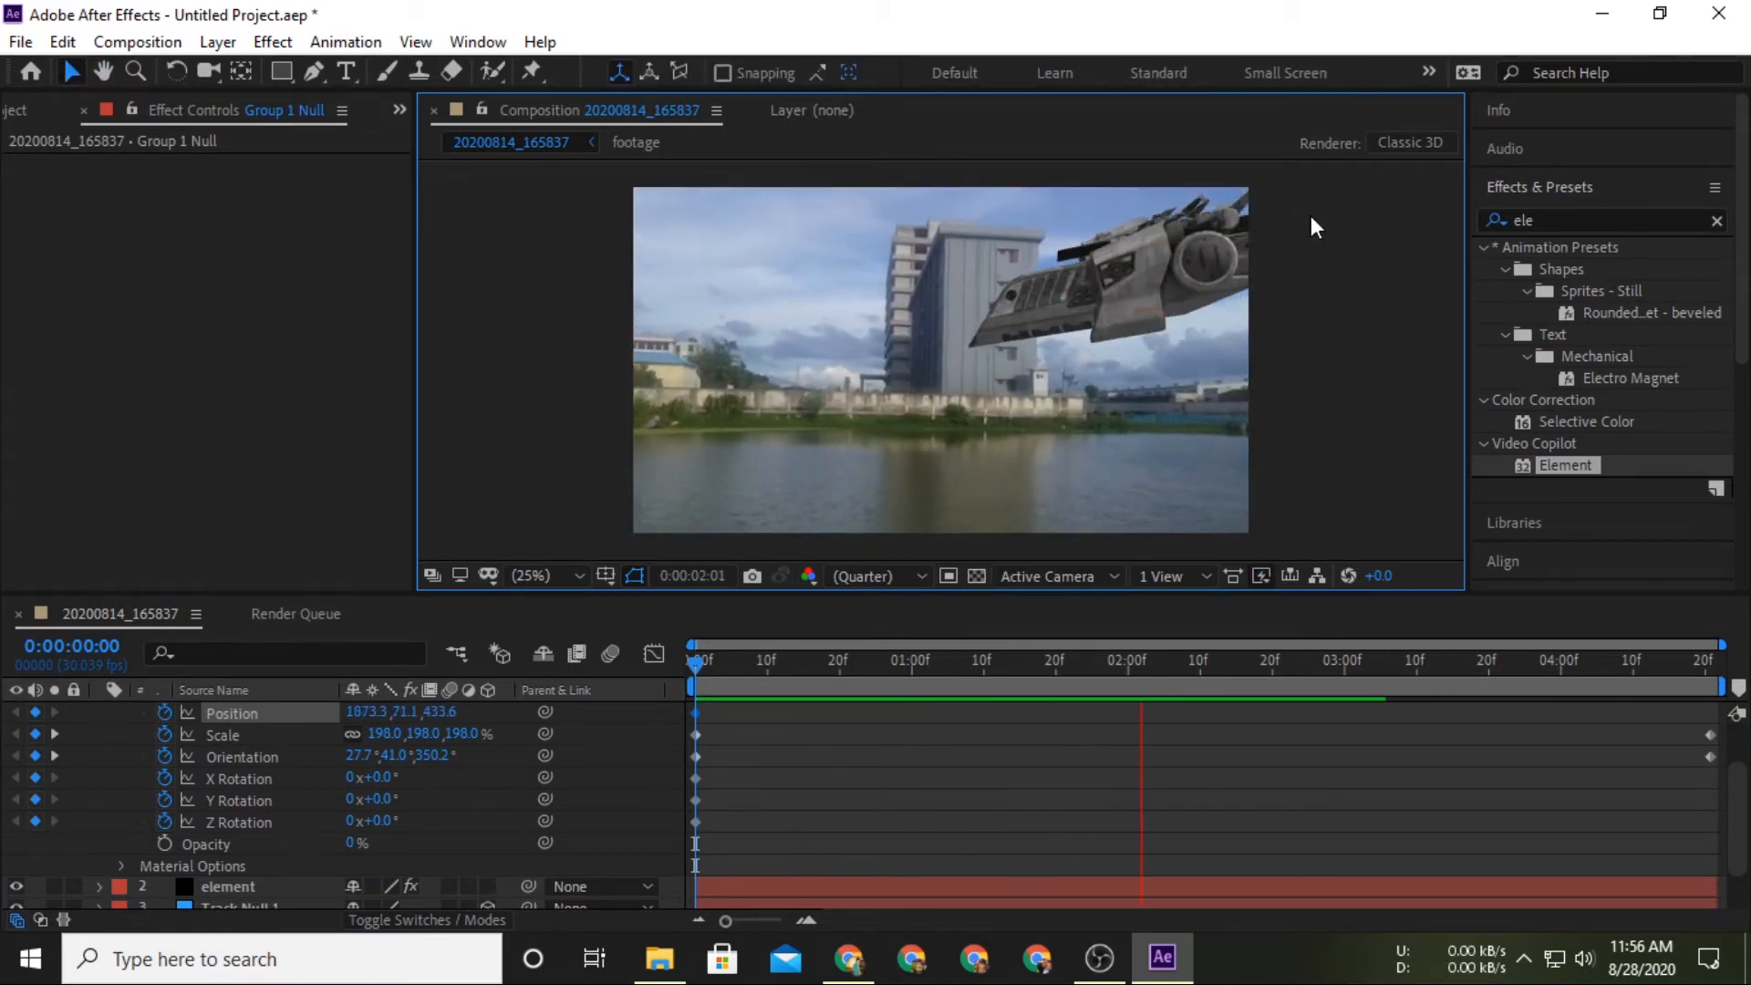
drag(1685, 665, 1743, 667)
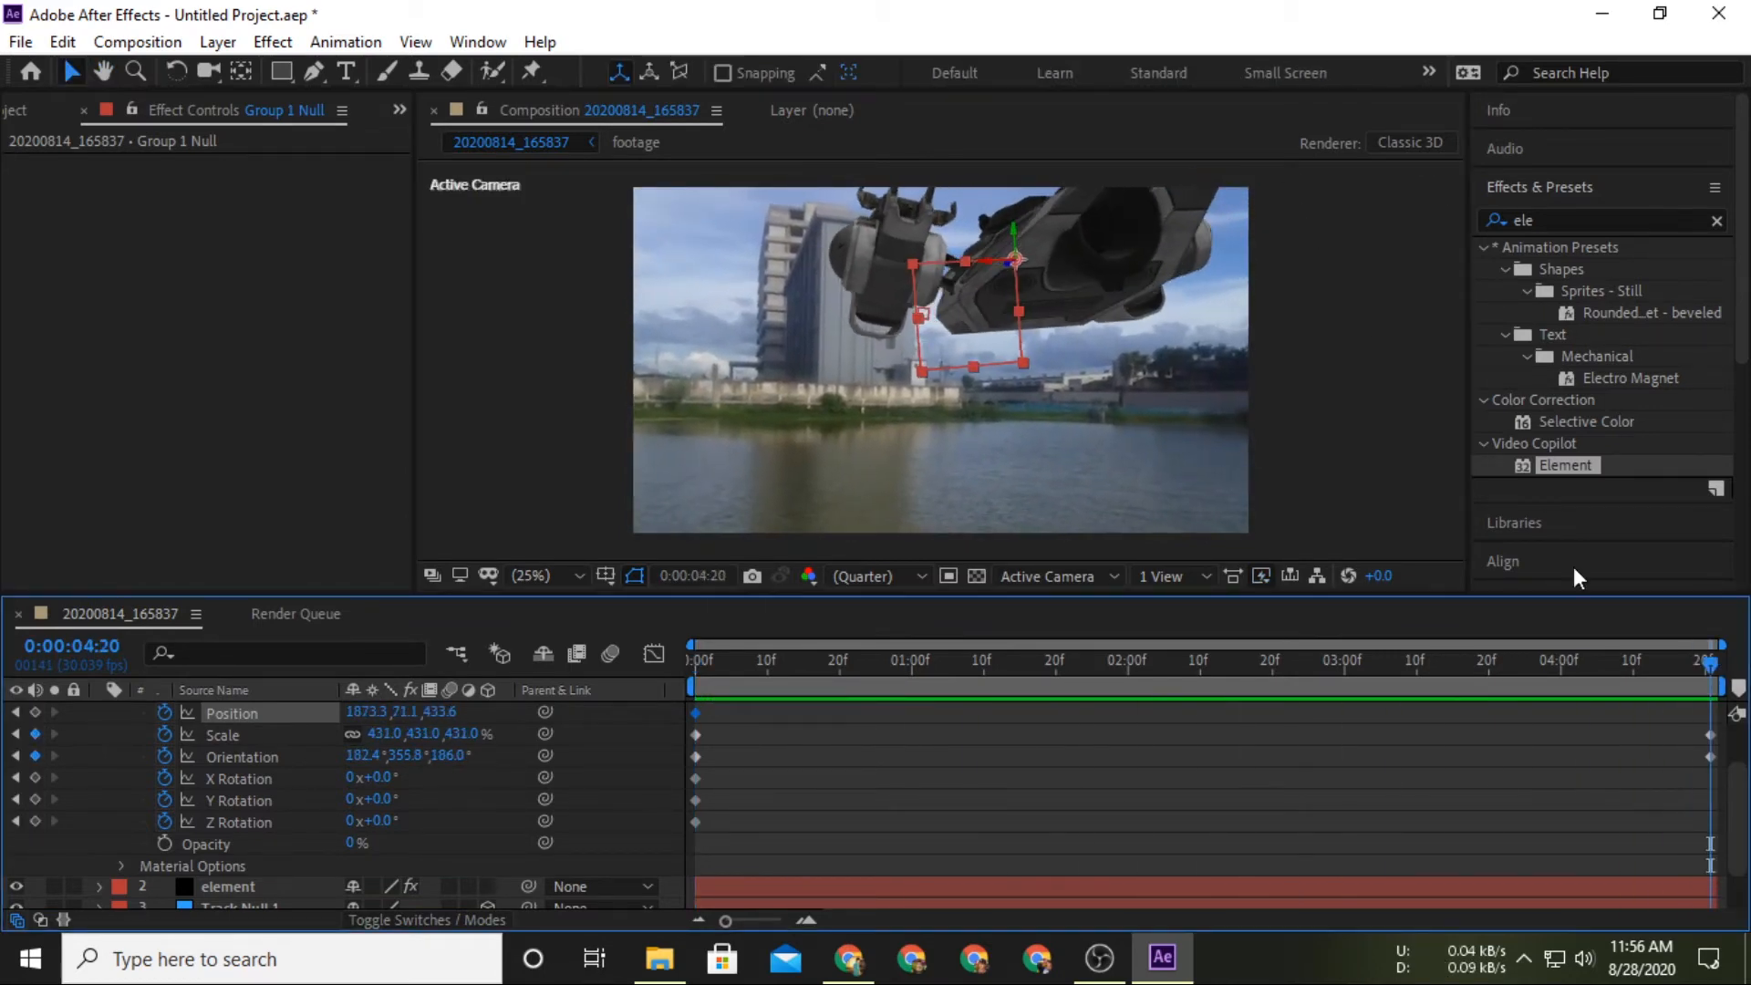
drag(1014, 238, 1025, 330)
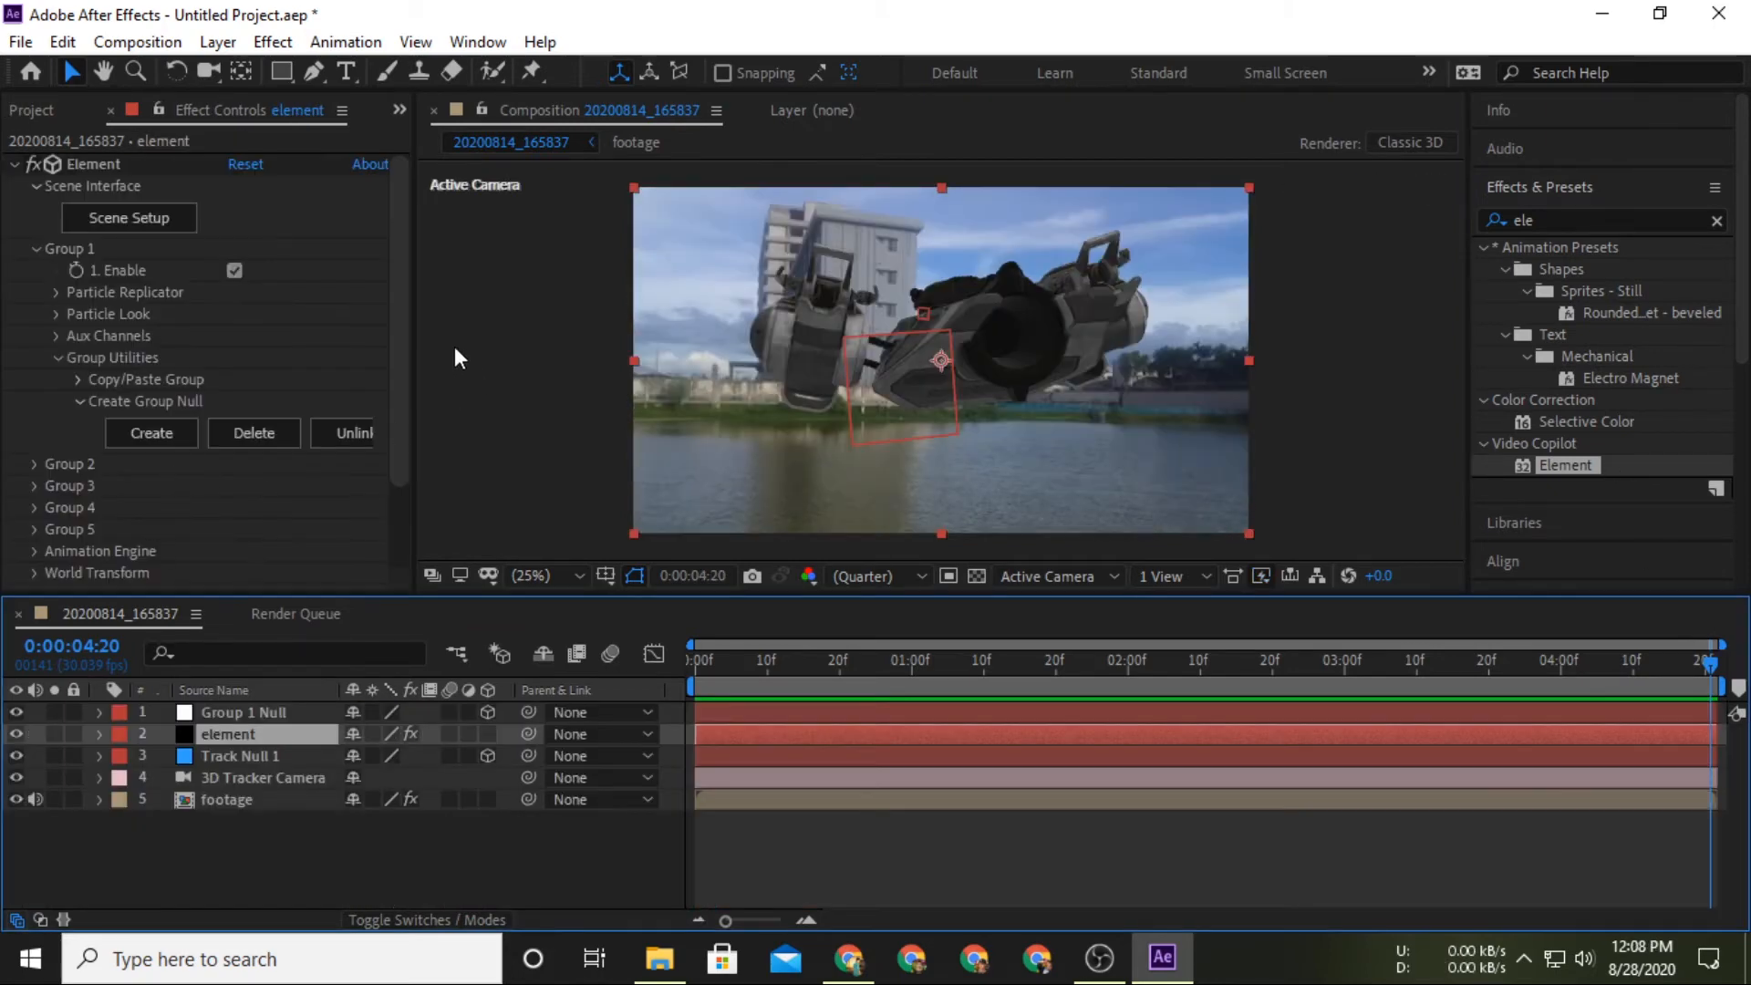
In the Element effect's custom texture maps, set Layer 1 to the footage layer.
drag(1111, 683, 1065, 680)
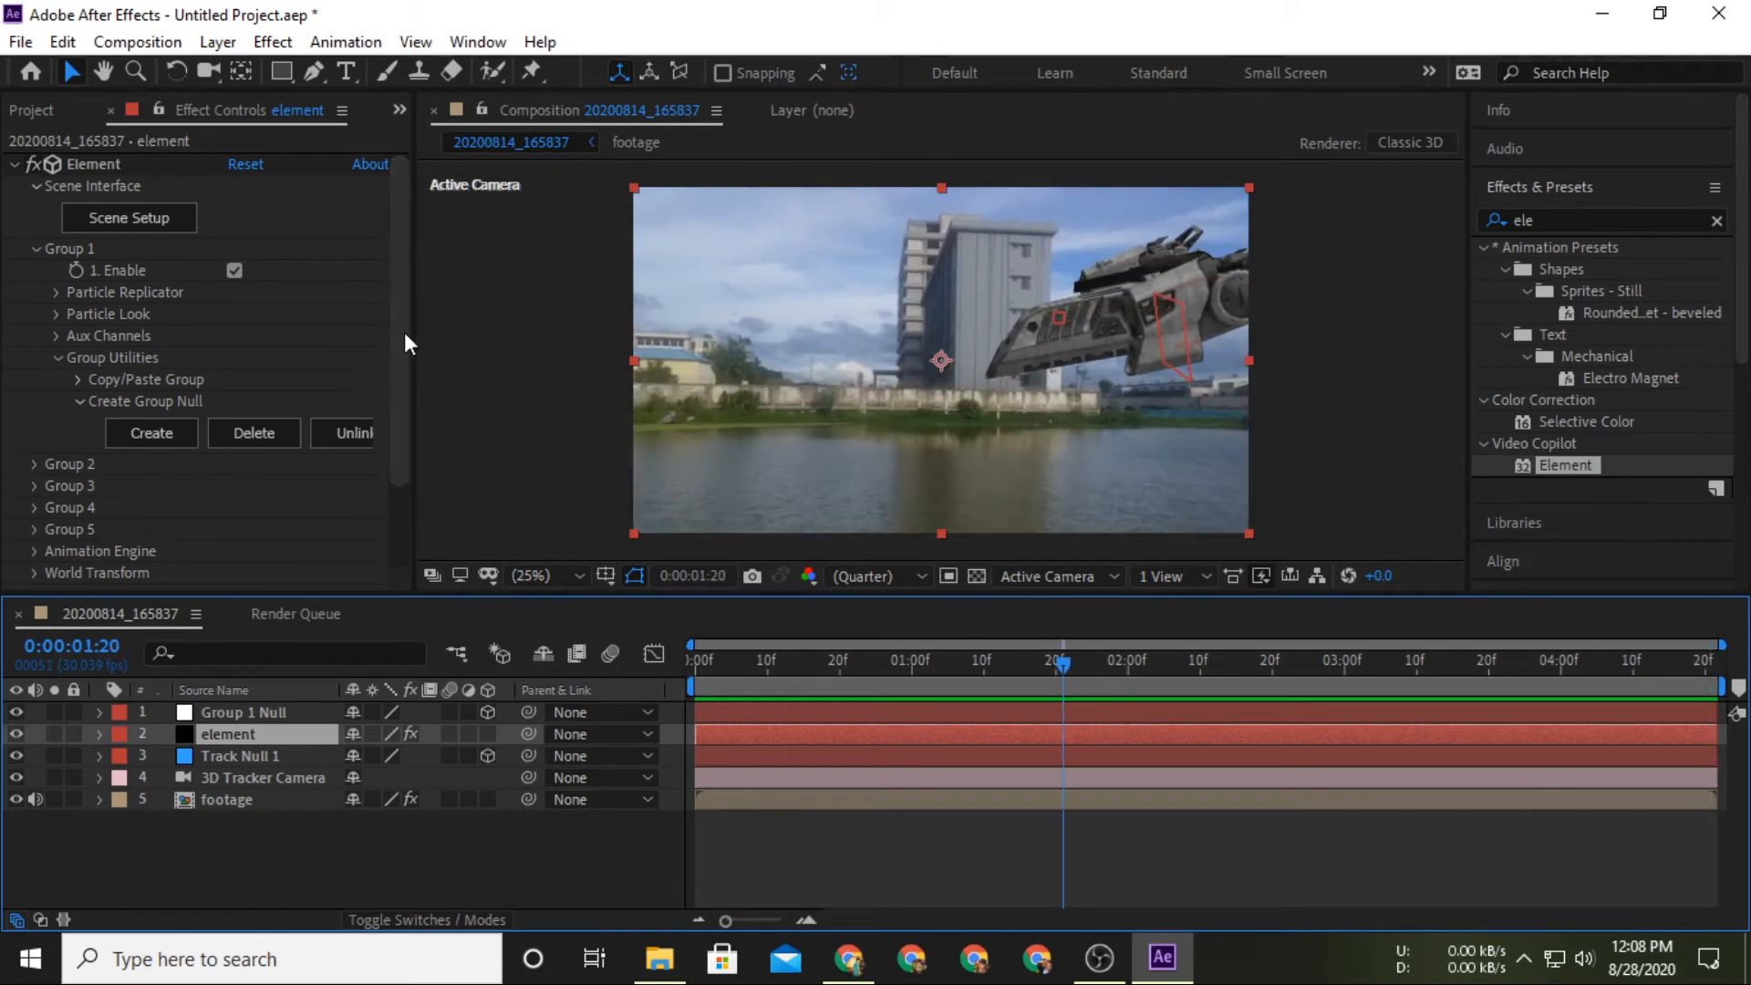
drag(398, 320, 401, 500)
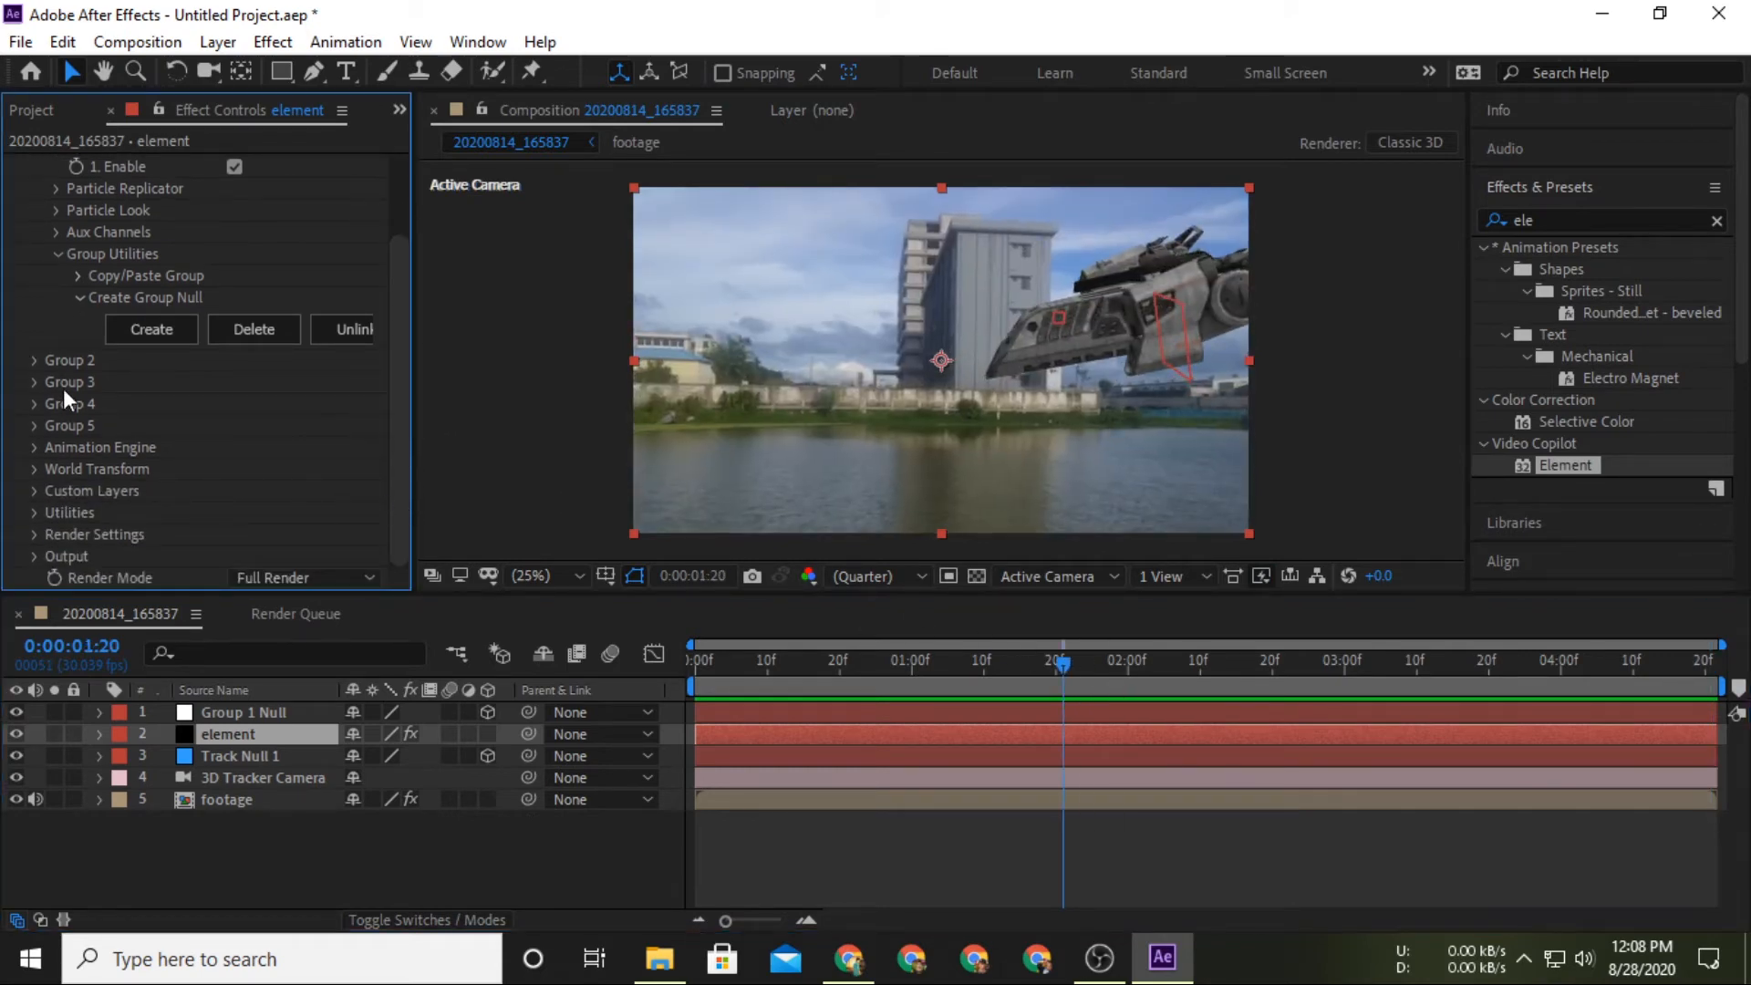
click(35, 493)
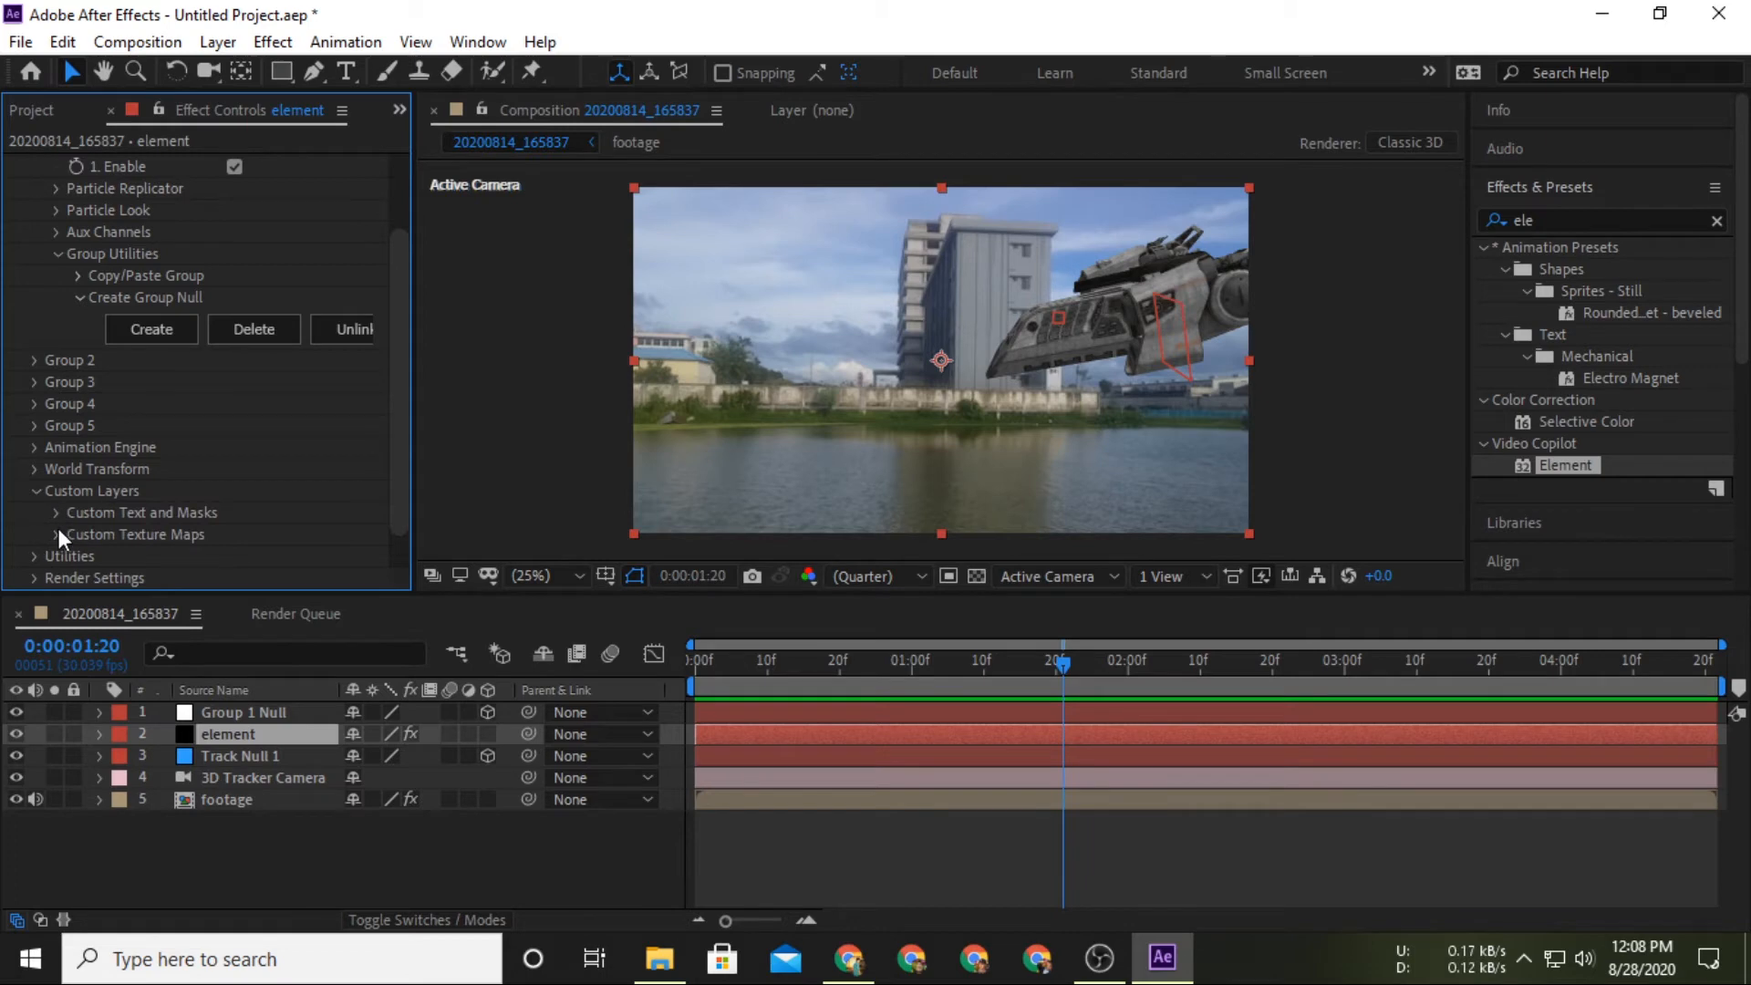
click(56, 534)
click(255, 383)
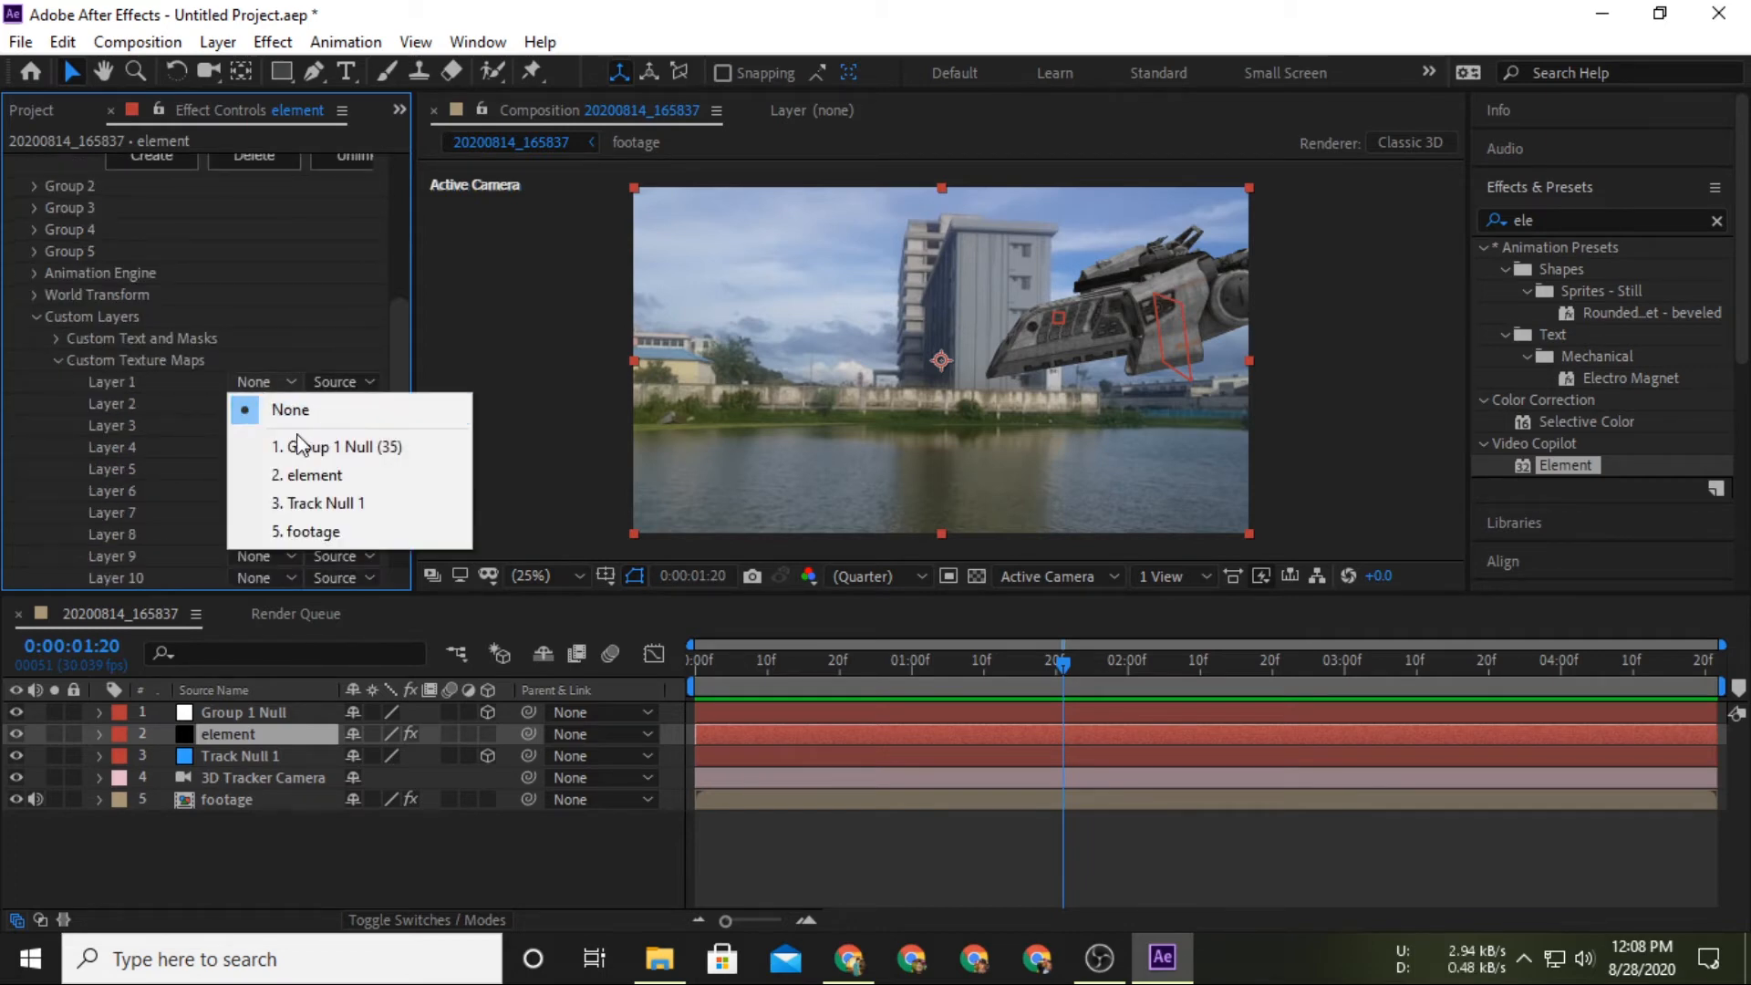
click(326, 527)
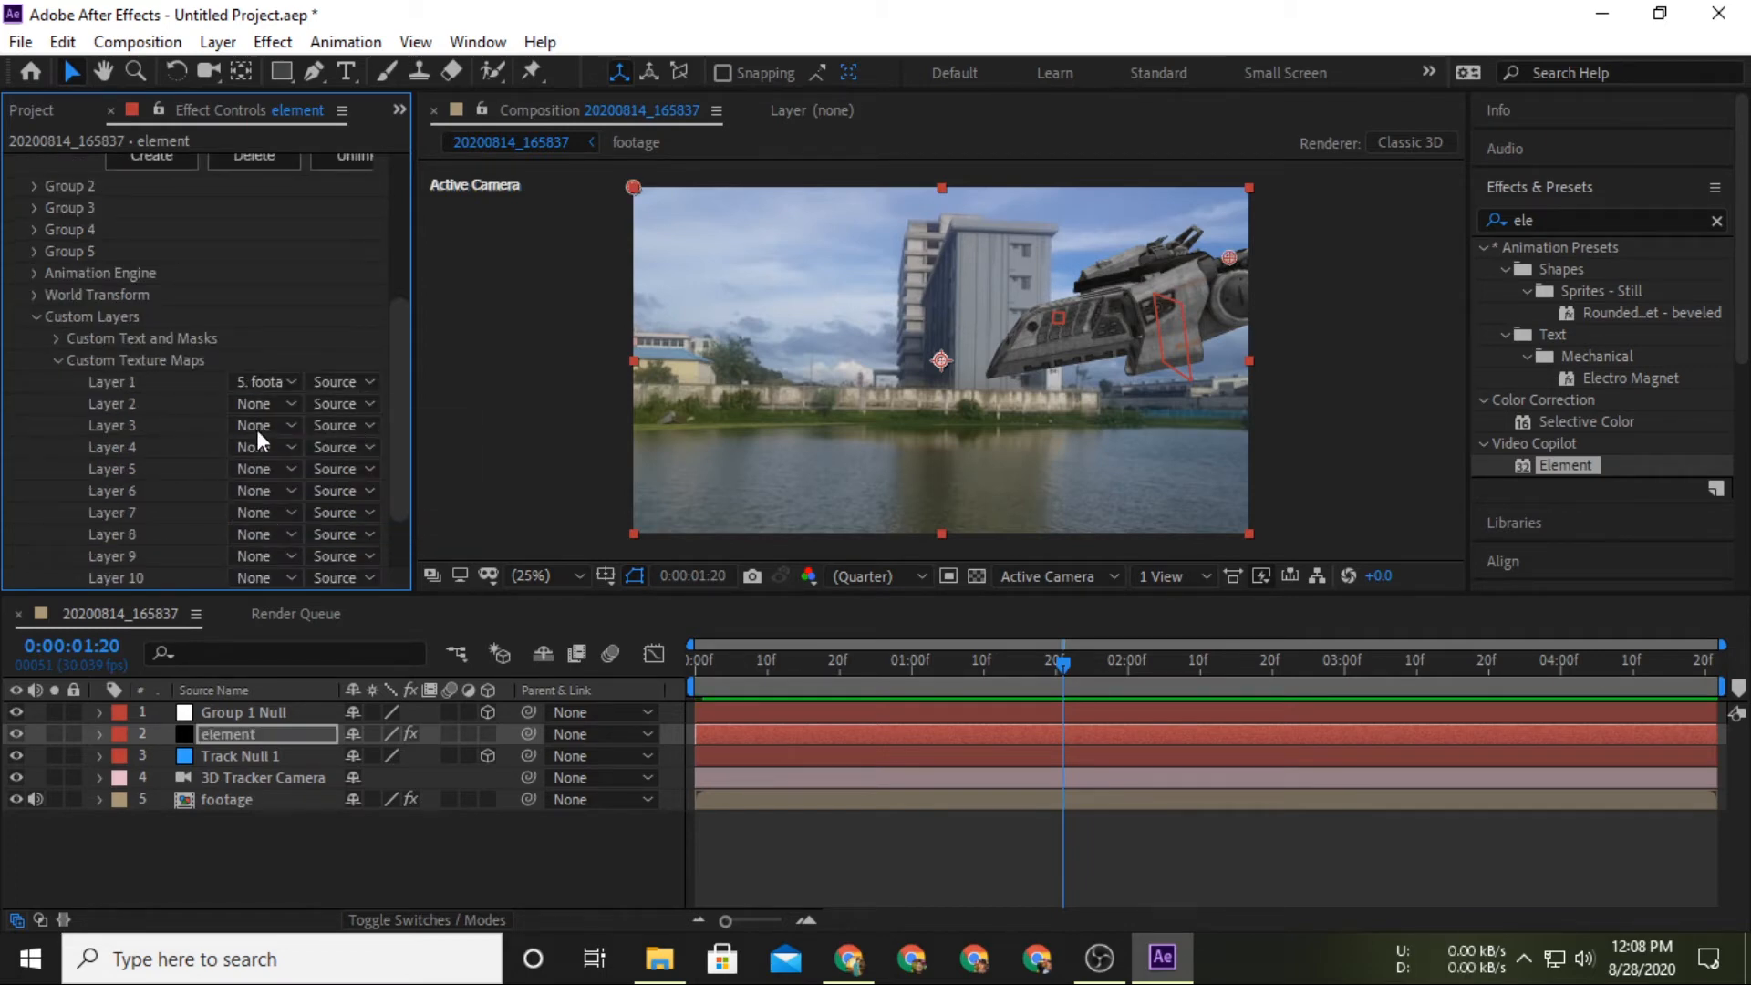
In Scene Setup, load Custom Layer 1 [footage] as the environment texture, apply it and scrub the timeline to check the ship.
drag(406, 381, 394, 212)
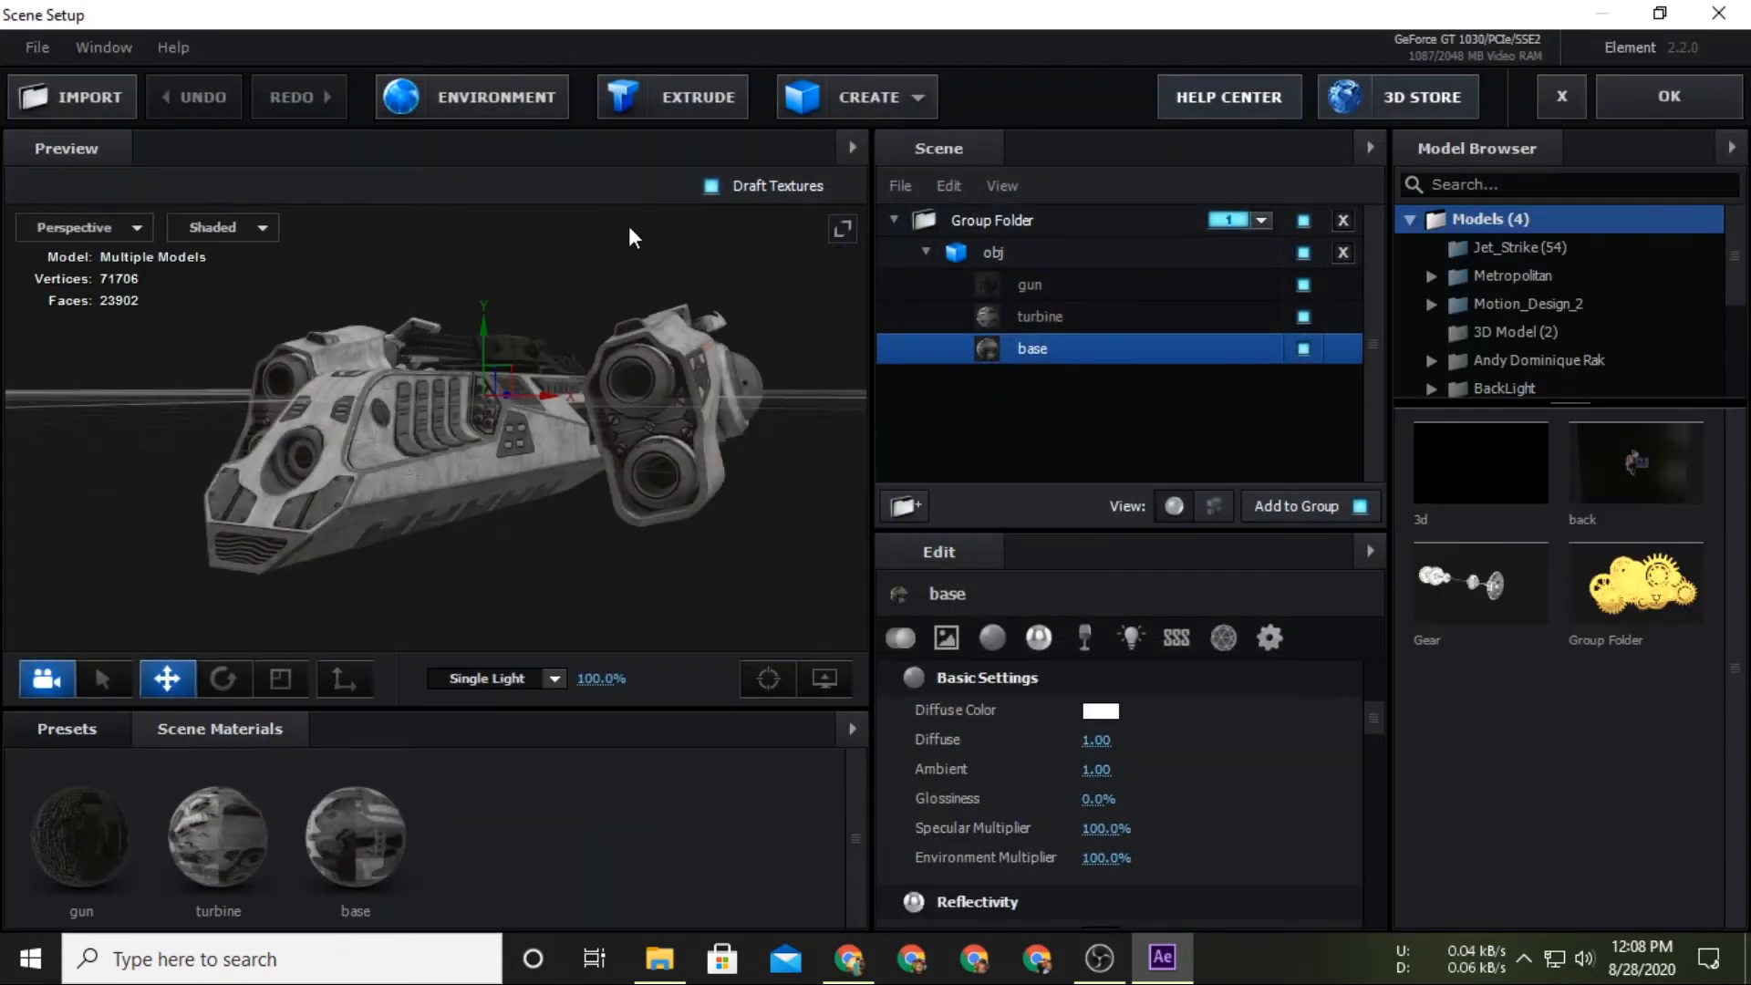
click(506, 104)
click(807, 311)
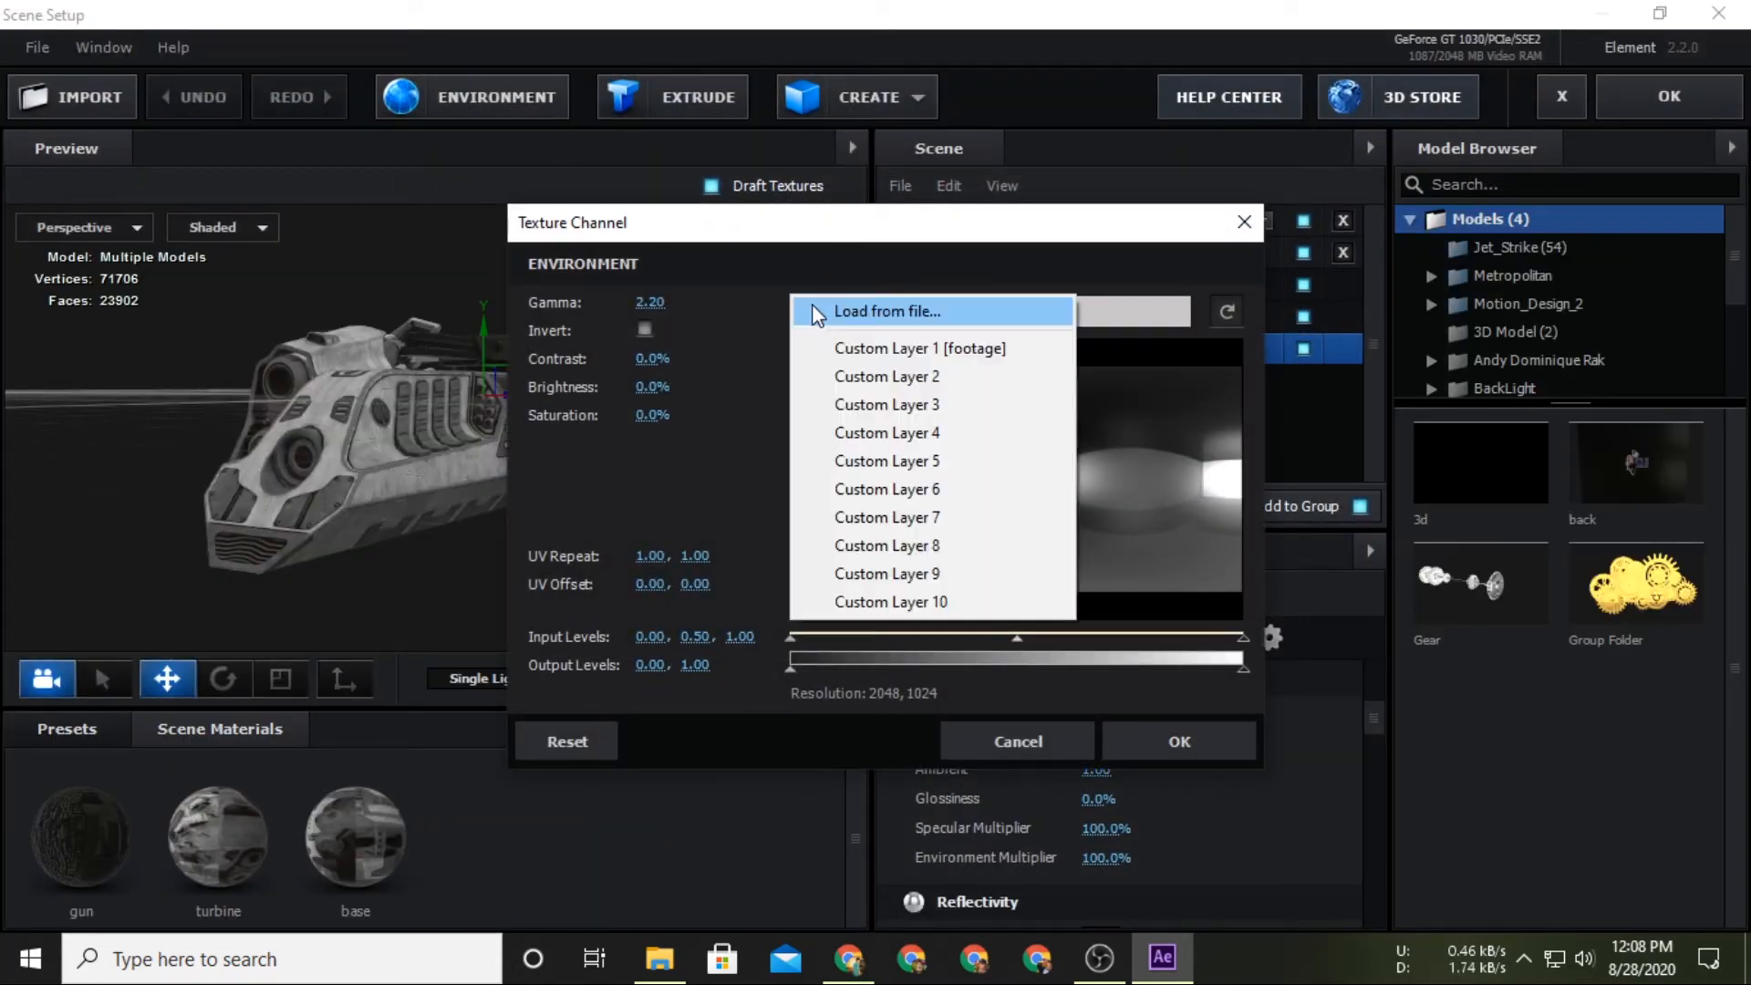
click(895, 370)
click(1171, 735)
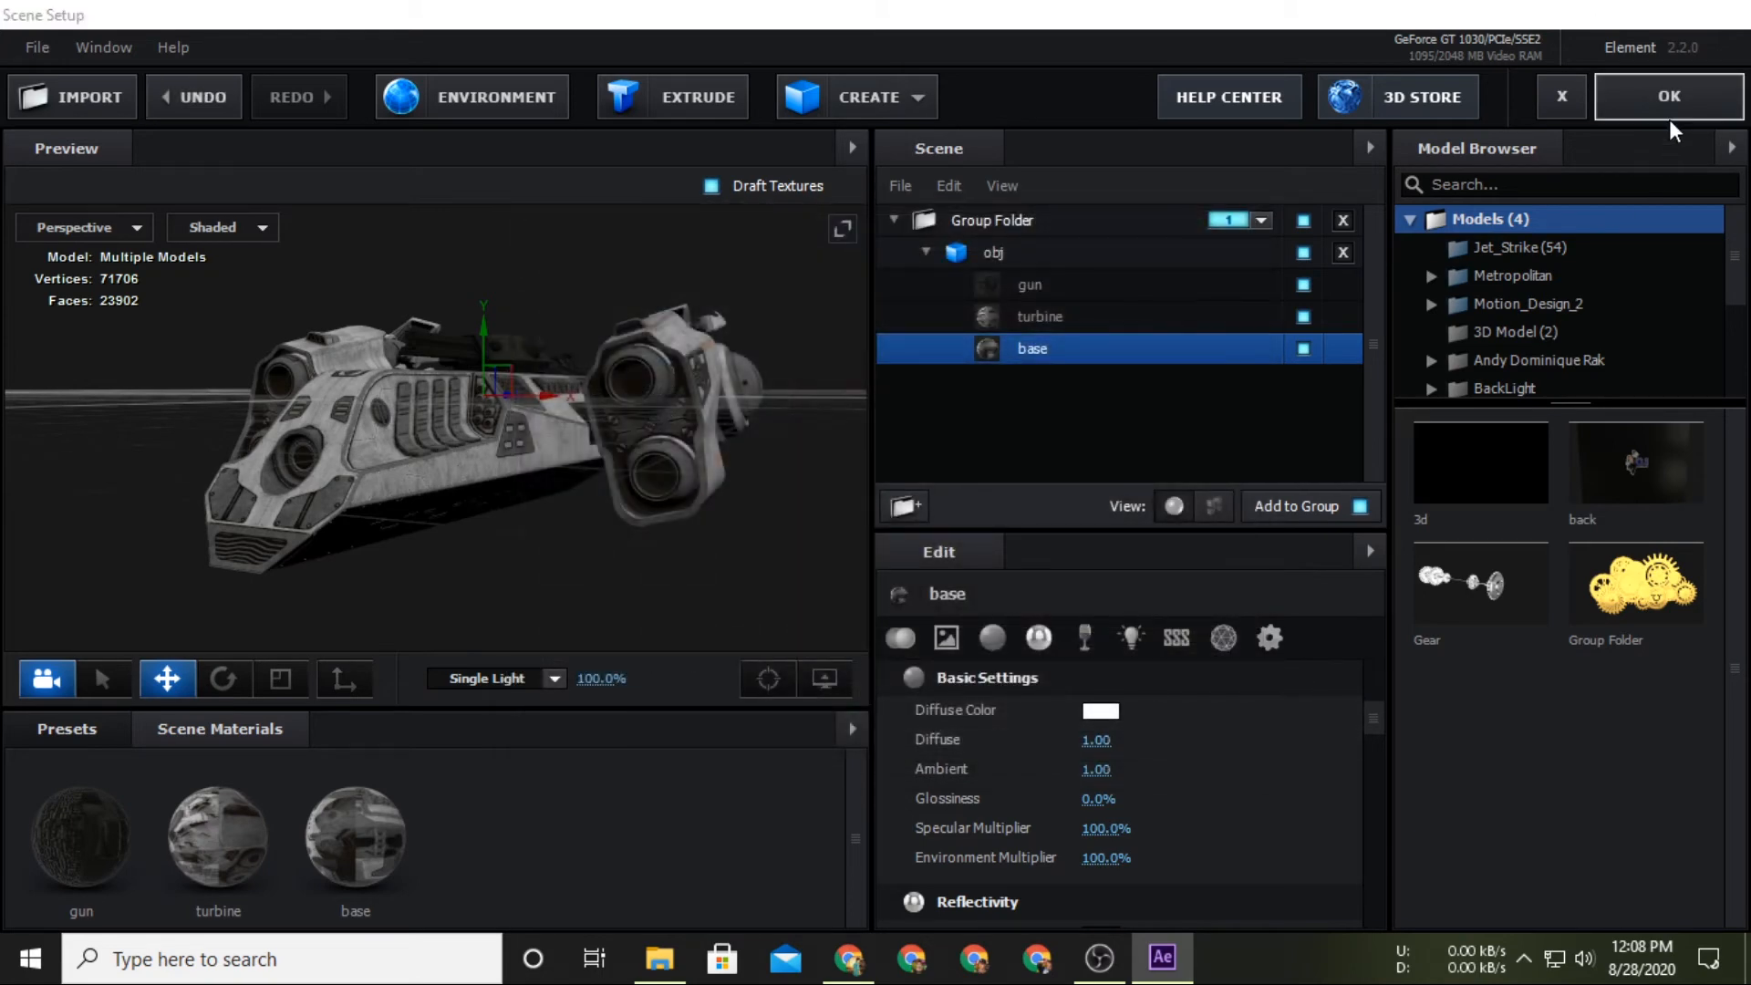
click(1669, 115)
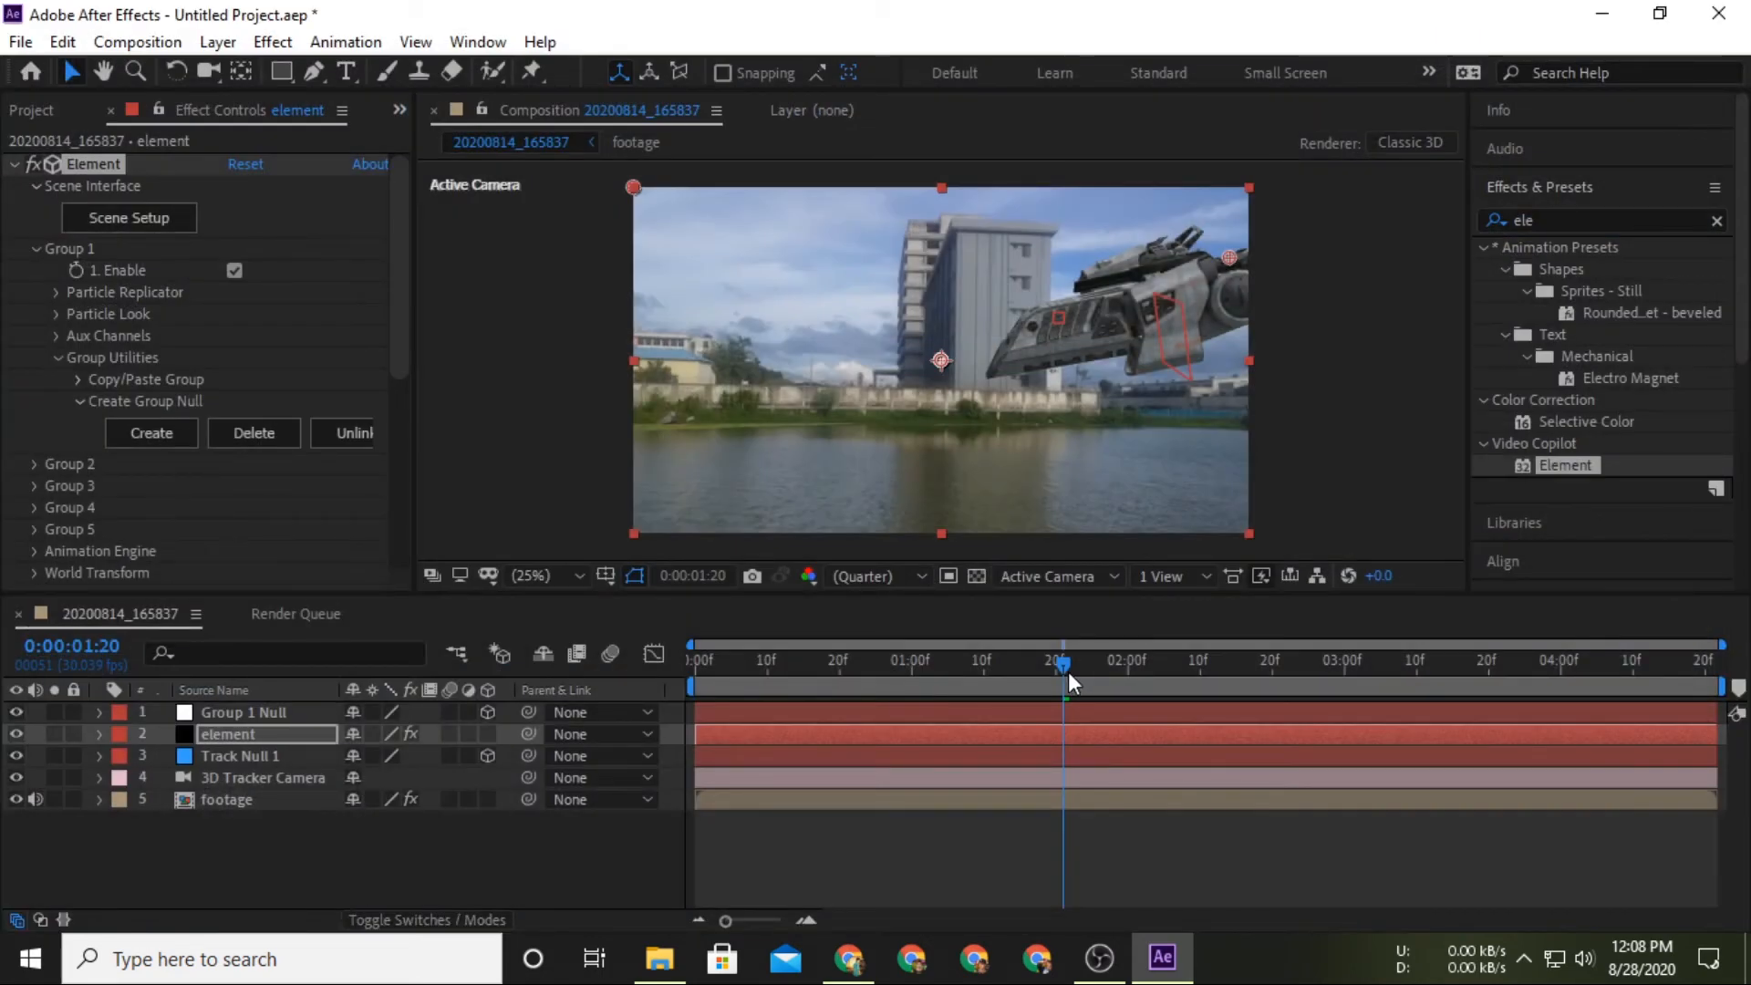
drag(1069, 671, 1357, 638)
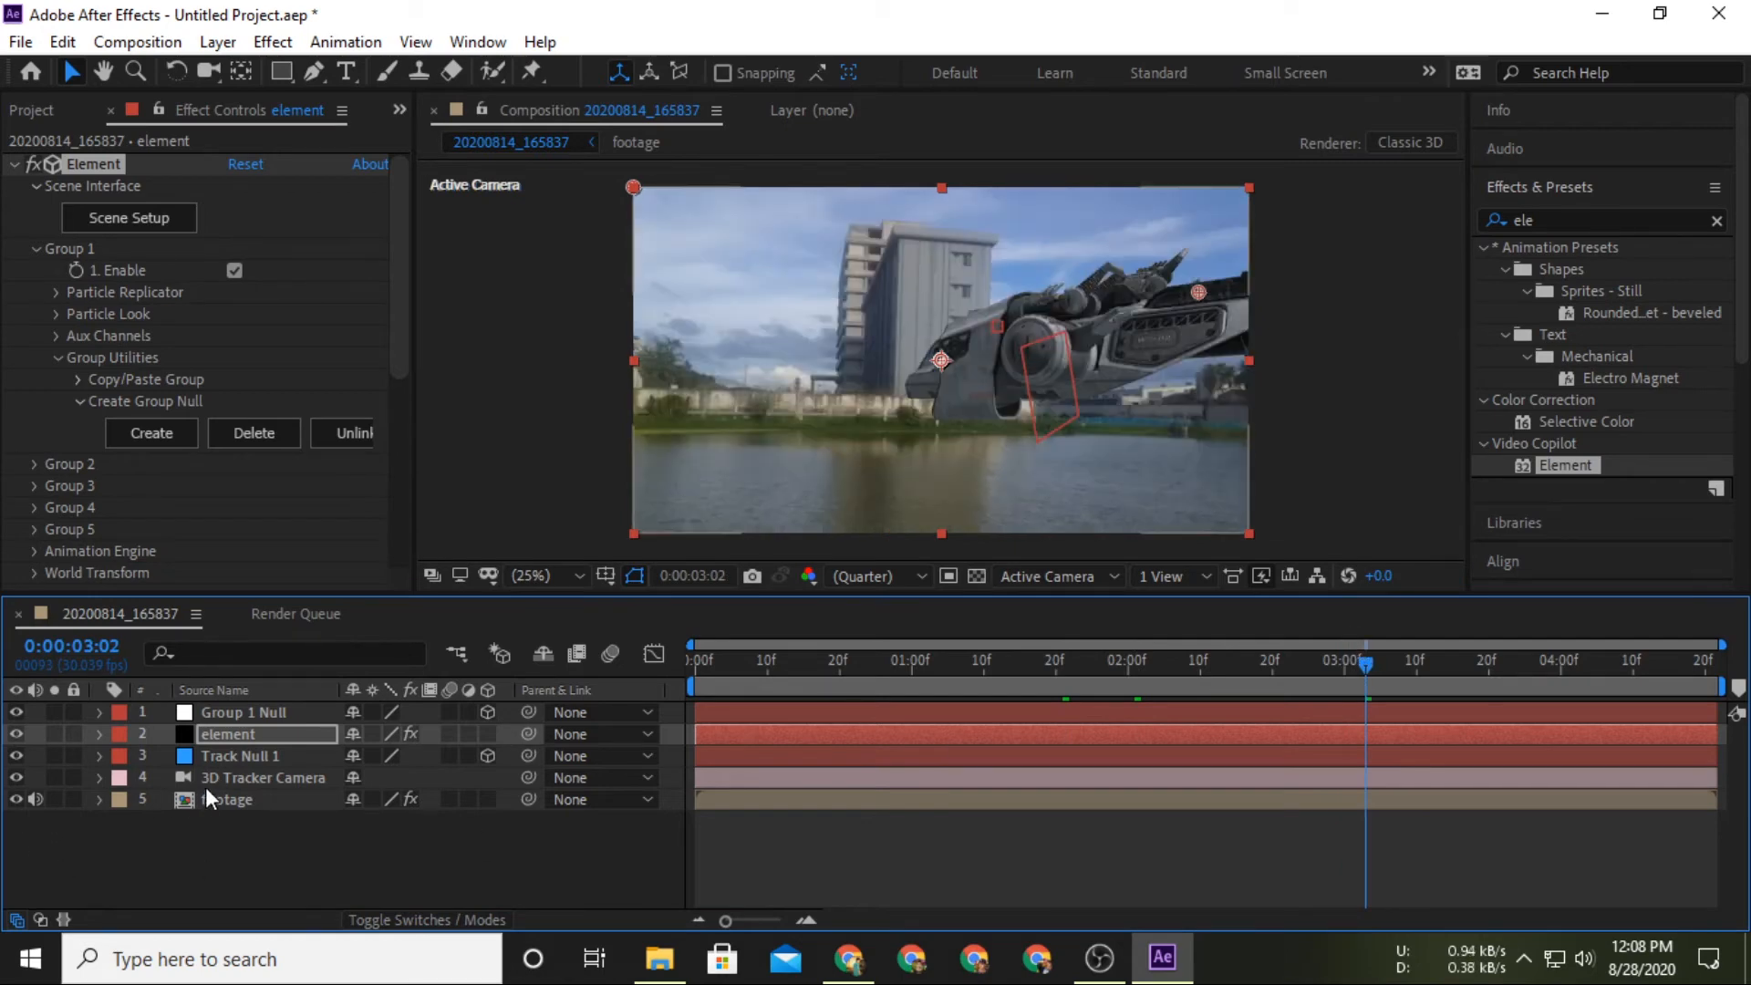
drag(906, 661, 1046, 667)
In Element's render settings, try the Warm and Sun lighting presets, set Add Lighting to Cinema and scrub through the shot to check it.
scroll(100, 326, down, 5)
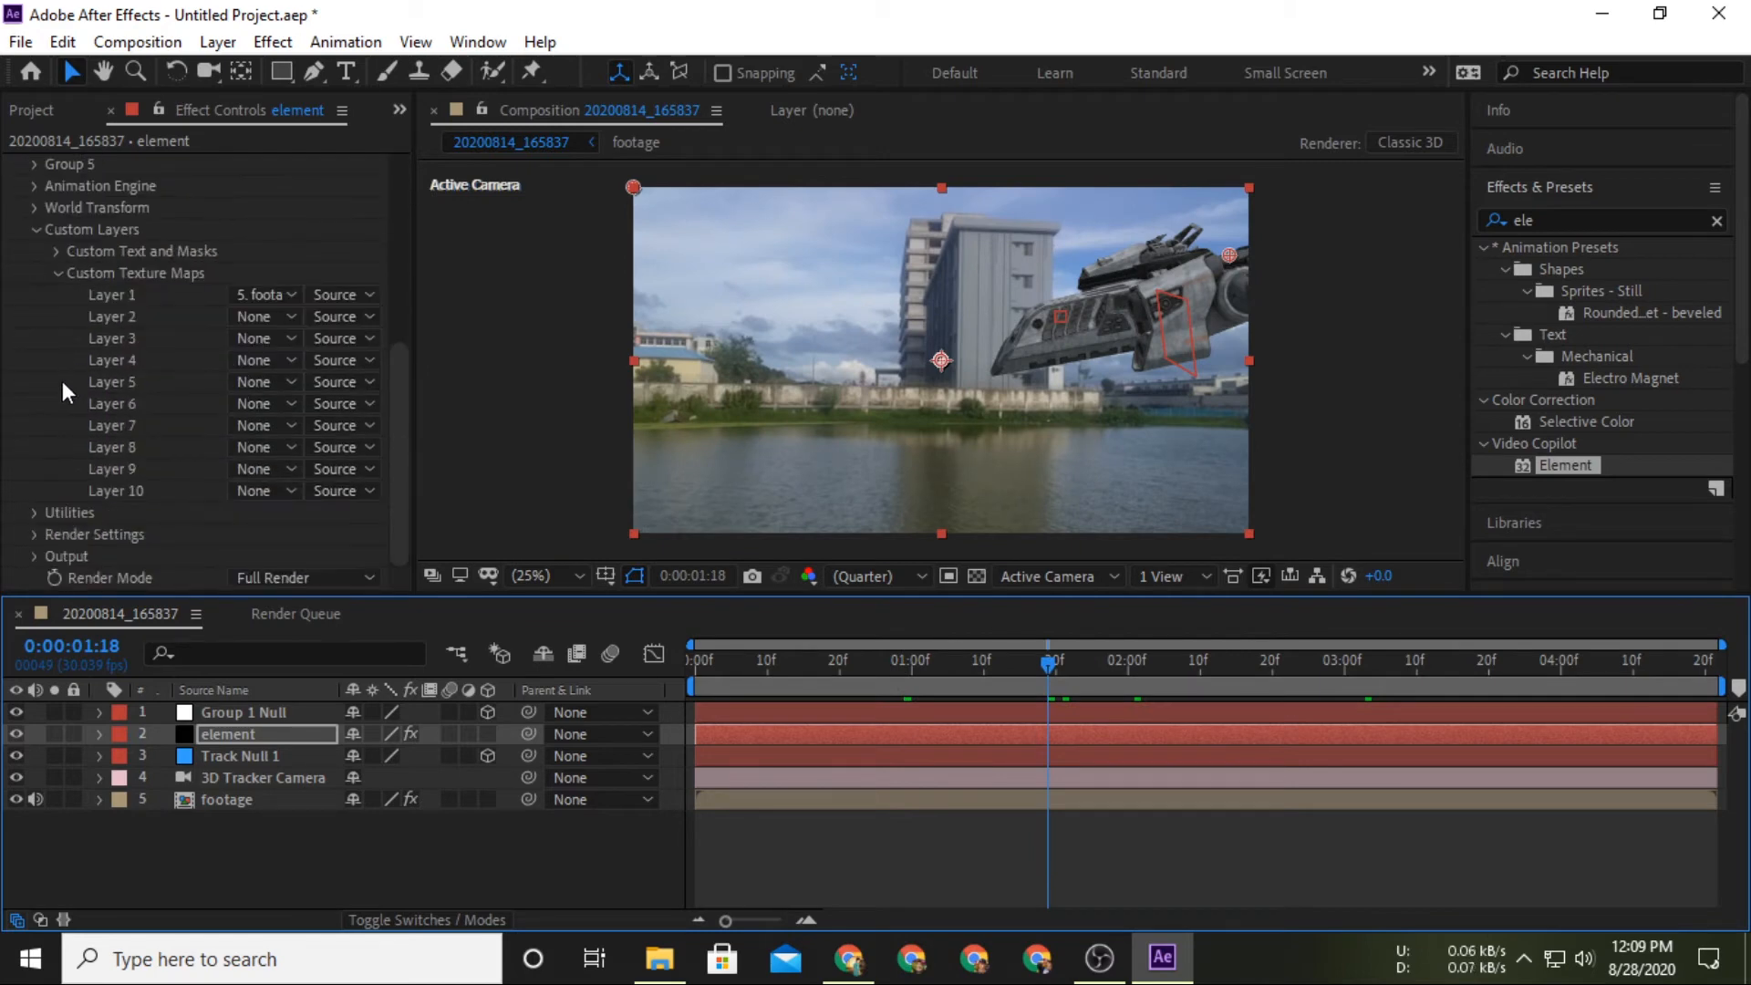
click(33, 533)
scroll(38, 521, down, 5)
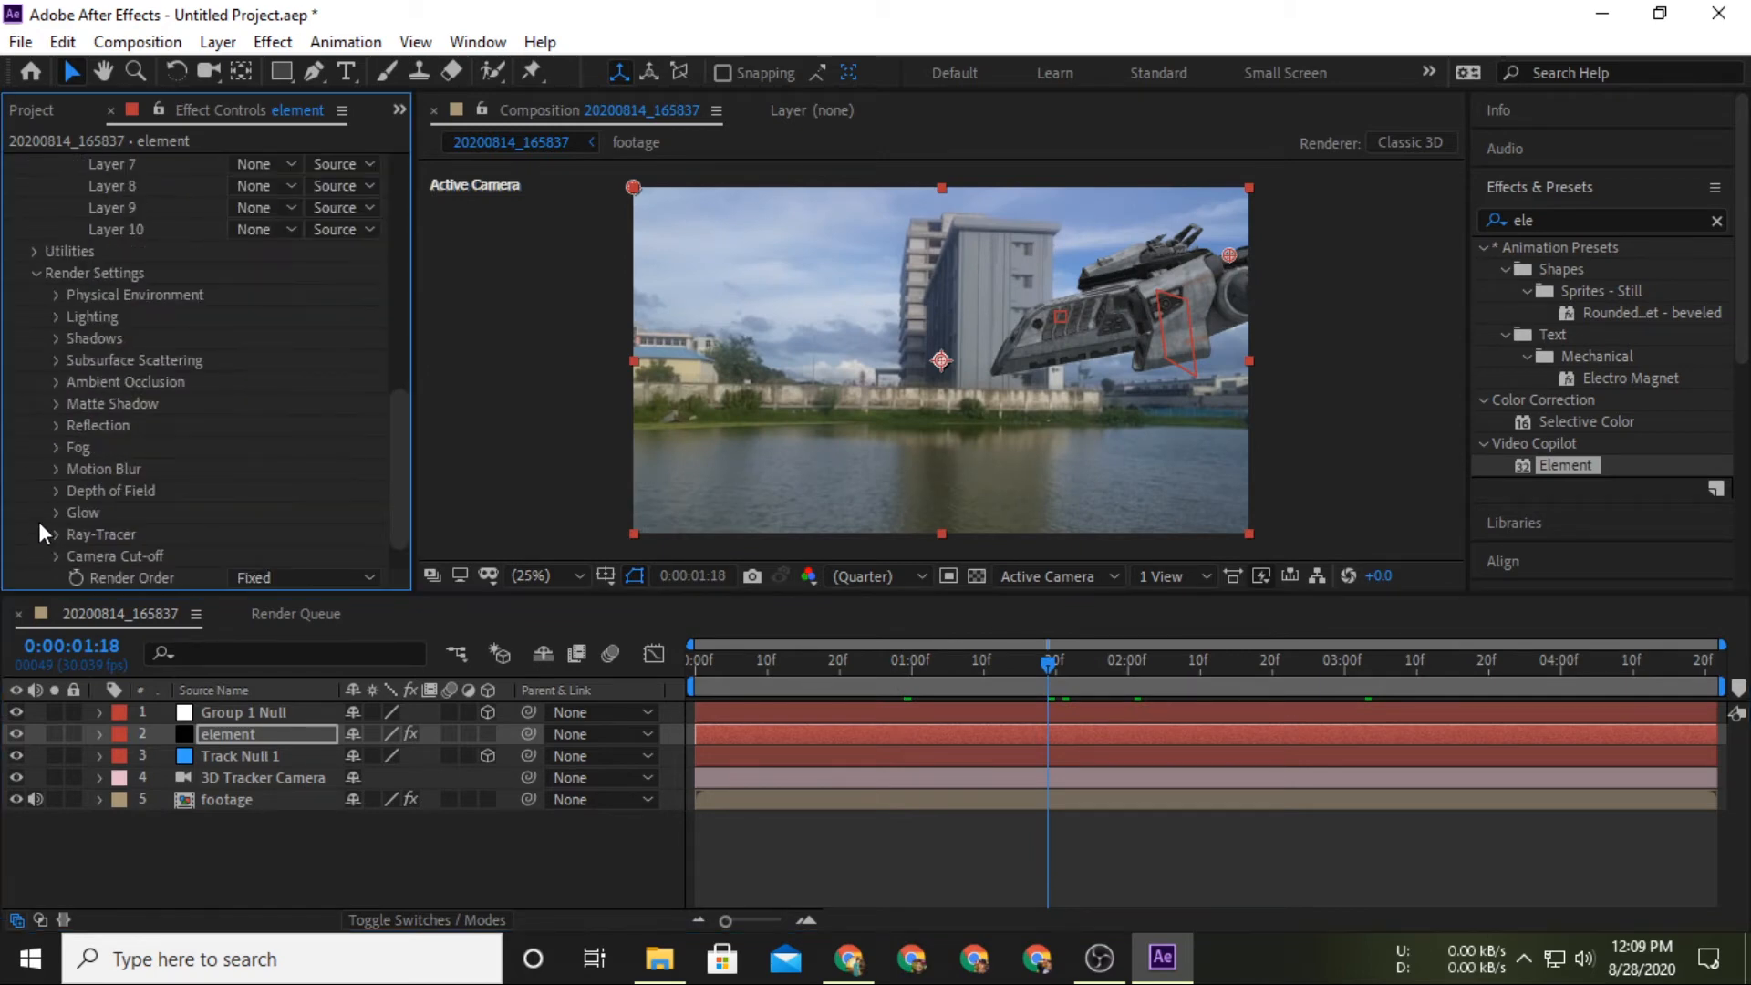
click(55, 316)
click(271, 380)
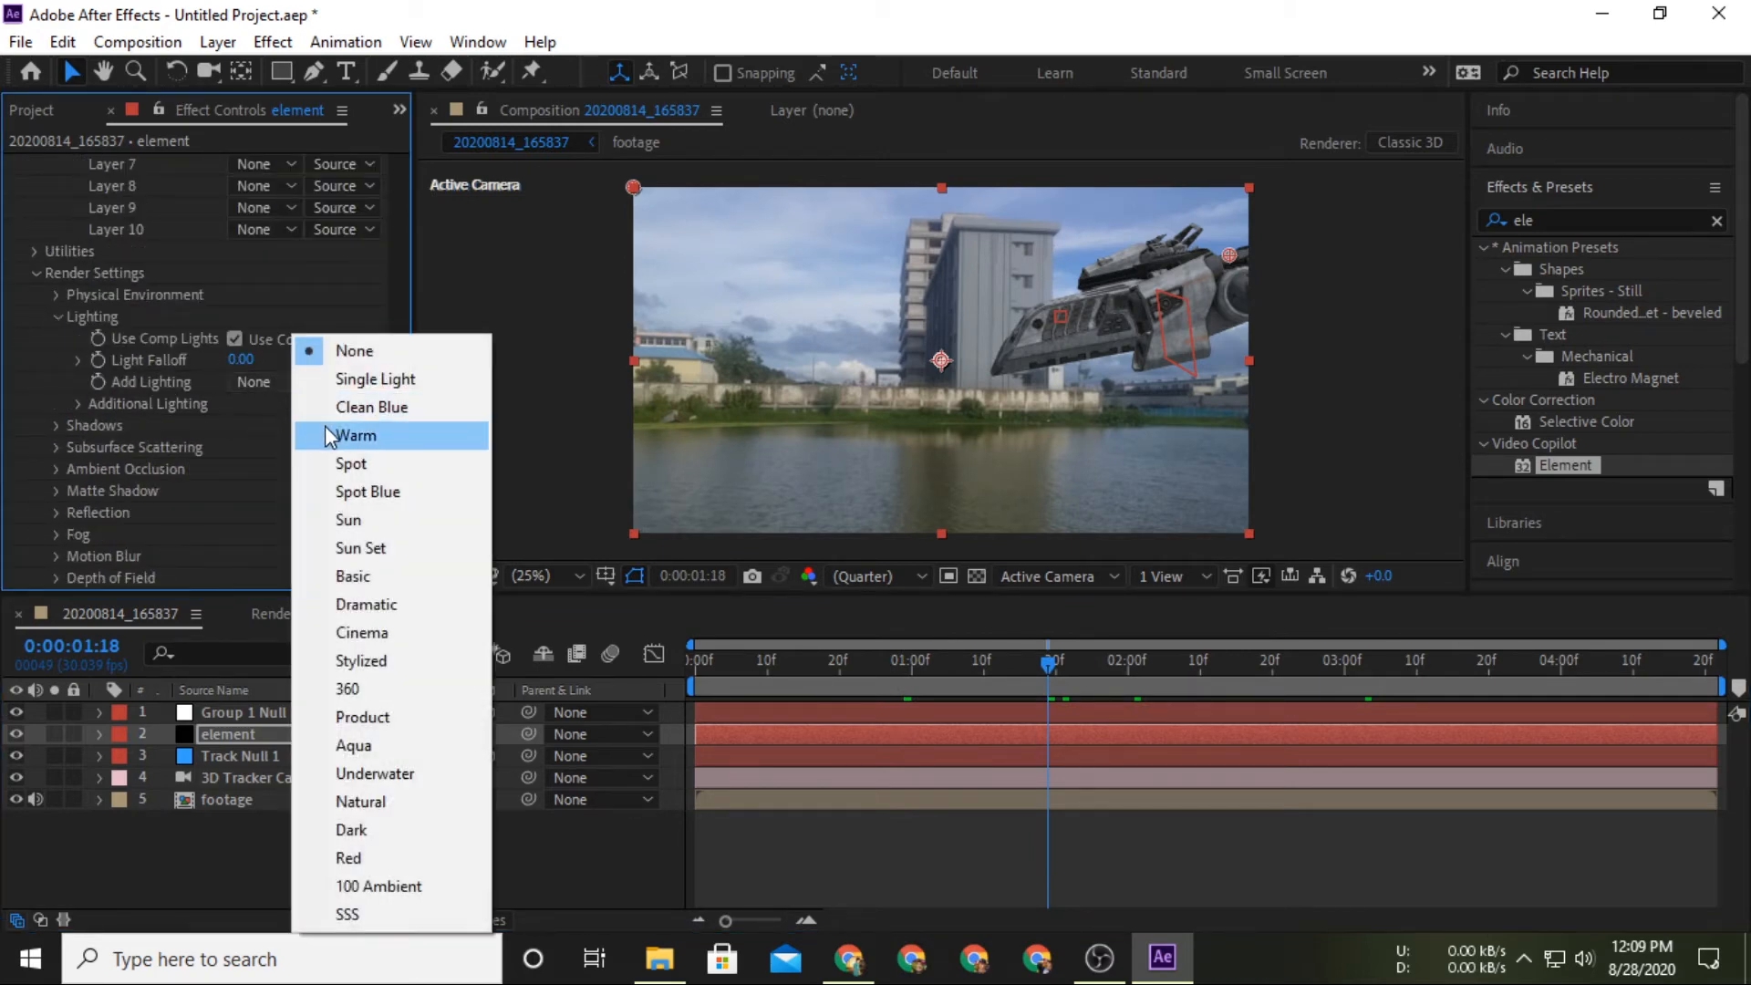
click(325, 435)
click(288, 383)
click(351, 519)
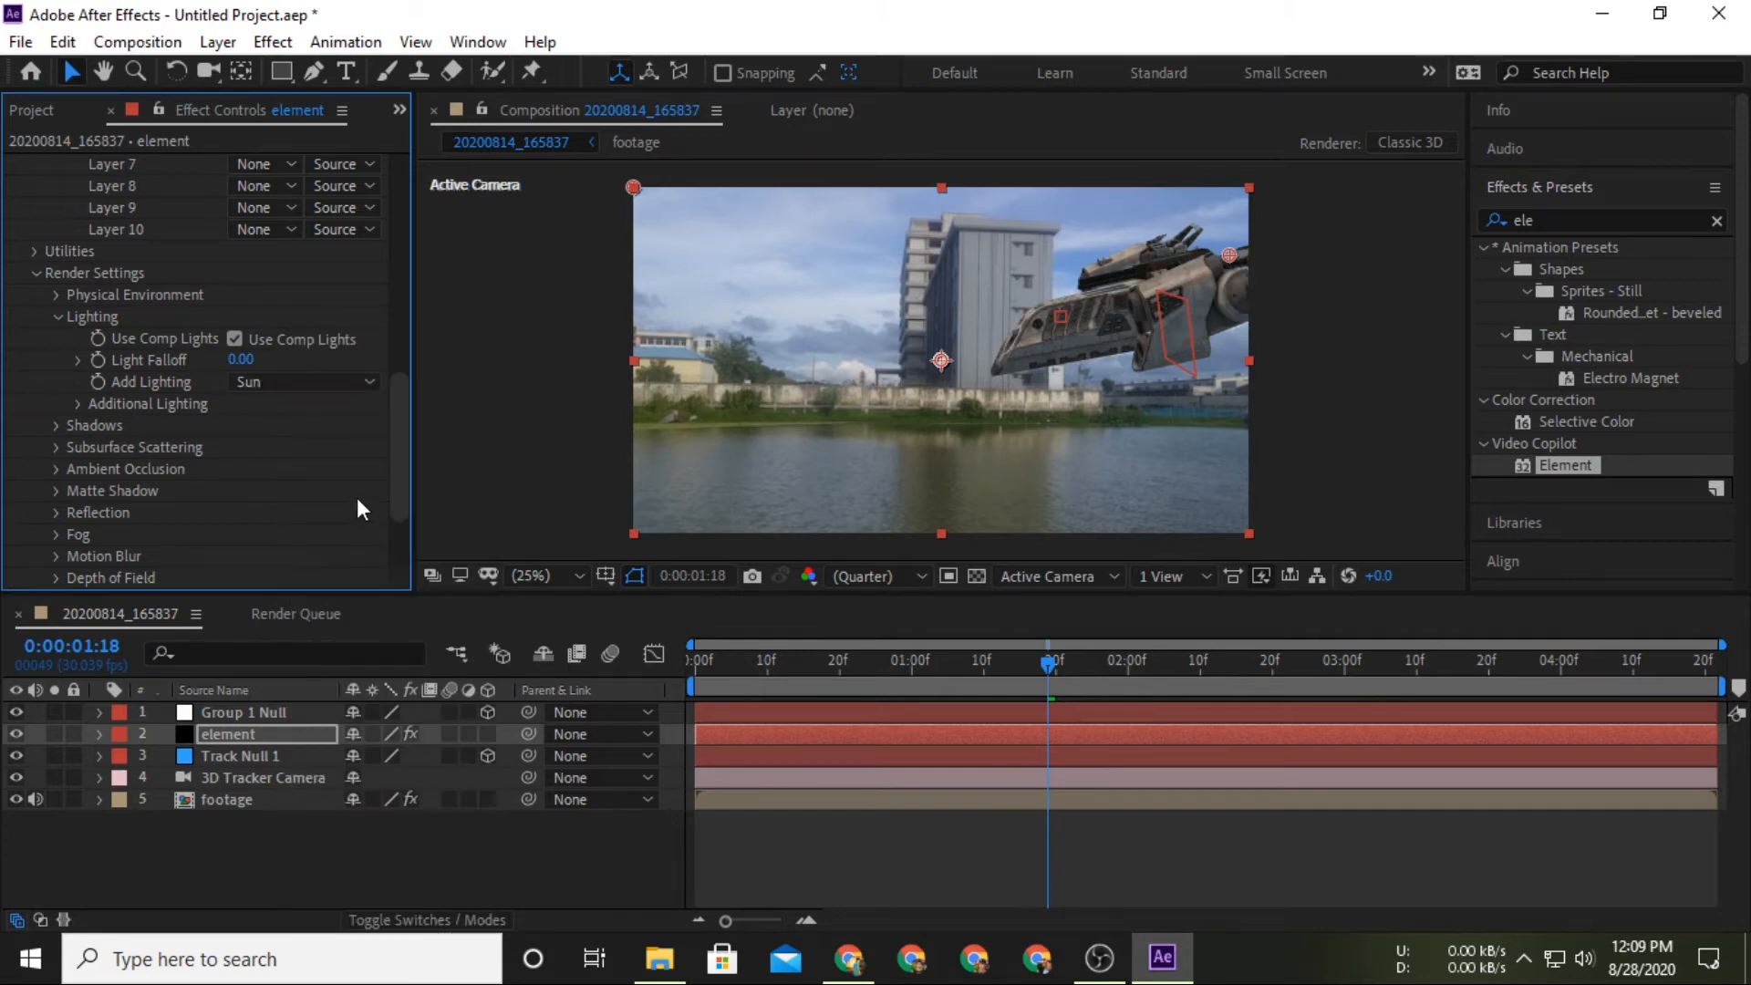
click(326, 385)
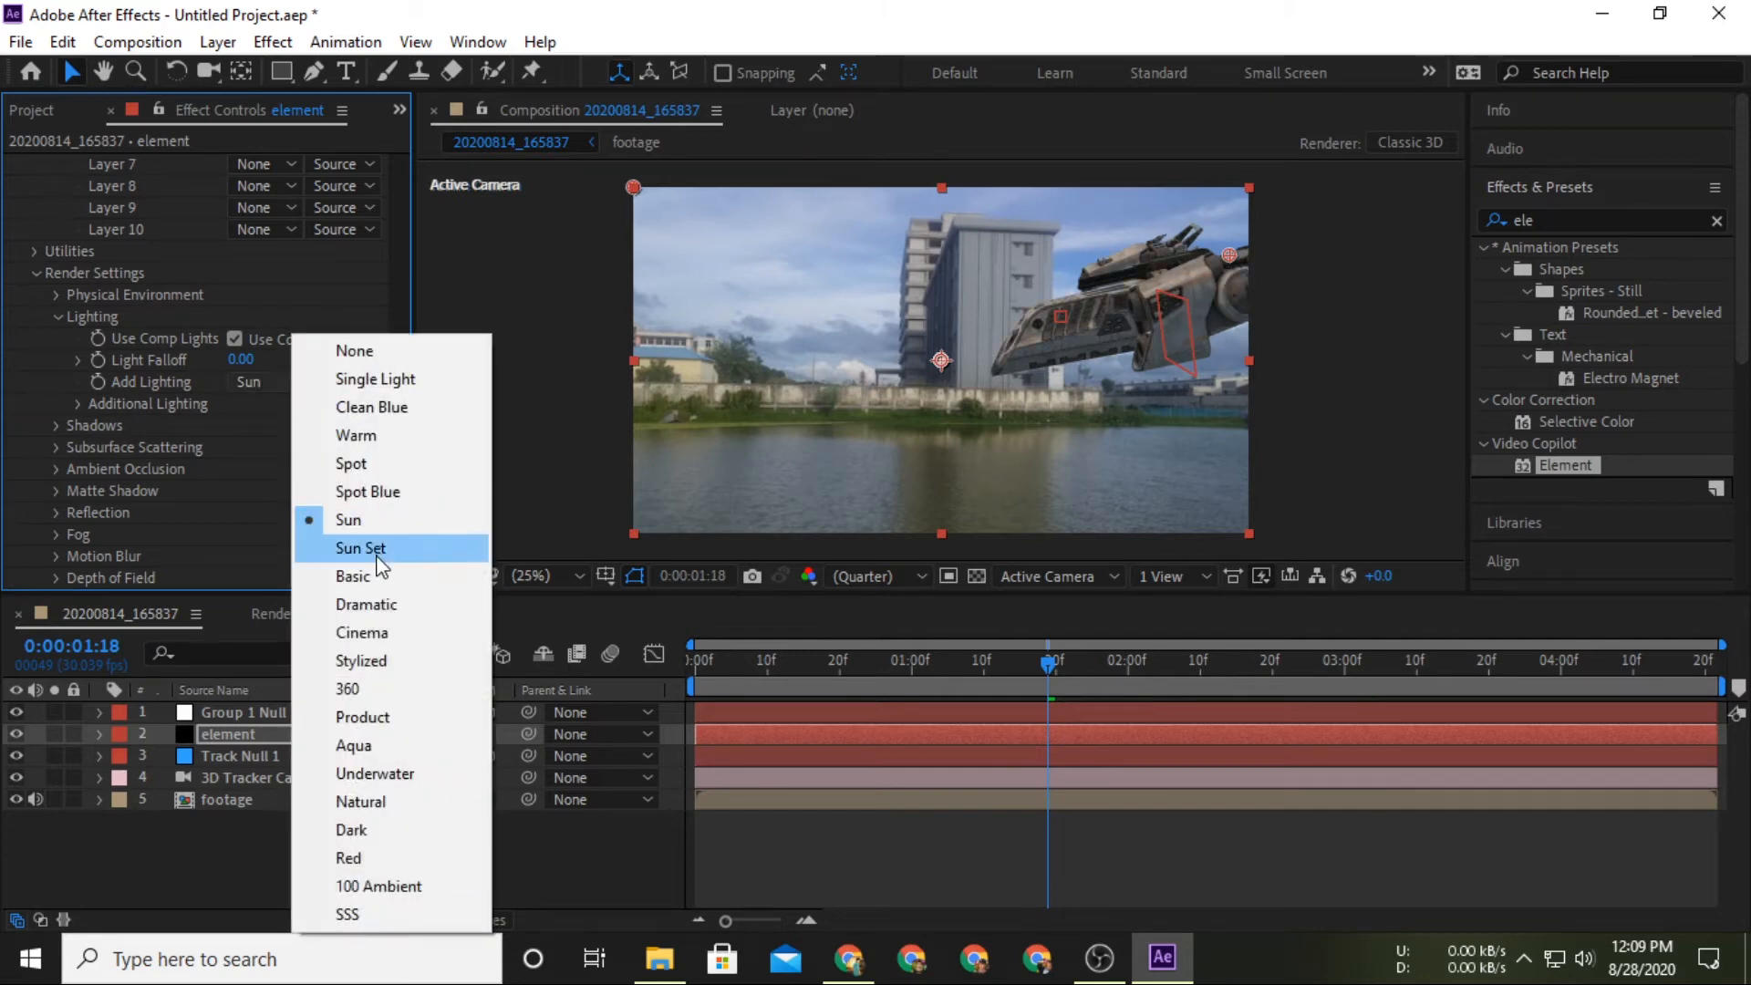
click(374, 627)
drag(983, 664, 1272, 665)
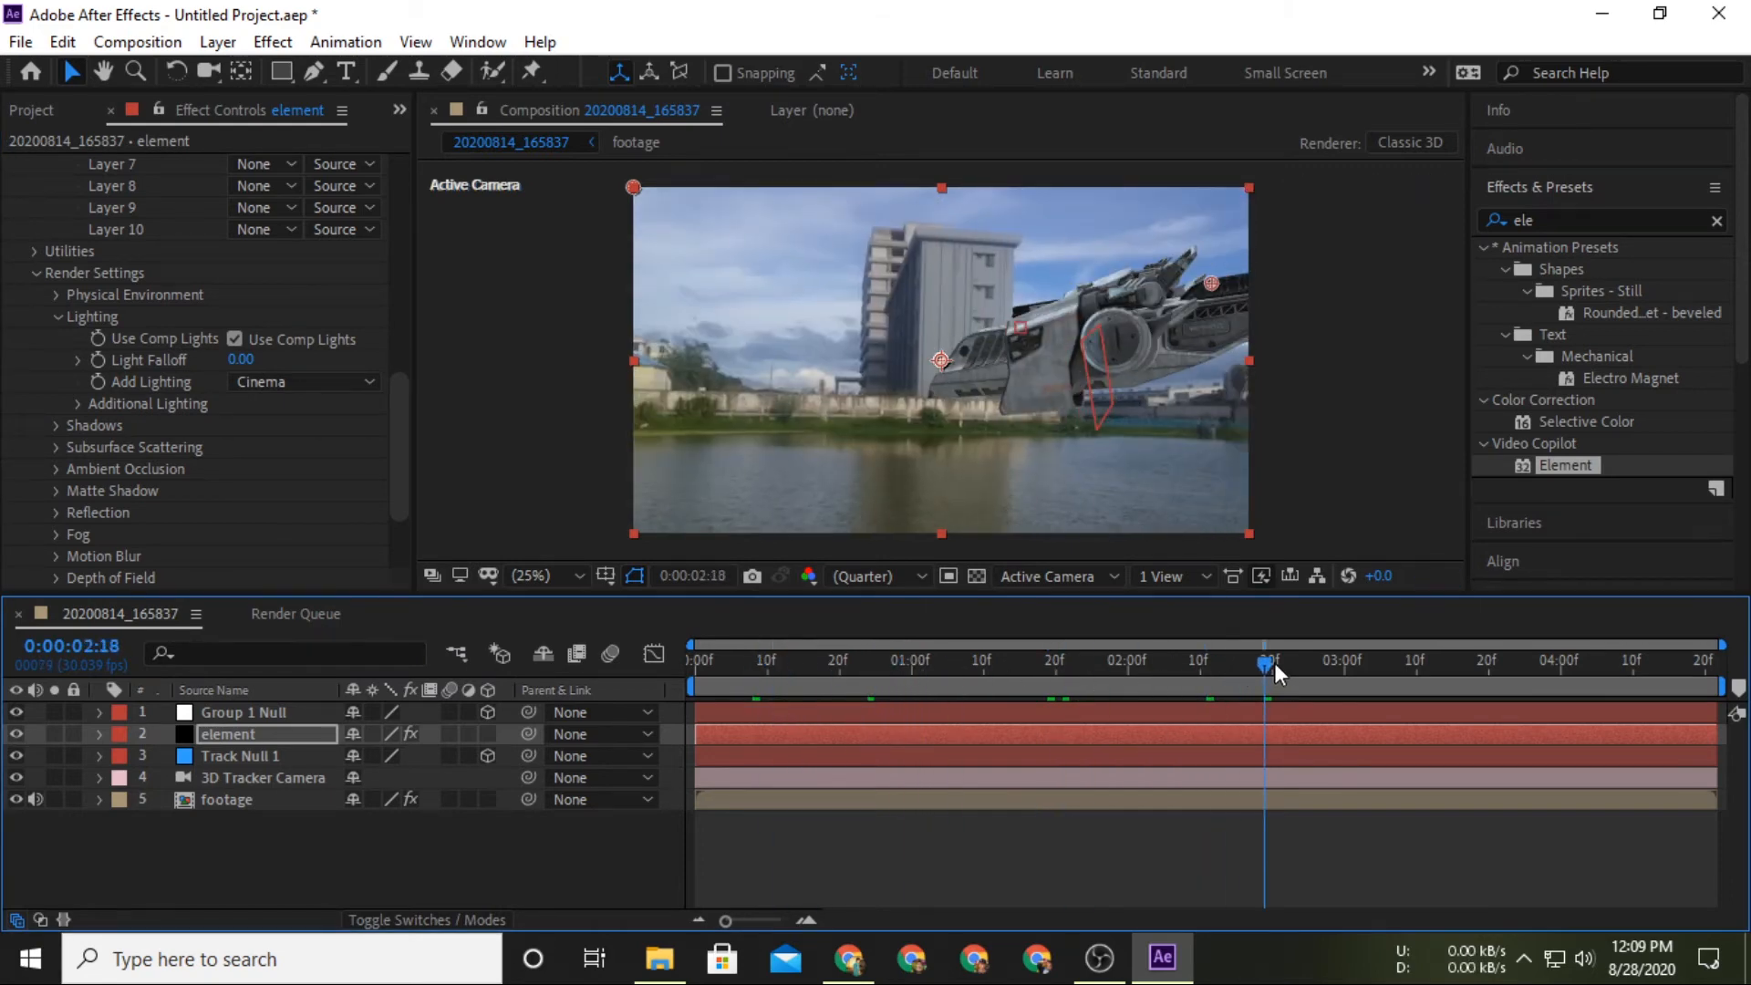
click(817, 834)
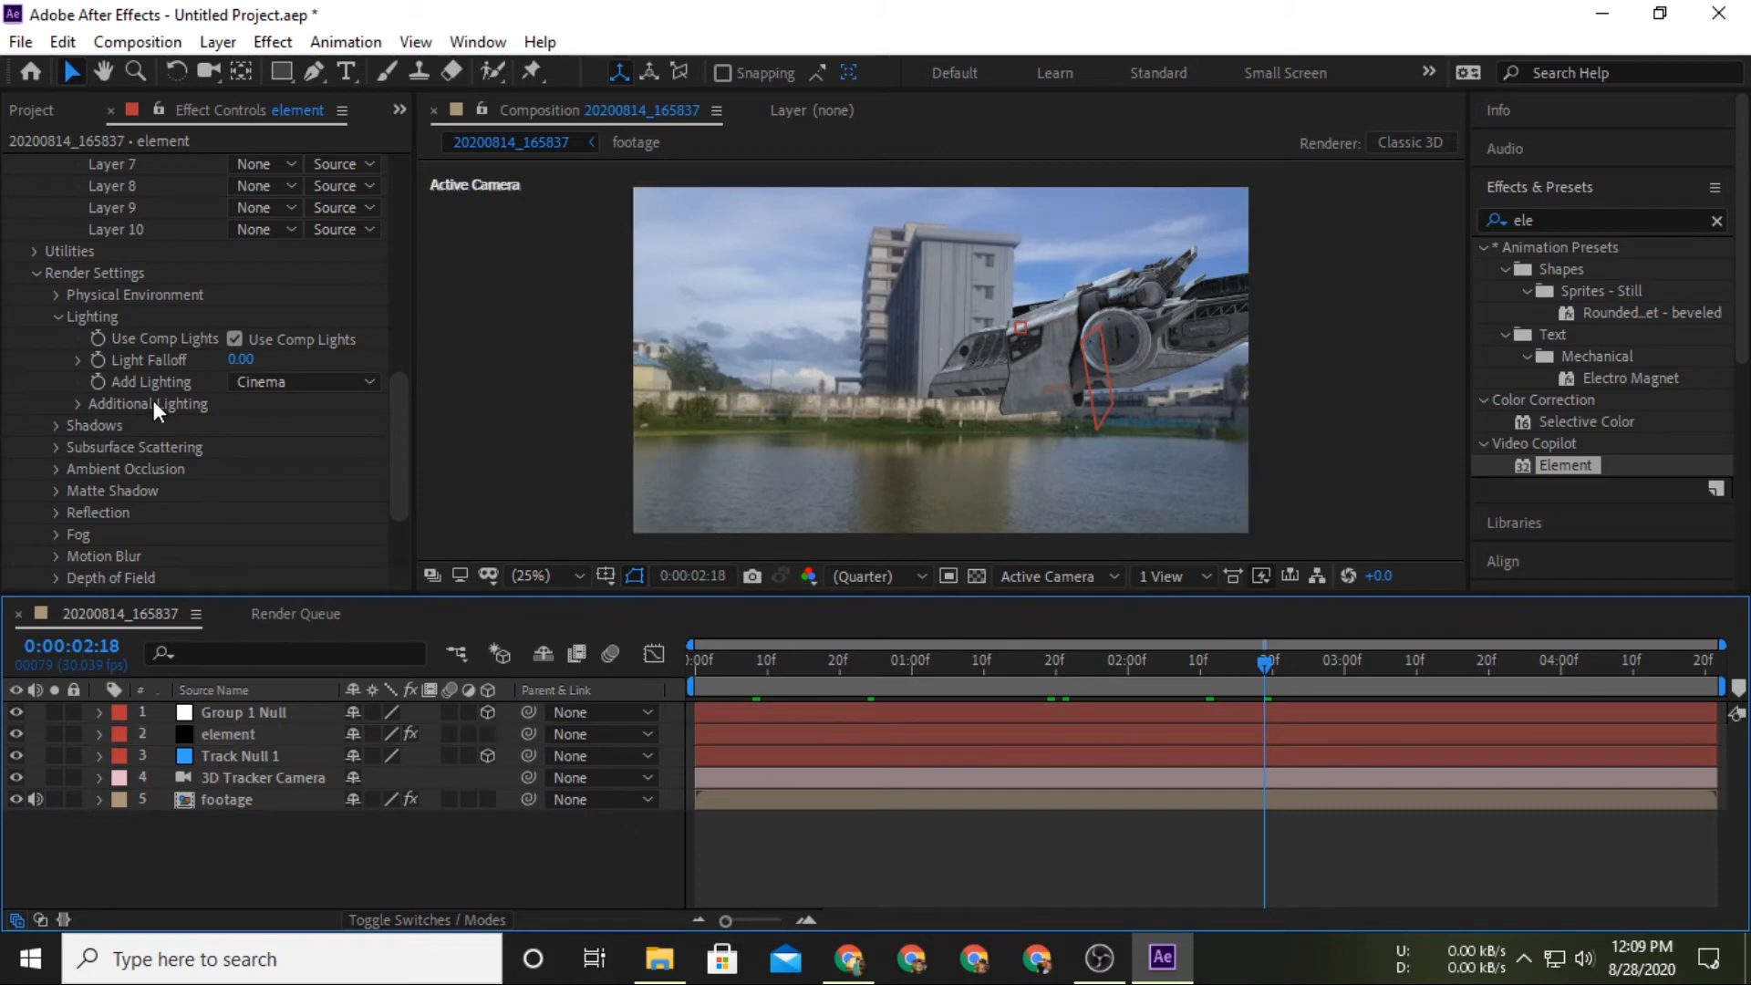
scroll(146, 415, down, 3)
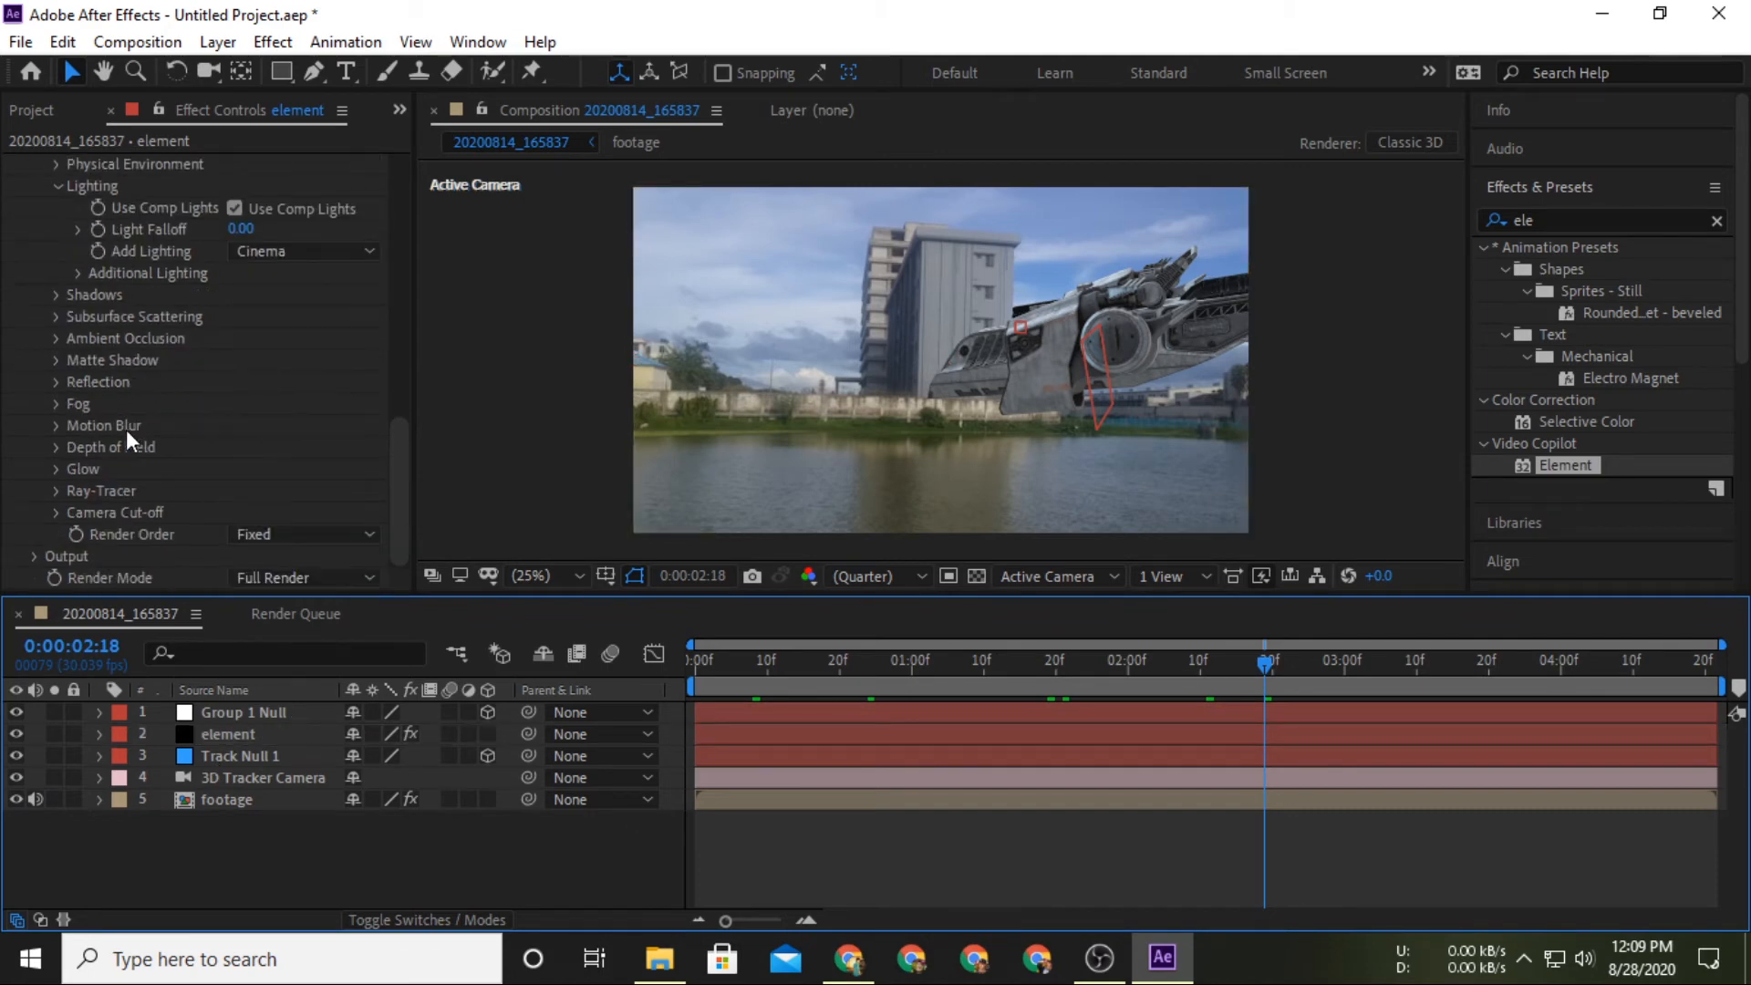
click(55, 424)
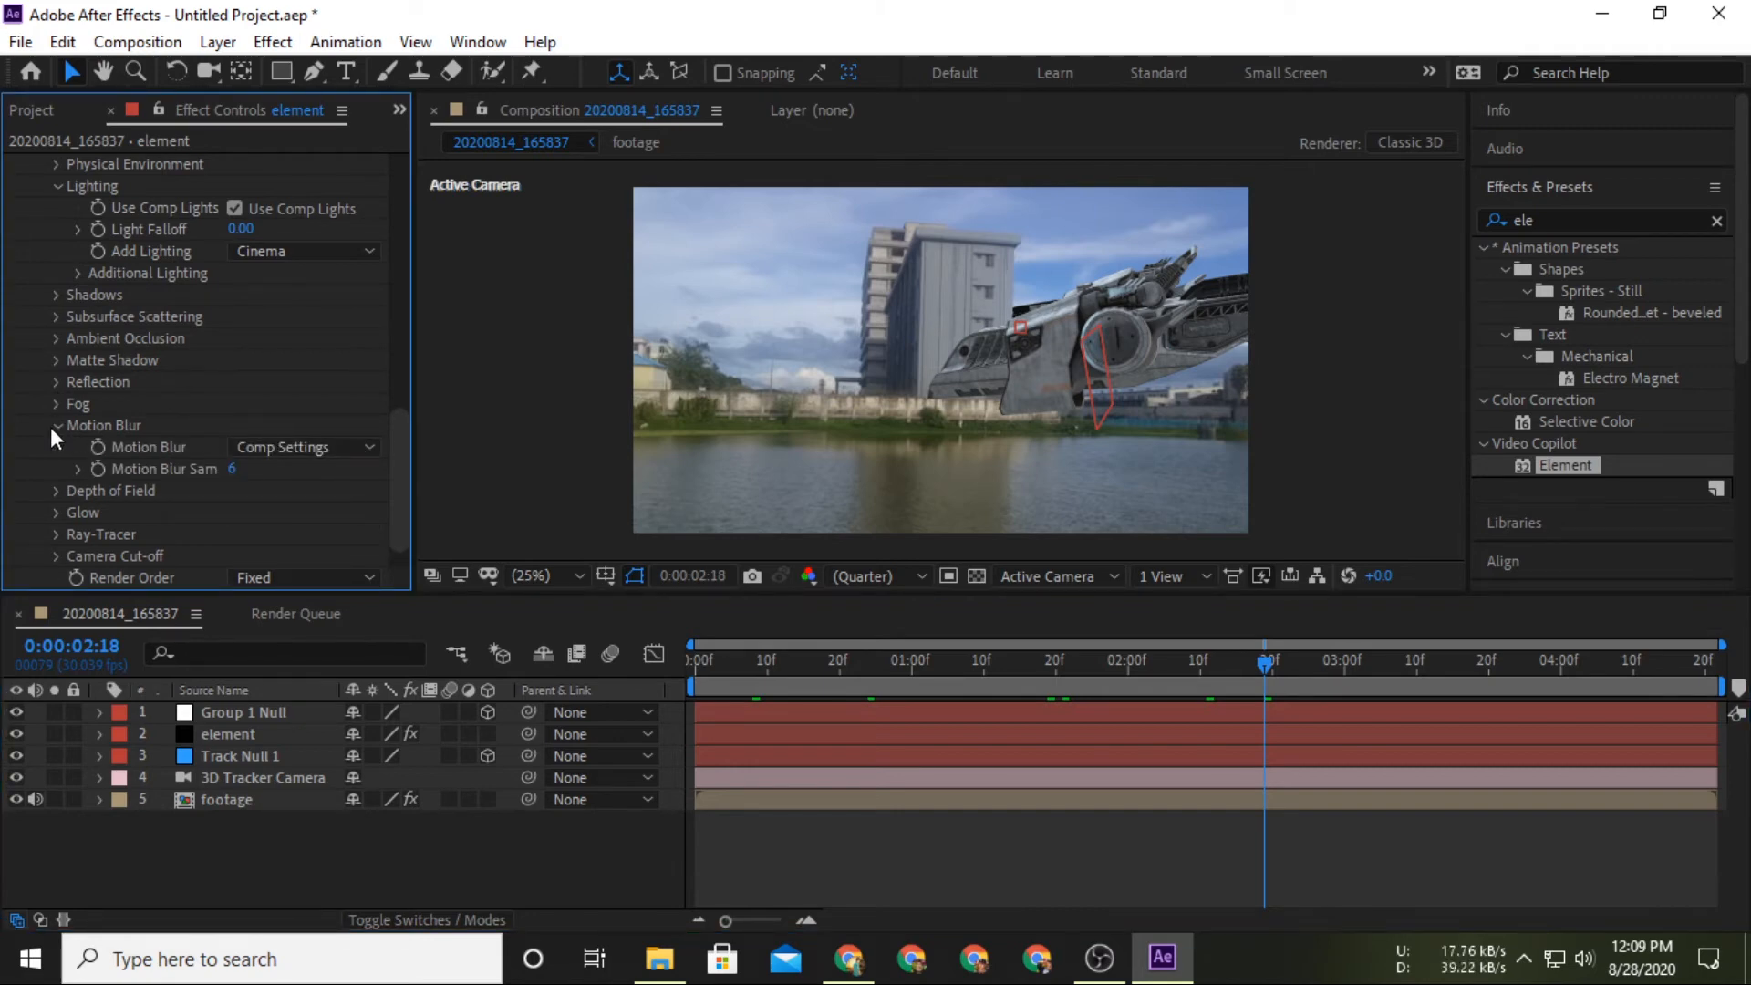
click(56, 426)
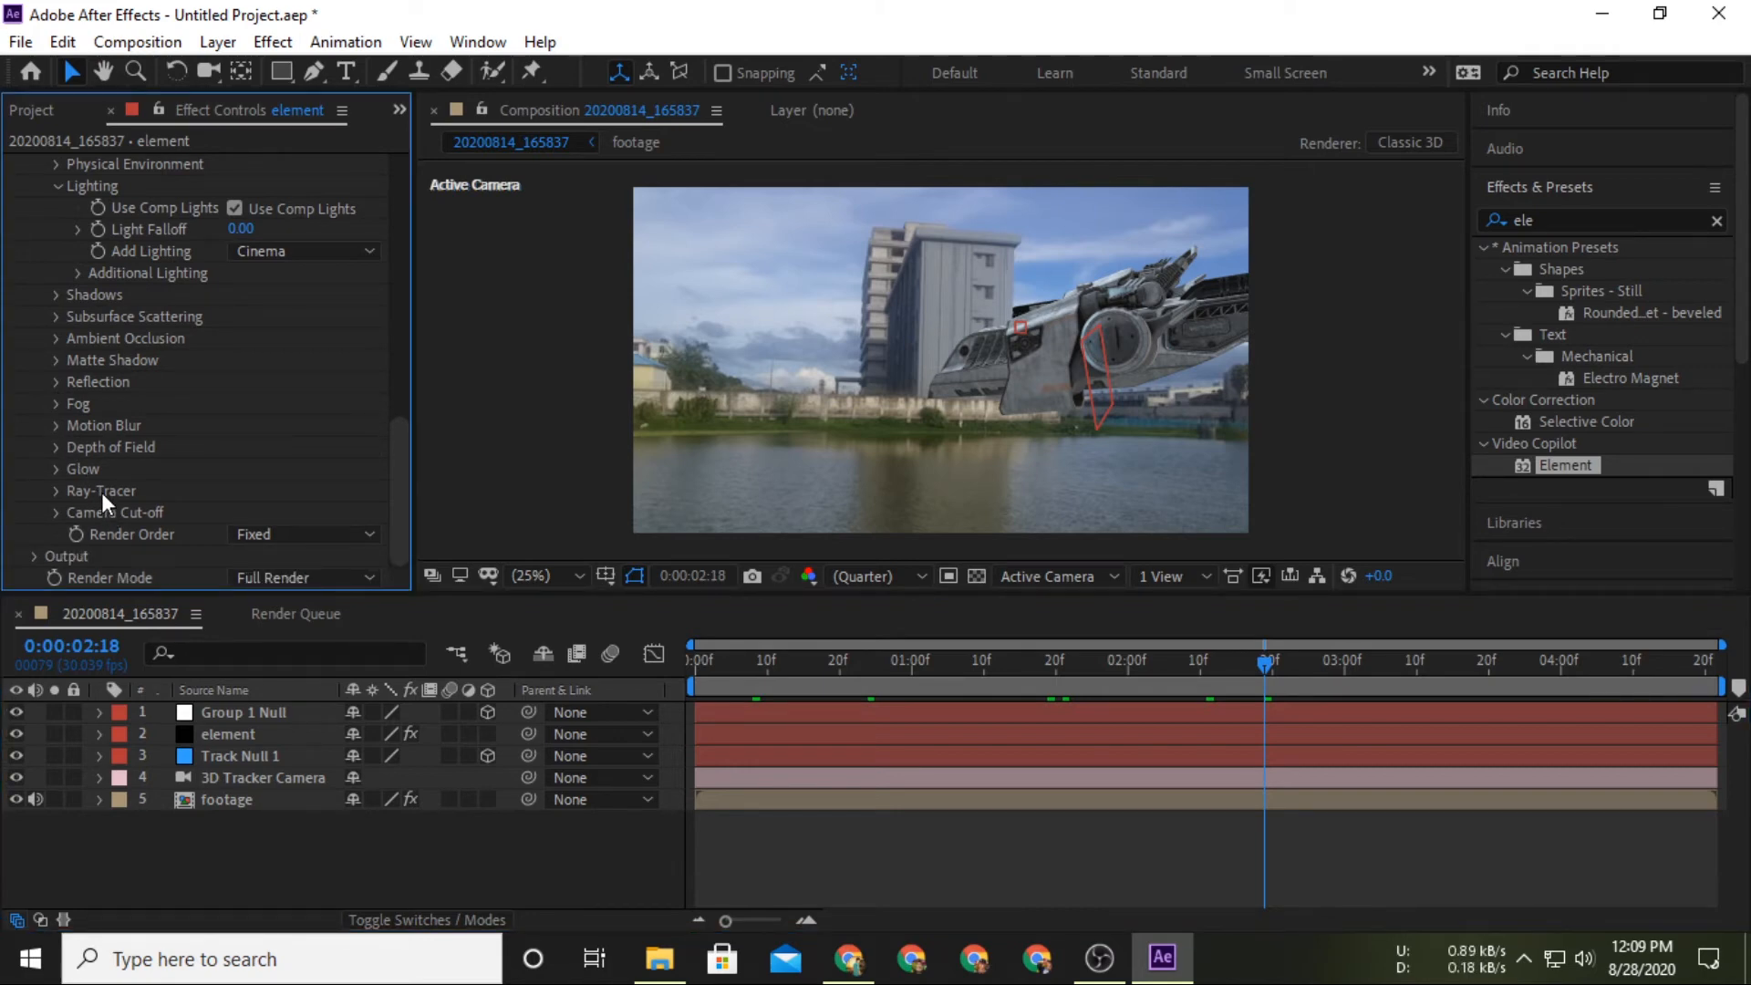
Set Element's ambient occlusion mode to Ray-Traced and enable ambient occlusion.
scroll(101, 497, up, 3)
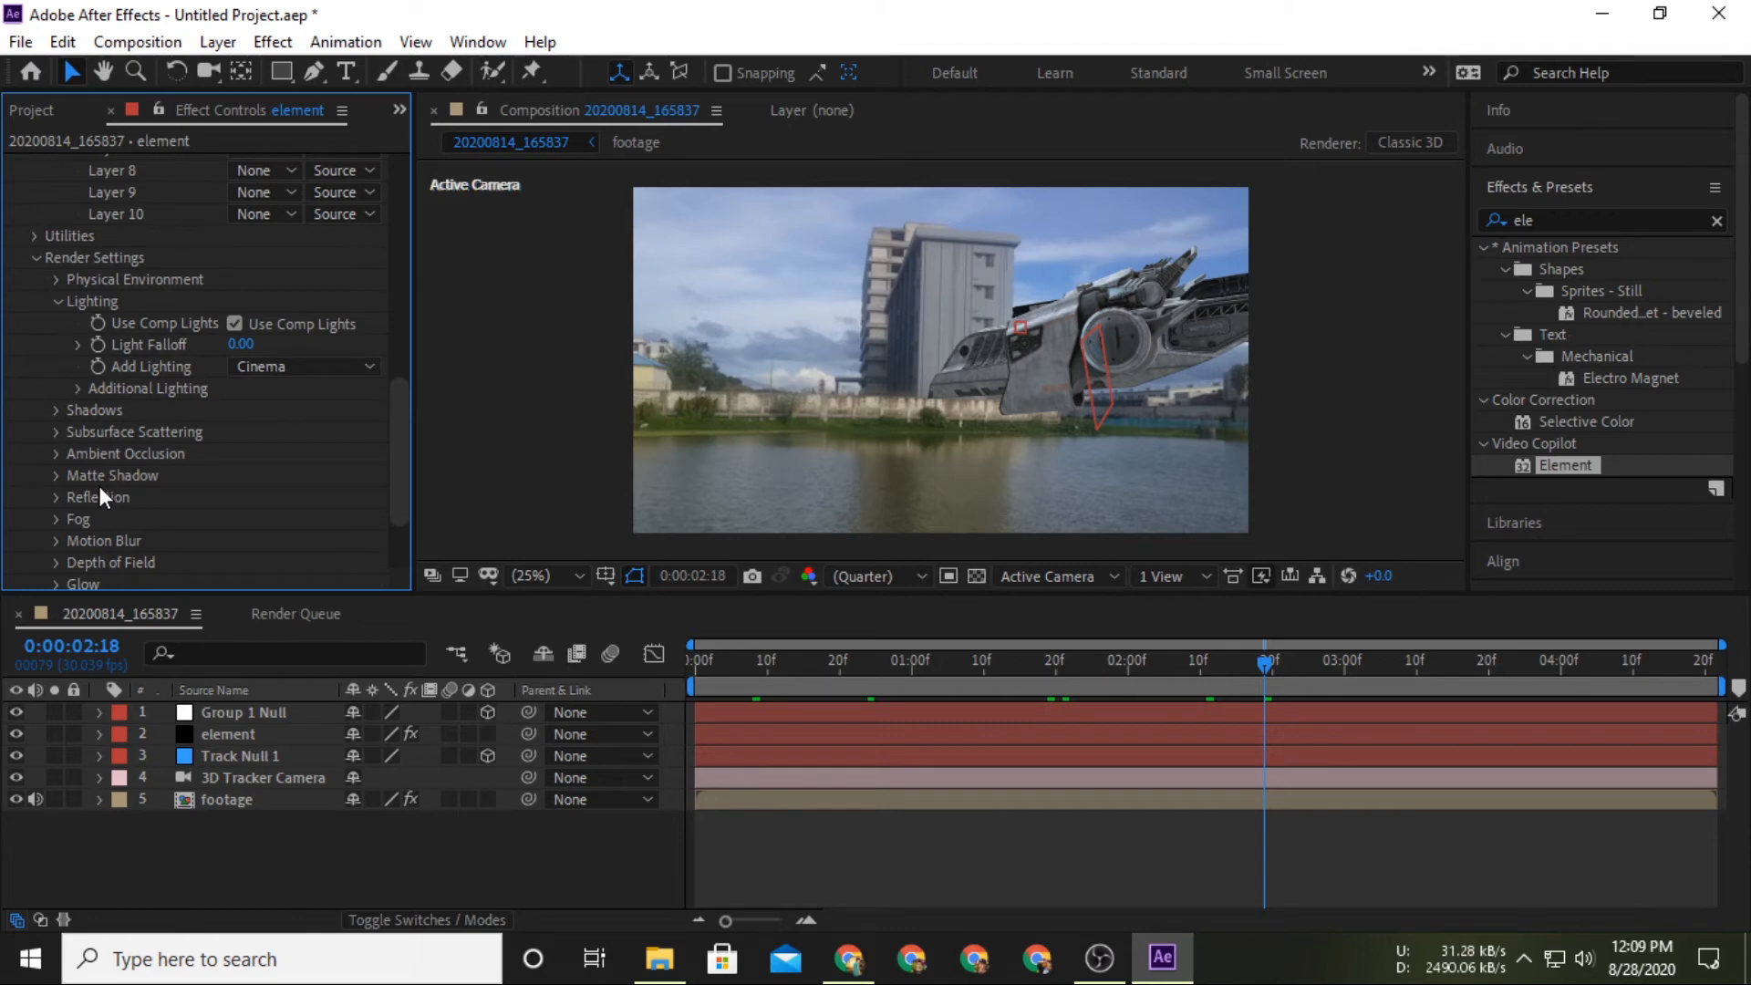
click(56, 453)
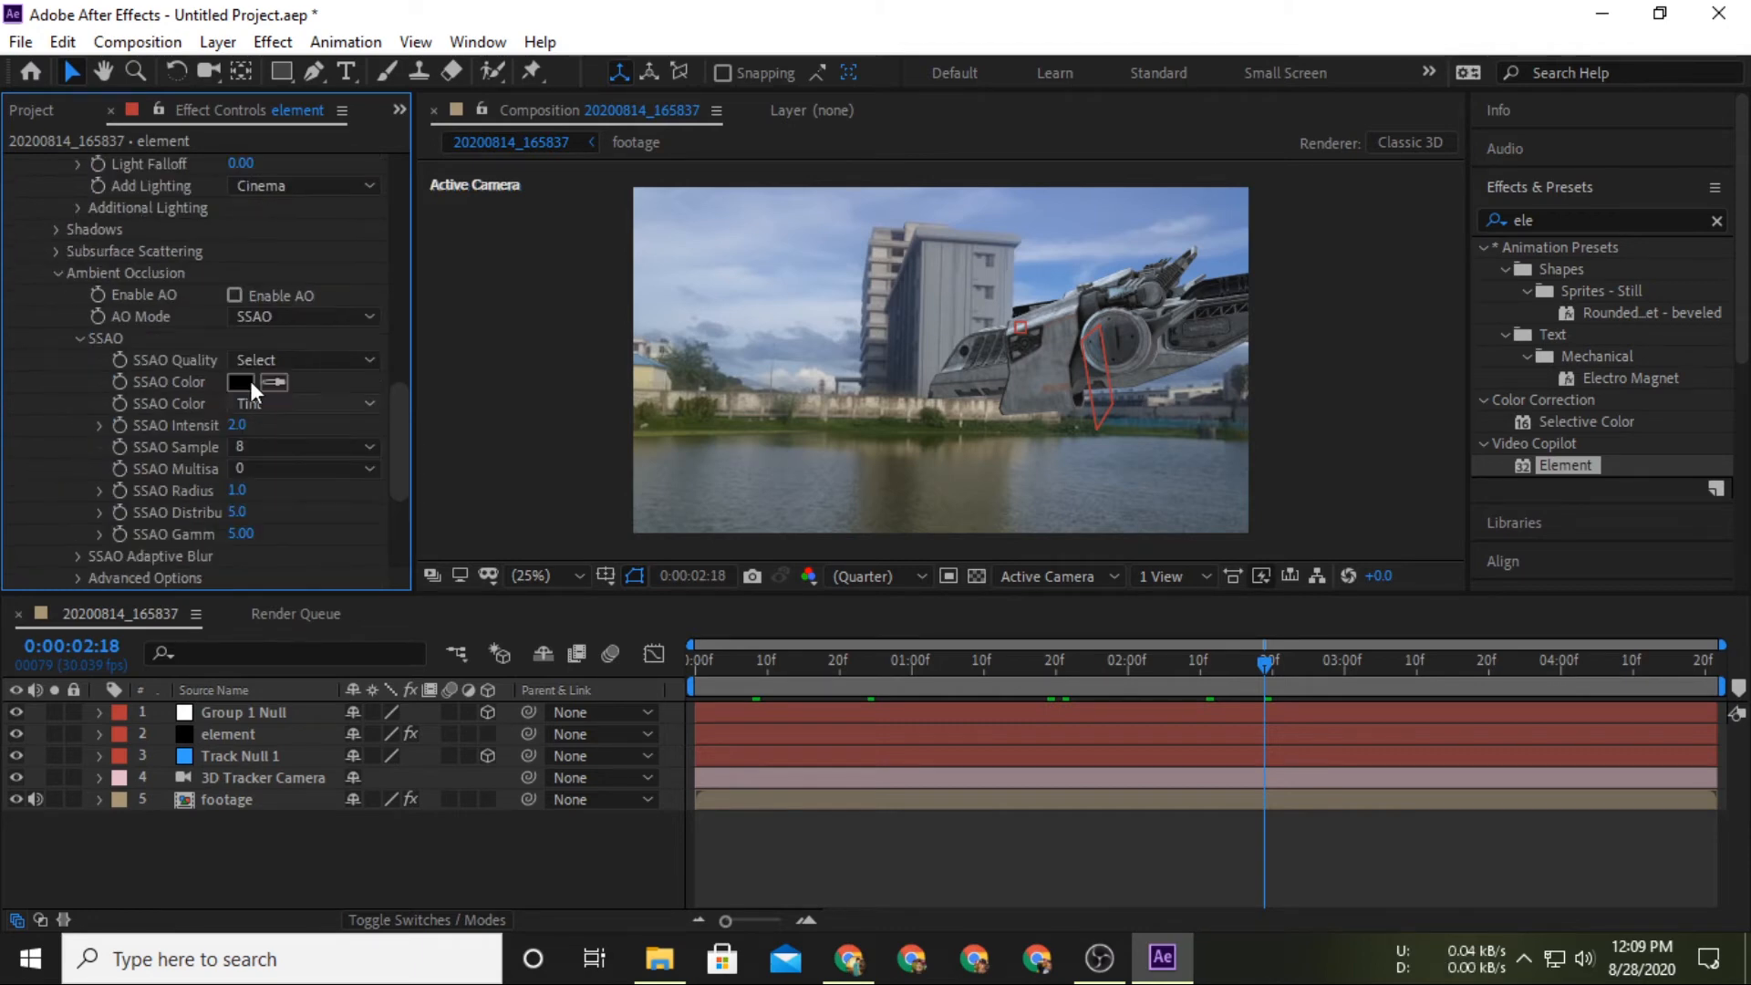
click(234, 295)
click(290, 319)
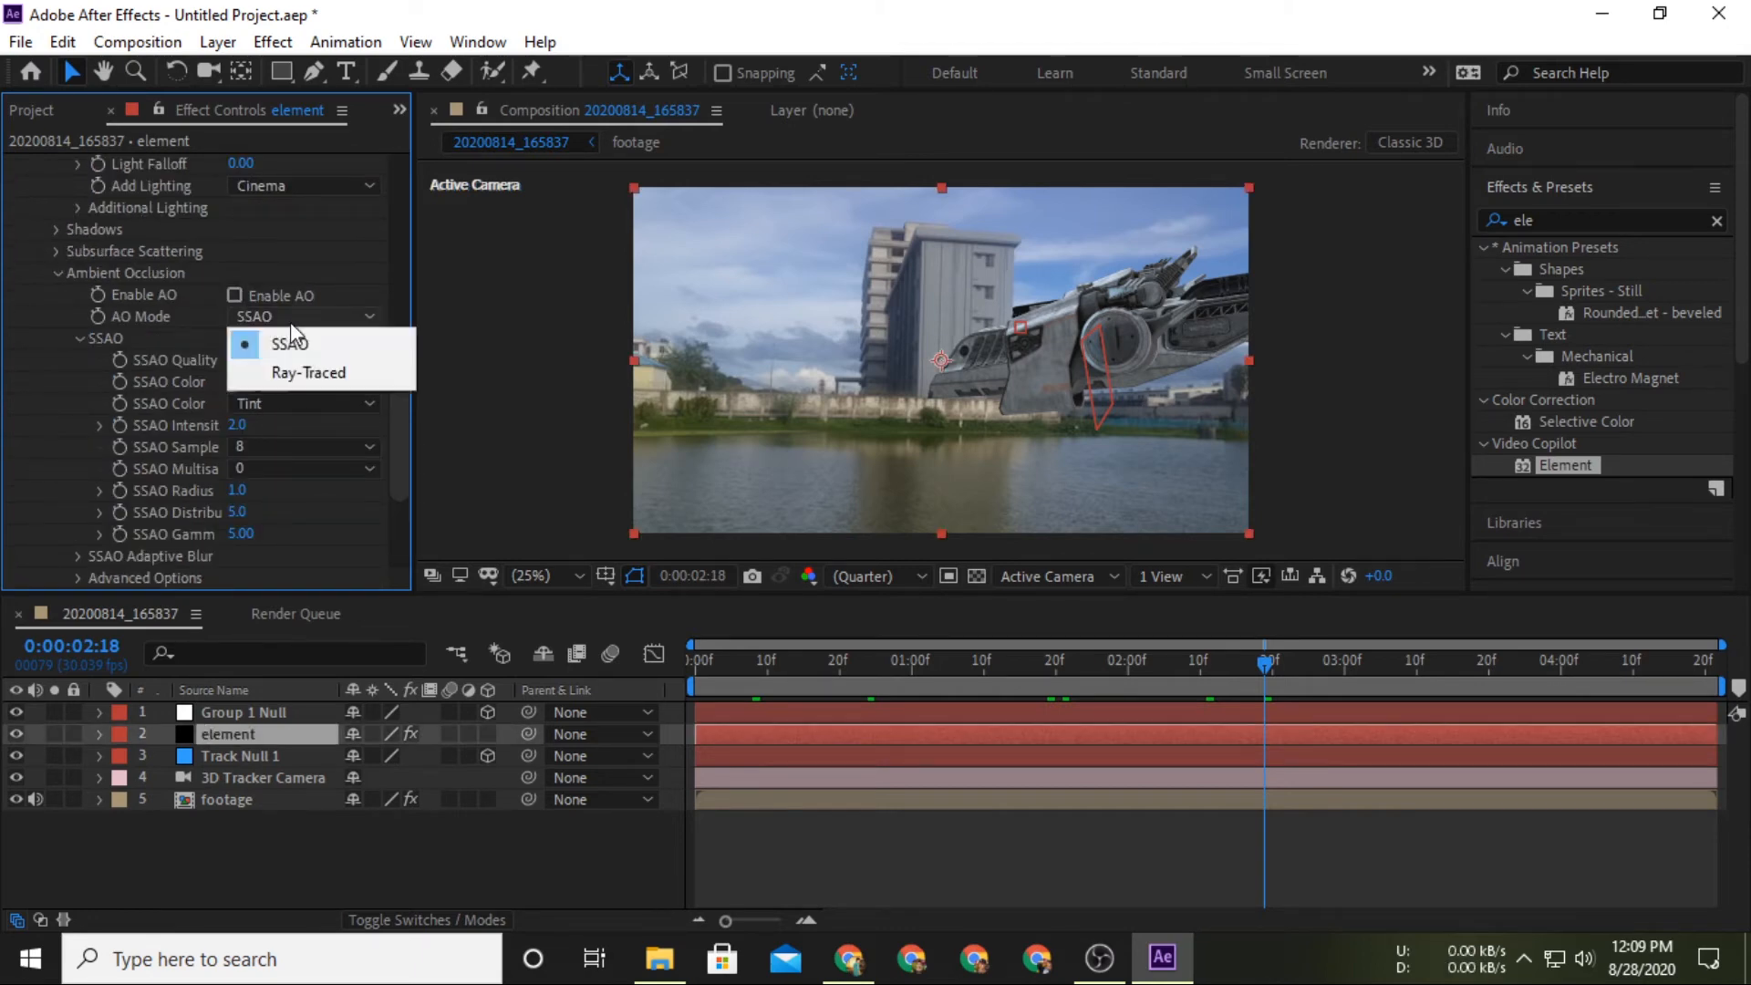
click(309, 369)
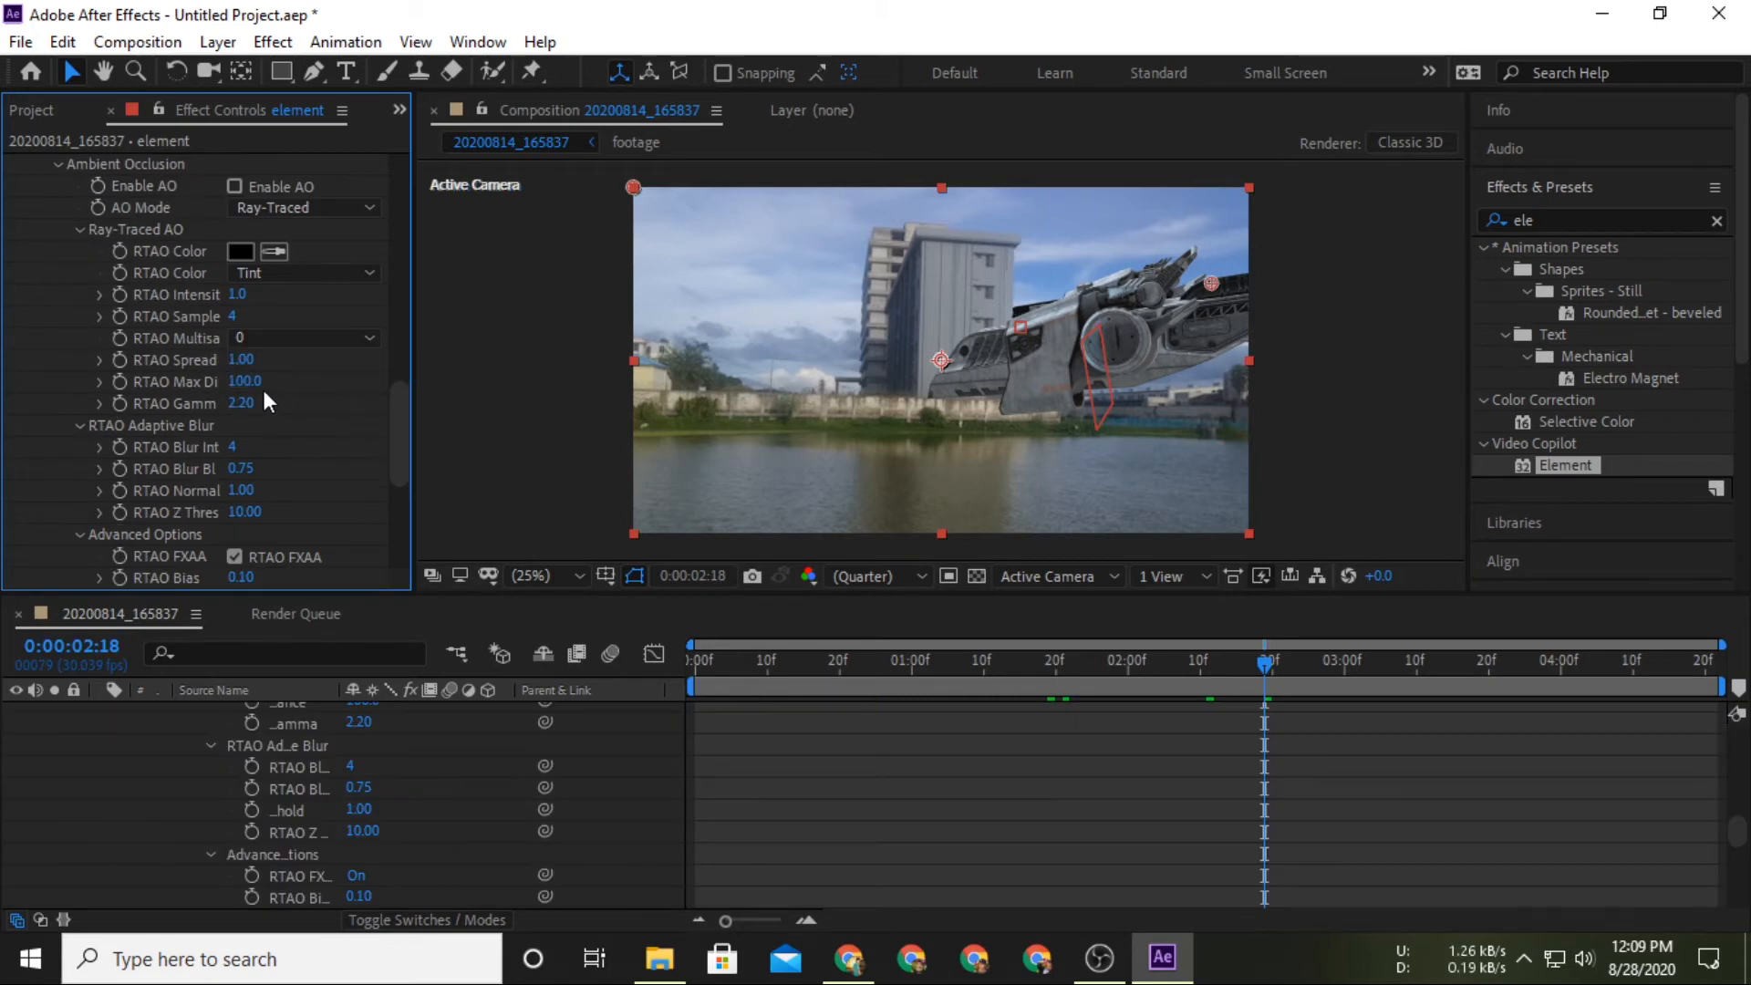
scroll(222, 265, up, 1)
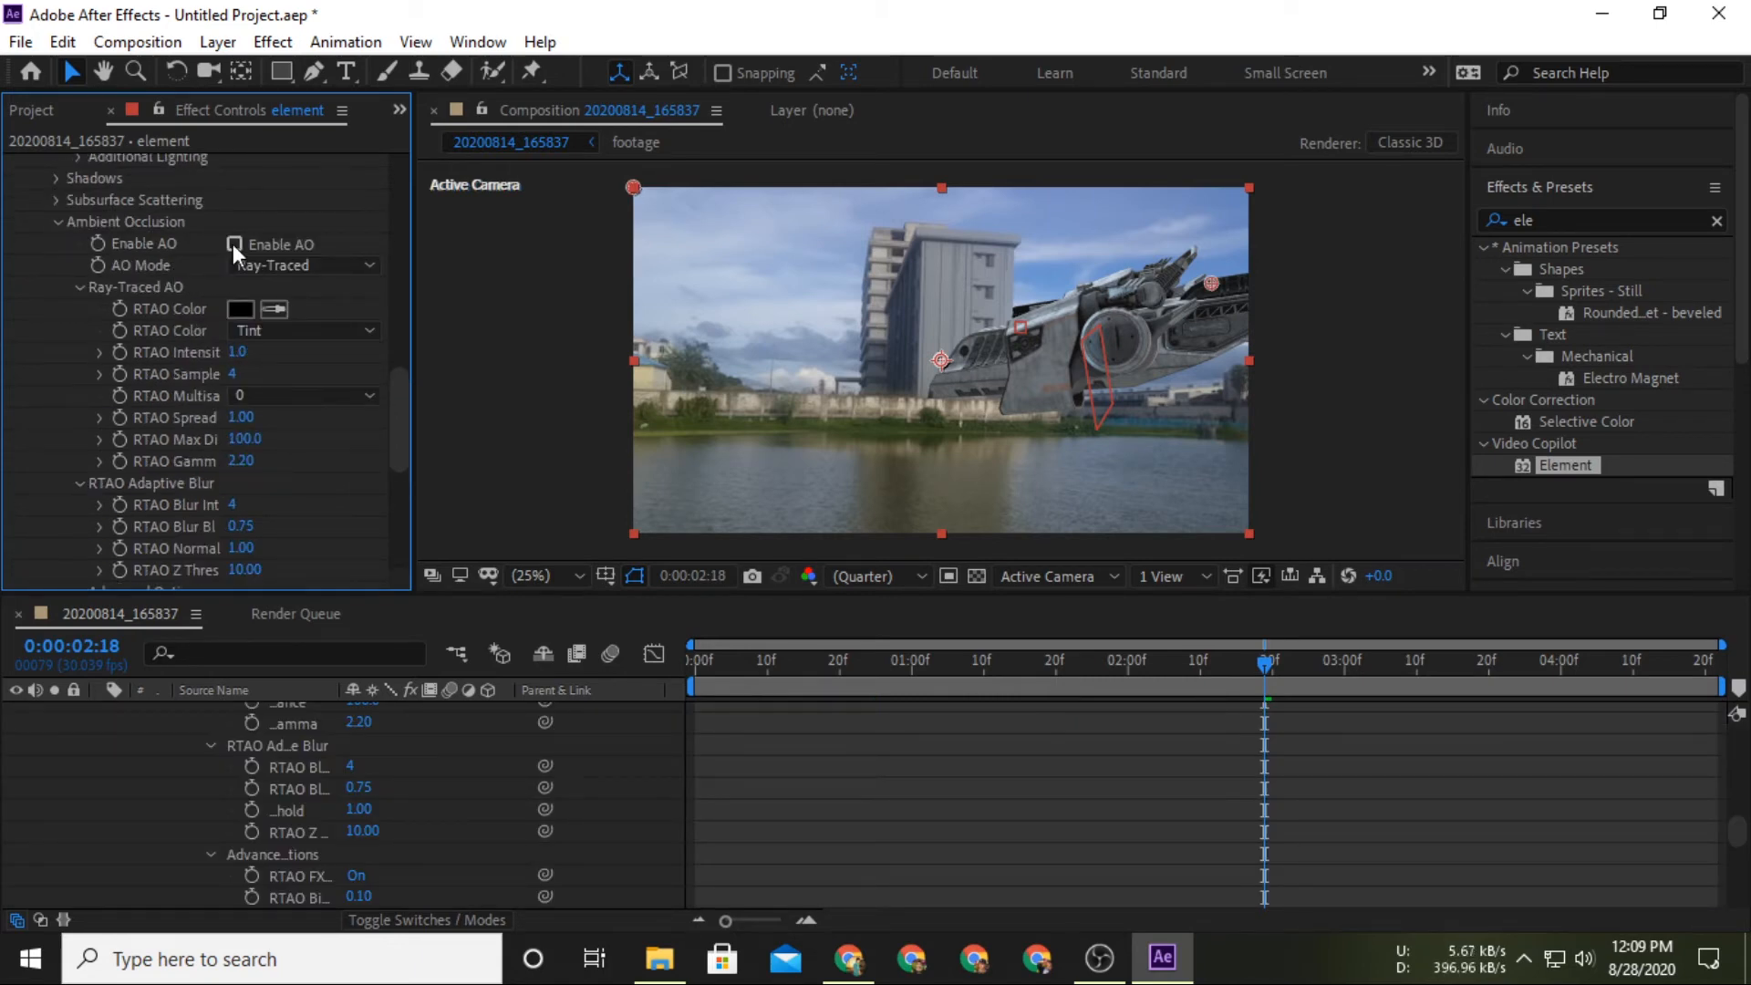
click(234, 244)
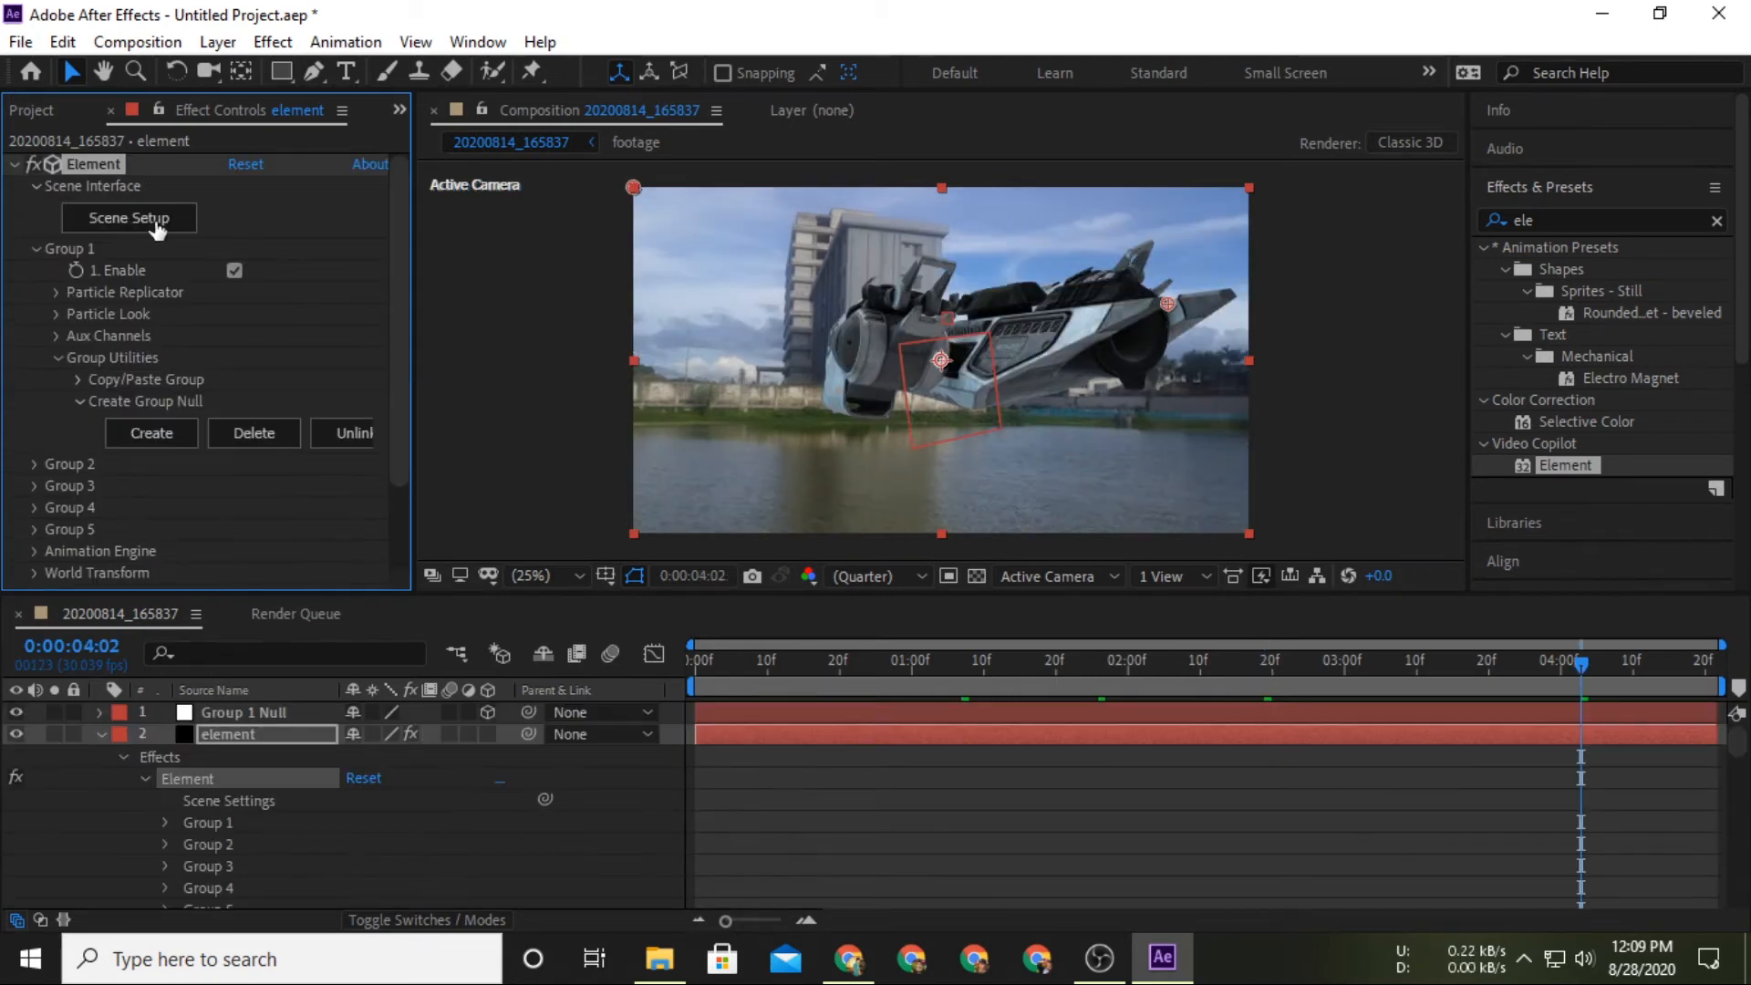
In Scene Setup, browse the BackLight light models and add Single_Lights_2K_00 from the Single_Lights_2K folder to the scene.
click(157, 223)
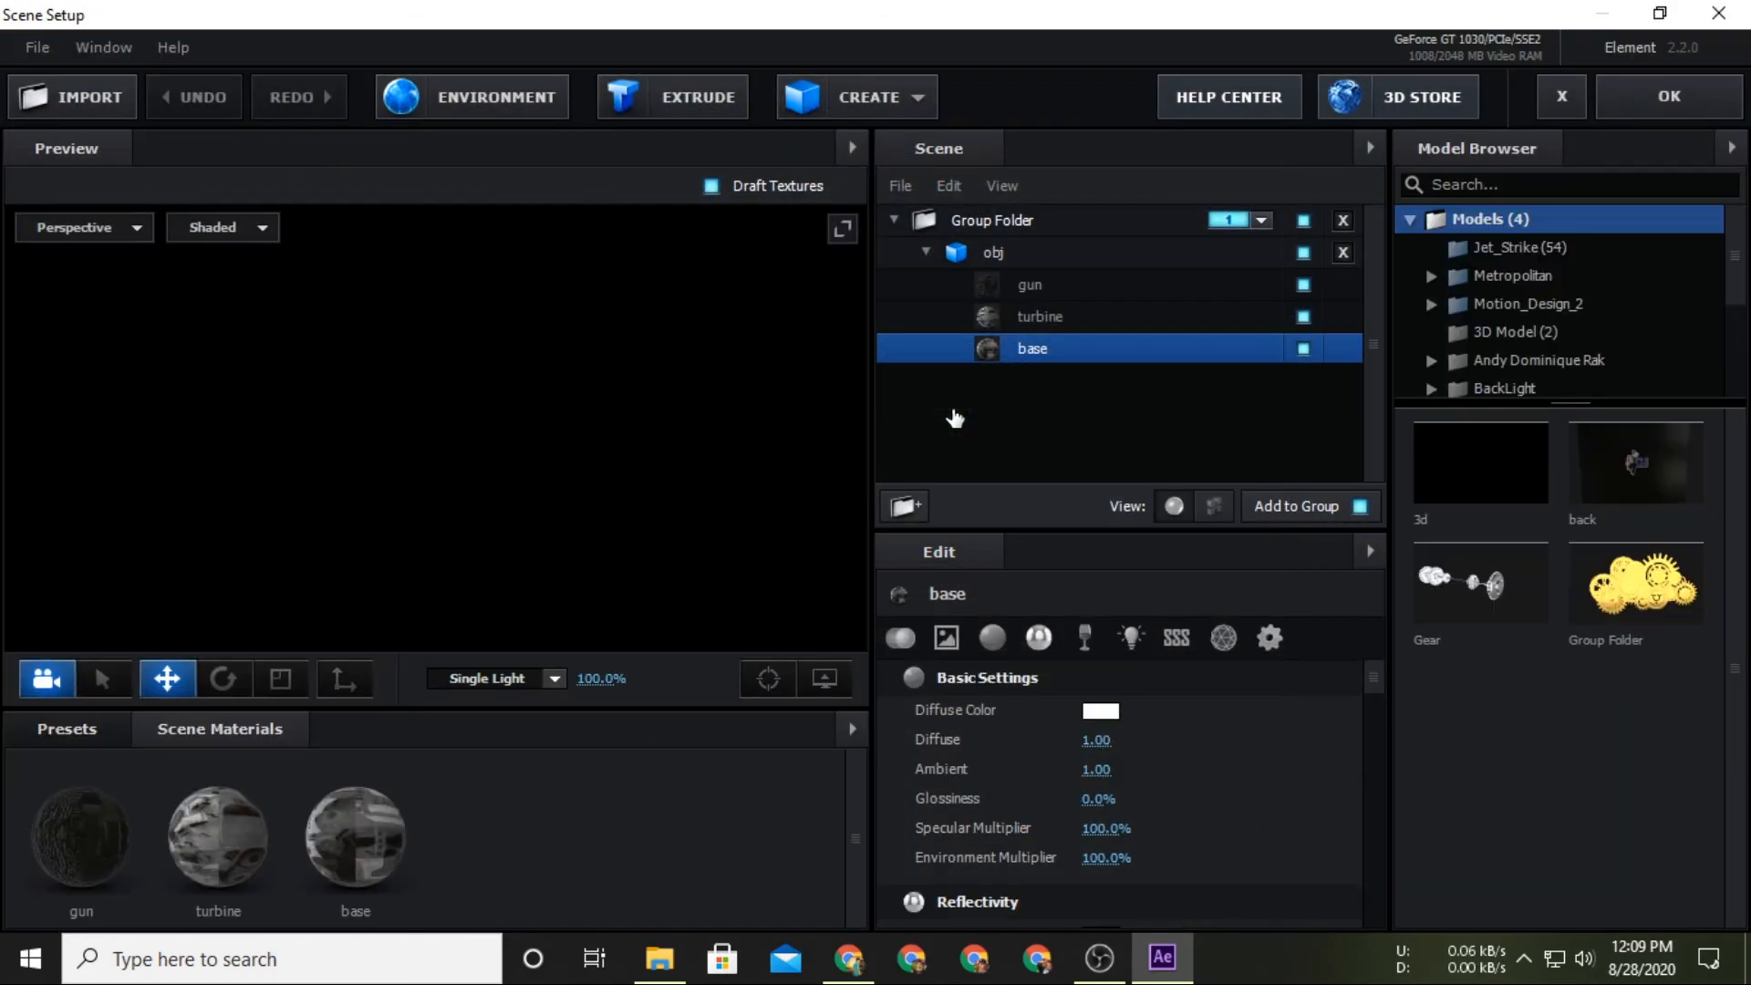
scroll(1475, 293, down, 1)
double_click(1576, 294)
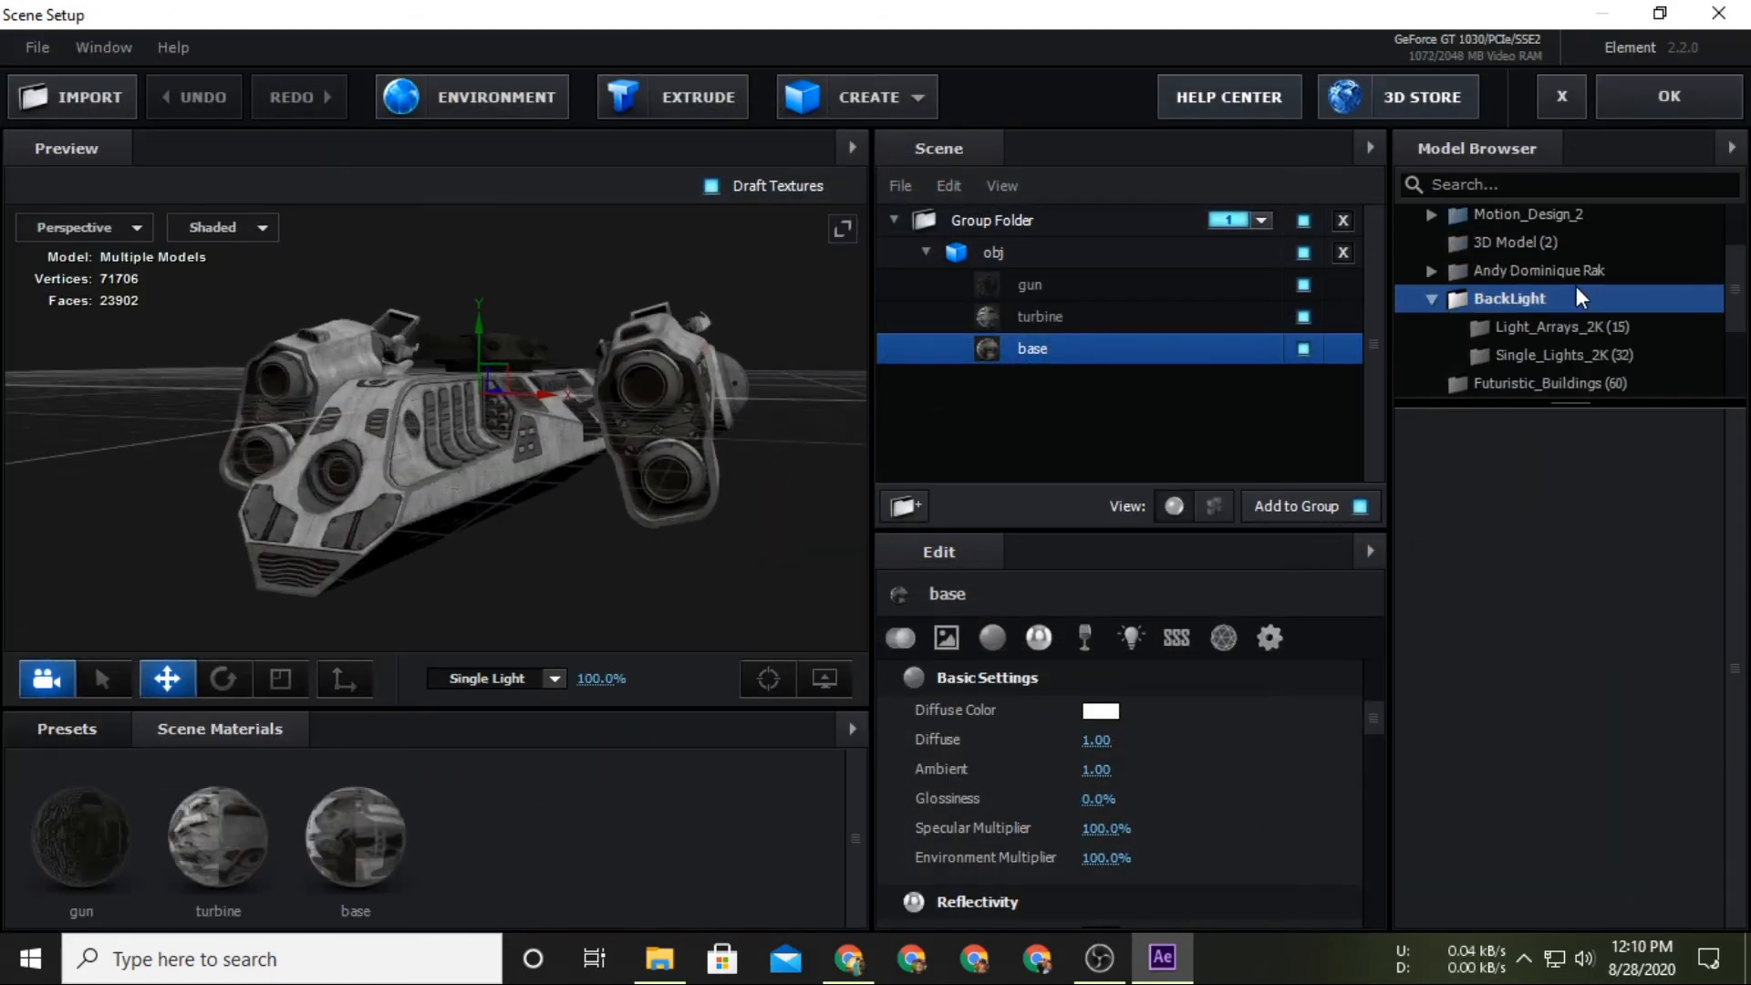
click(1542, 327)
scroll(1536, 554, down, 5)
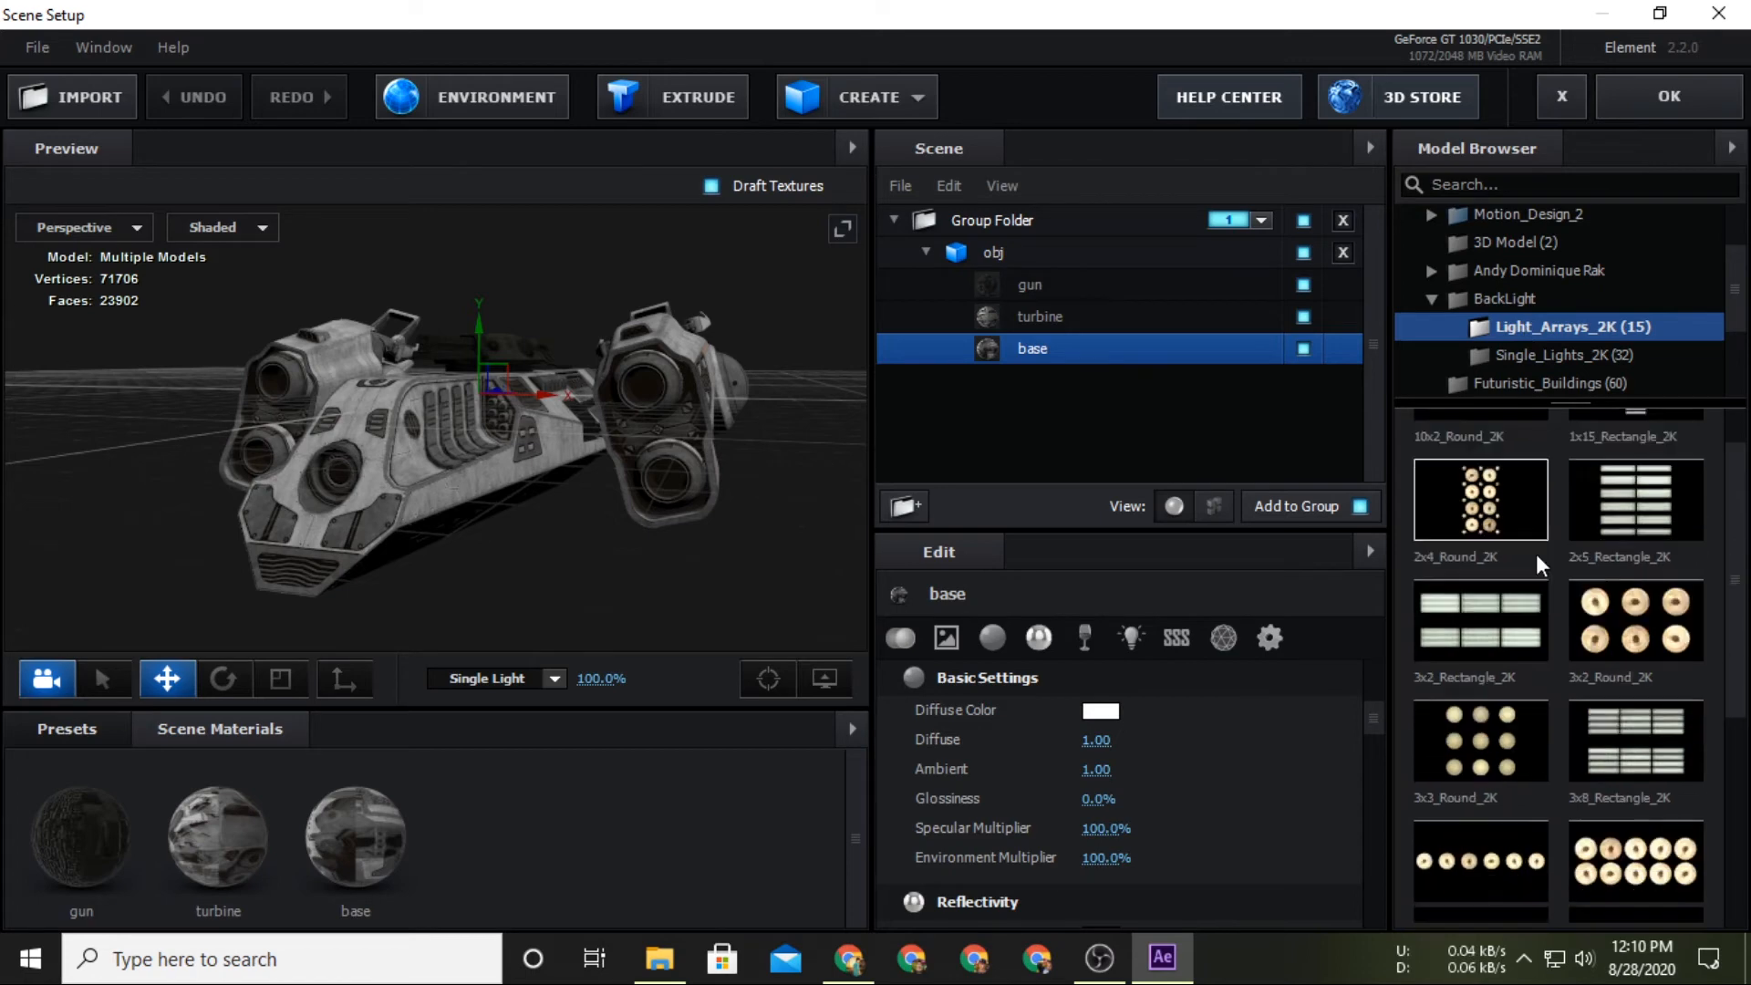
scroll(1525, 547, up, 3)
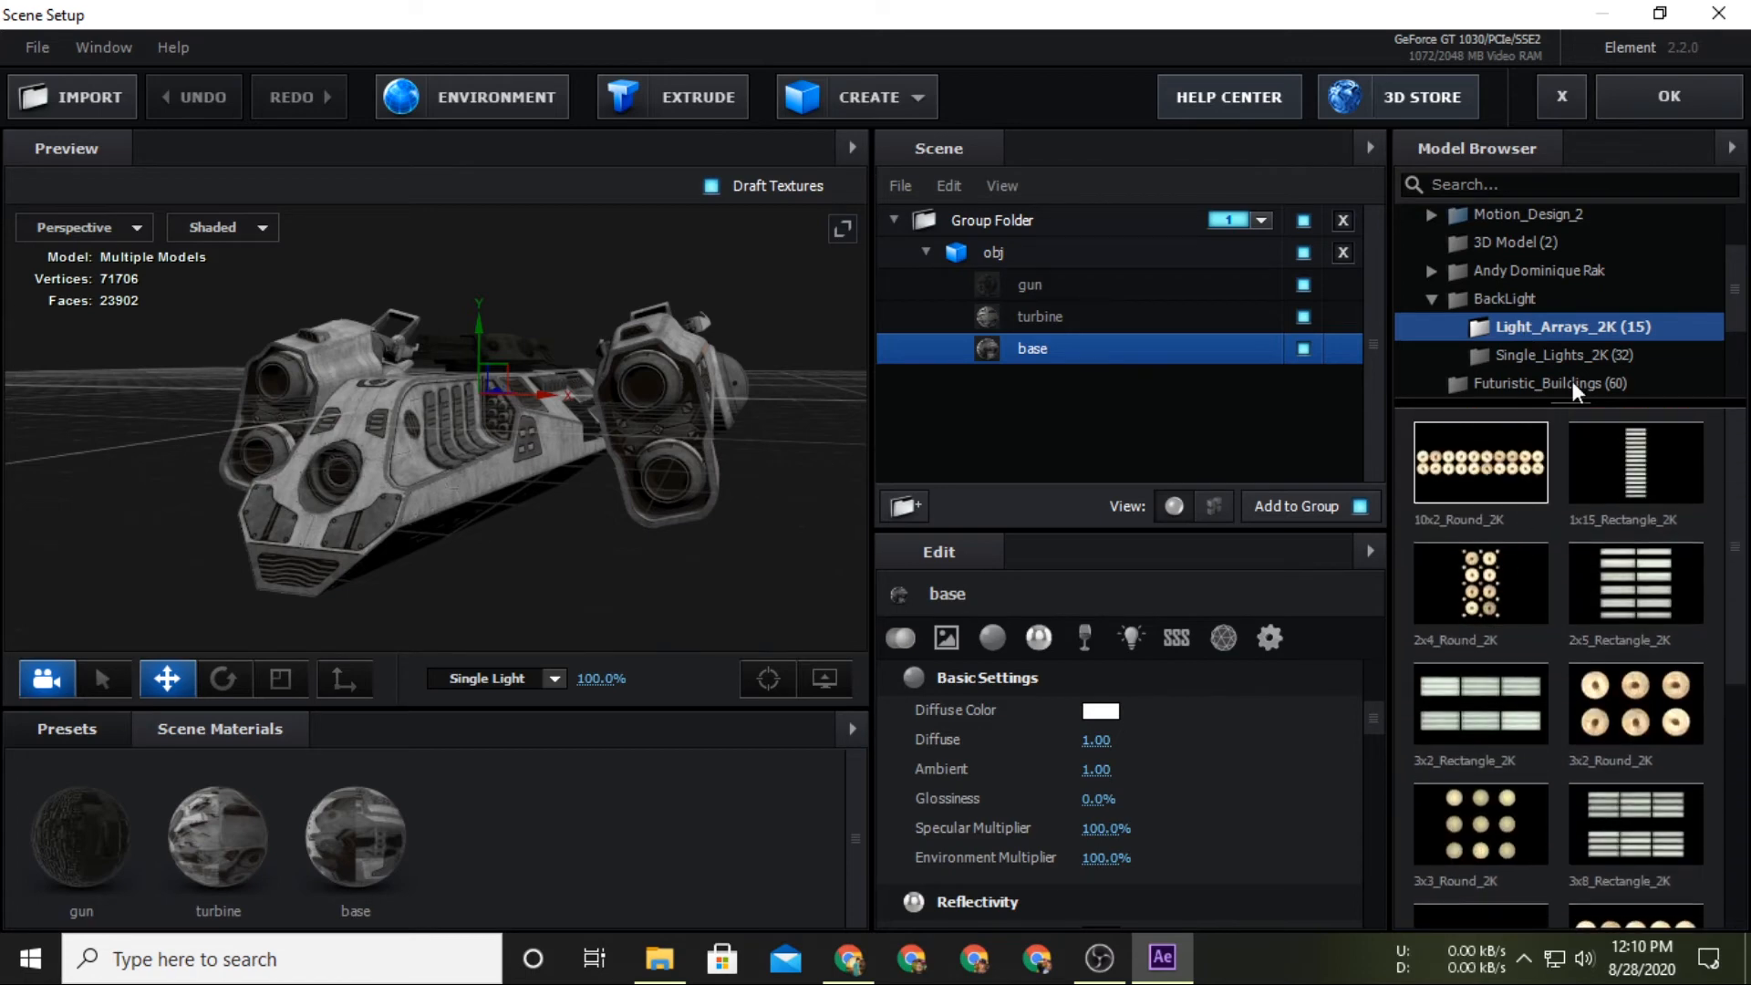
click(1563, 354)
scroll(1626, 612, down, 2)
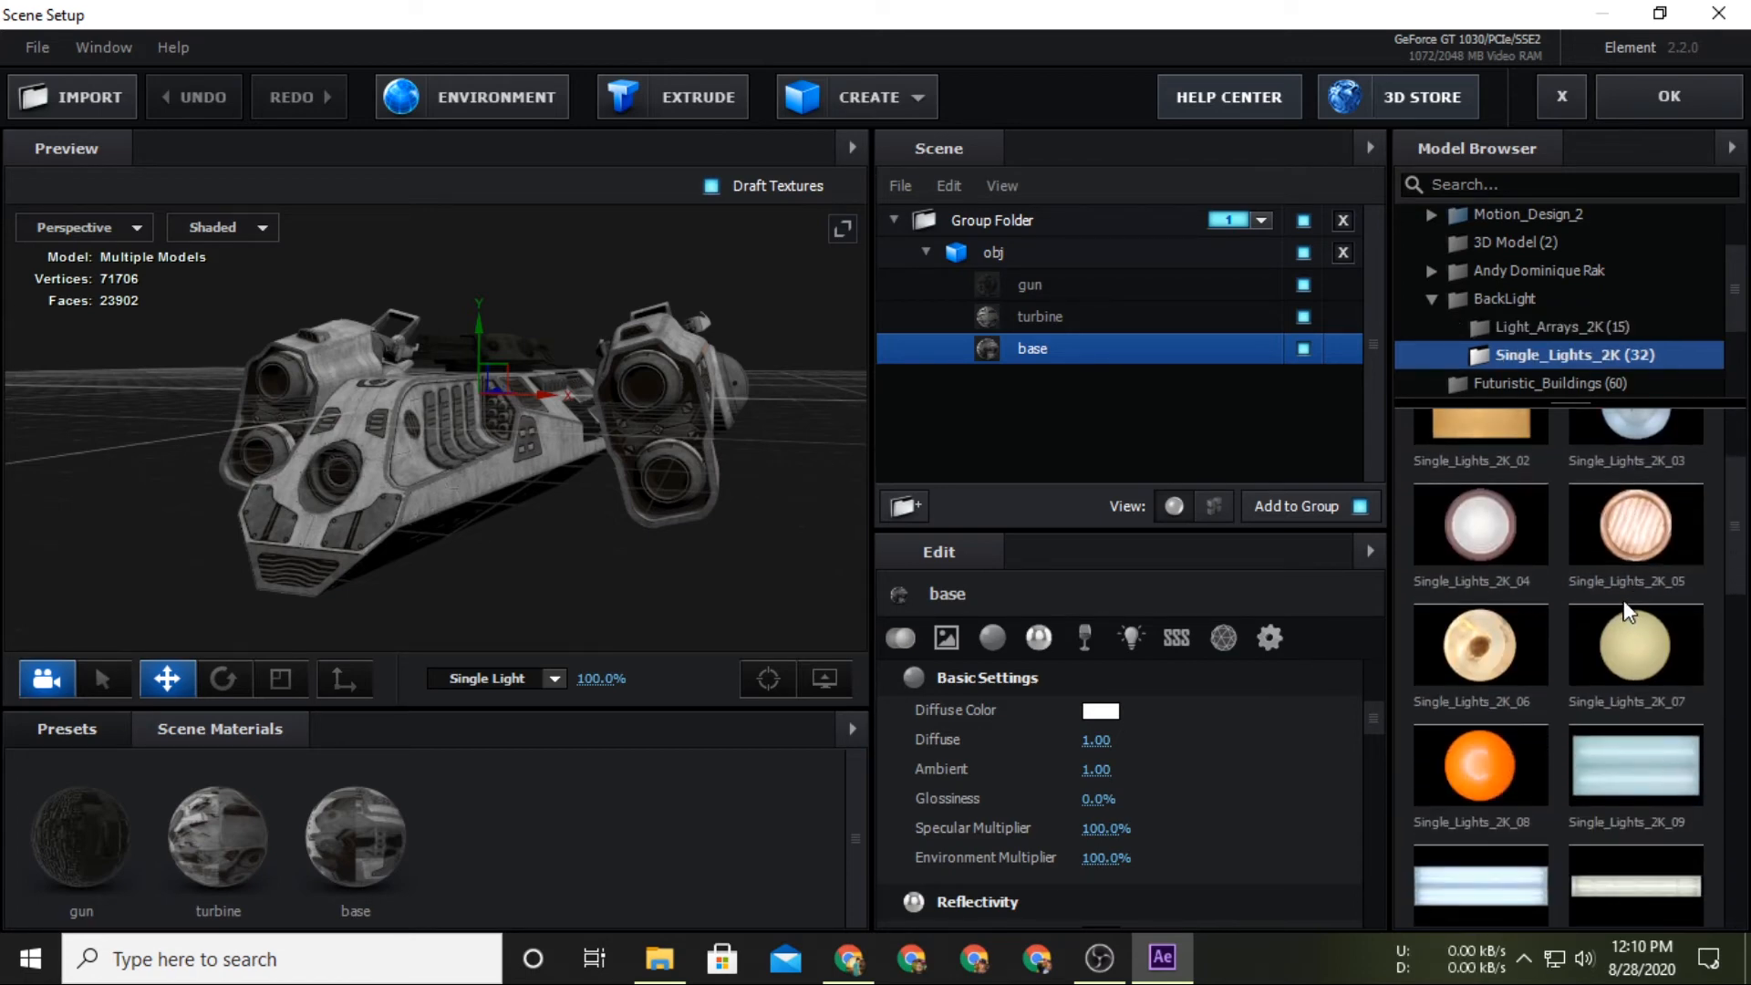
scroll(1627, 613, down, 1)
scroll(1618, 591, up, 5)
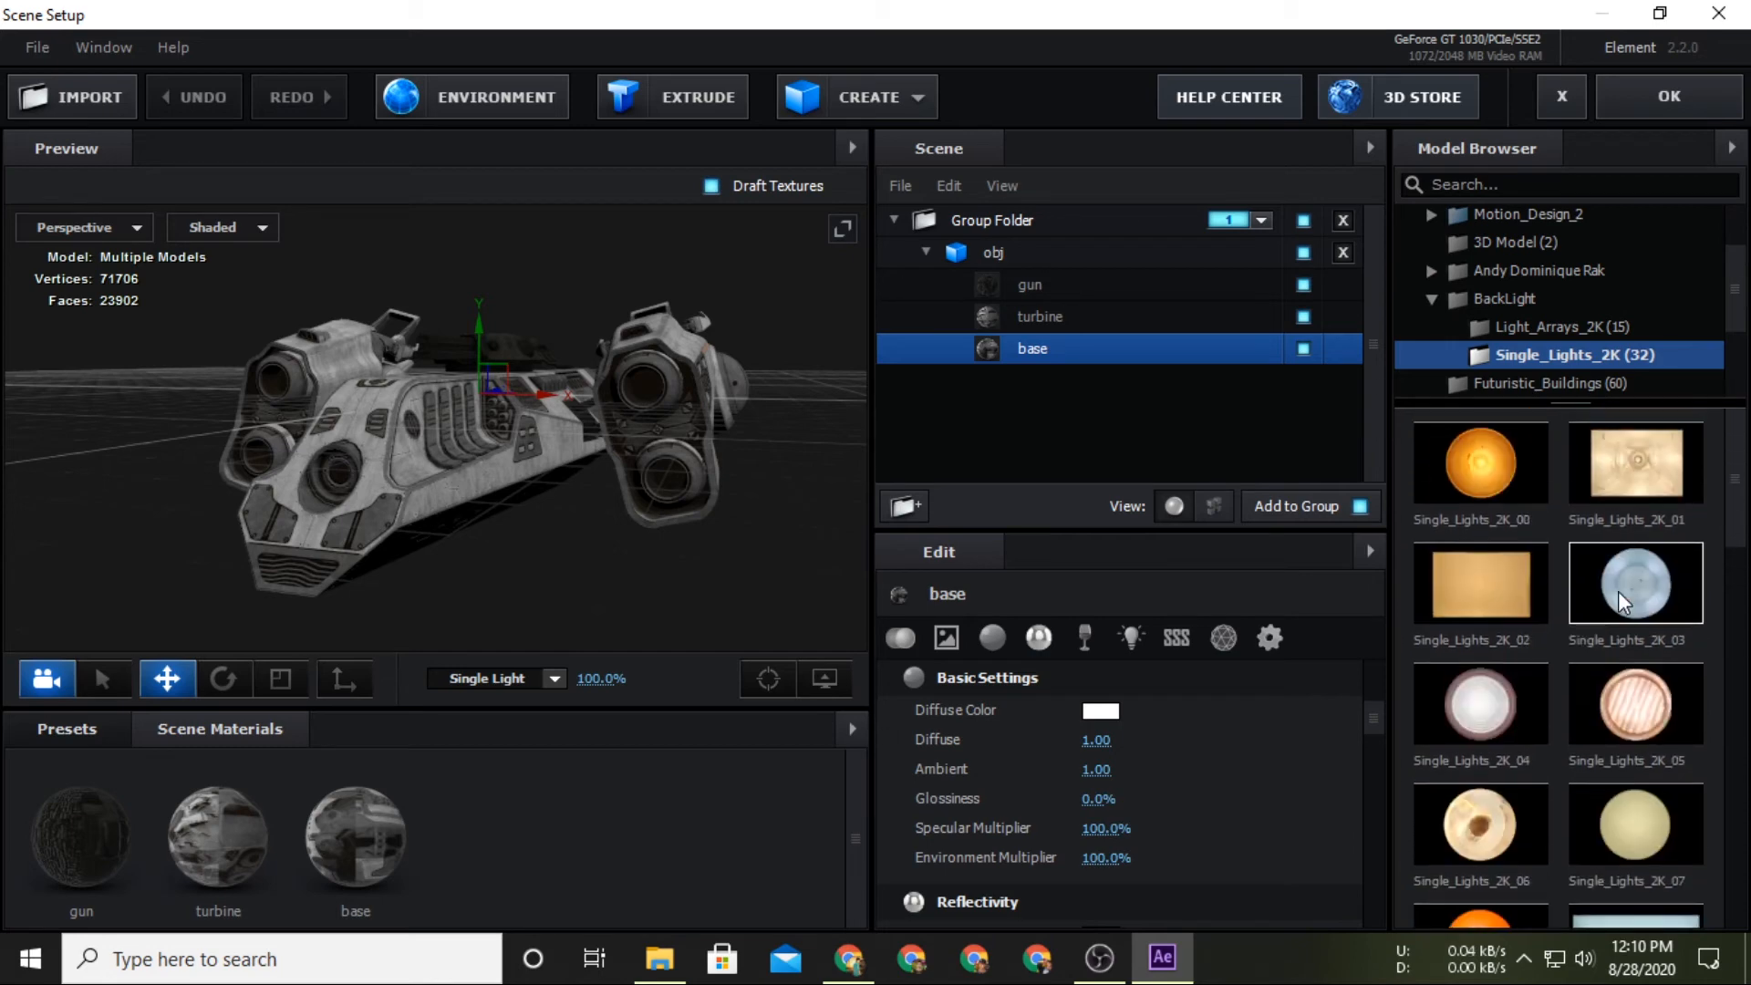
double_click(1495, 473)
Set the Single_Lights_2K_00 model's orientation to -90°, 10°, 0° so it faces along the ship.
drag(666, 518, 955, 333)
click(945, 638)
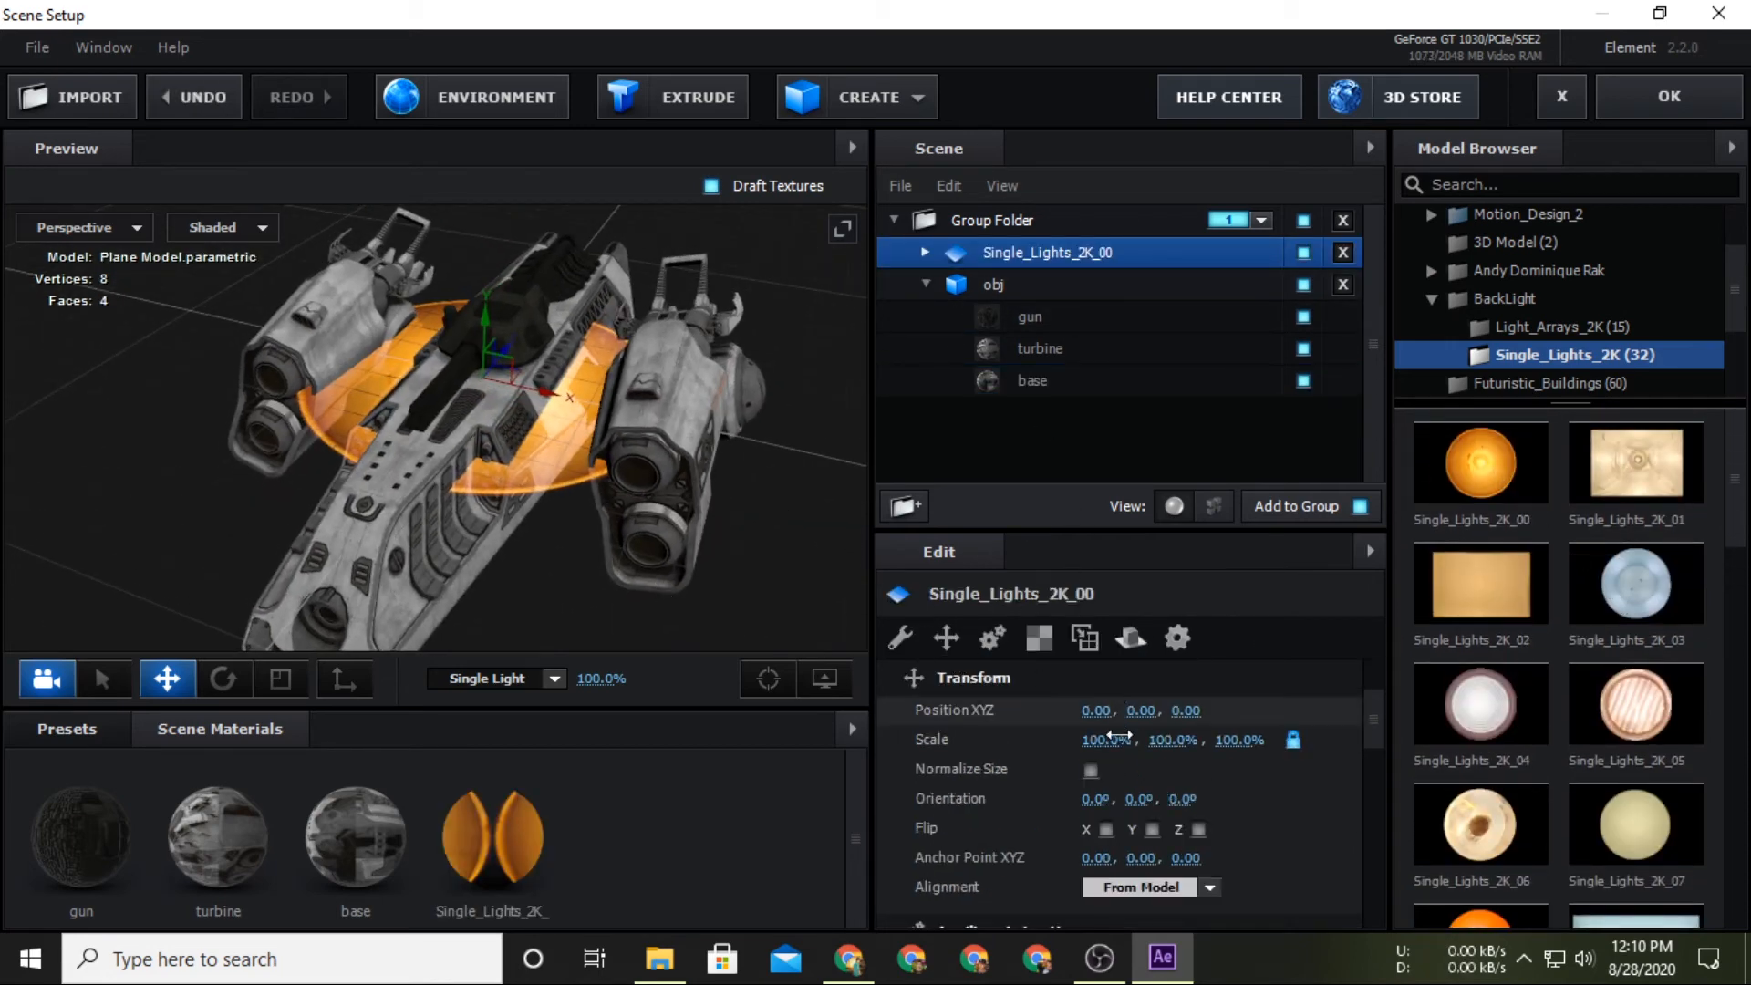
drag(1140, 800, 1213, 798)
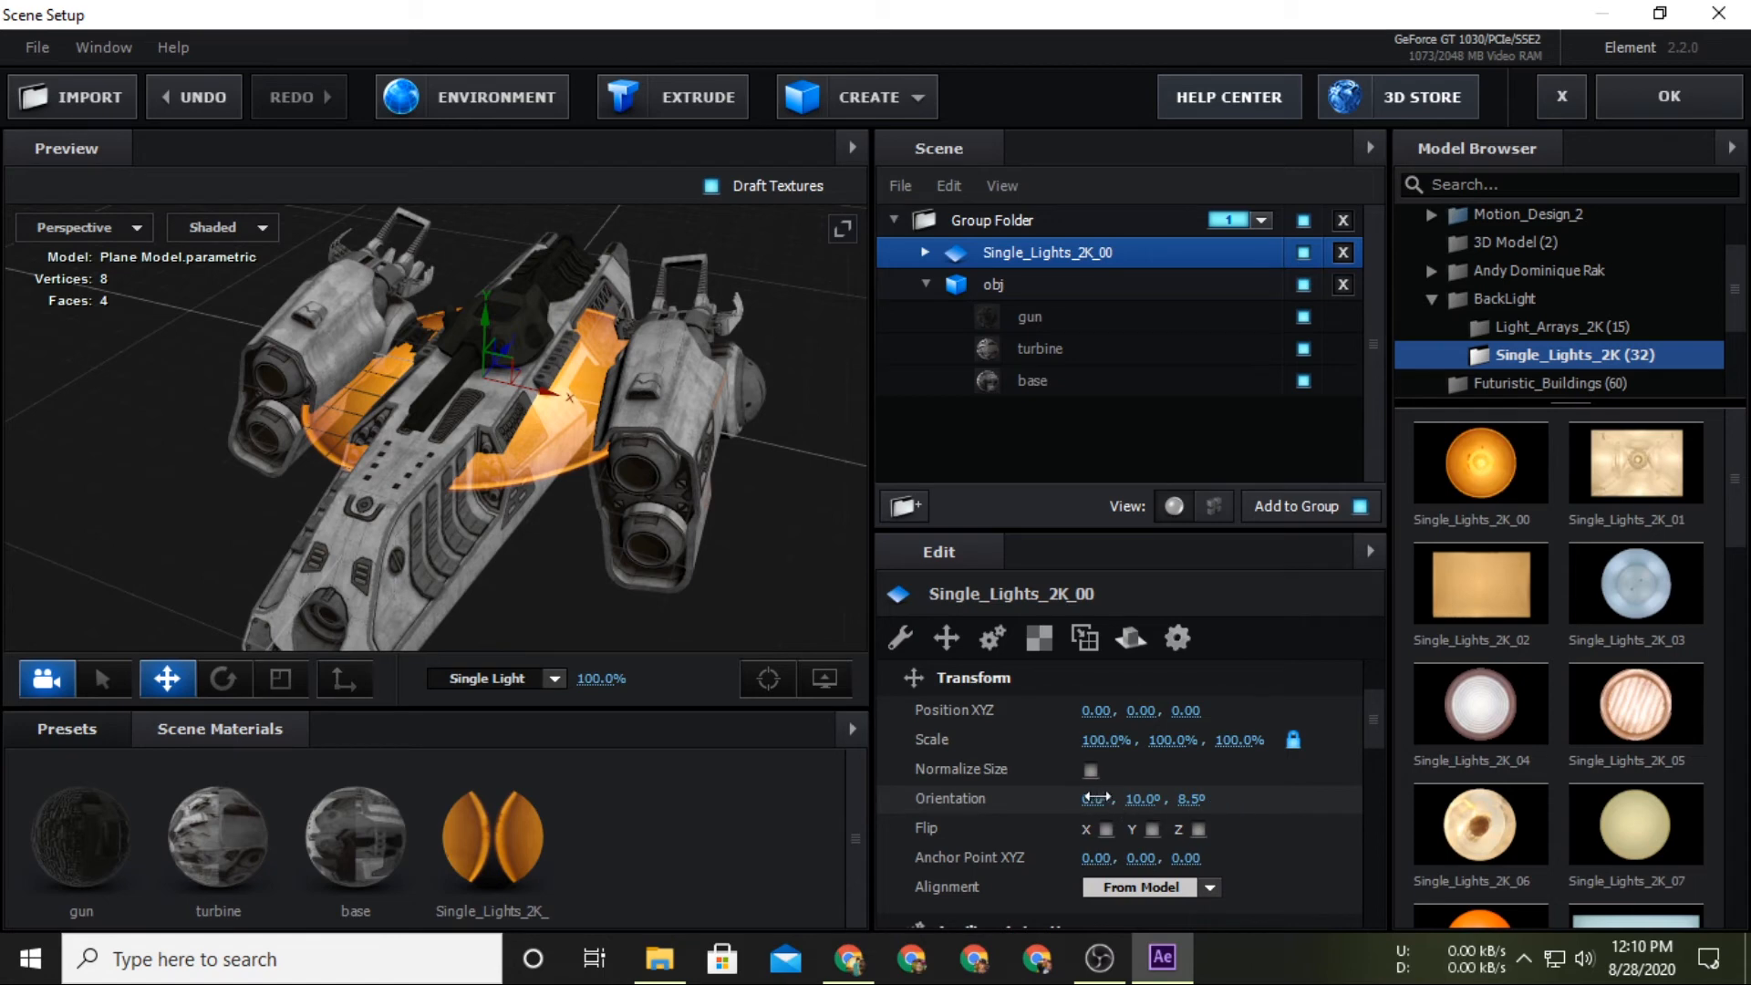
drag(1095, 798, 1093, 801)
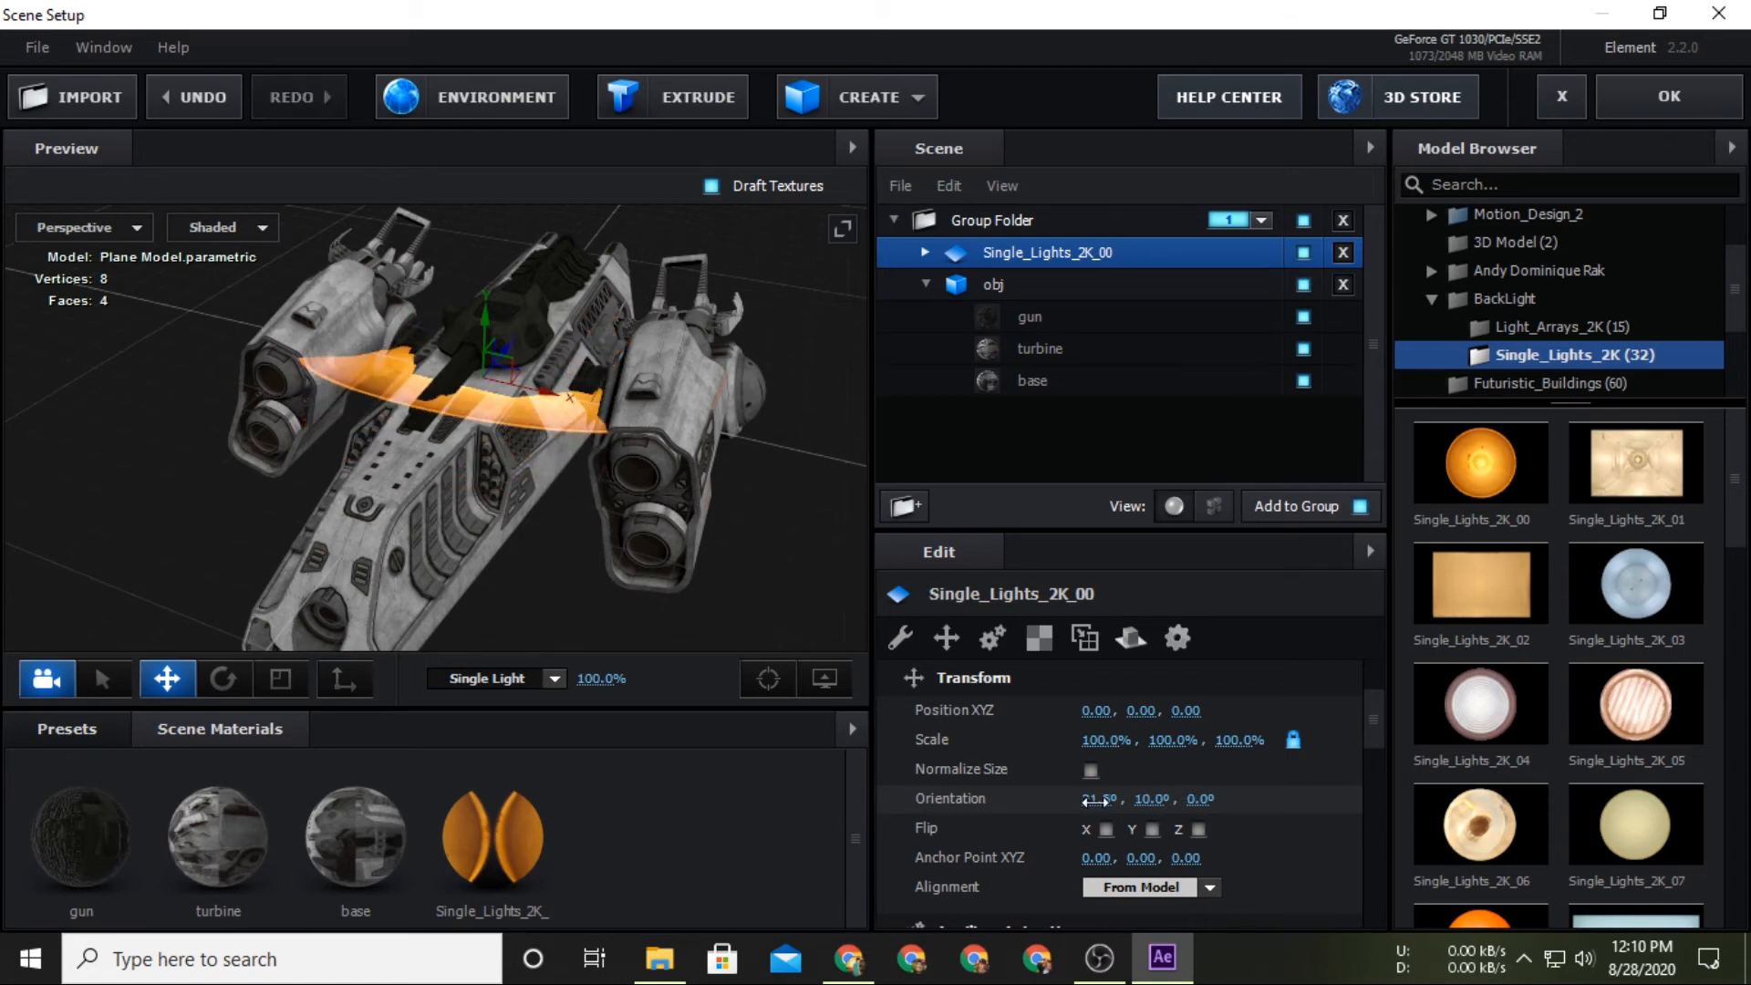
click(1095, 800)
text(-90)
key(Return)
Scale the light down to 10% and move it into the ship's nose opening at 0.00, -0.11, -0.83.
drag(616, 470, 691, 422)
drag(554, 395, 659, 492)
drag(349, 366, 634, 427)
drag(626, 526, 686, 567)
drag(1097, 737, 868, 732)
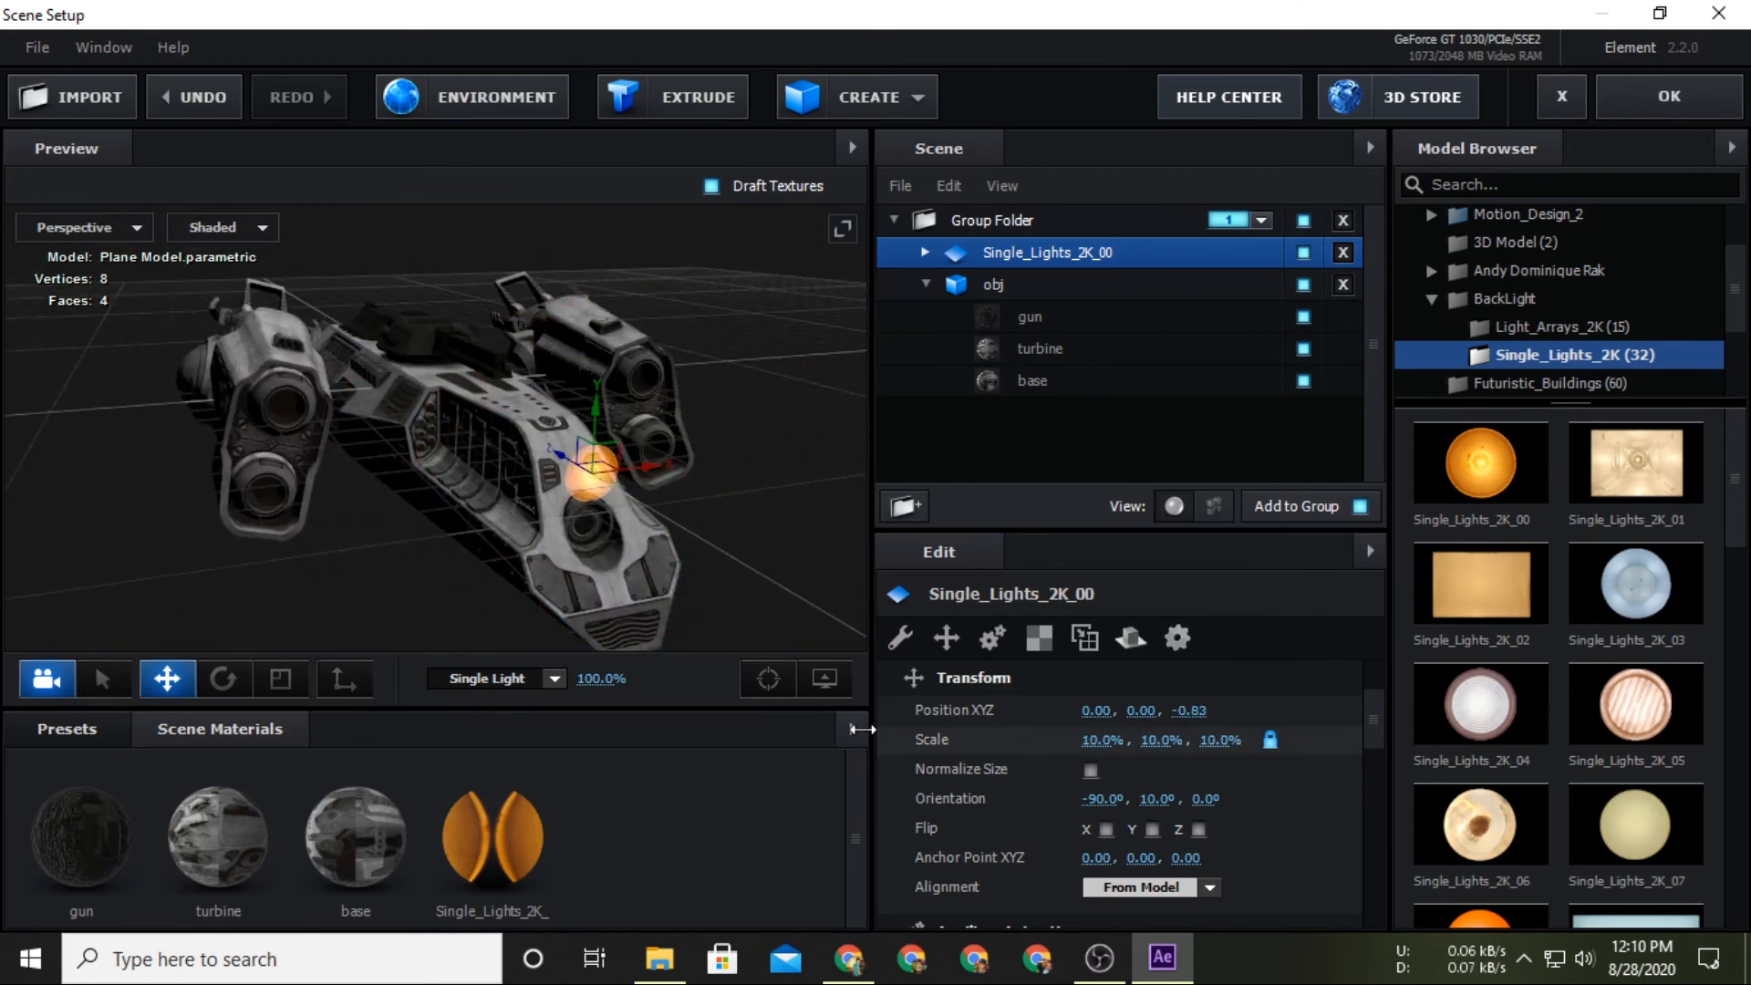
drag(719, 602, 600, 527)
drag(558, 306, 511, 583)
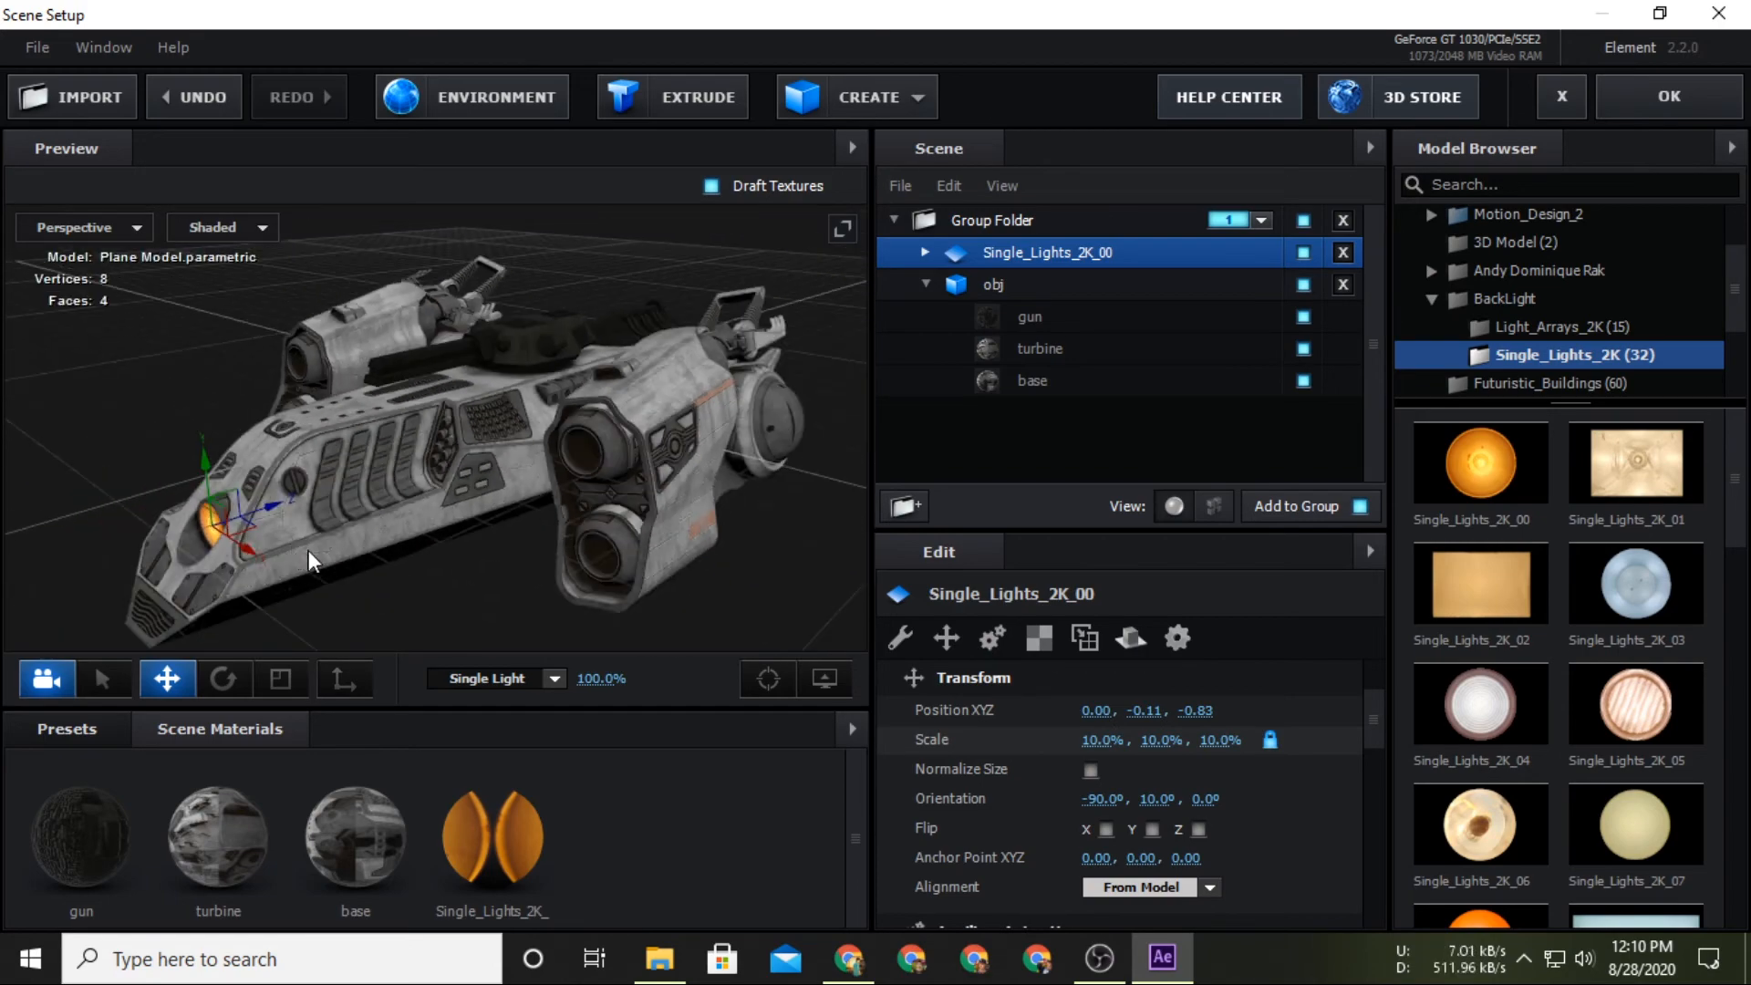
Duplicate the nose light and place the copy in the upper opening of a side engine at 0.48, 0.04, -0.30.
right_click(1040, 252)
click(1122, 367)
drag(388, 582, 445, 551)
drag(468, 488, 685, 368)
drag(519, 501, 436, 487)
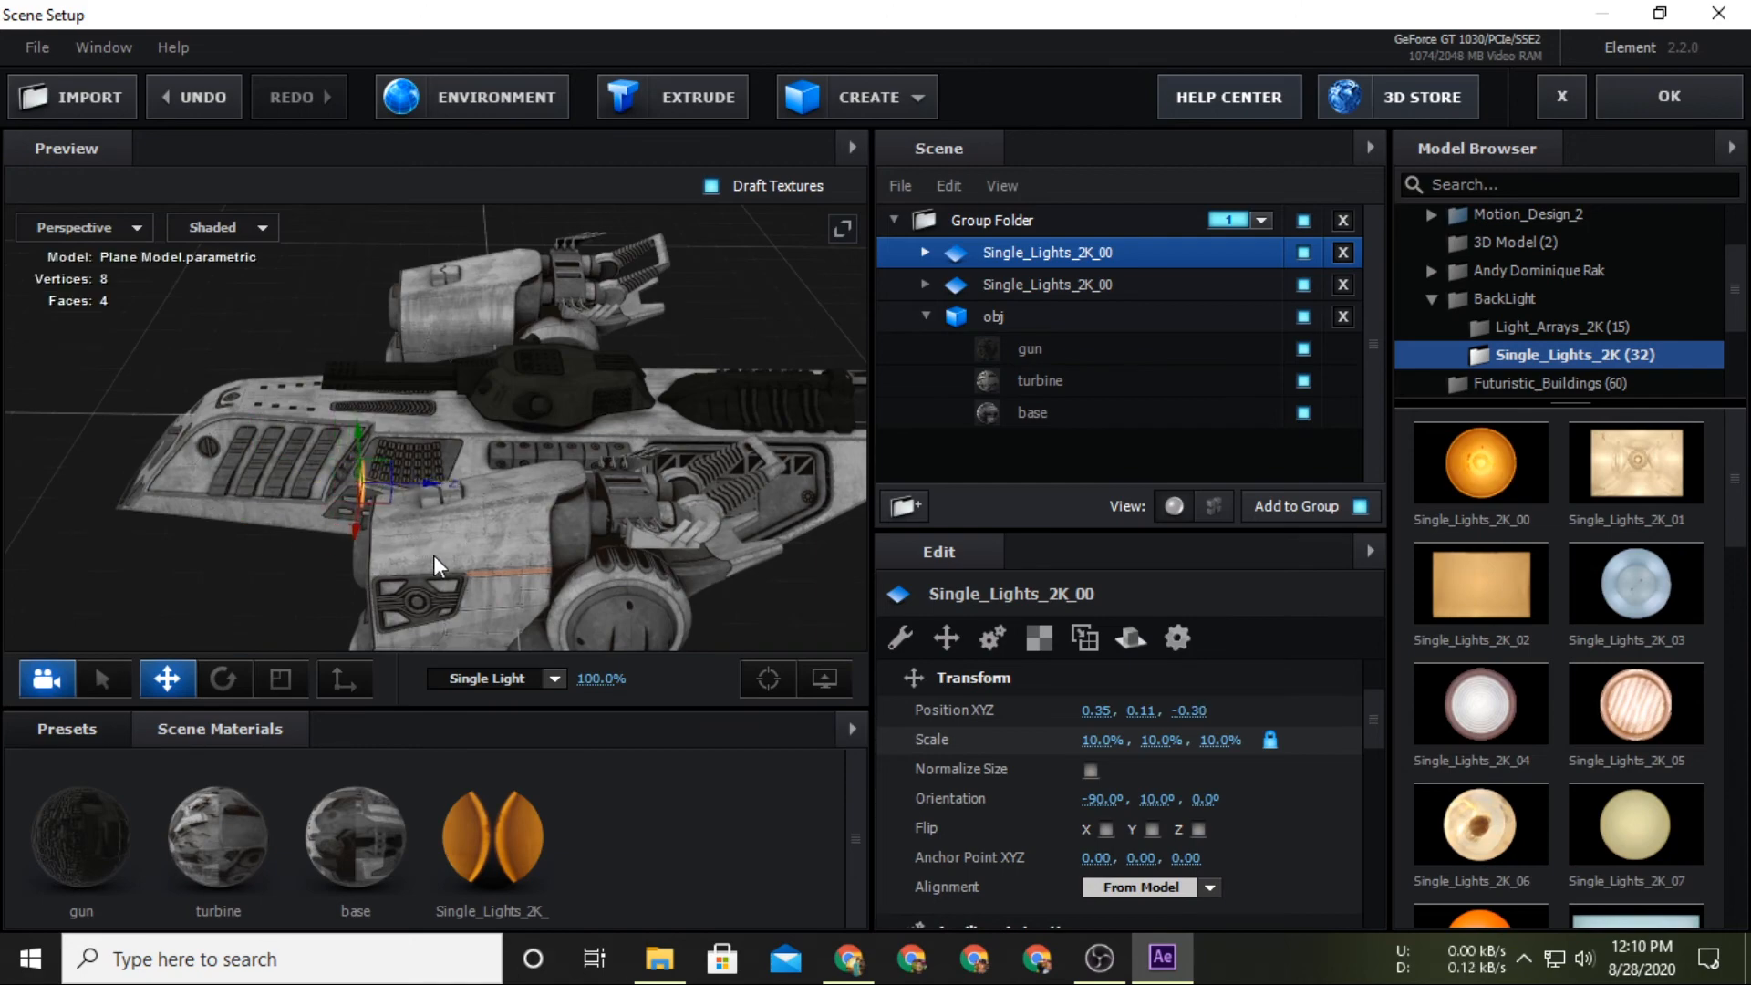
drag(433, 564, 748, 520)
drag(624, 346, 568, 549)
scroll(700, 427, up, 4)
Duplicate the engine light and move the copy down into the same engine's lower opening.
right_click(1121, 253)
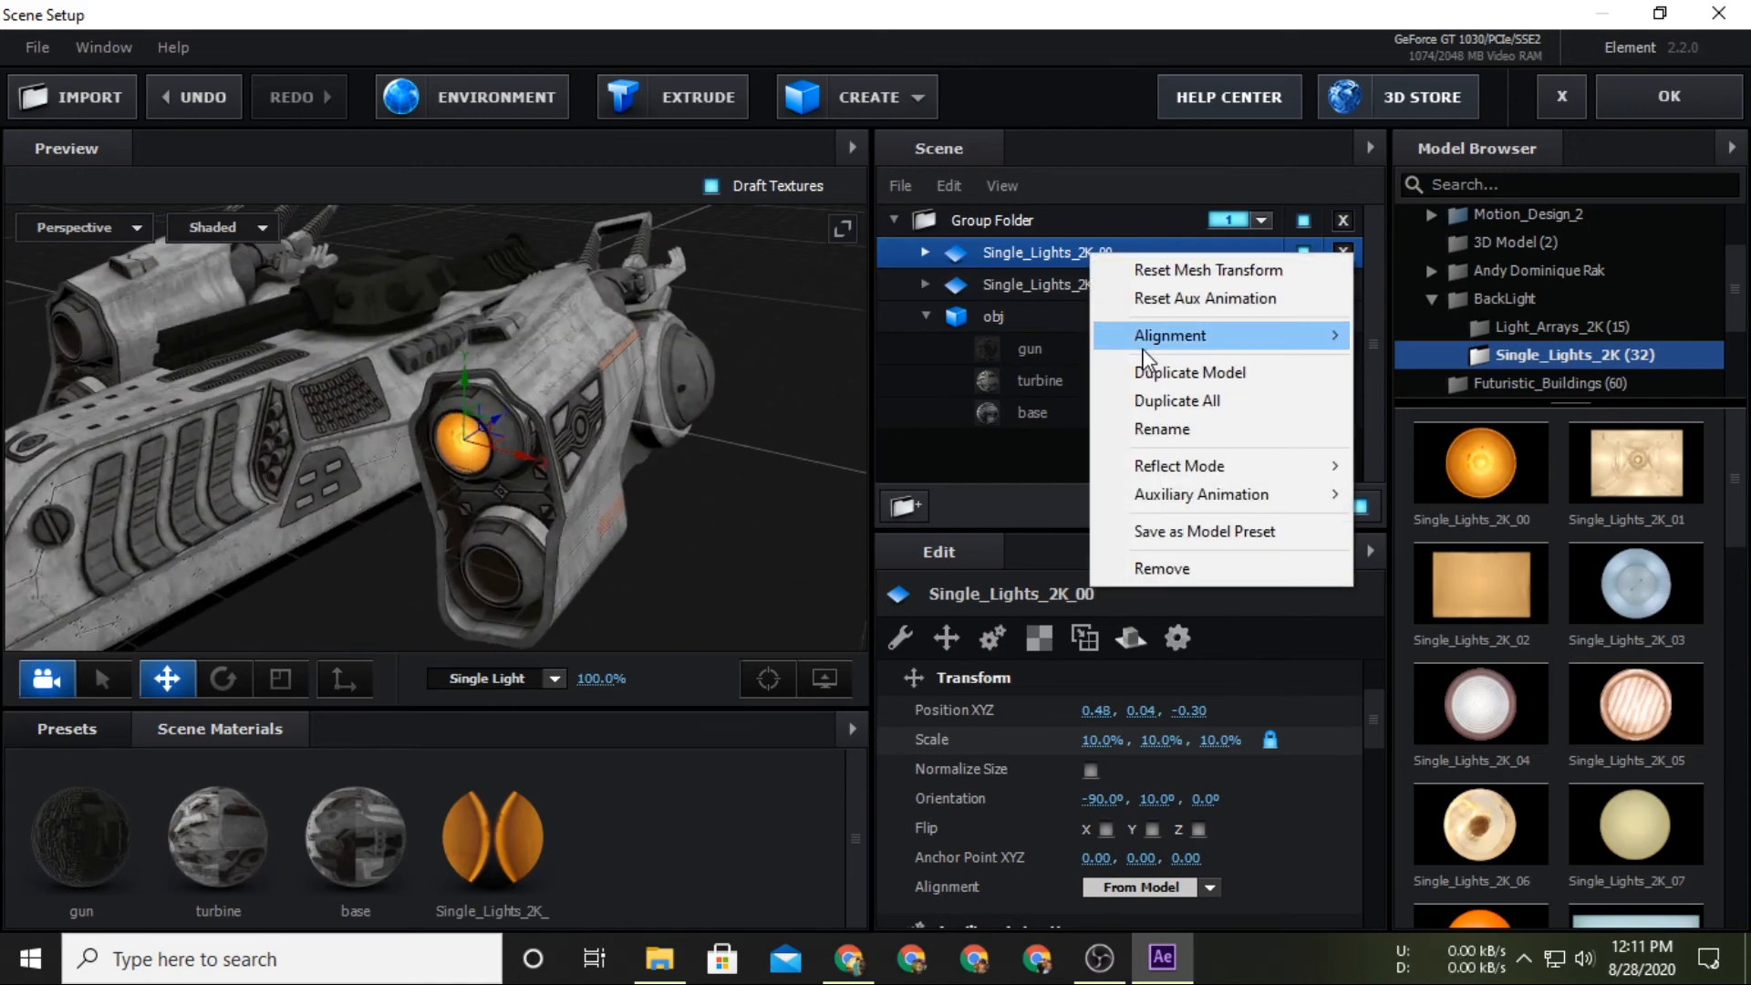
click(1151, 370)
drag(466, 385, 488, 520)
drag(506, 586, 538, 529)
Duplicate the light into the opposite engine's lower opening at -0.53, -0.16, -0.30, and duplicate that light once more.
scroll(574, 449, down, 5)
right_click(1049, 253)
click(1122, 370)
drag(636, 463, 363, 560)
scroll(265, 518, up, 5)
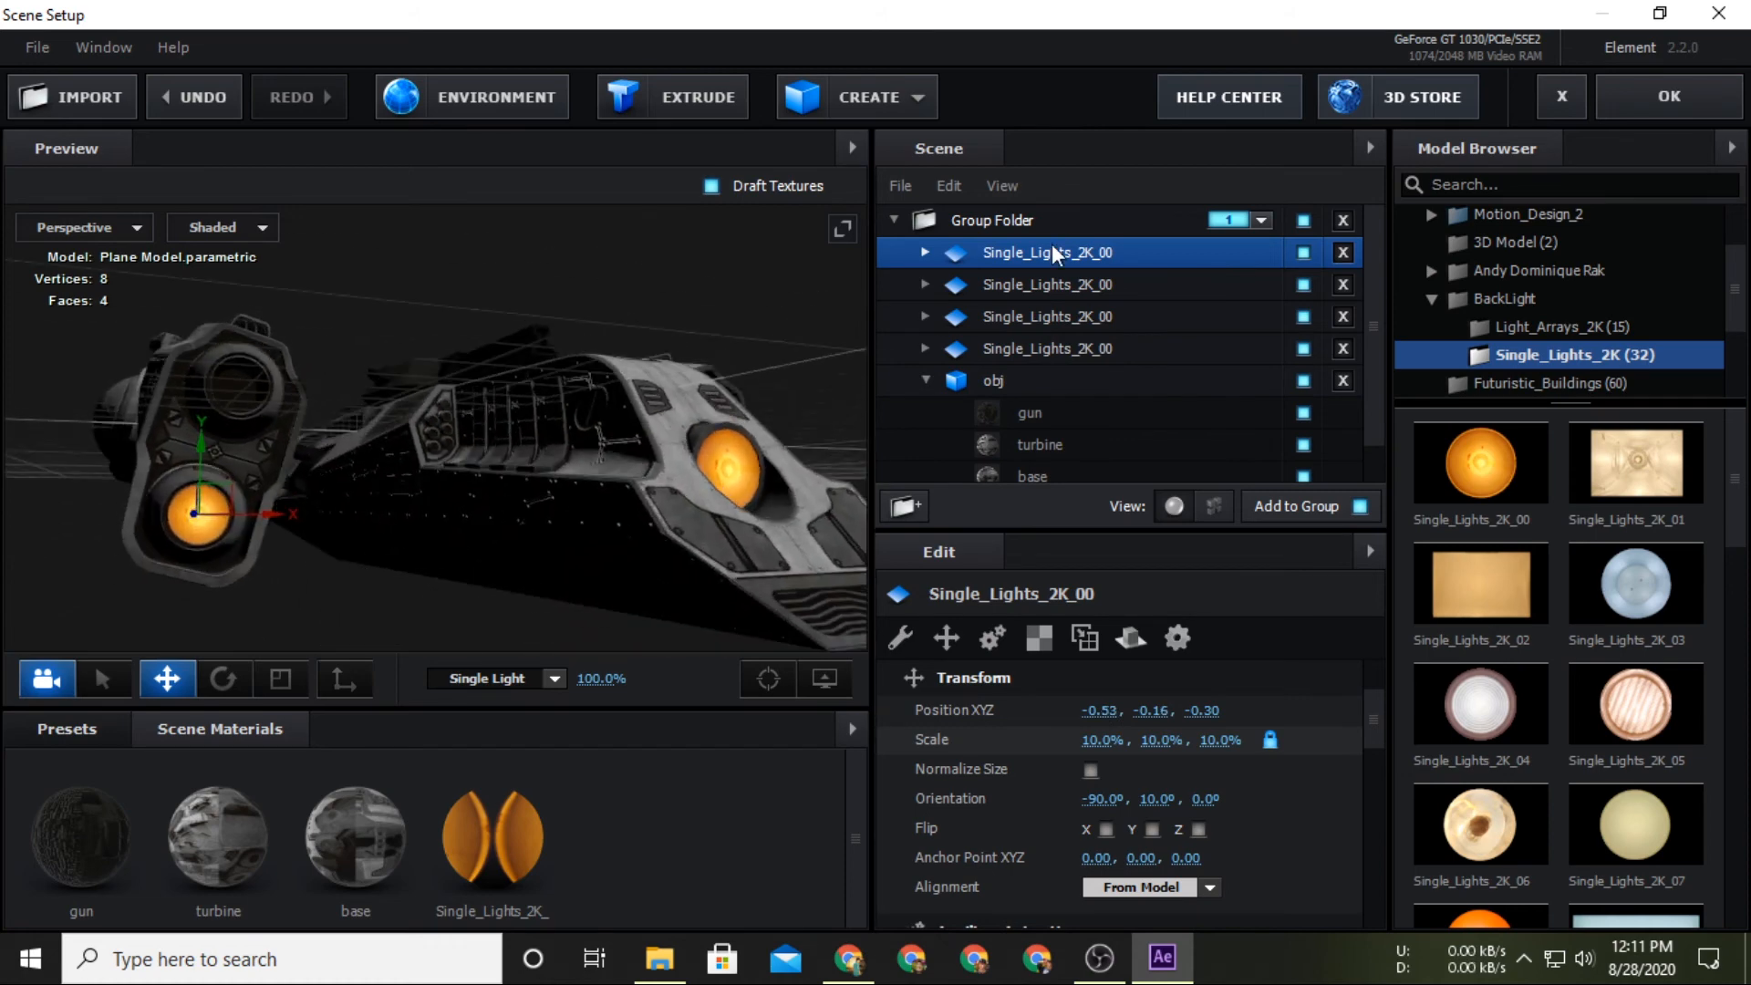
right_click(1052, 253)
click(1119, 372)
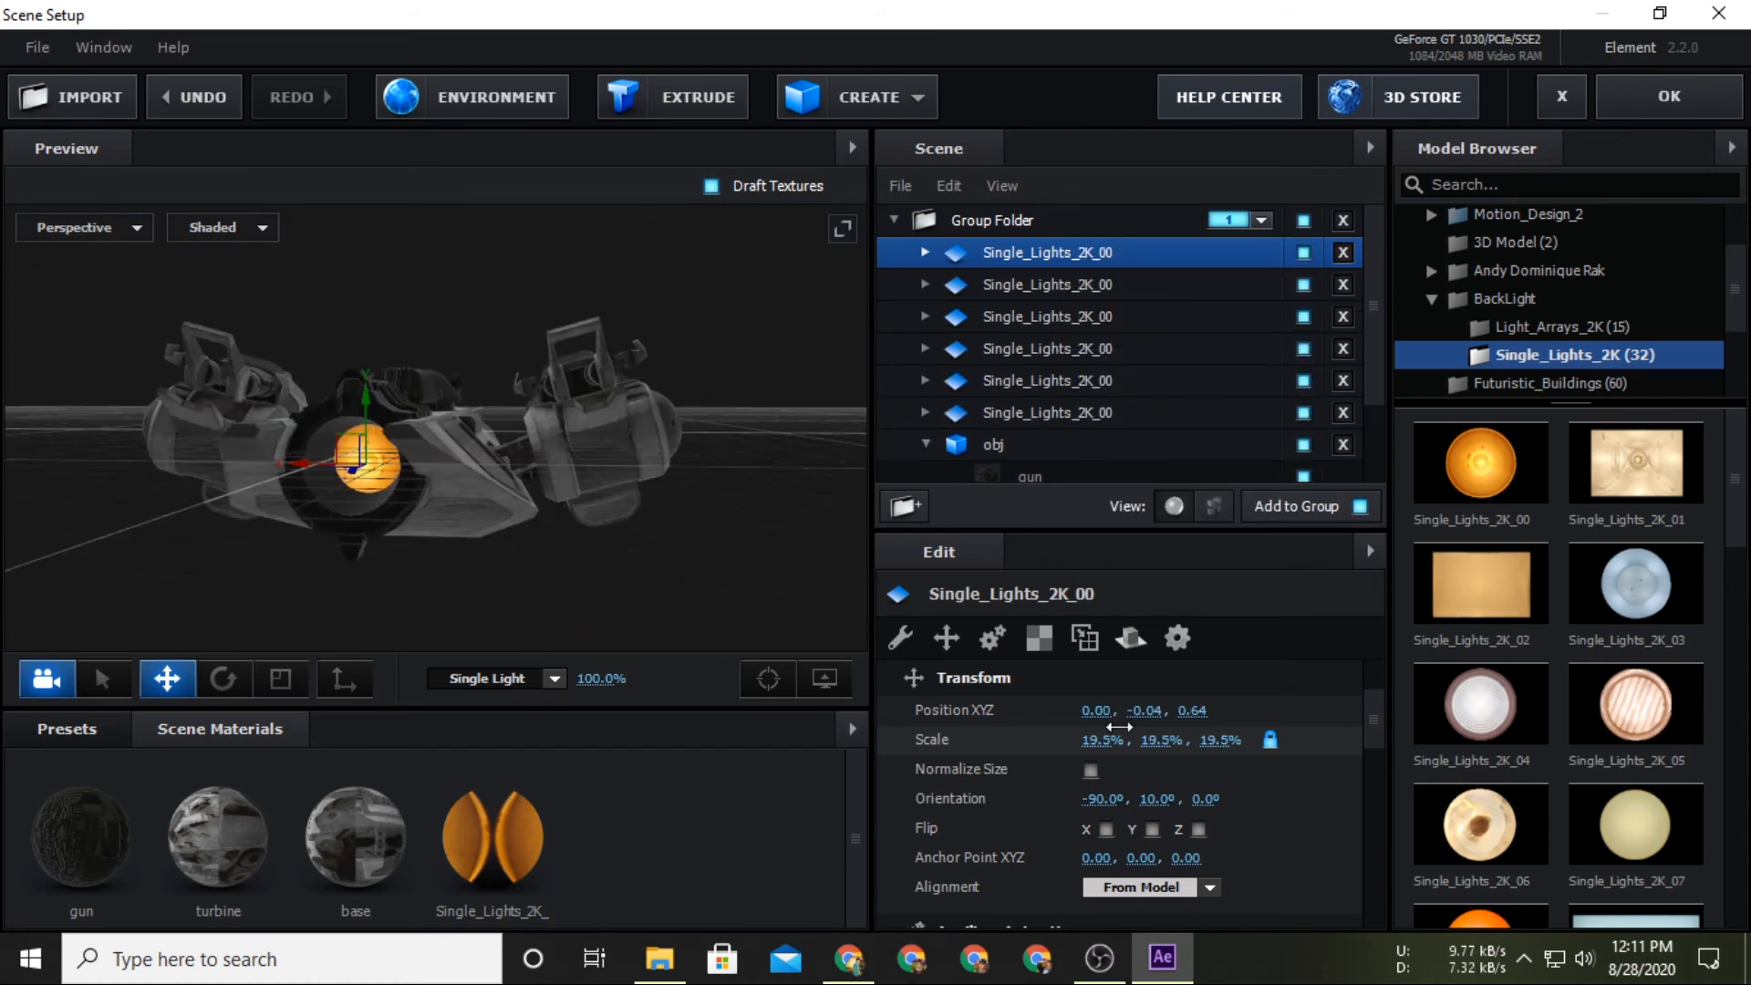
Center the 19.5% light in the ship's rear thruster at about 0.00, -0.03, 0.79 and apply the scene.
drag(342, 540, 545, 574)
scroll(543, 573, up, 3)
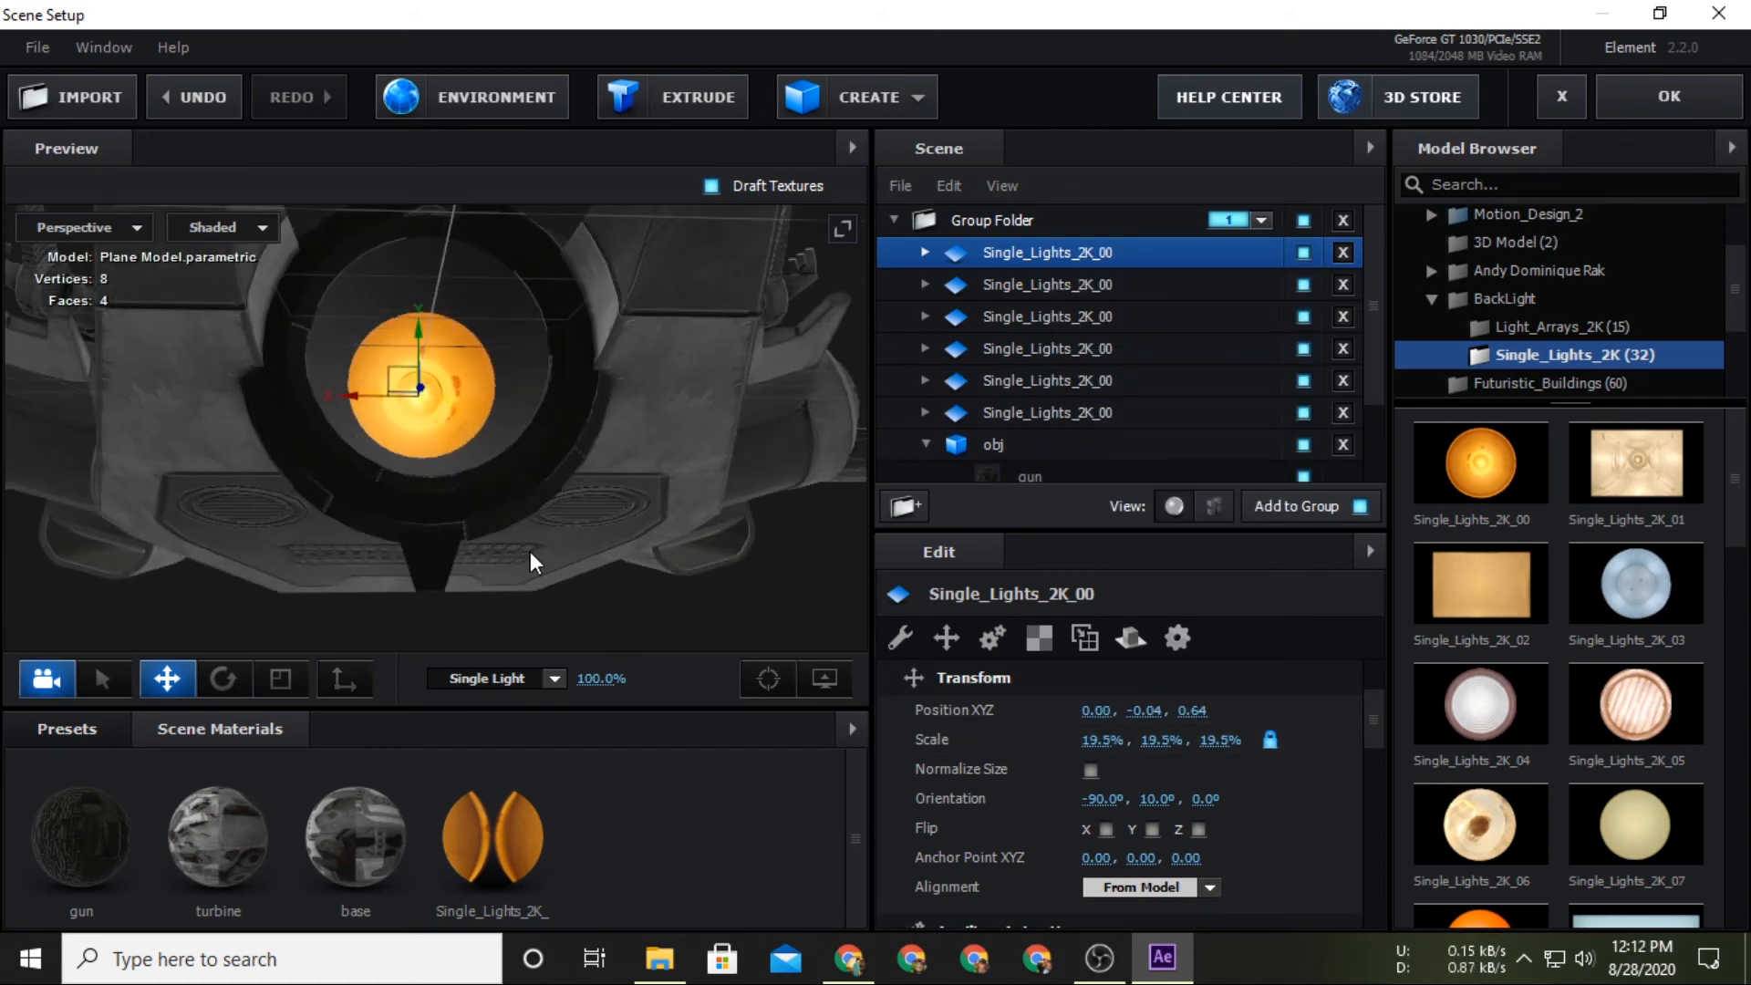
drag(425, 398, 415, 352)
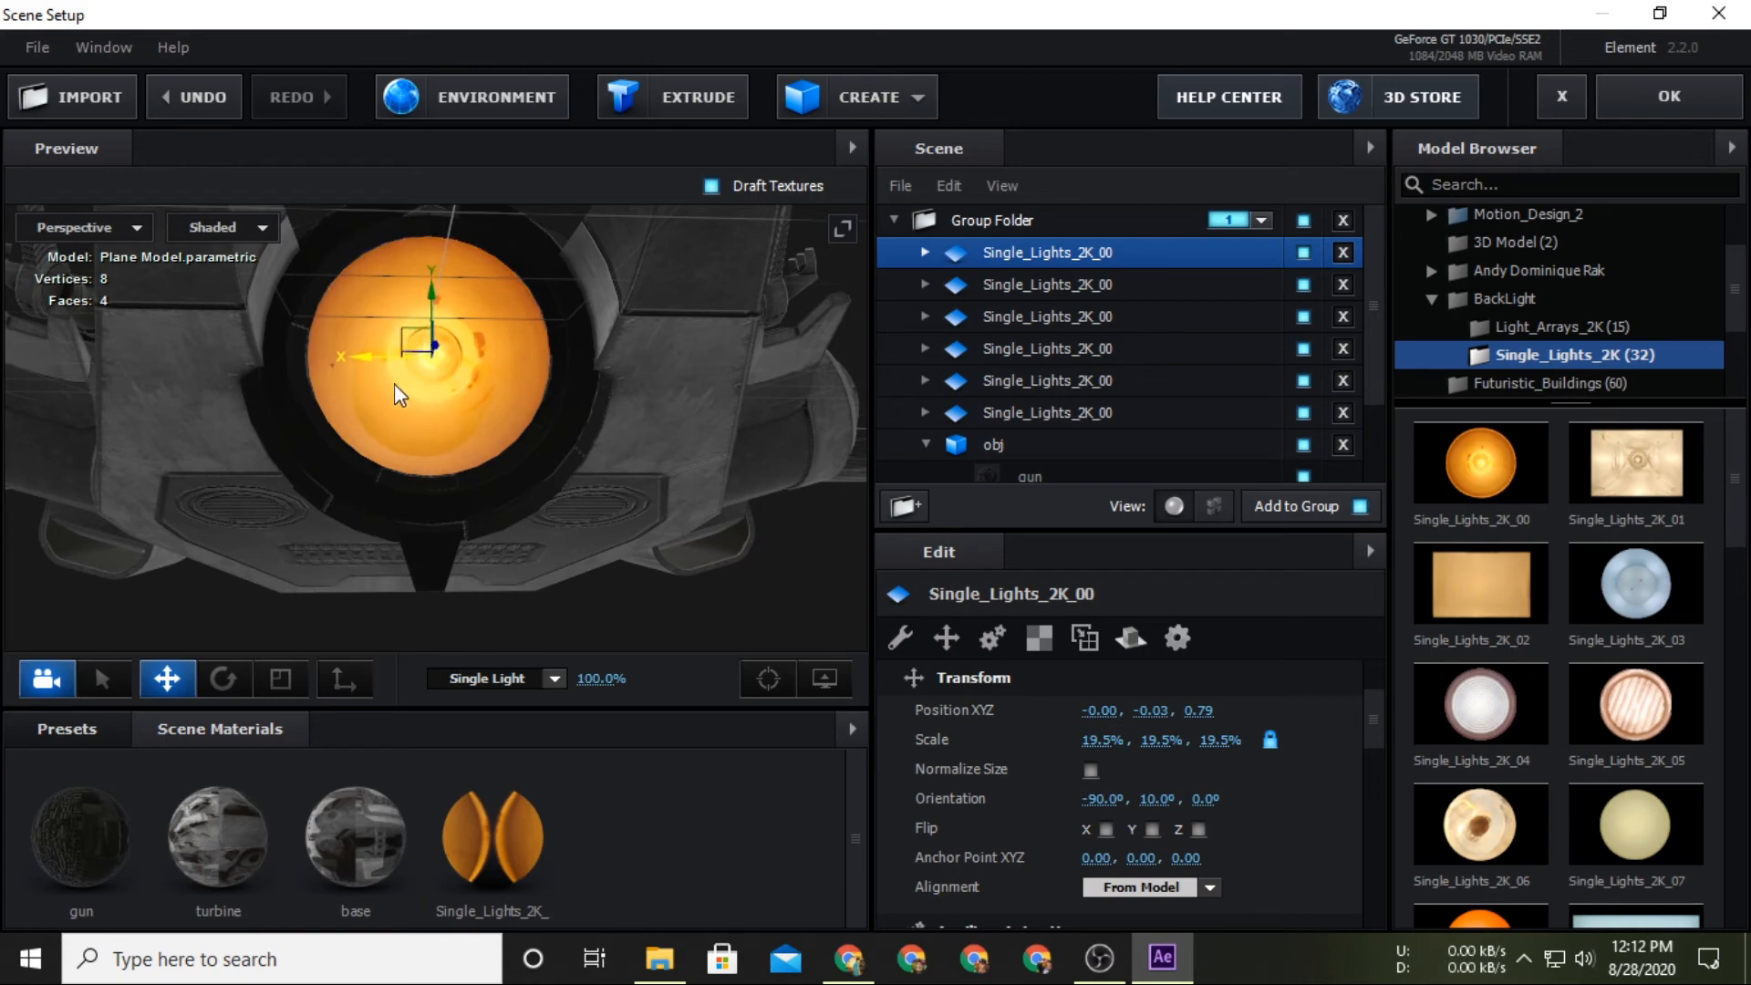
drag(373, 427, 395, 463)
scroll(395, 463, down, 5)
drag(398, 539, 769, 559)
click(1669, 96)
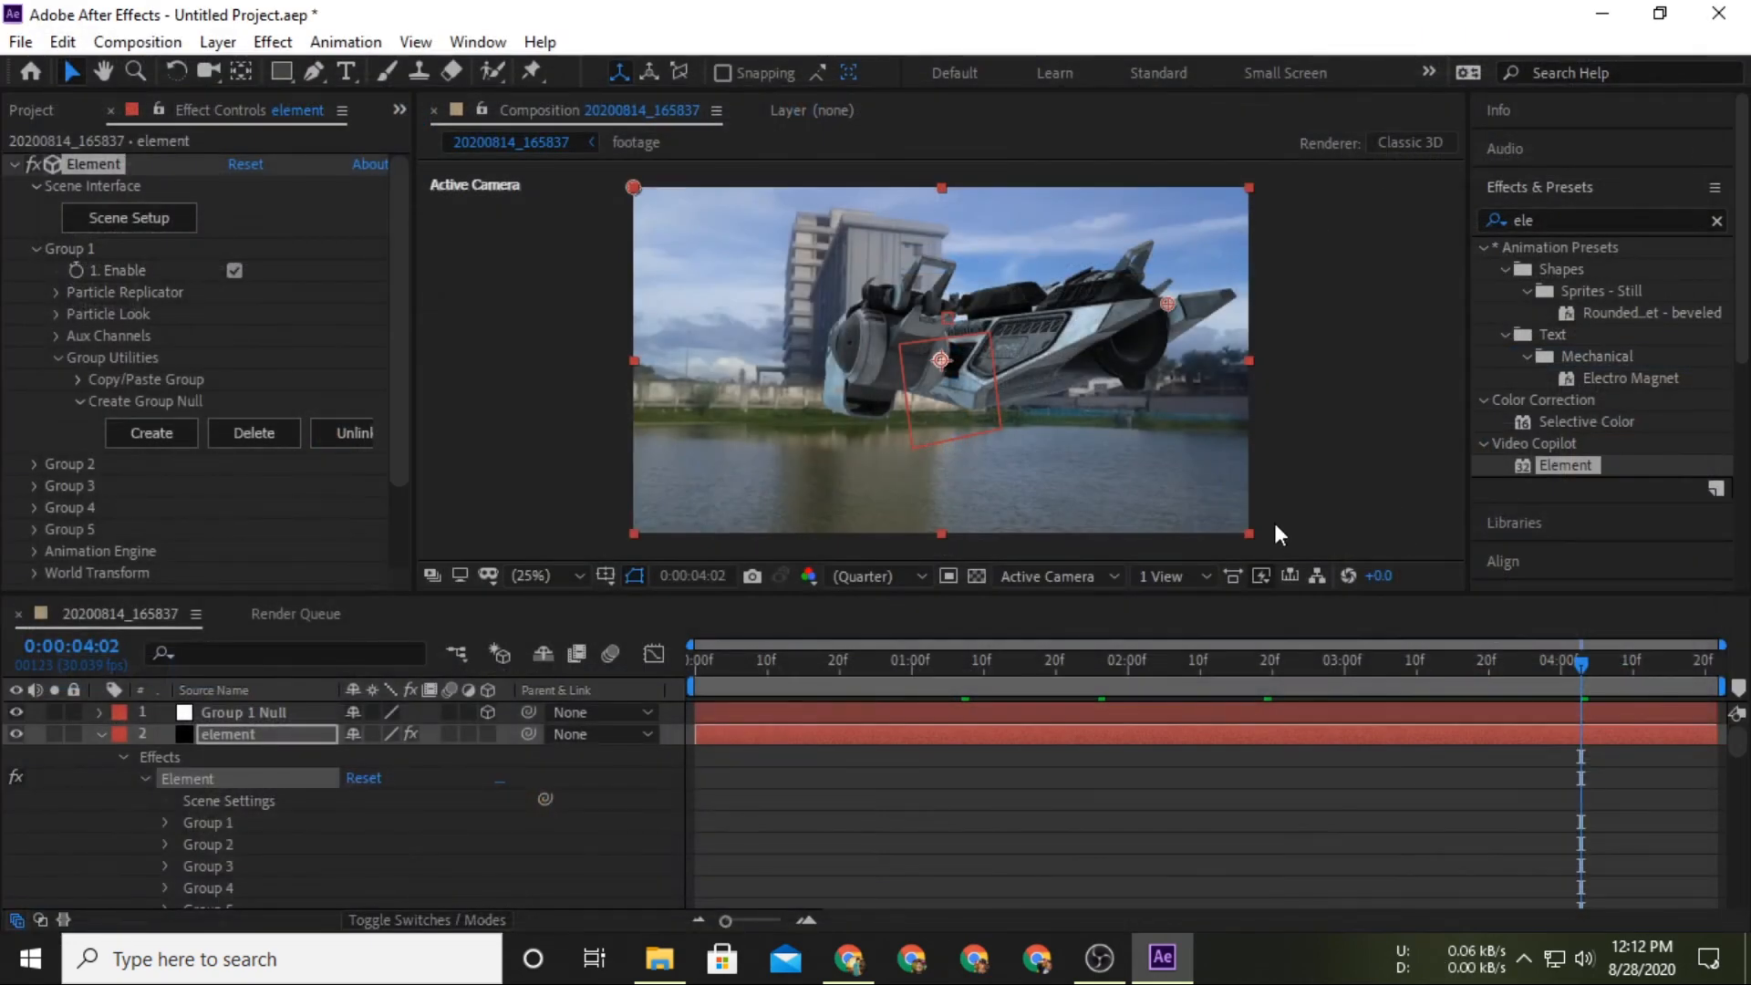
Enable Glow in Element's render settings and scrub through the shot to check the ship's lights.
drag(1216, 680, 1072, 680)
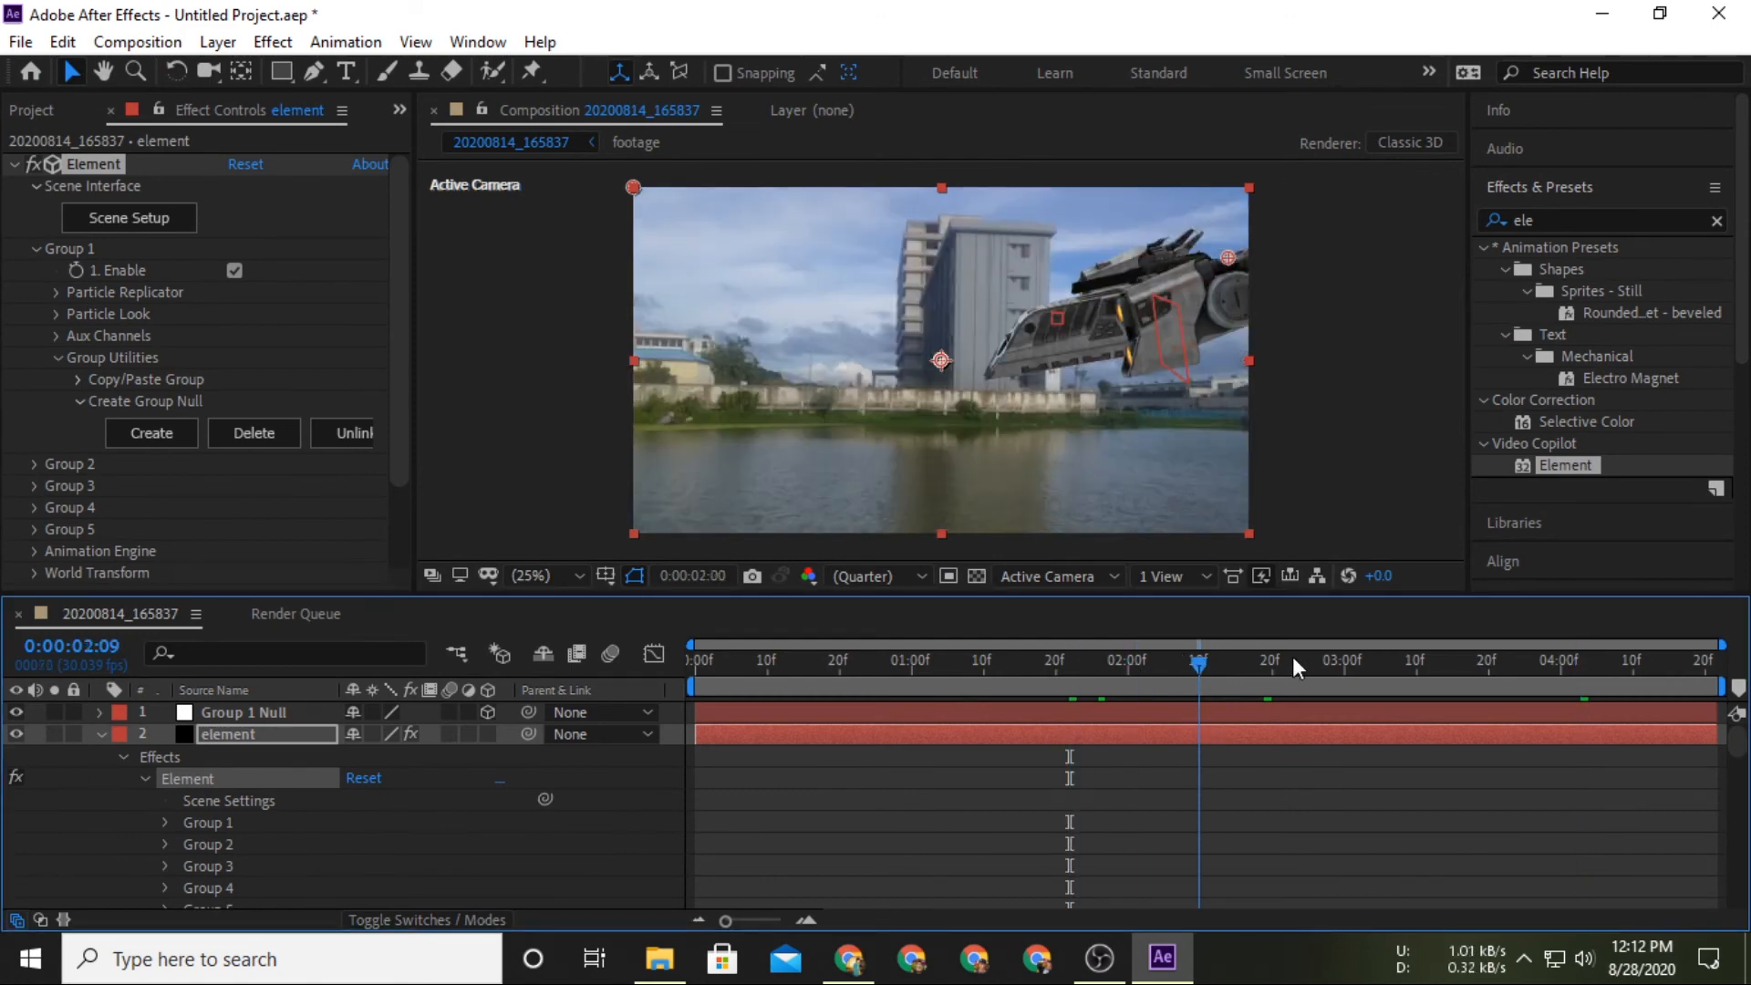
drag(1293, 655, 1621, 664)
scroll(144, 500, down, 3)
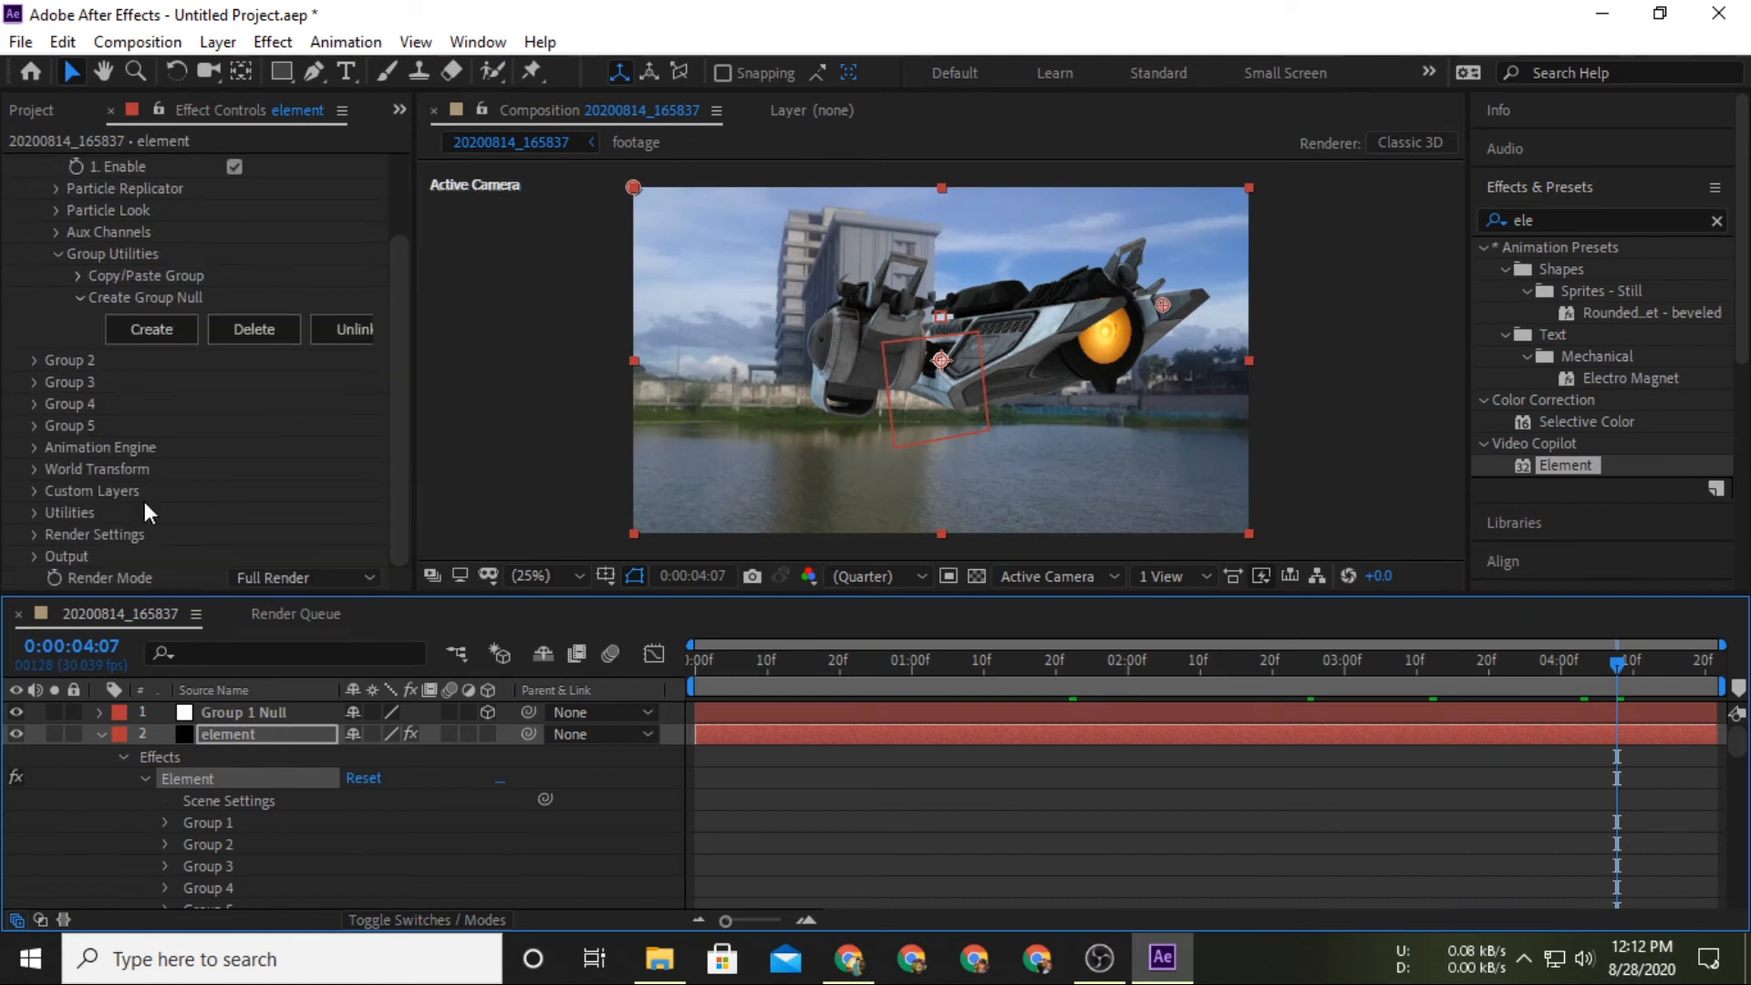
click(41, 535)
click(36, 534)
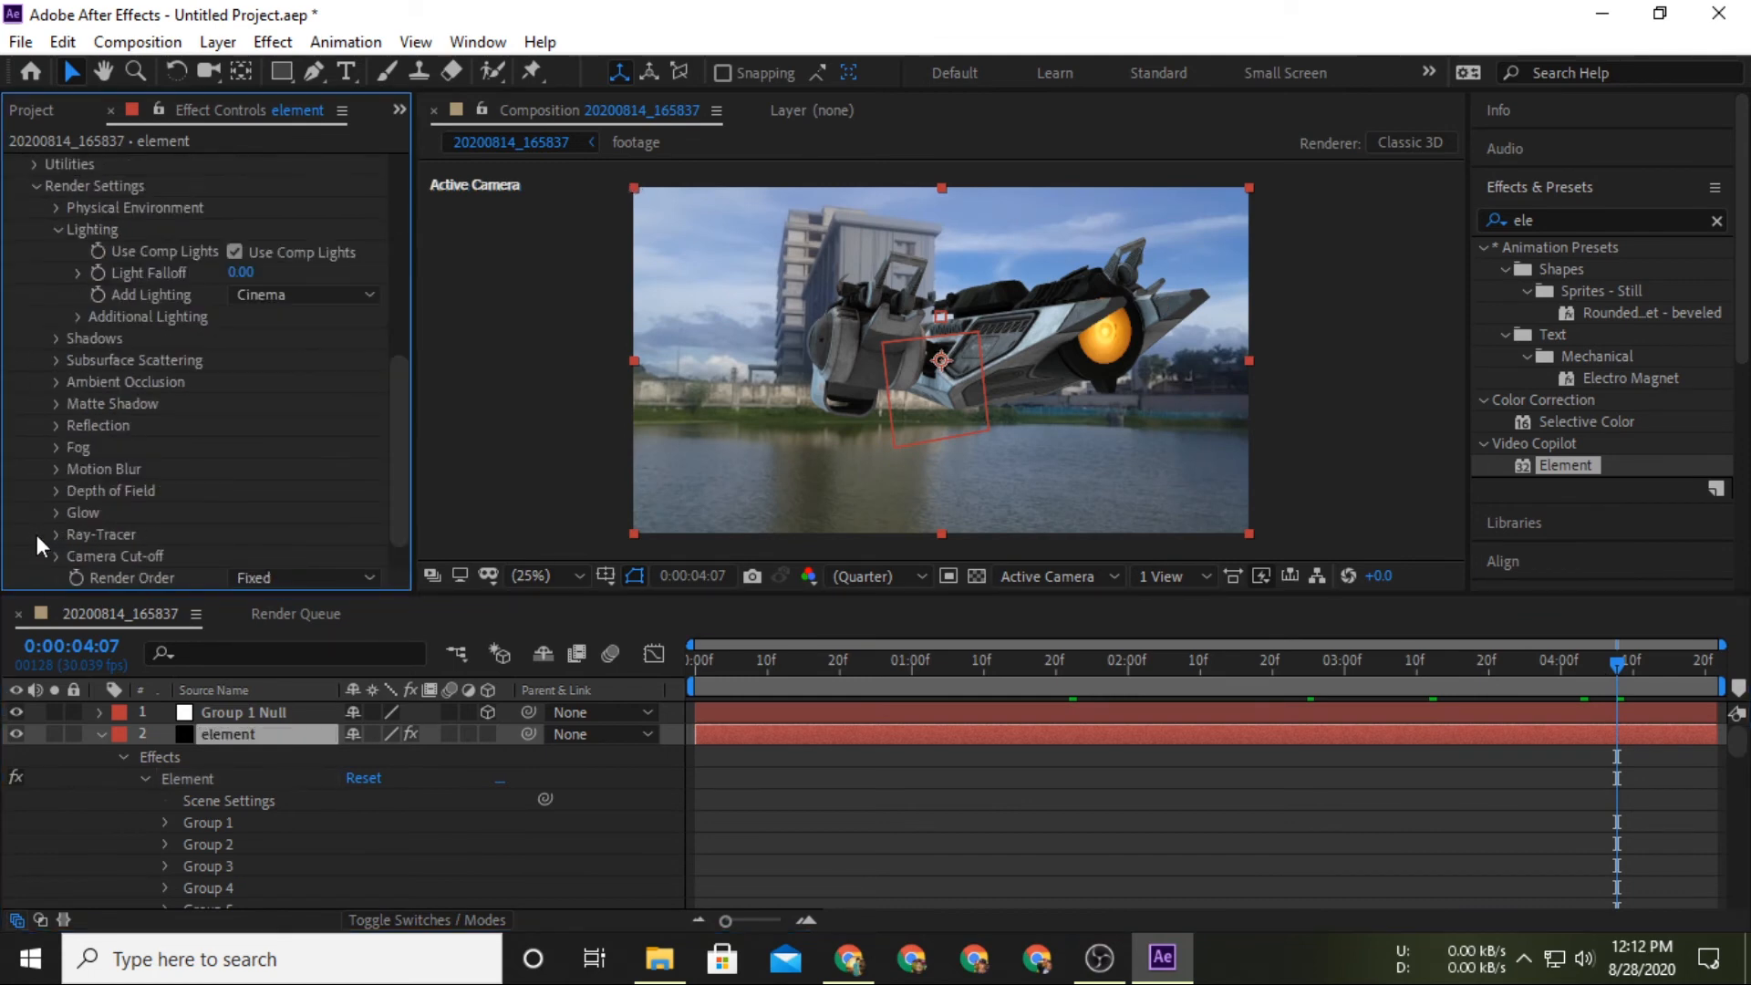
scroll(145, 489, down, 1)
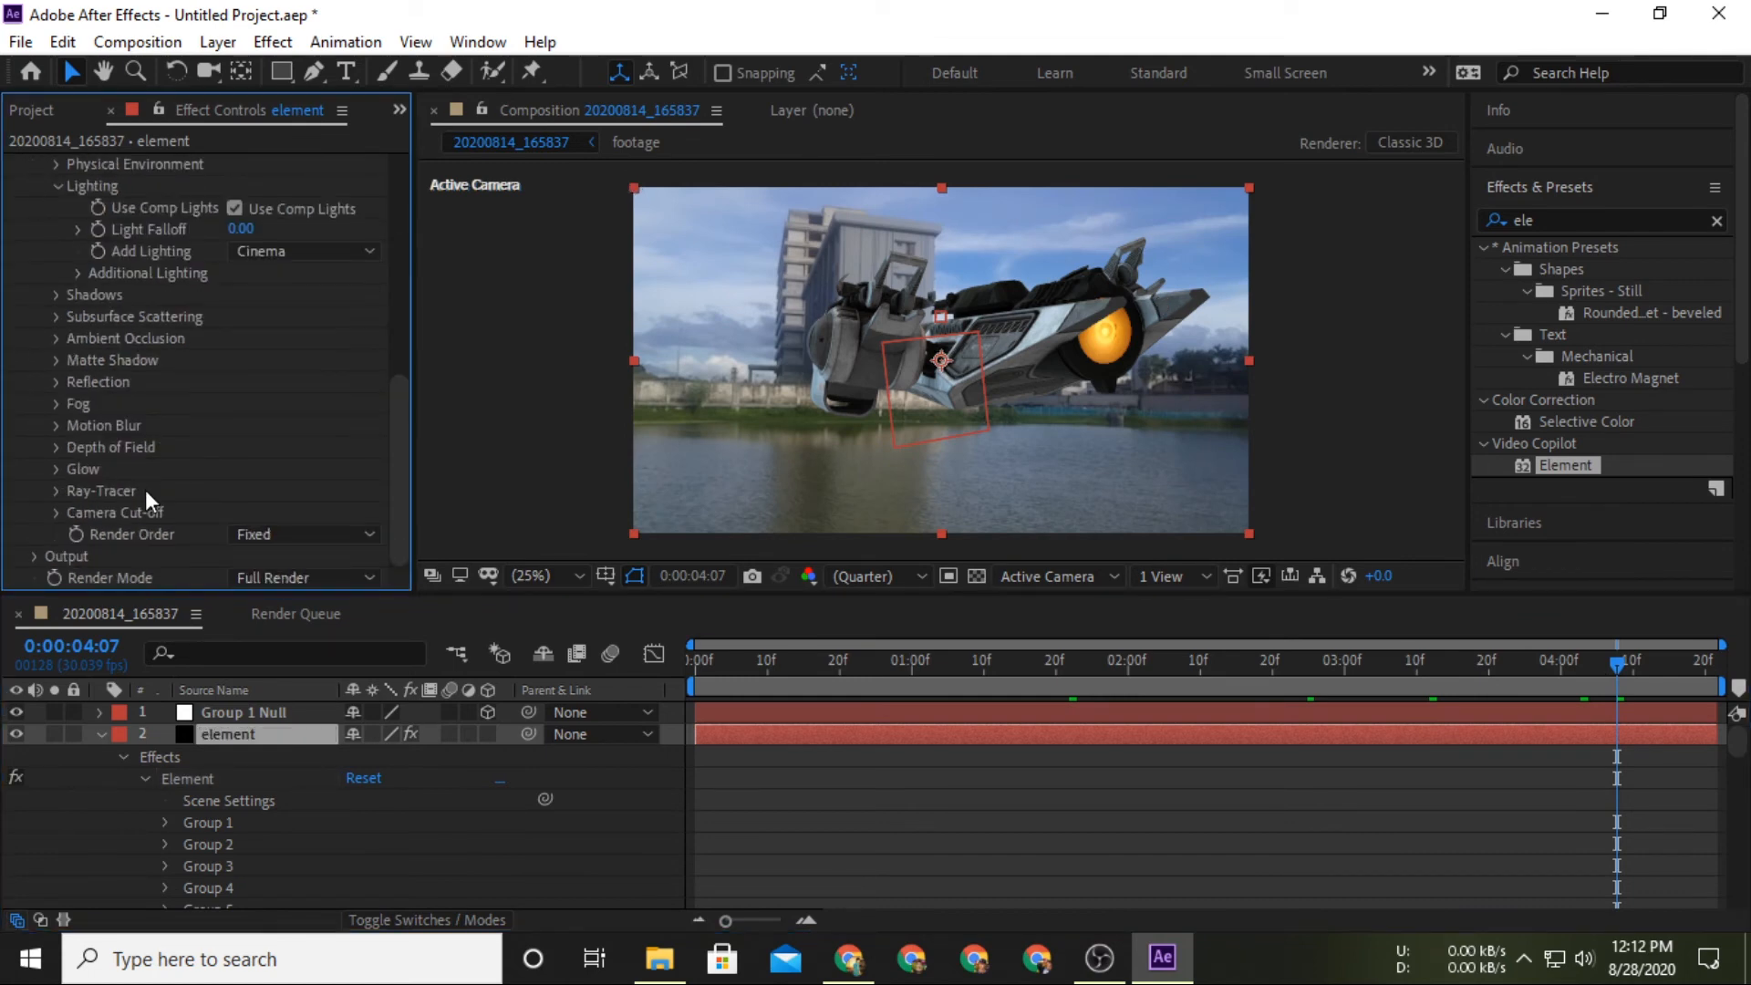
click(57, 468)
click(234, 252)
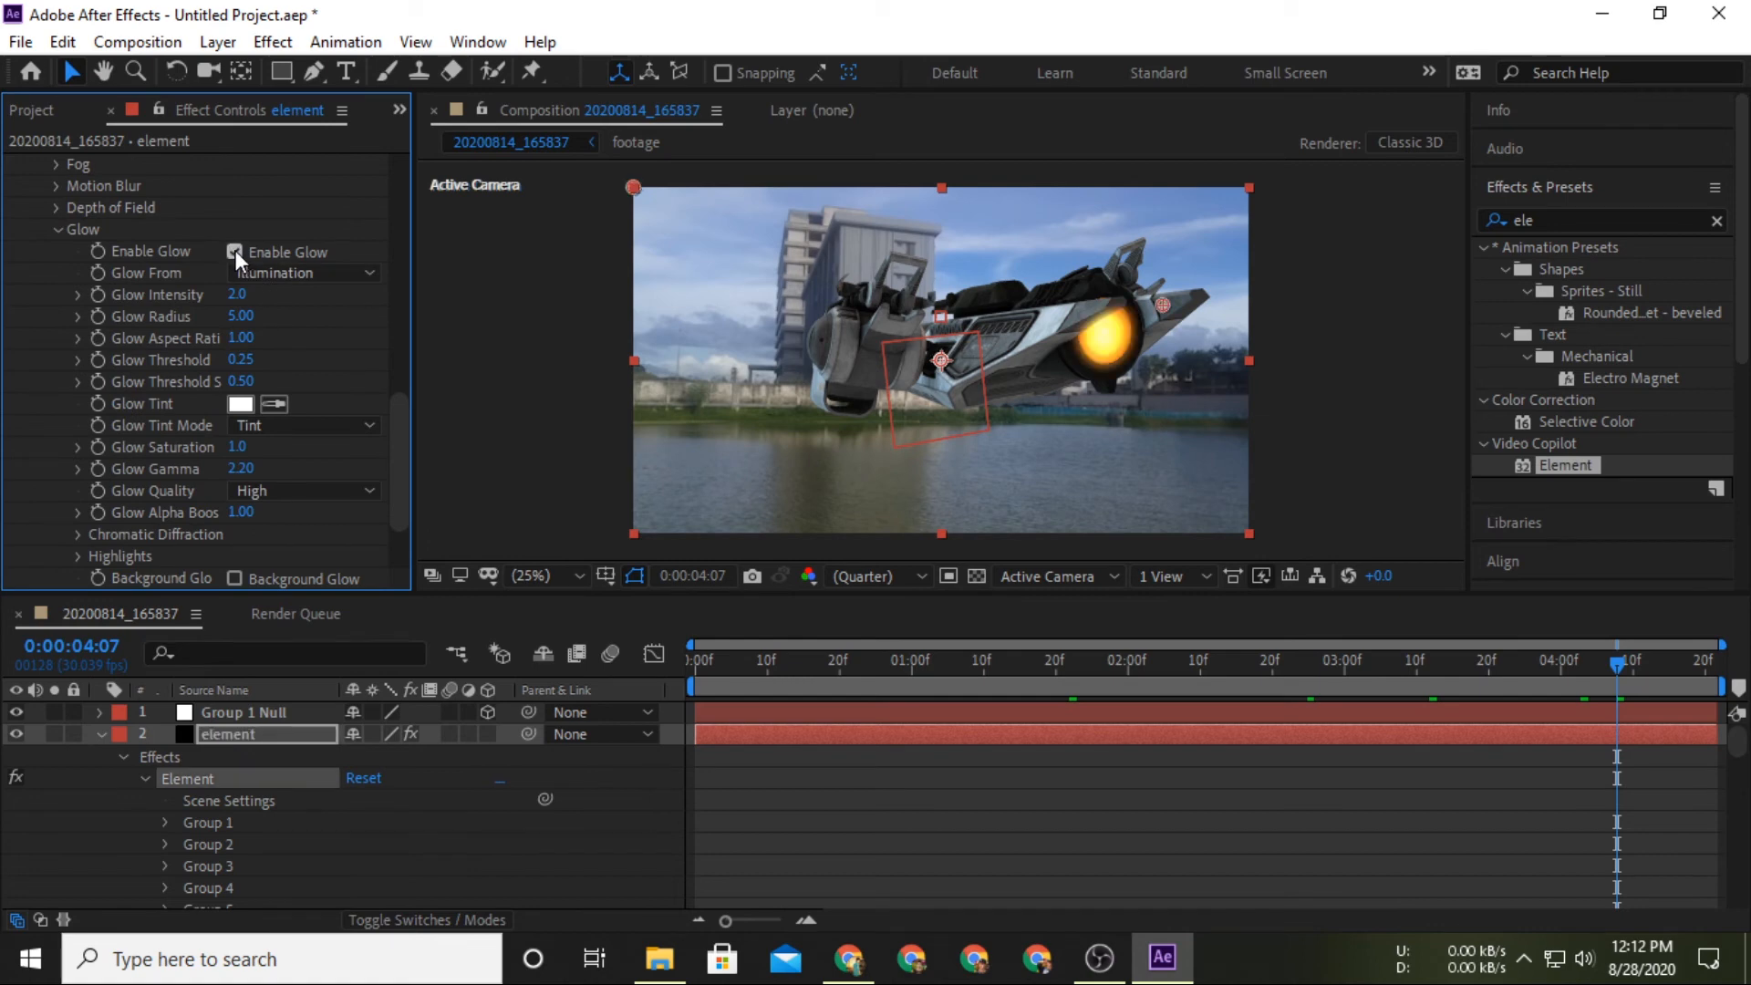
drag(1627, 663, 1696, 664)
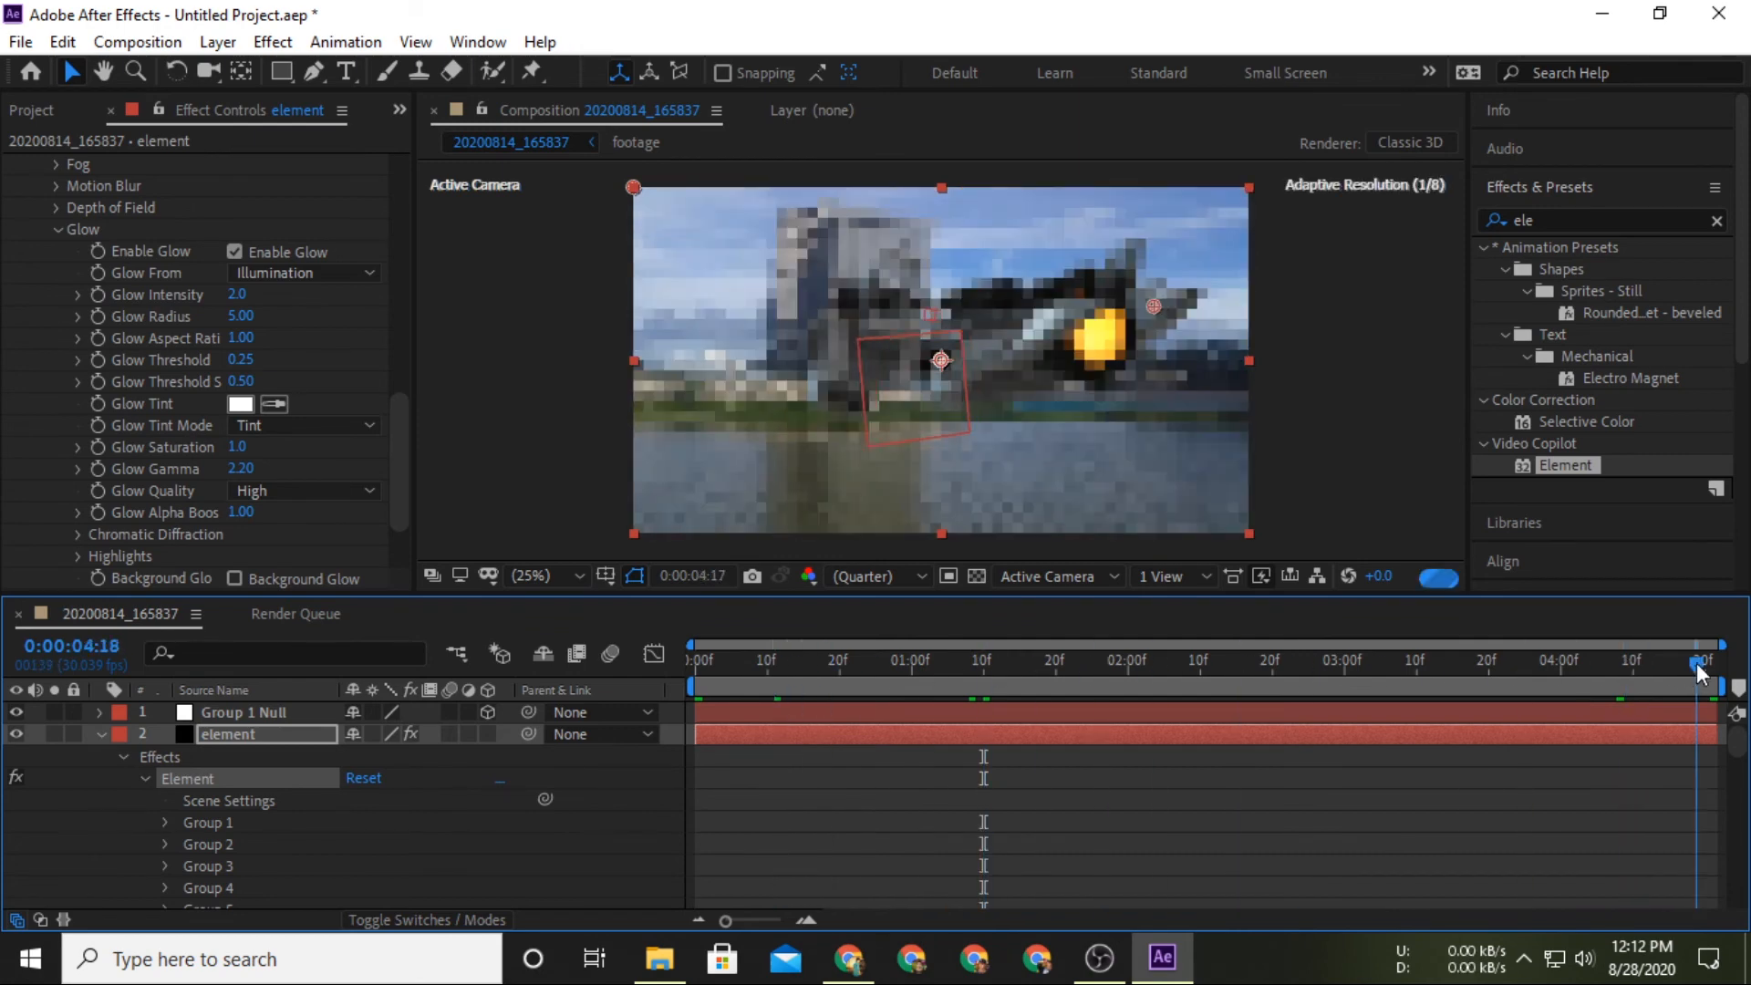
Set the Glow Tint color to orange F26405.
click(240, 403)
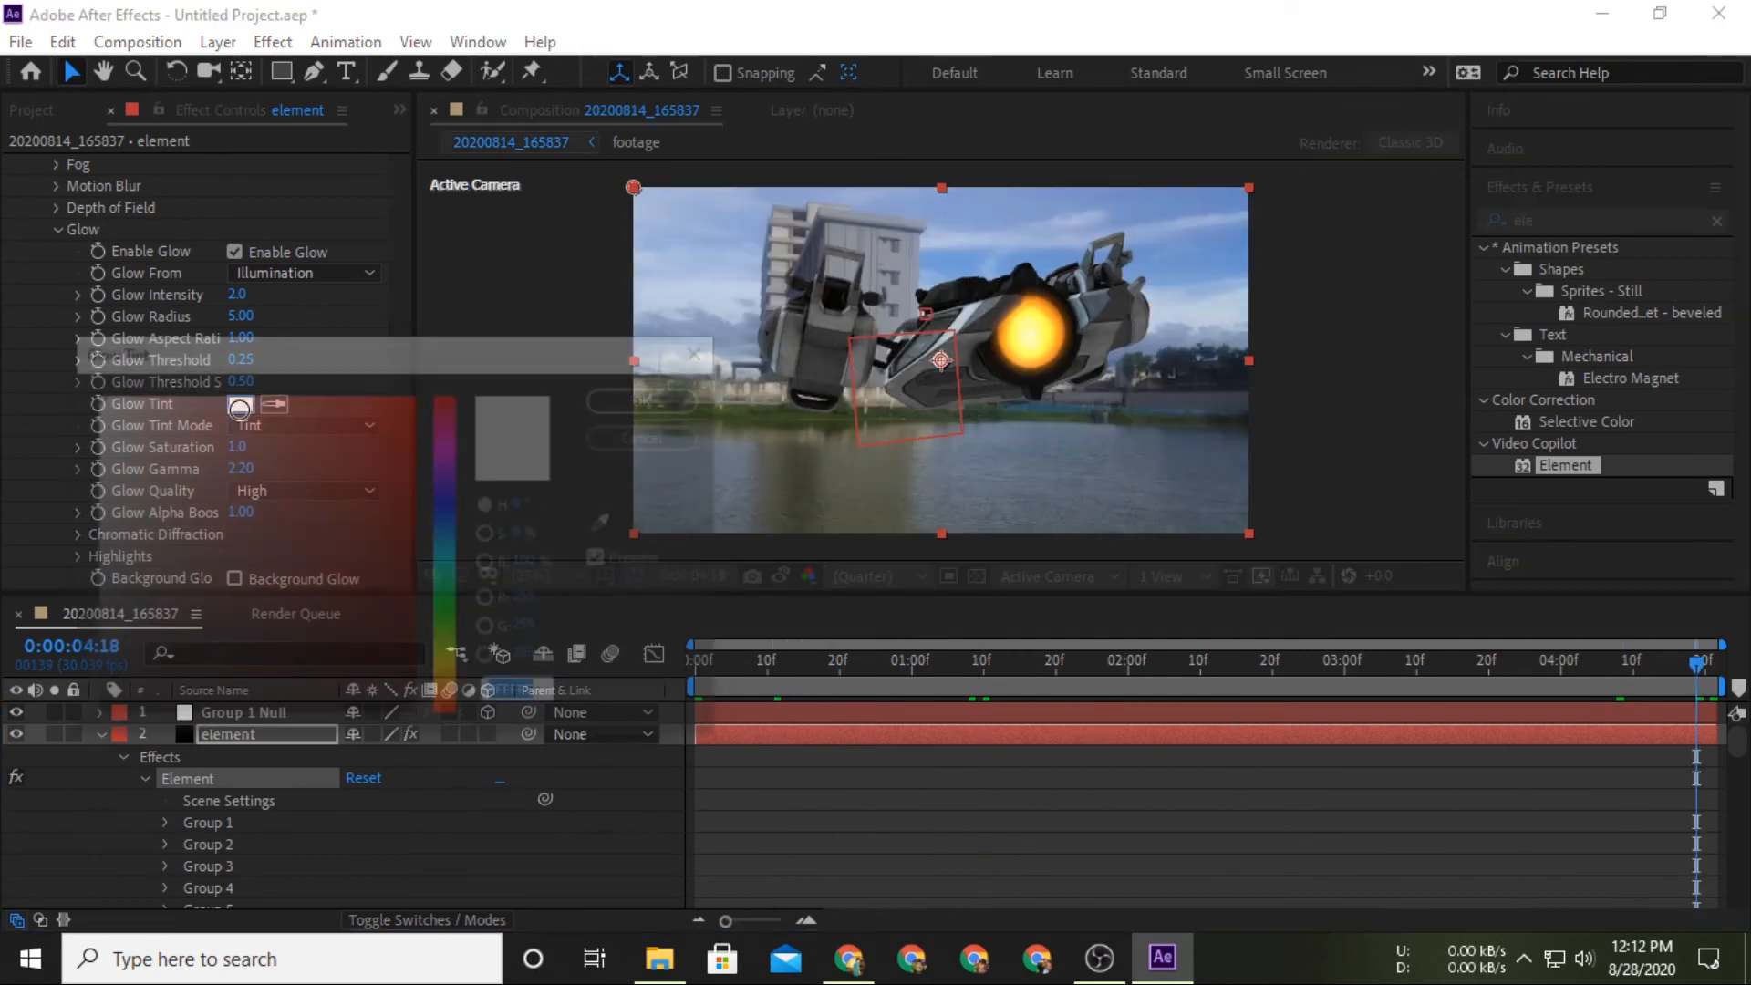
text(F2A105)
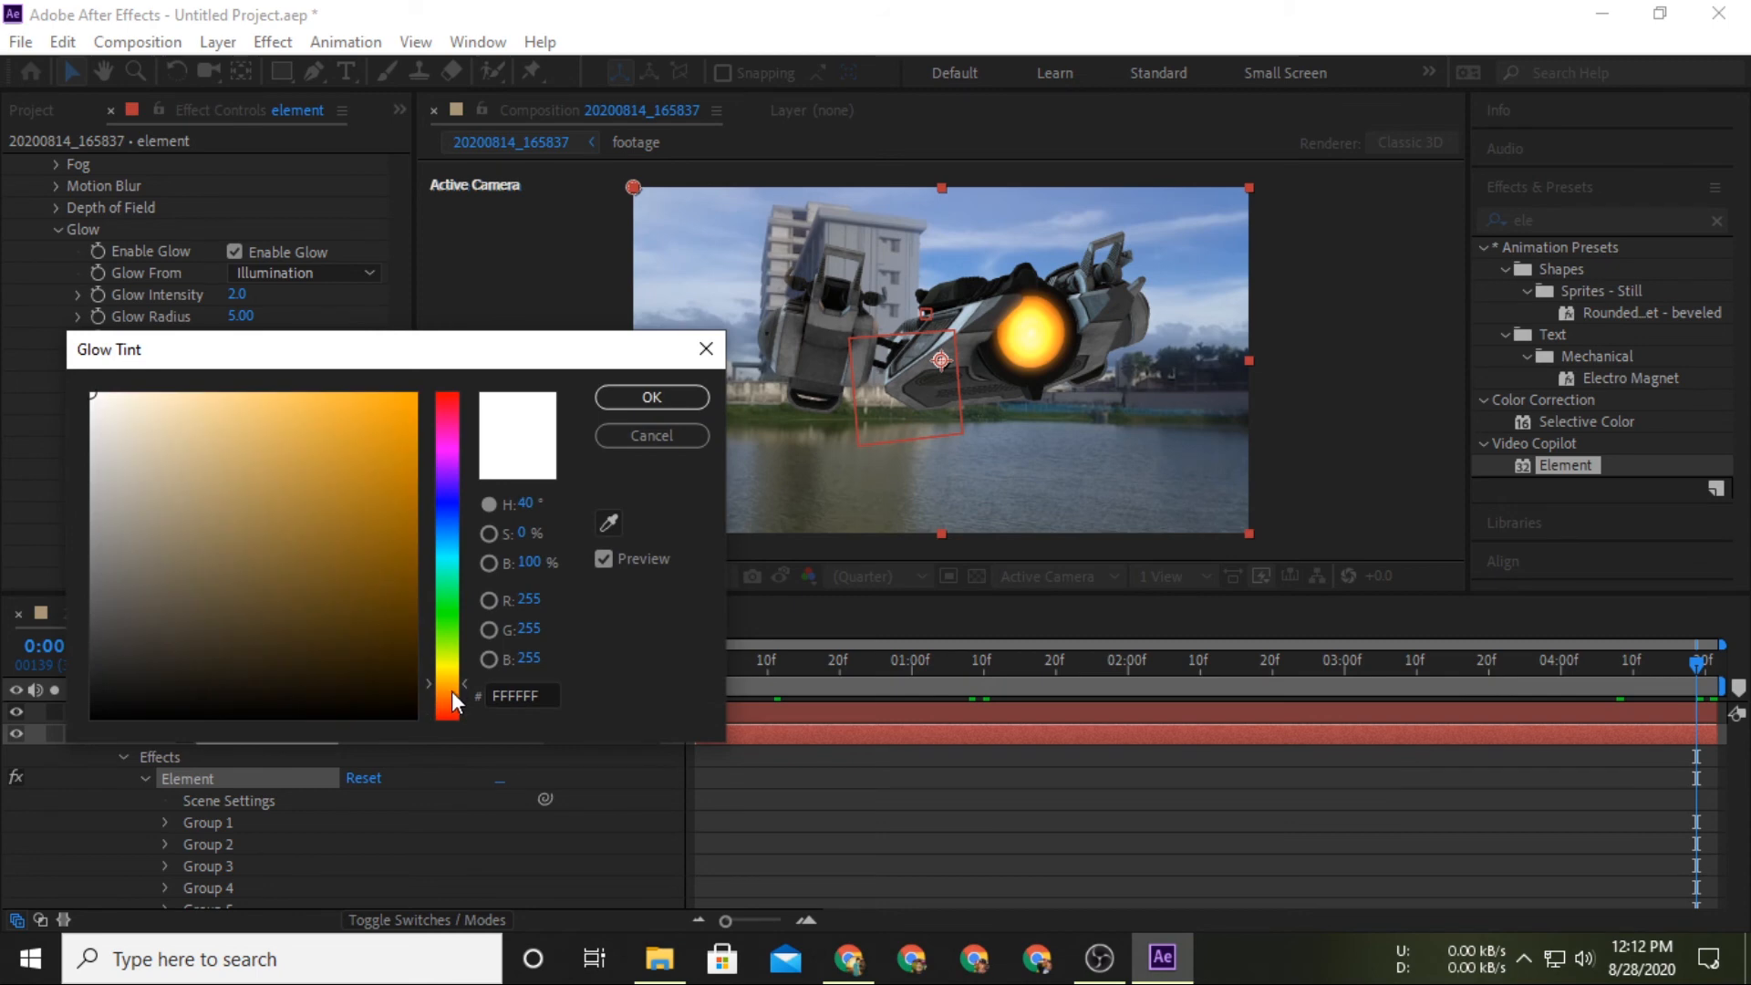
key(Tab)
click(445, 699)
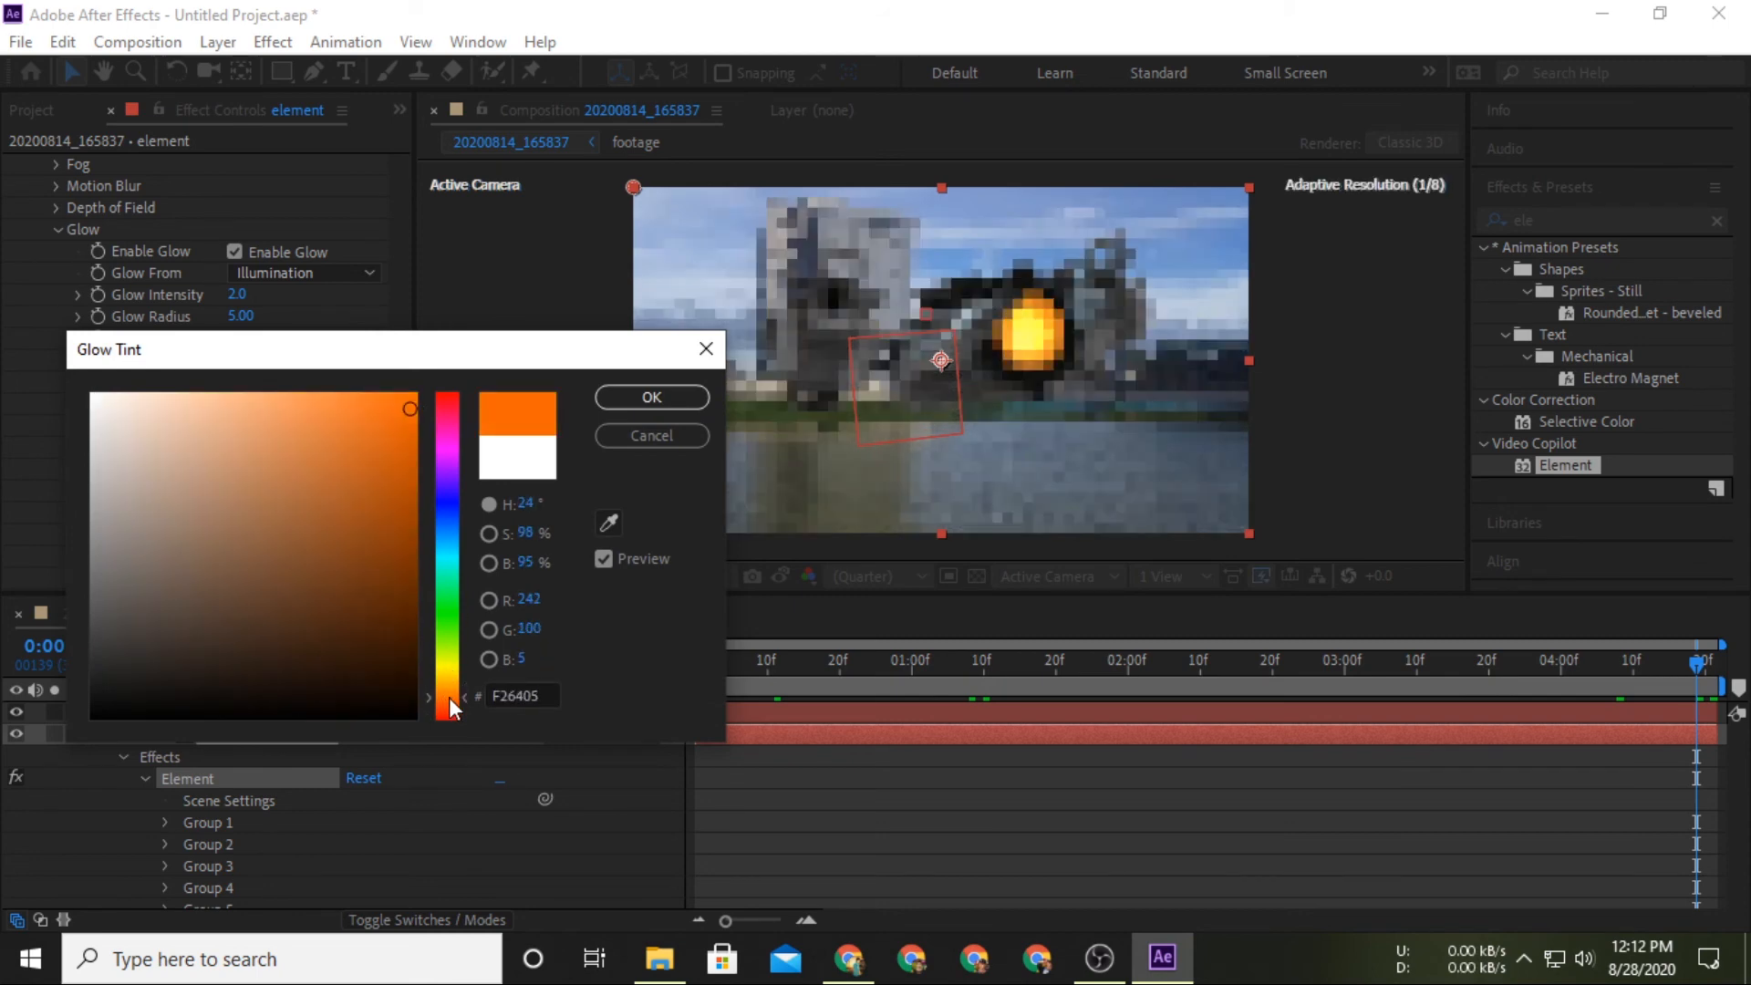
click(696, 405)
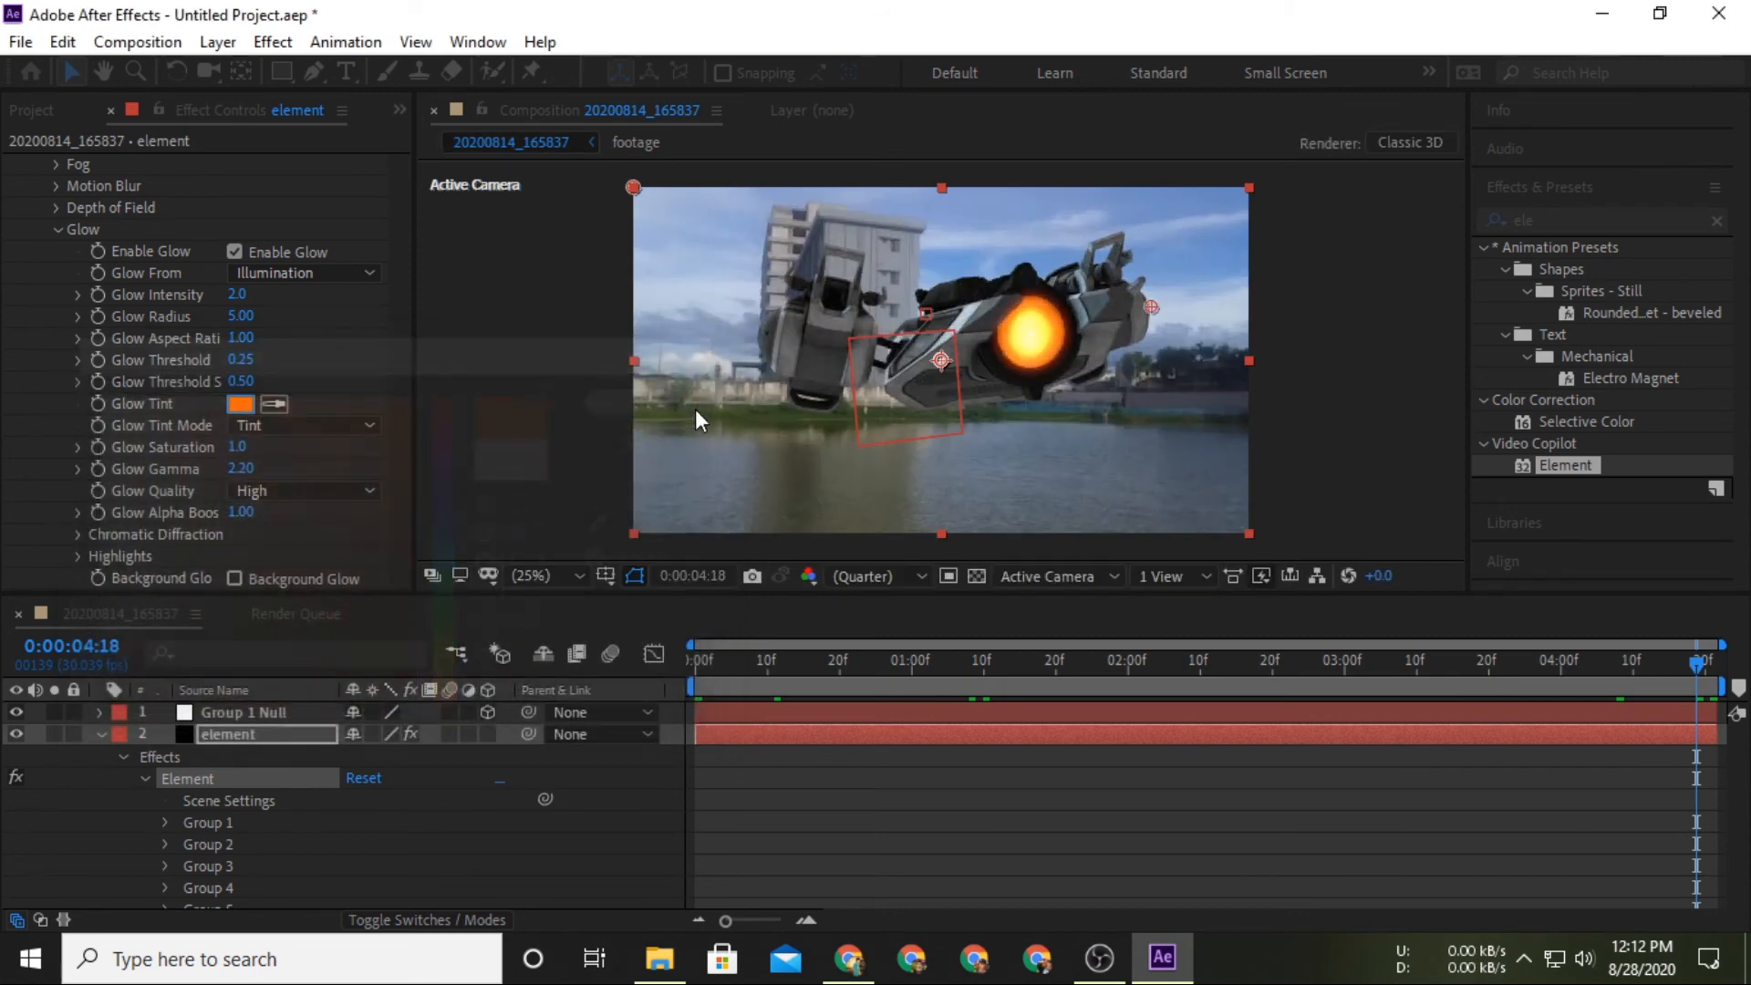
Raise Glow Intensity to 10.8 and Glow Radius to 15.10, and scrub the timeline to check the glow.
drag(240, 301, 368, 310)
drag(242, 294, 356, 408)
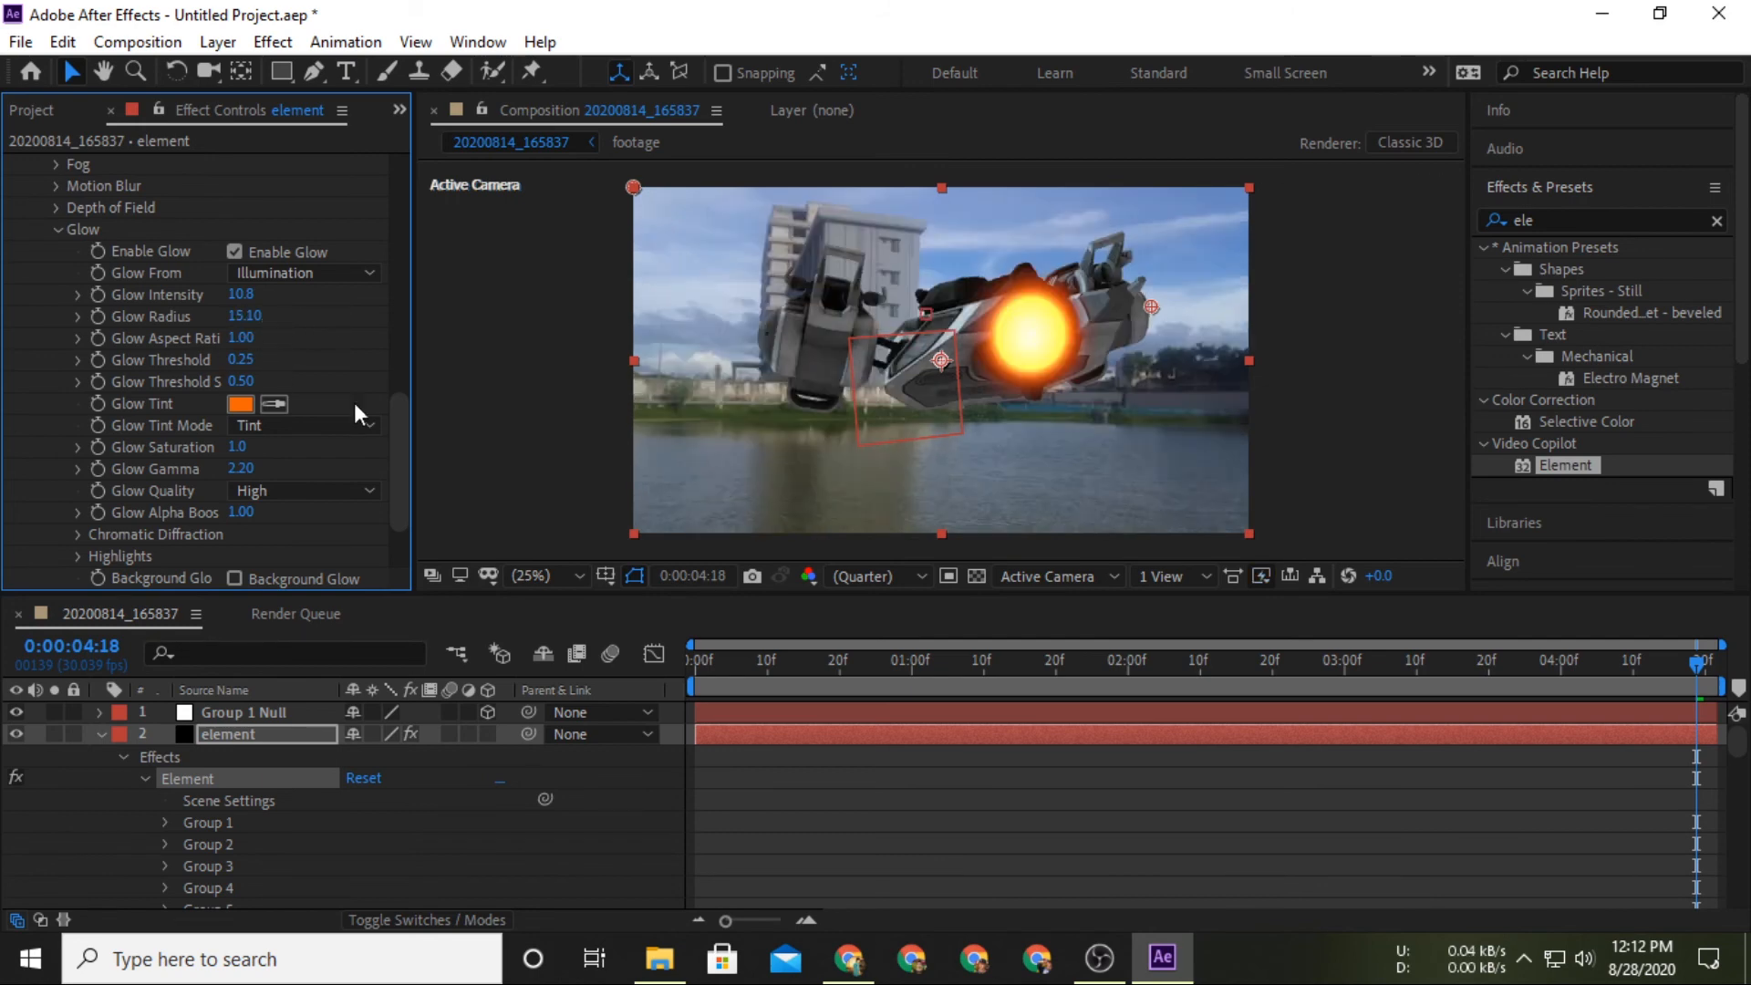
click(883, 669)
drag(881, 669, 1710, 661)
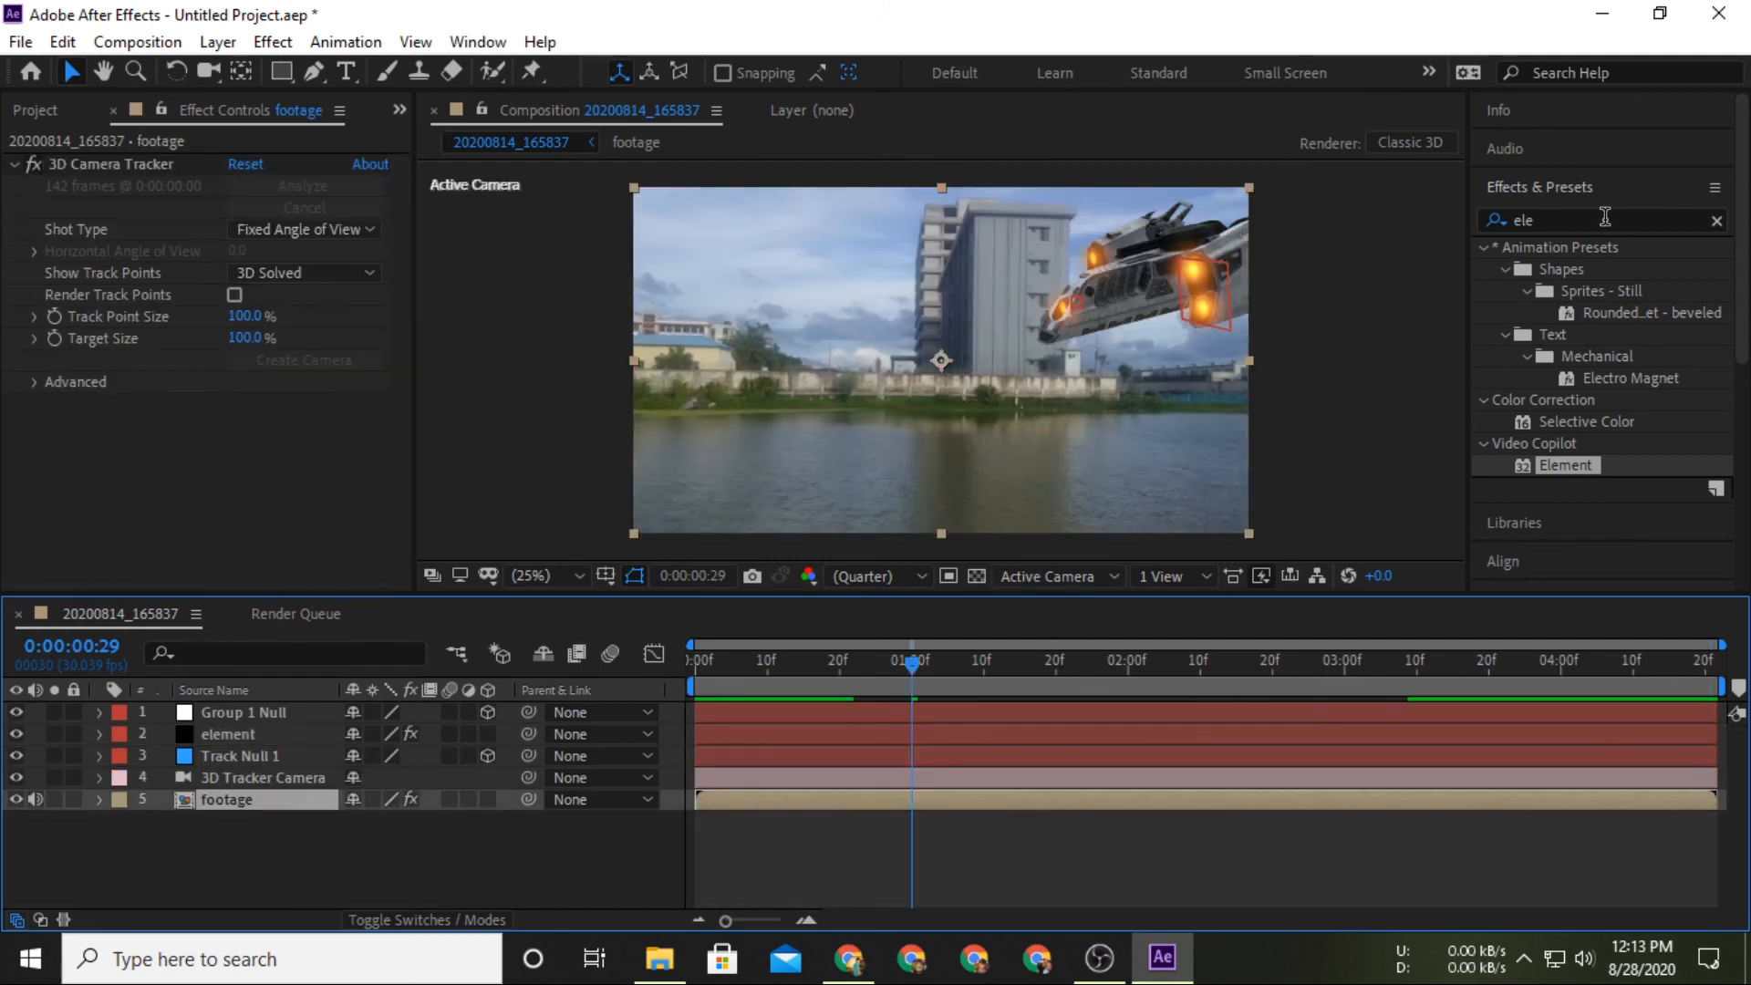
Find the Lumetri Color effect, apply it to the footage layer and expand its Basic Correction settings.
click(1604, 217)
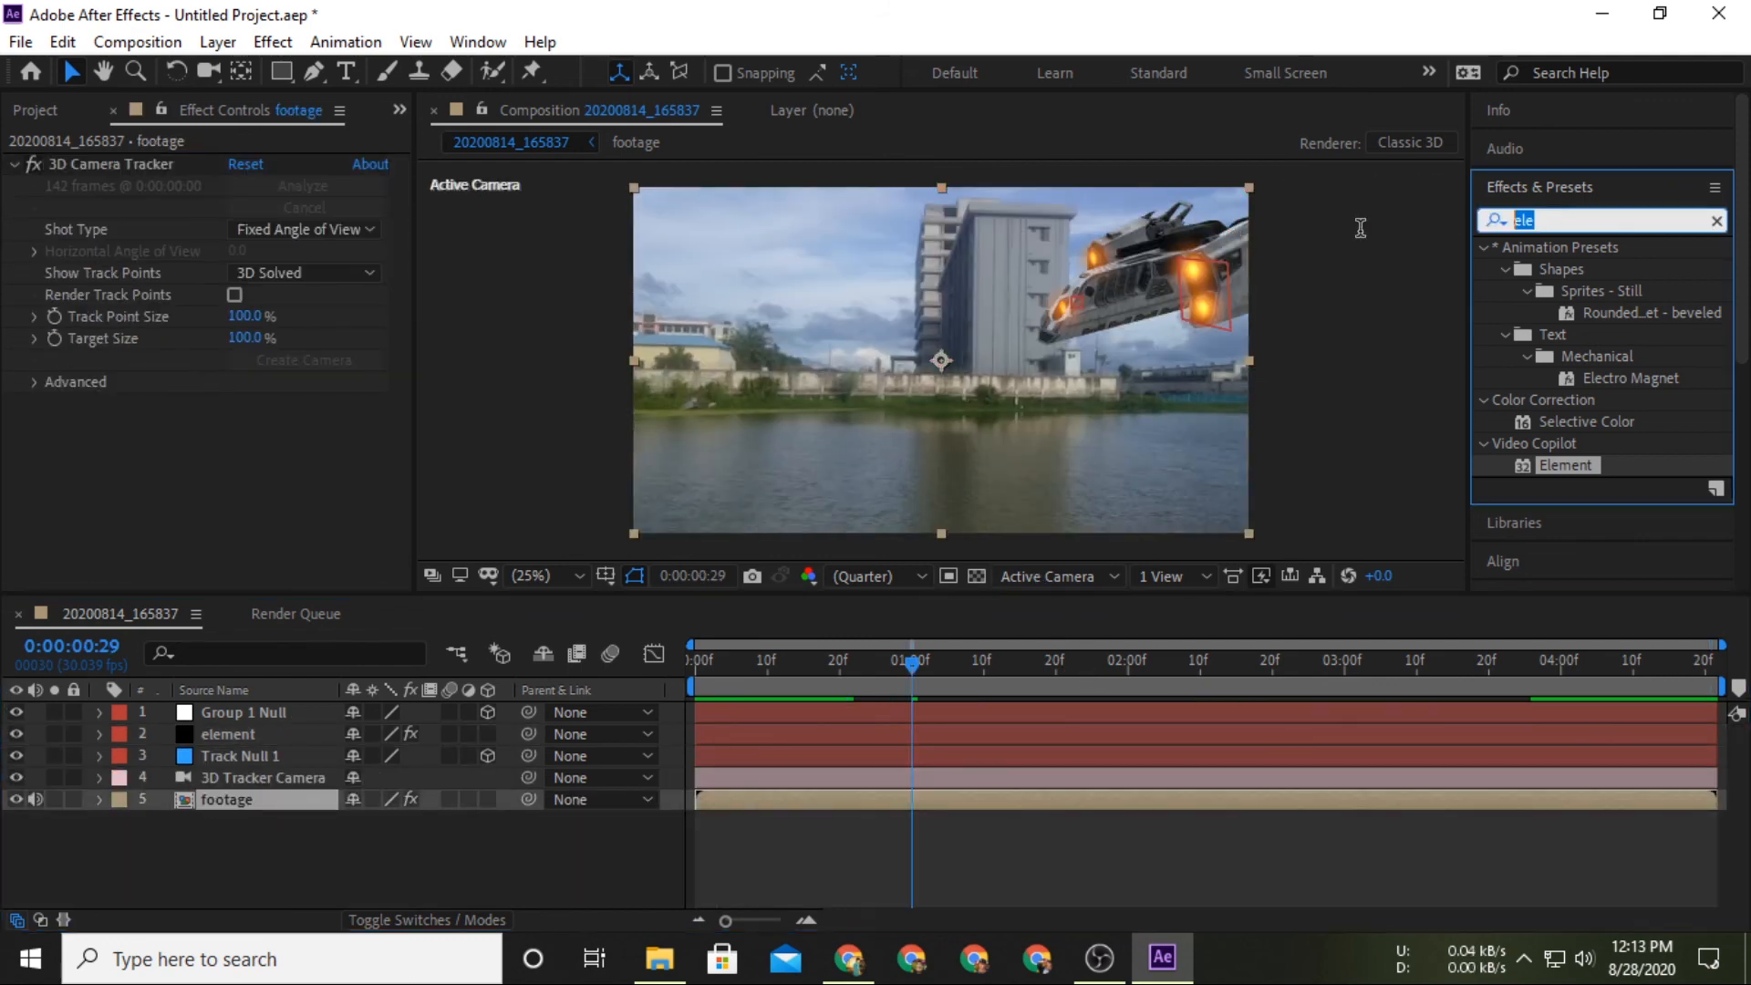
text(lum)
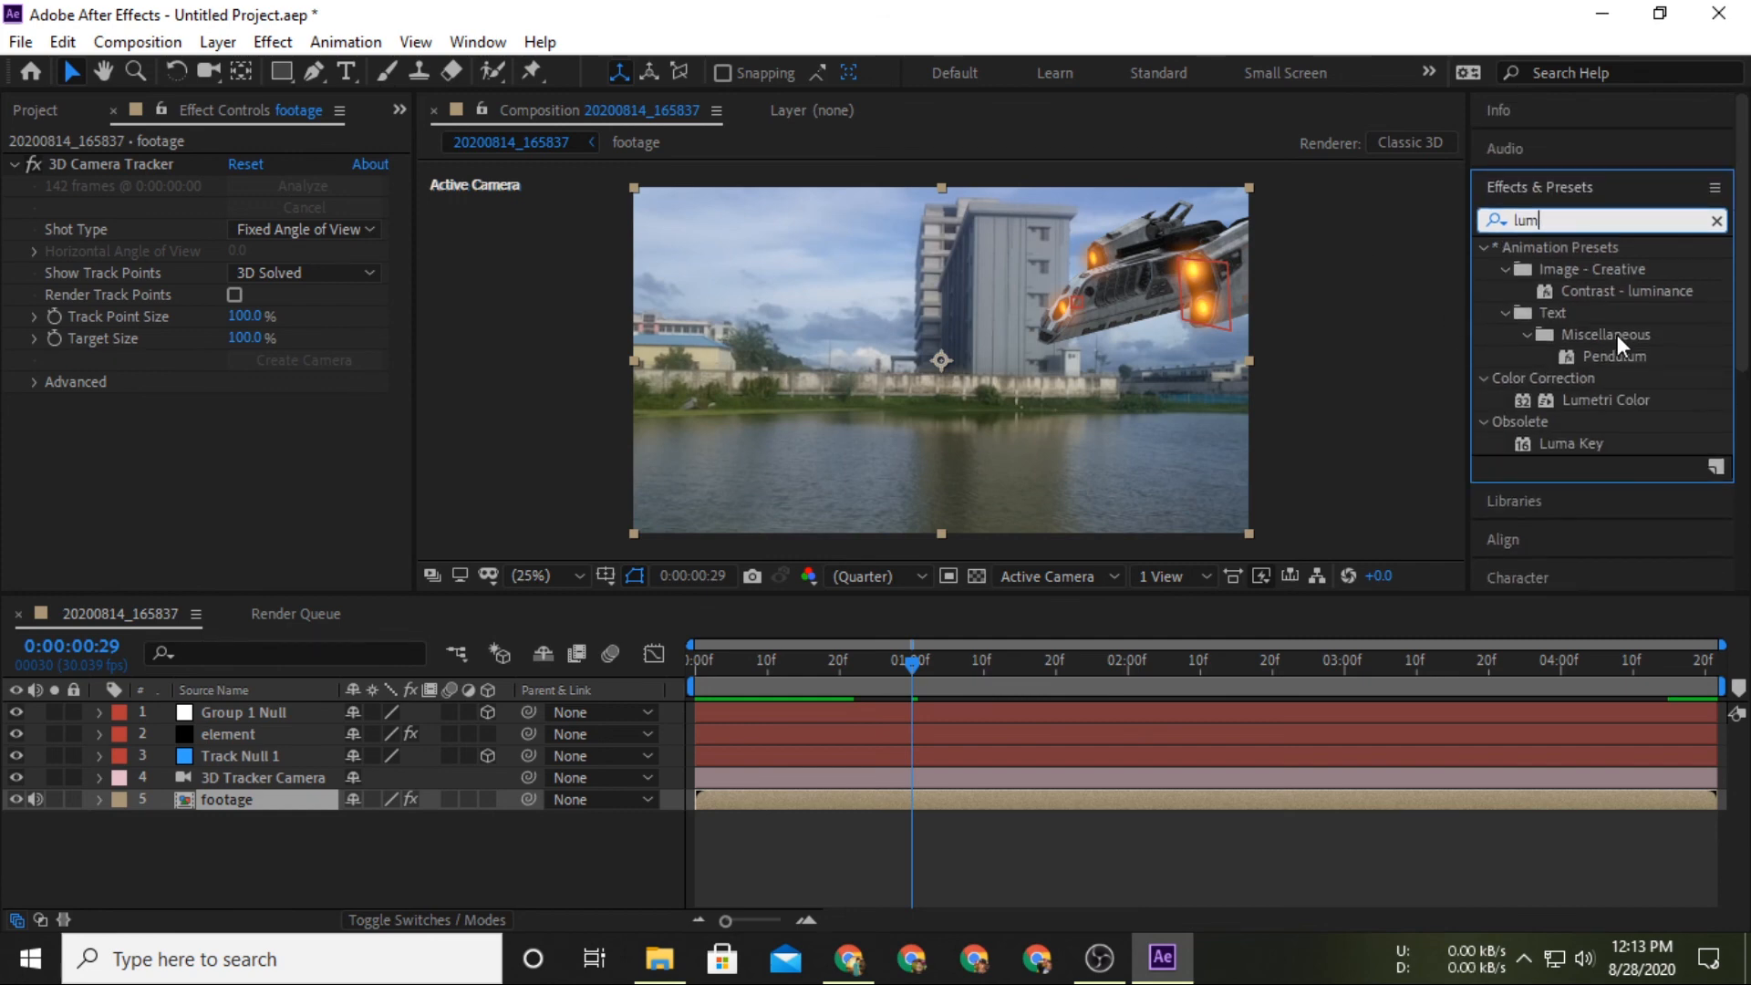
drag(1612, 403, 834, 799)
click(16, 166)
click(33, 231)
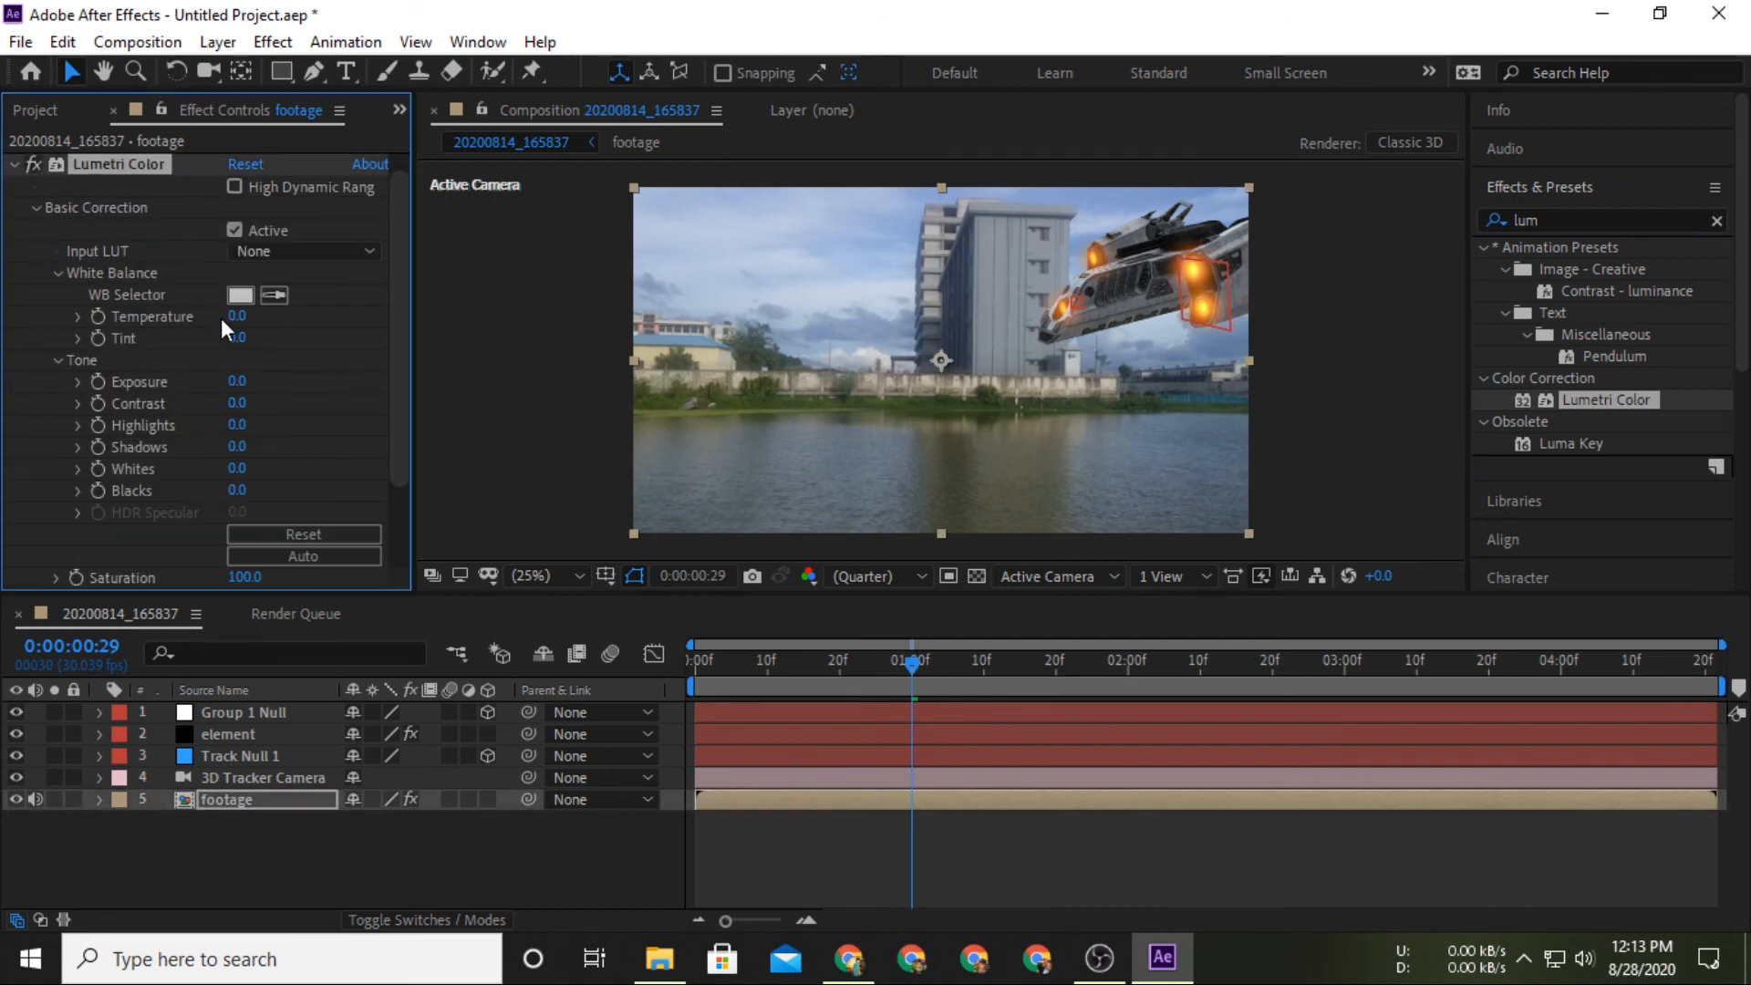
Grade the footage with Temperature -7, Highlights 29, Shadows -48, Whites 15 and Blacks -56, and preview the shot.
drag(264, 312, 202, 374)
mouse_move(236, 489)
mouse_down()
mouse_move(208, 479)
mouse_move(251, 460)
mouse_move(287, 471)
mouse_move(243, 447)
mouse_move(242, 425)
mouse_move(265, 481)
mouse_up()
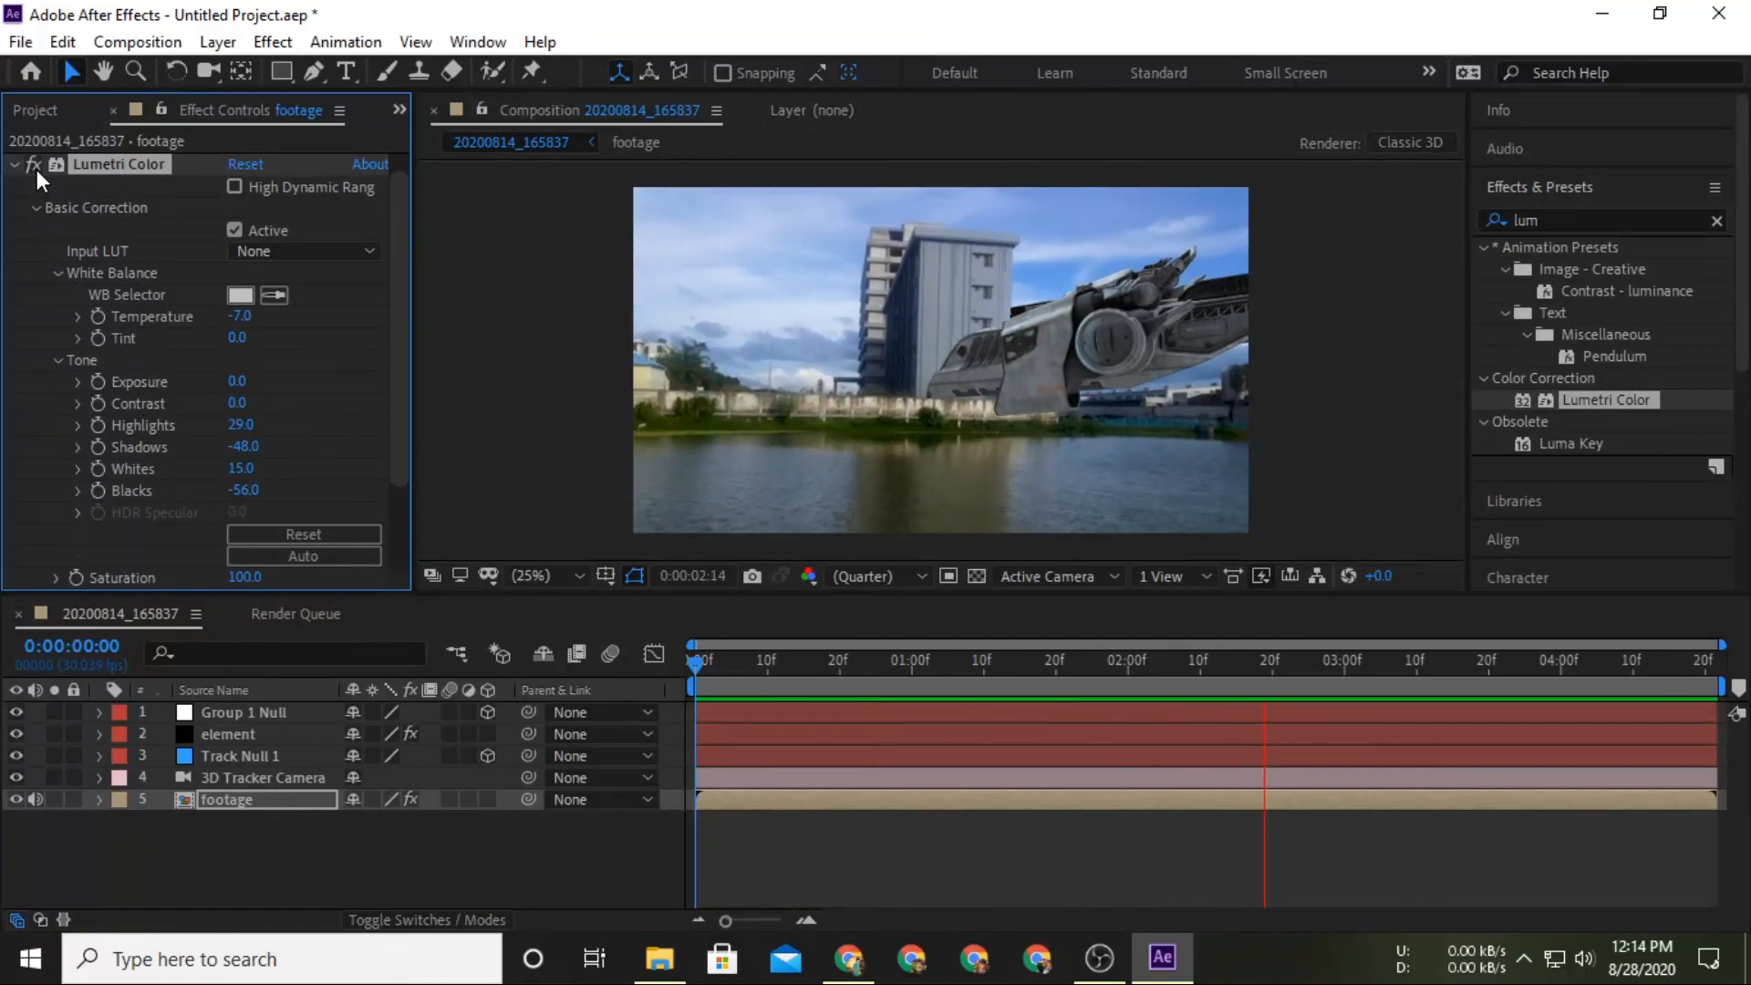
key(space)
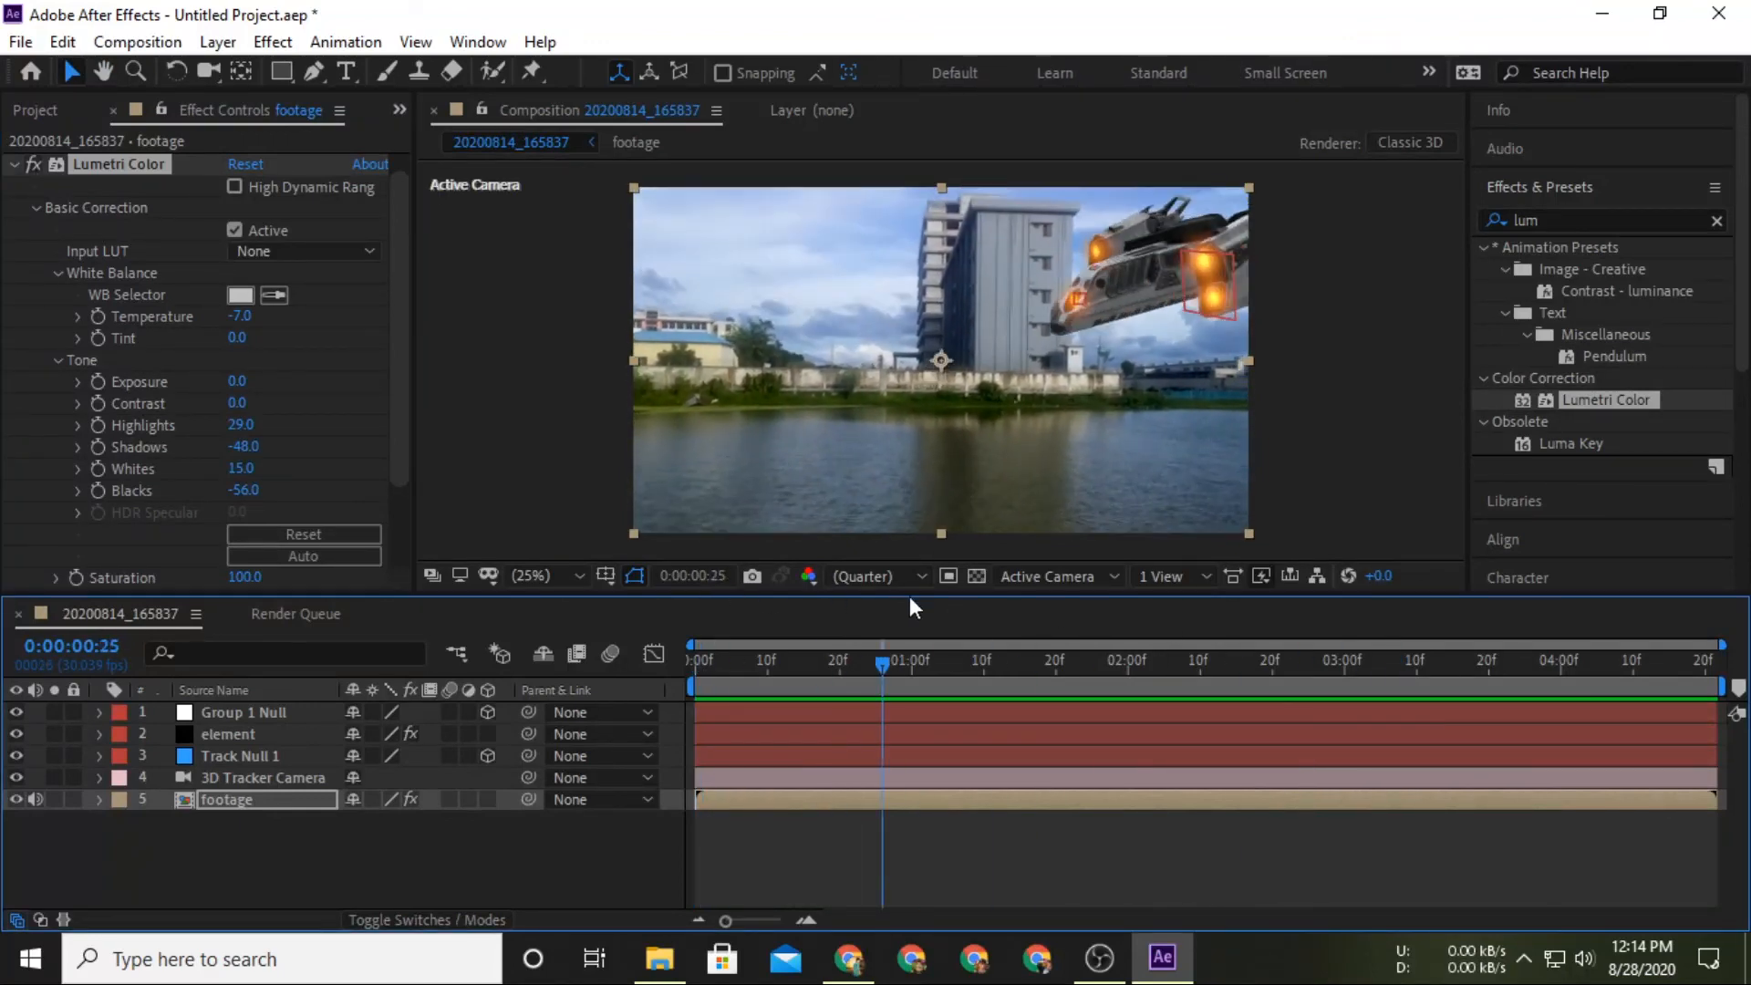